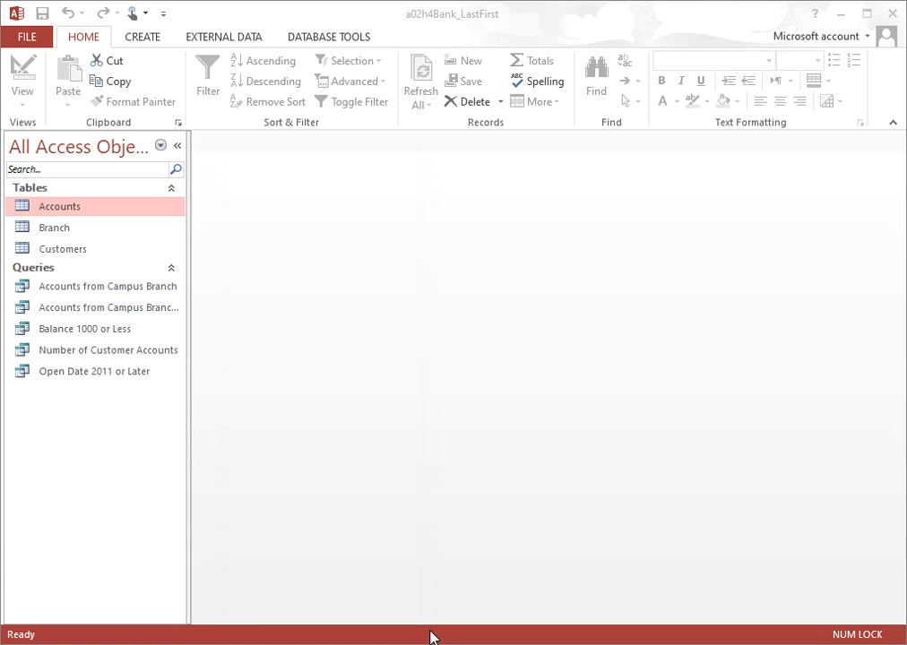
- Open the Customers, Accounts and Branch tables in Datasheet View
double_click(72, 249)
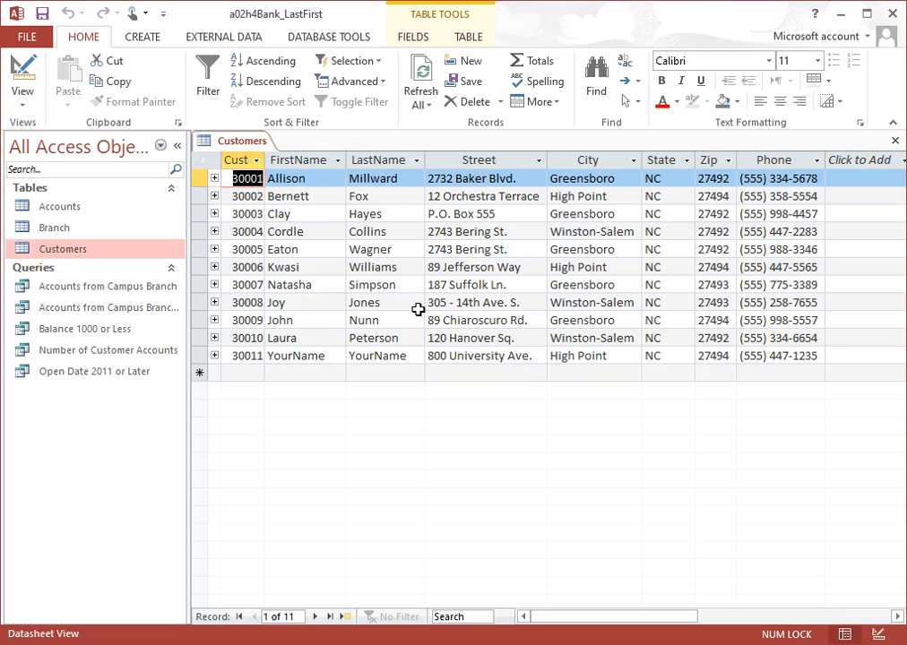
double_click(60, 207)
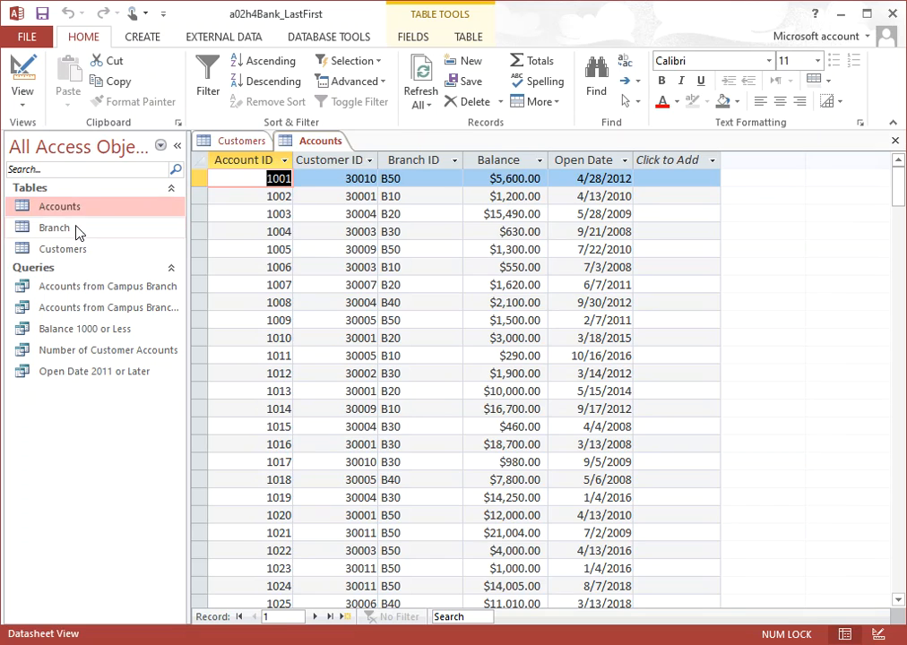
double_click(75, 229)
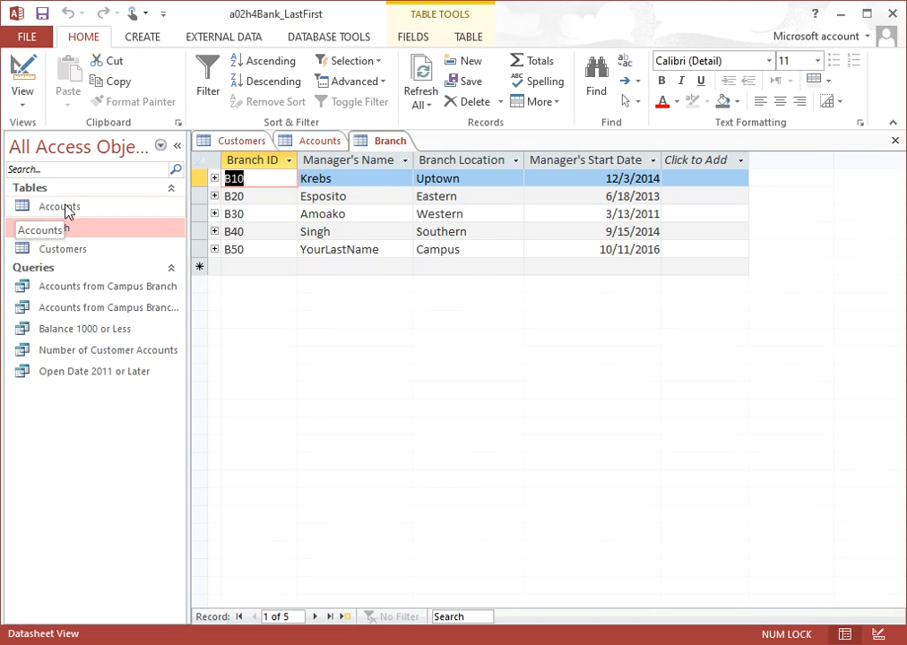
- Compare the fields of the open Accounts, Customers and Branch tables
click(332, 142)
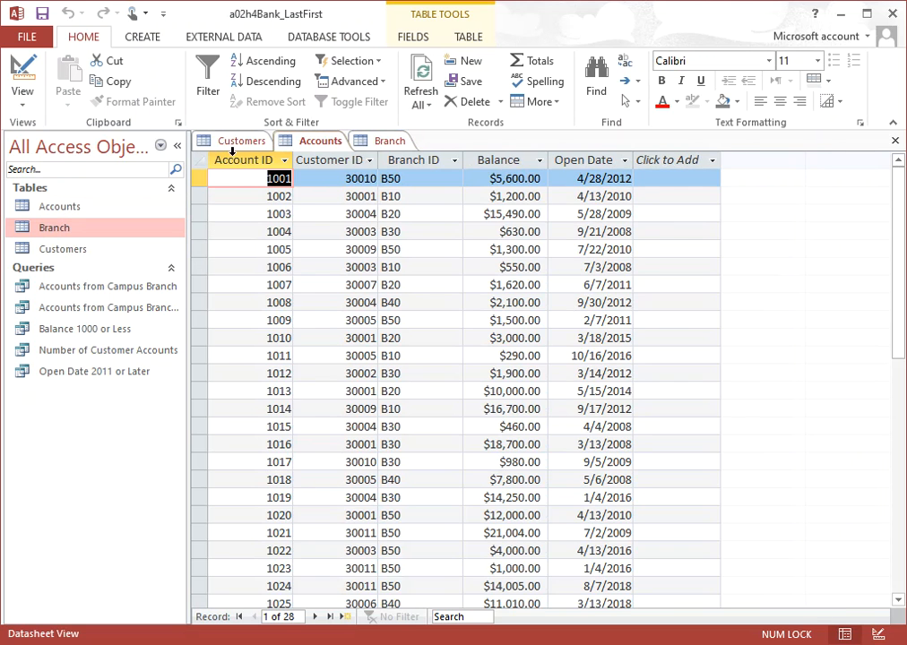
click(240, 142)
click(398, 141)
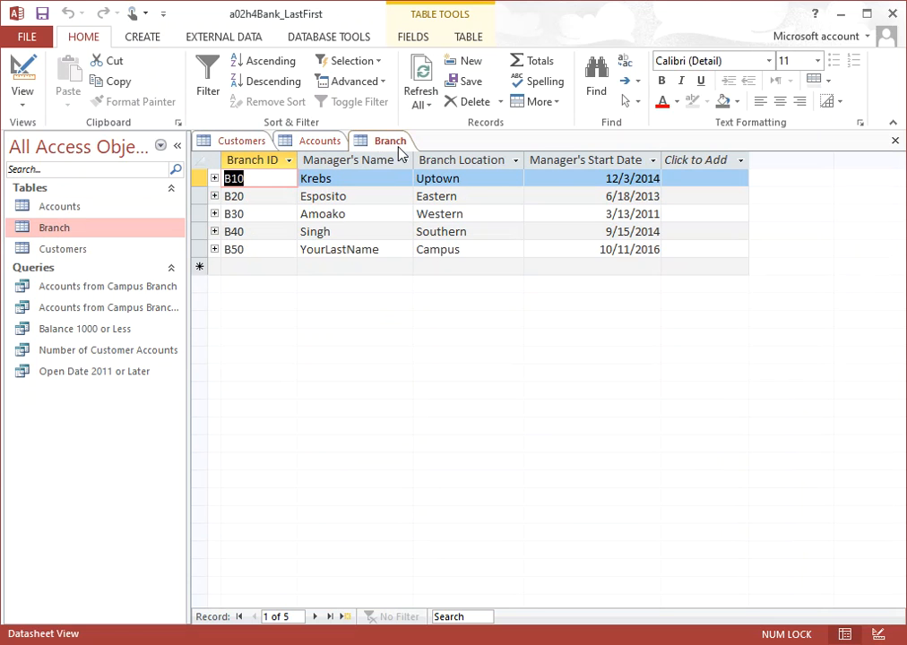
click(253, 149)
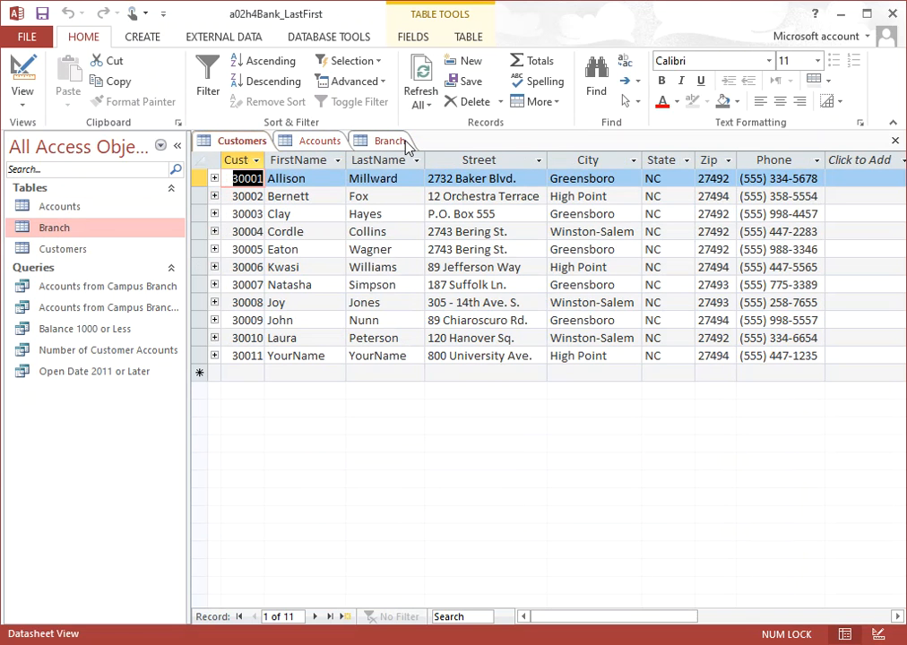
click(389, 146)
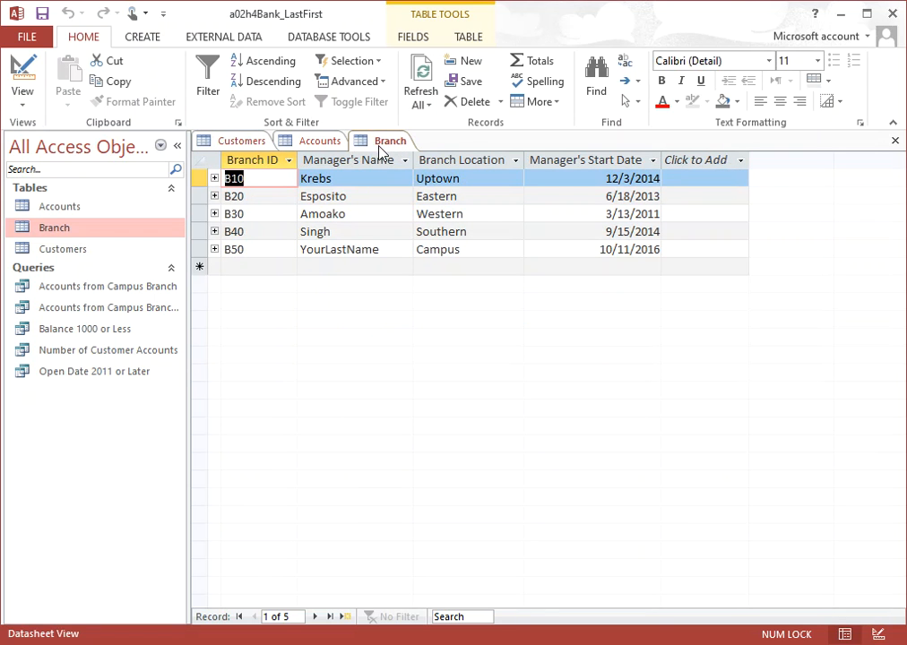
click(323, 143)
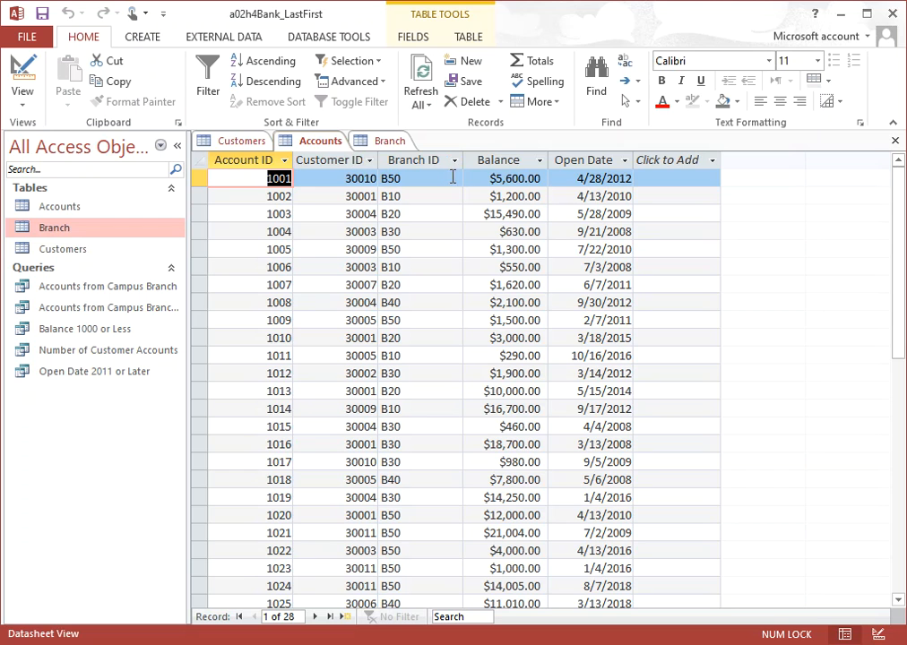
- Examine how the Customer ID and Branch ID fields in Accounts correspond to the Customers and Branch tables
click(343, 179)
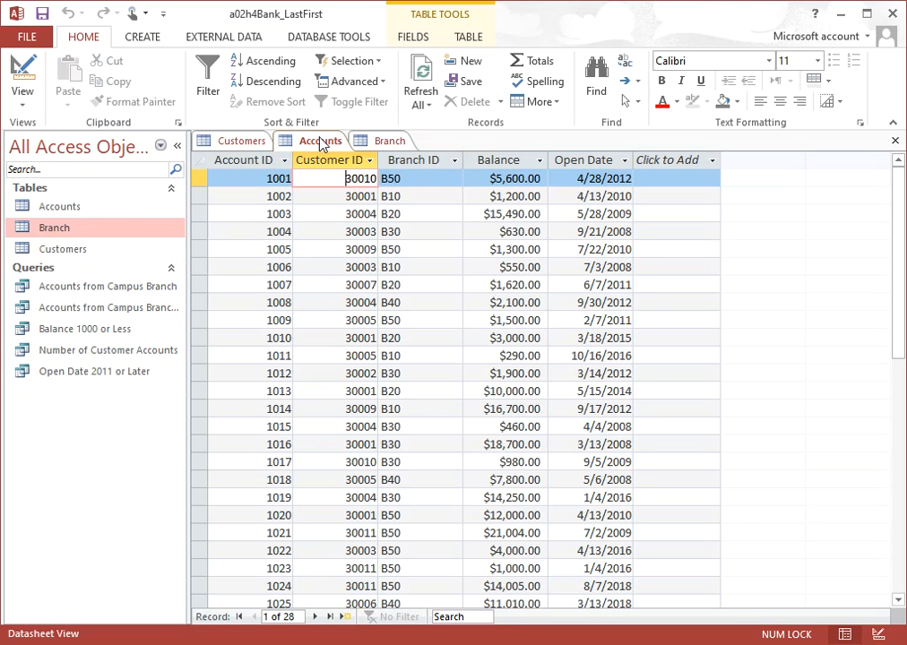
click(235, 144)
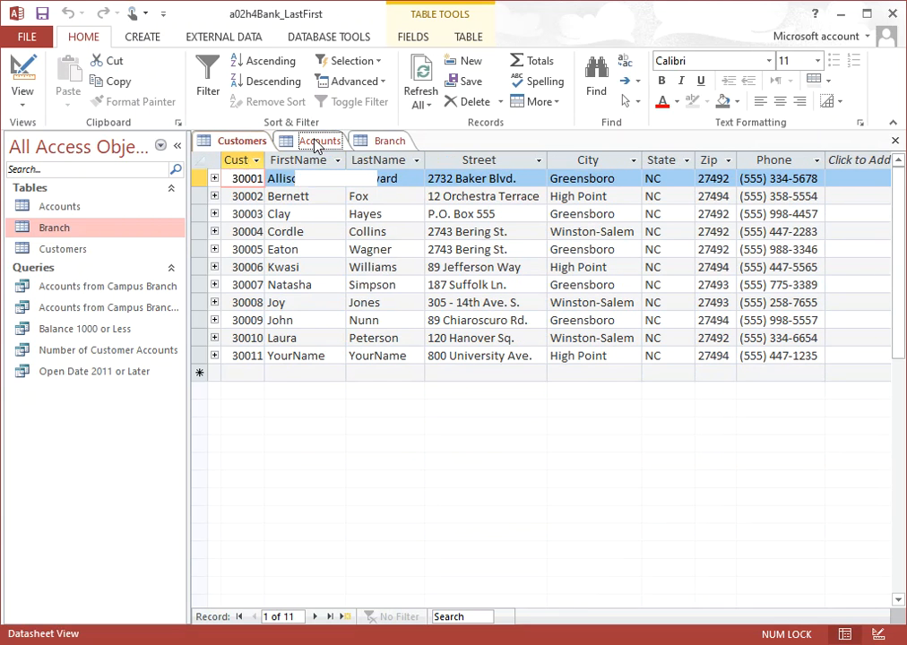
click(316, 143)
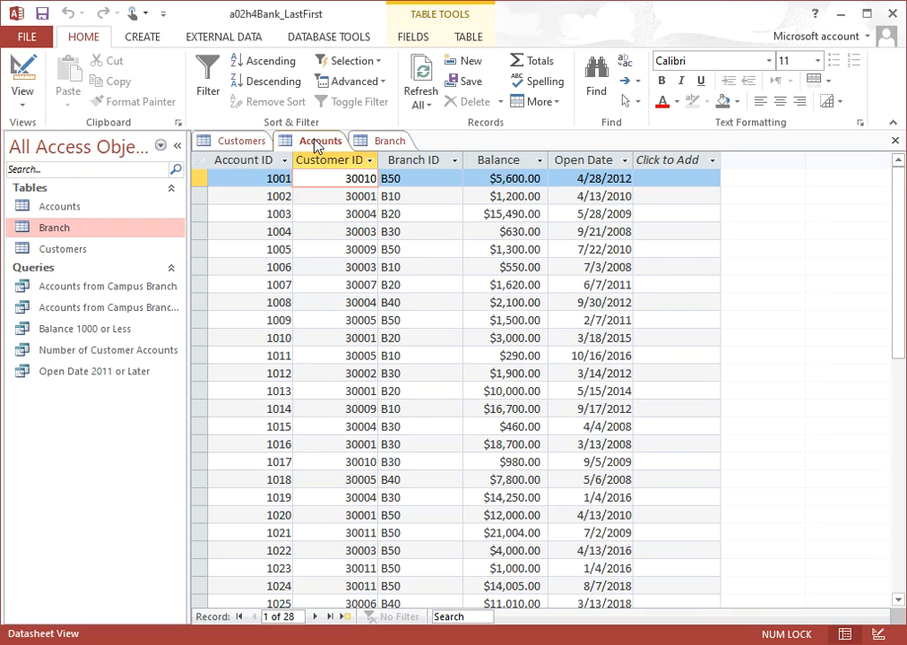
click(242, 143)
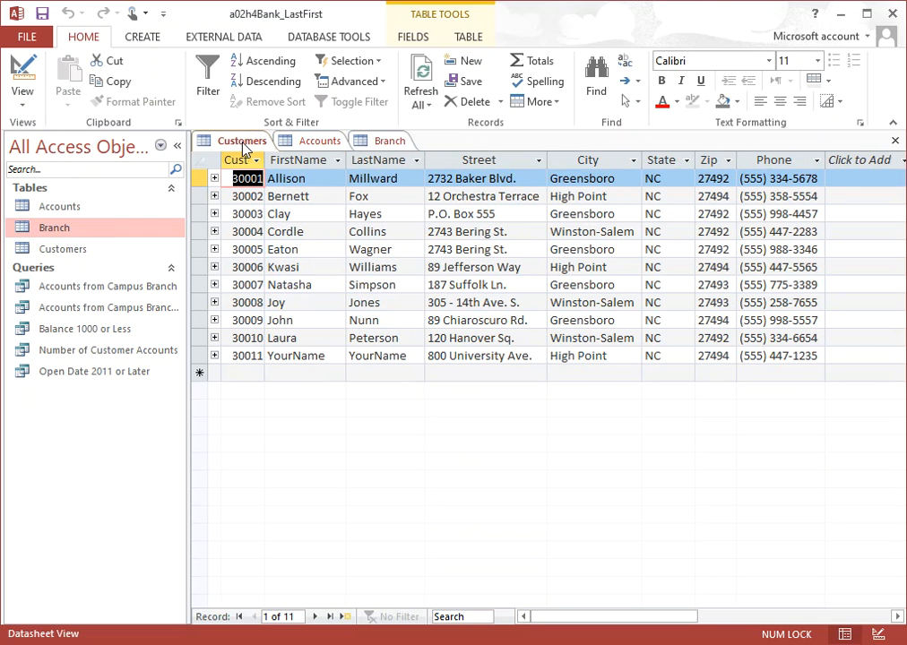
click(324, 144)
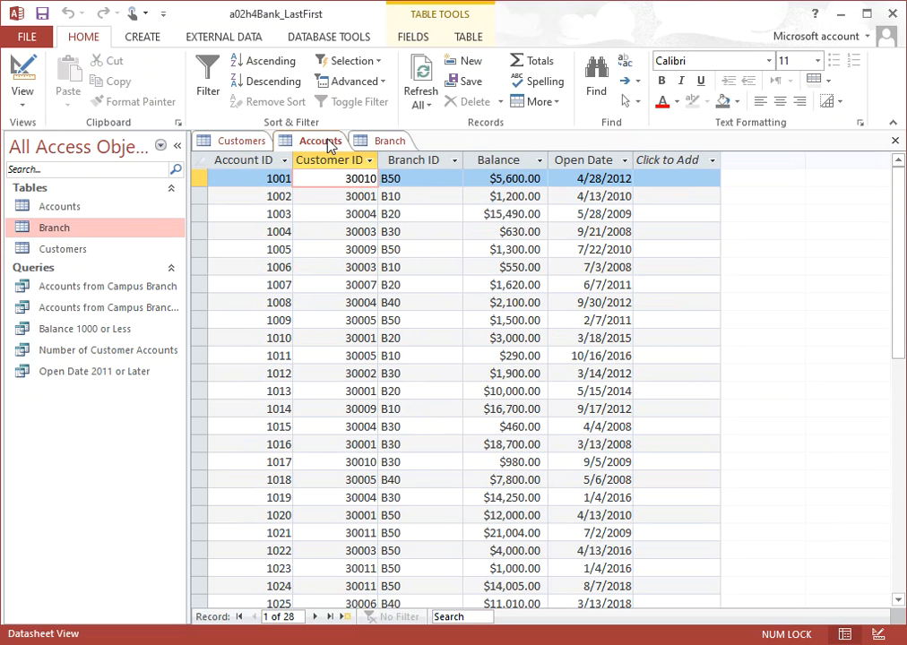
click(391, 144)
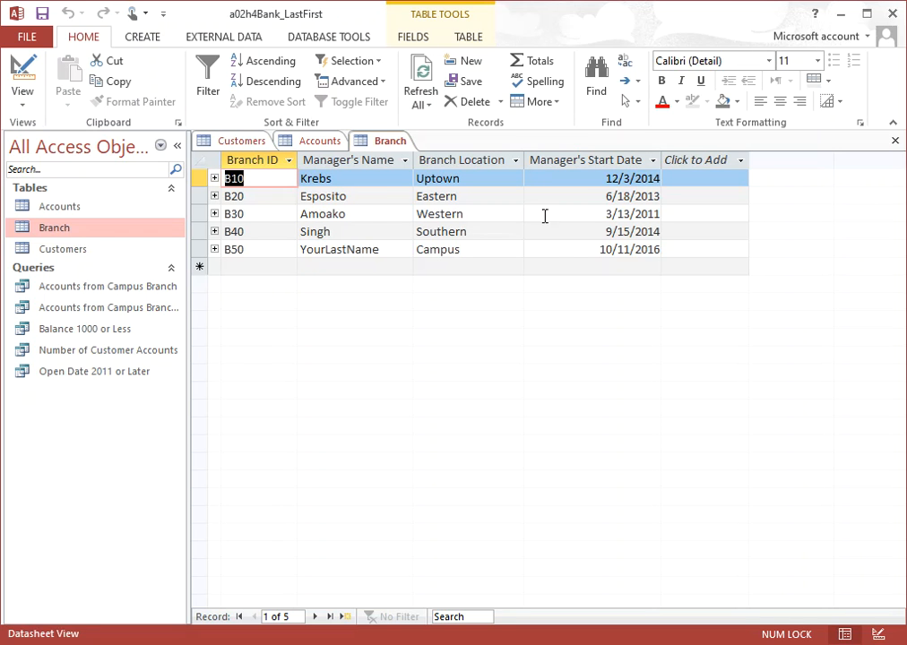
click(317, 144)
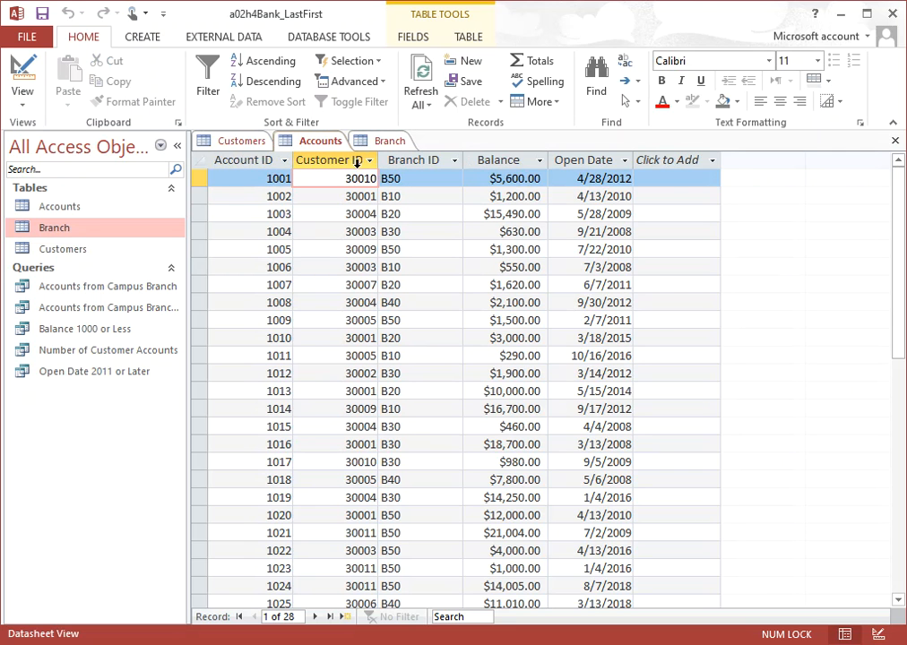
- Fit the Customer ID column width in the Customers table to its heading, and compare it with the Accounts table
click(239, 142)
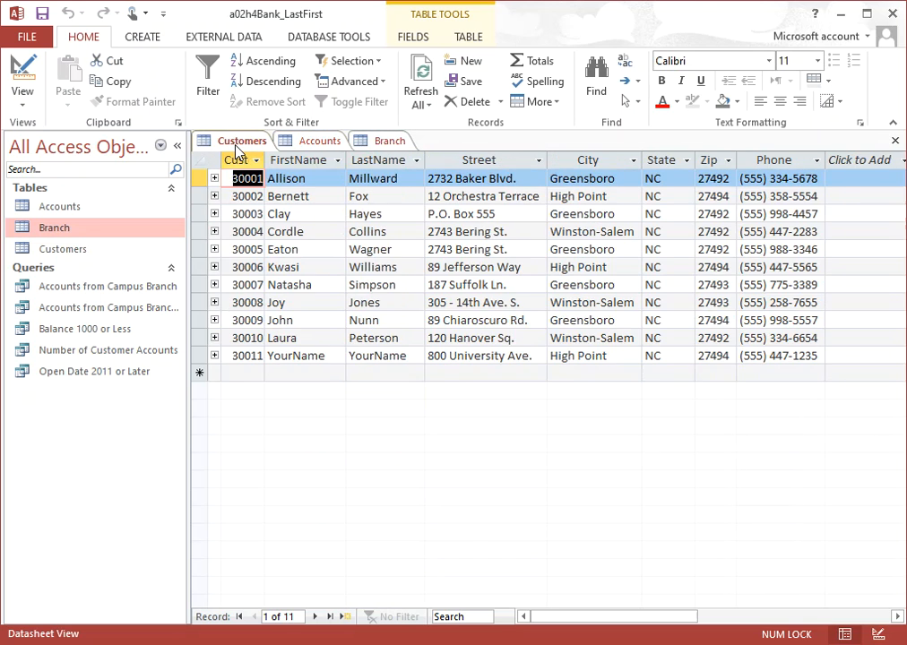
double_click(265, 160)
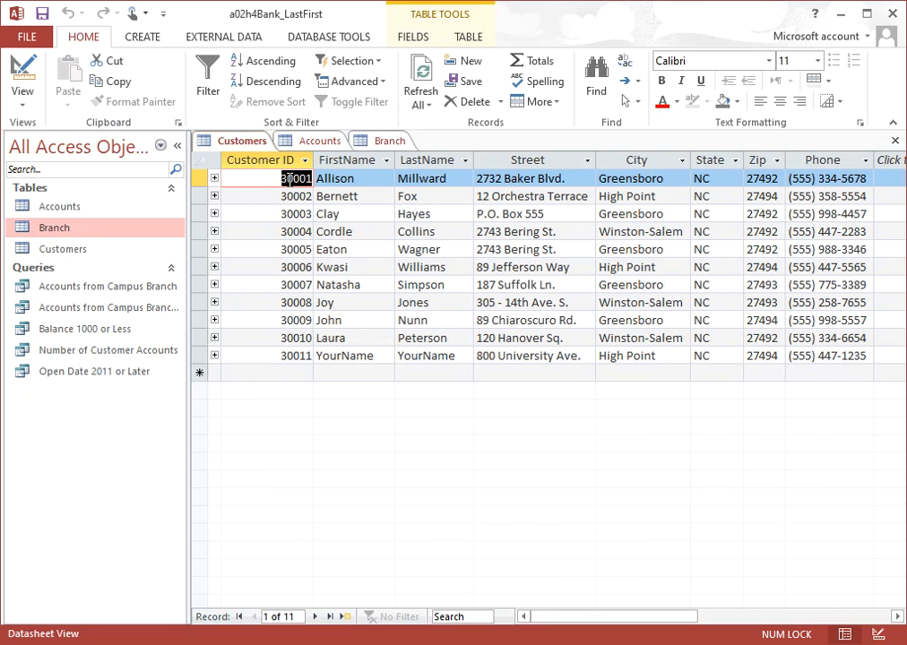
click(321, 142)
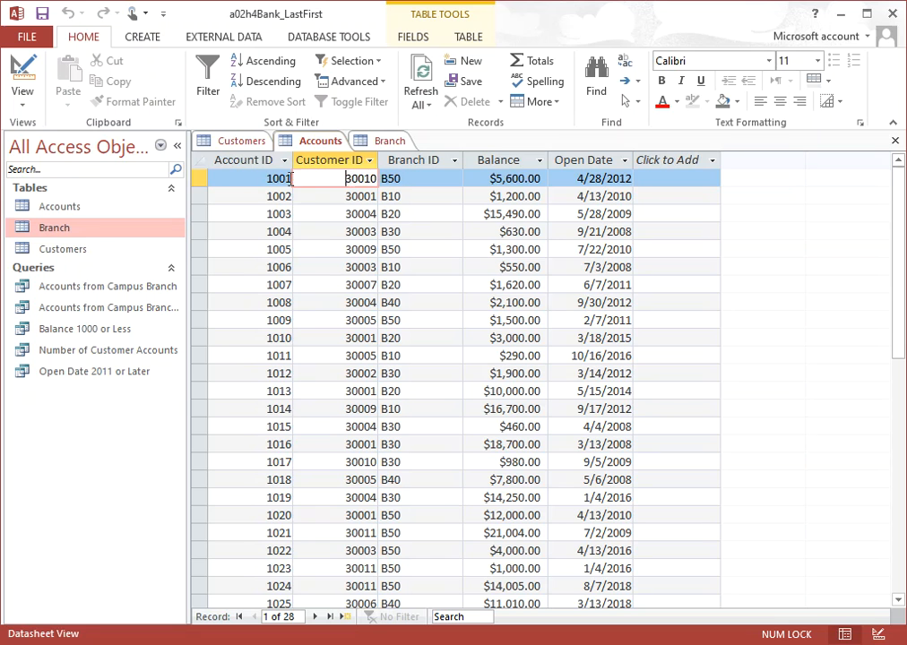
- Show the Customers table in Design View and select the CustomerID field's data type
right_click(246, 145)
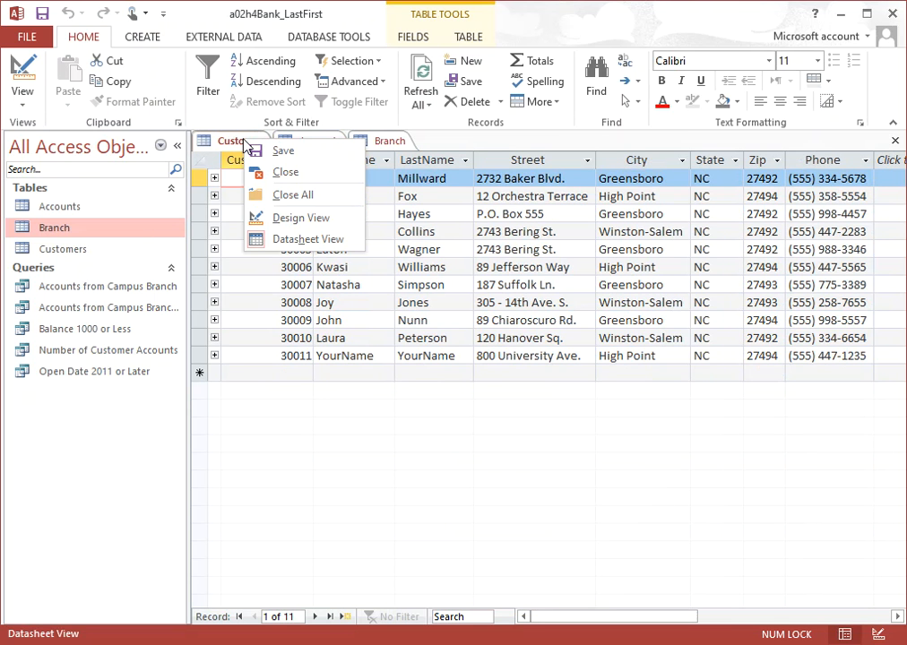
click(245, 143)
right_click(244, 143)
click(301, 219)
click(312, 179)
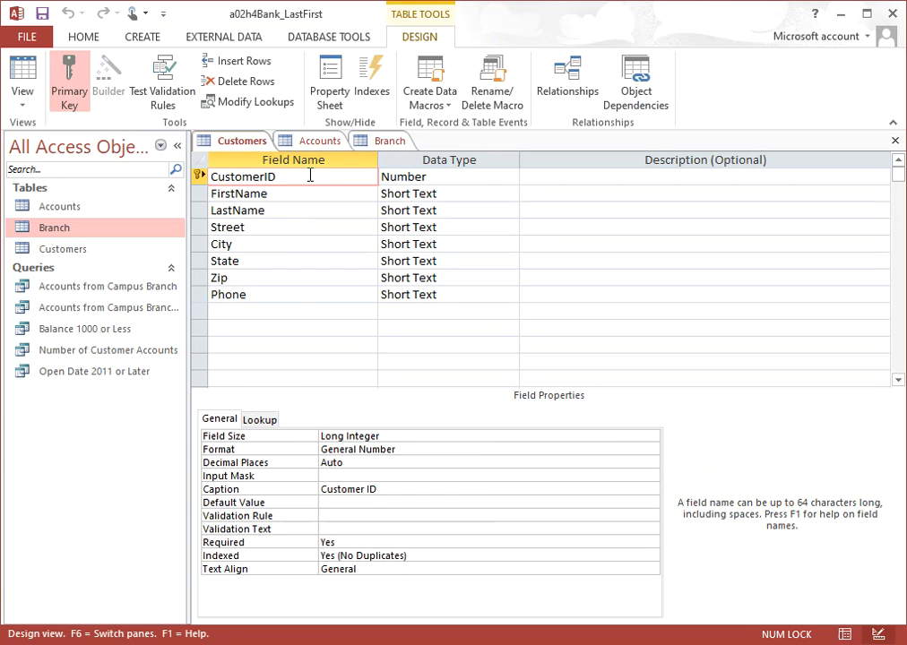
click(450, 174)
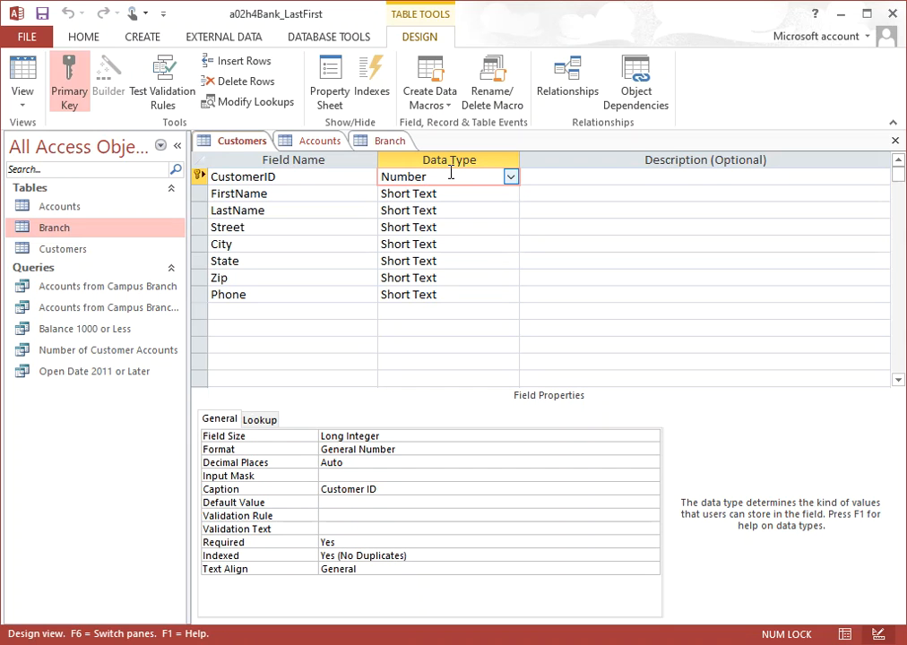
- Examine the CustomerID field's size, format choices, decimal places and caption, keeping the General Number format
click(395, 436)
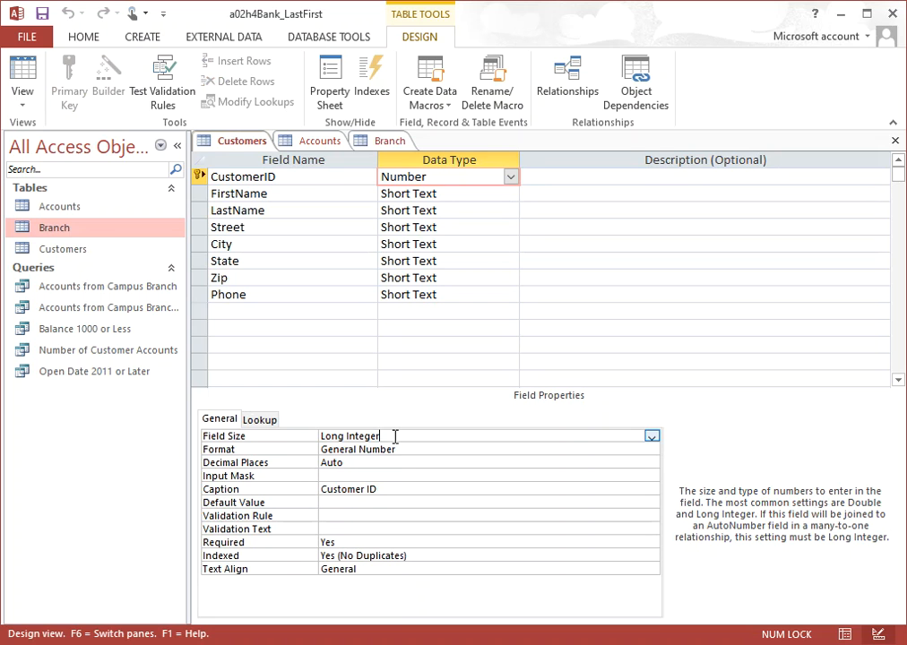
click(402, 449)
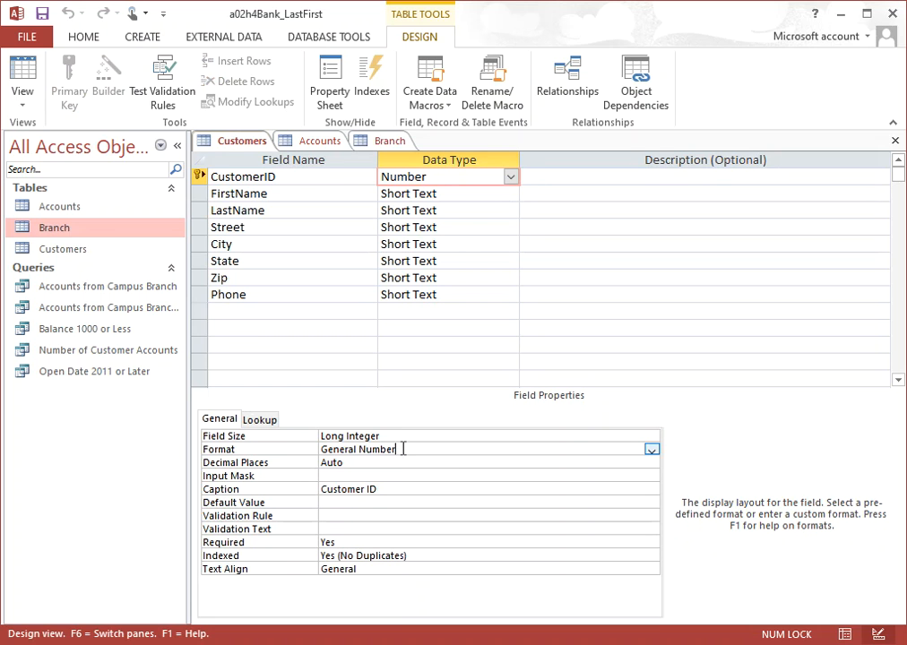
click(651, 450)
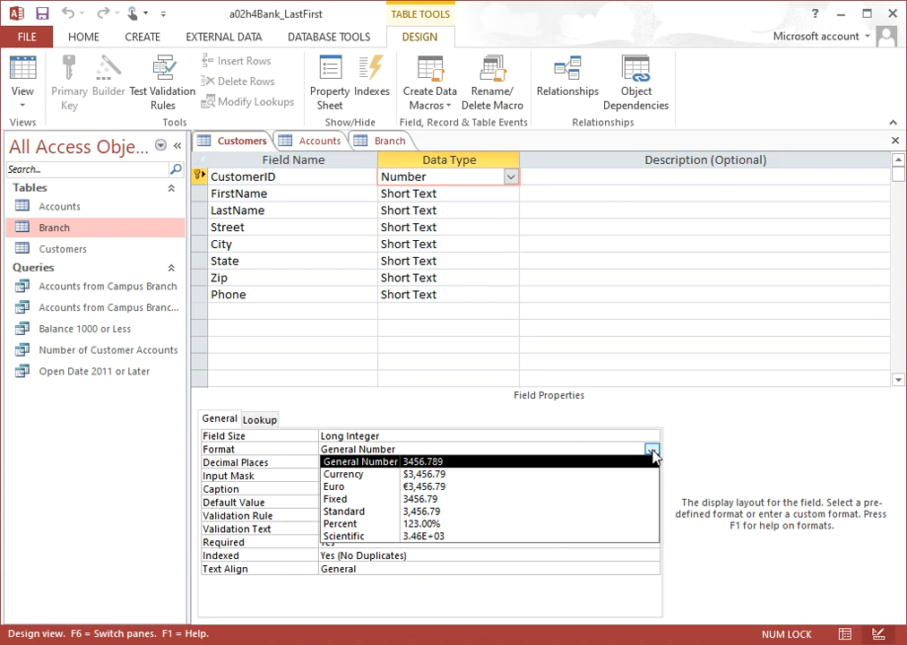
click(379, 461)
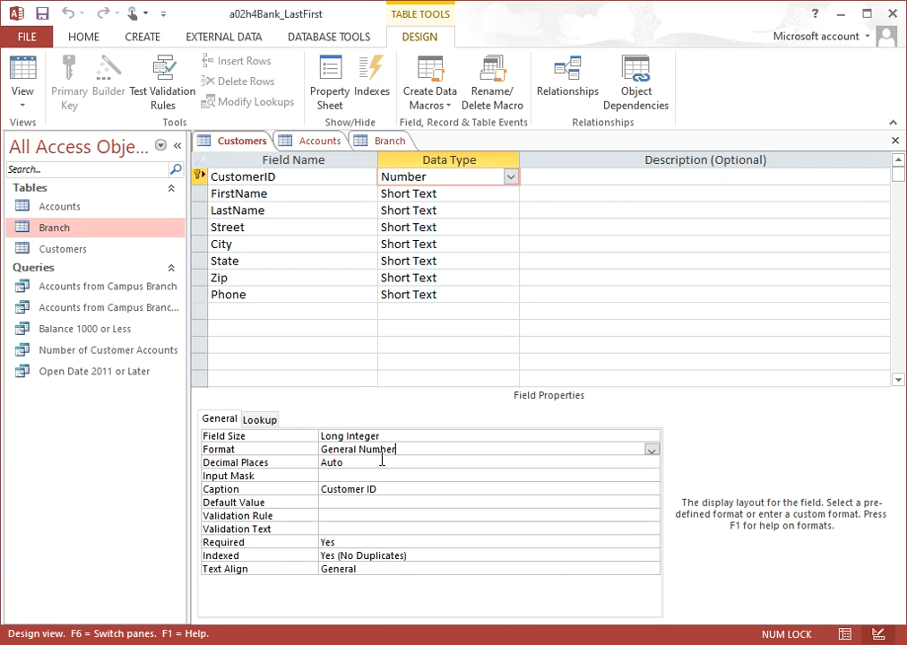
click(351, 463)
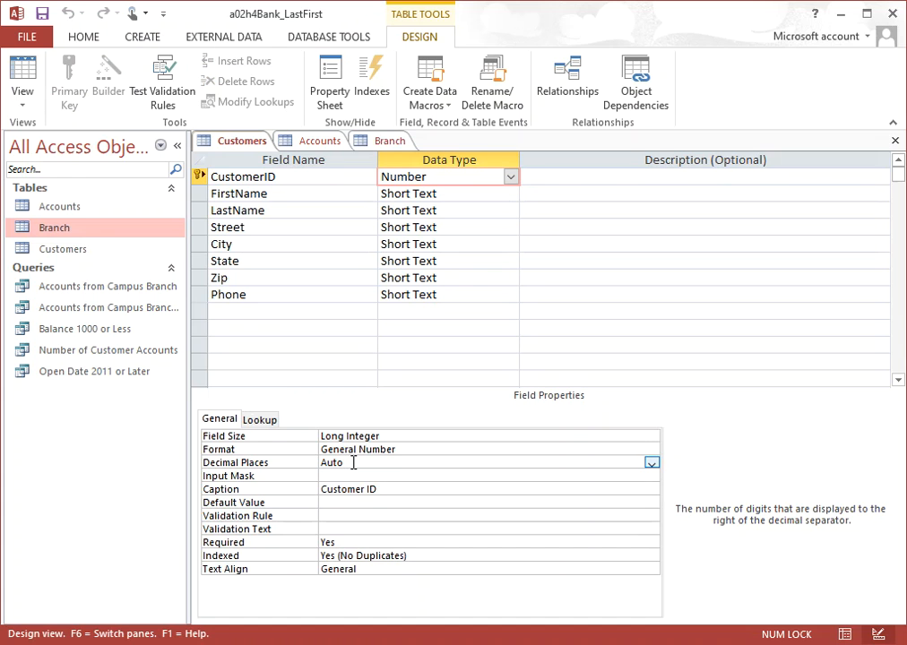
click(395, 489)
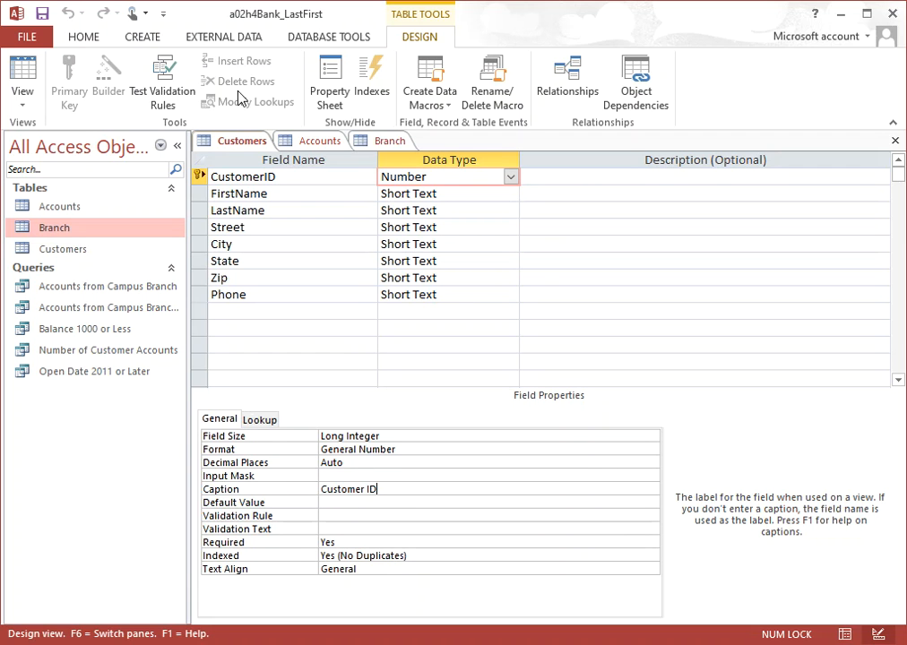
- Check the CustomerID caption as a column heading in Datasheet View, and return to its Caption property in Design View
right_click(248, 147)
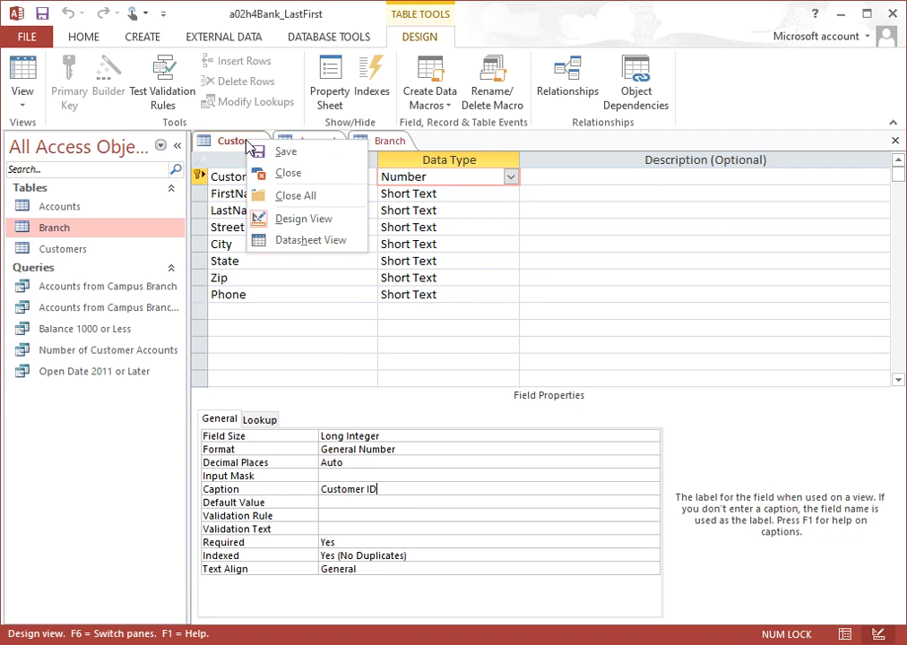
click(294, 240)
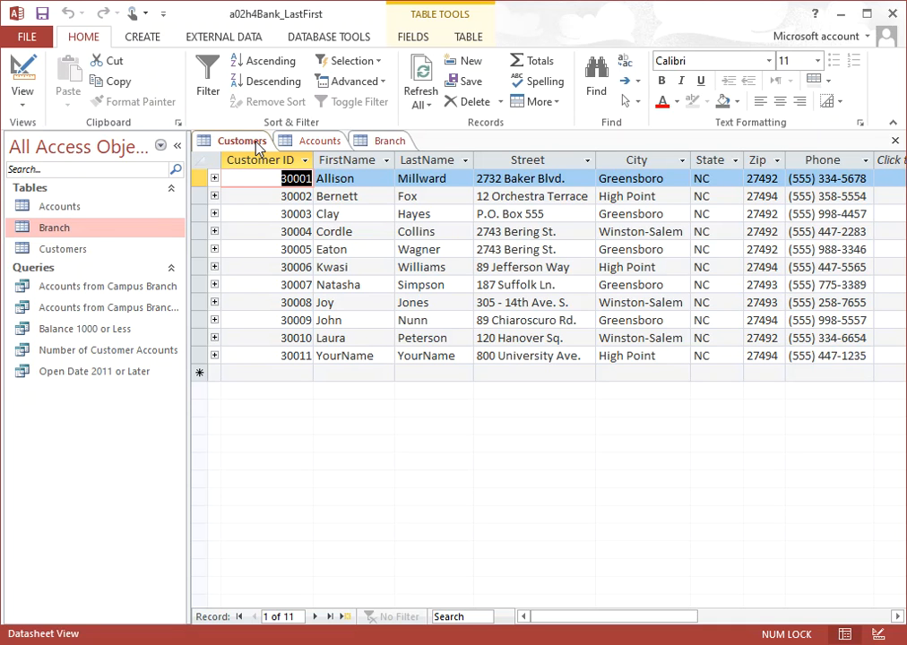
right_click(258, 147)
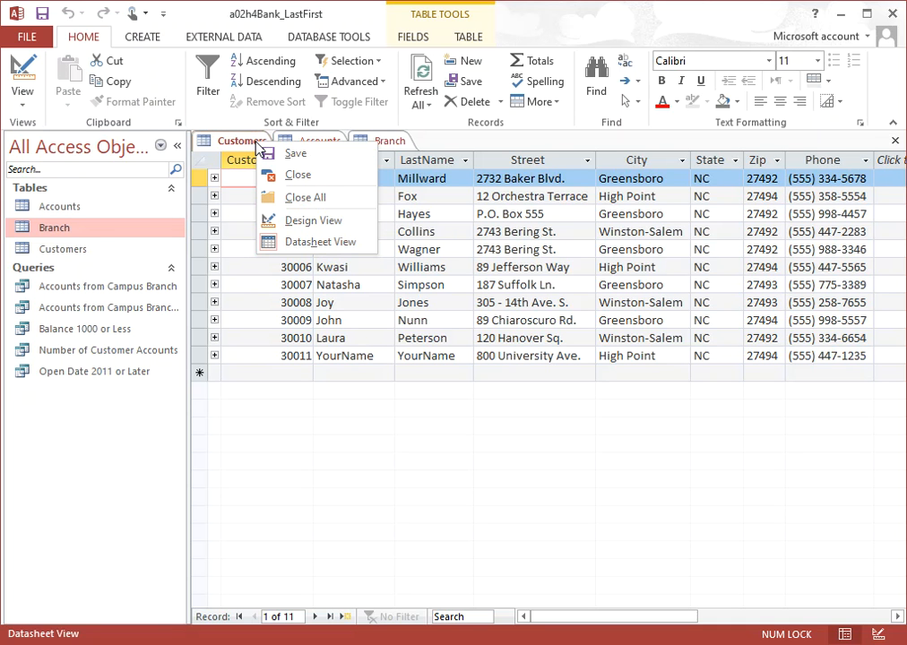
click(314, 220)
click(391, 489)
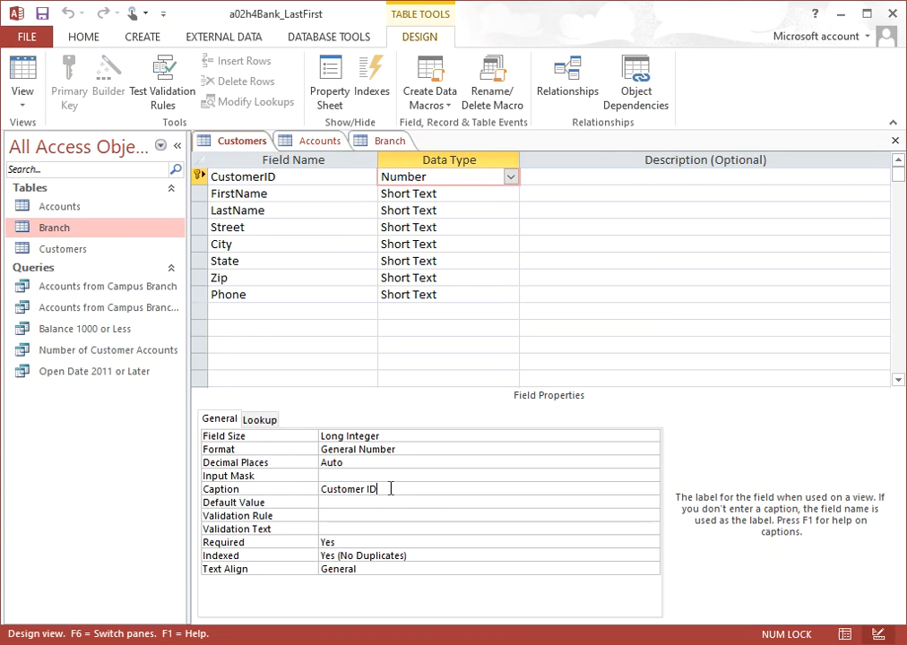
- Inspect the names of the CustomerID, FirstName and LastName fields in the Customers table
click(280, 175)
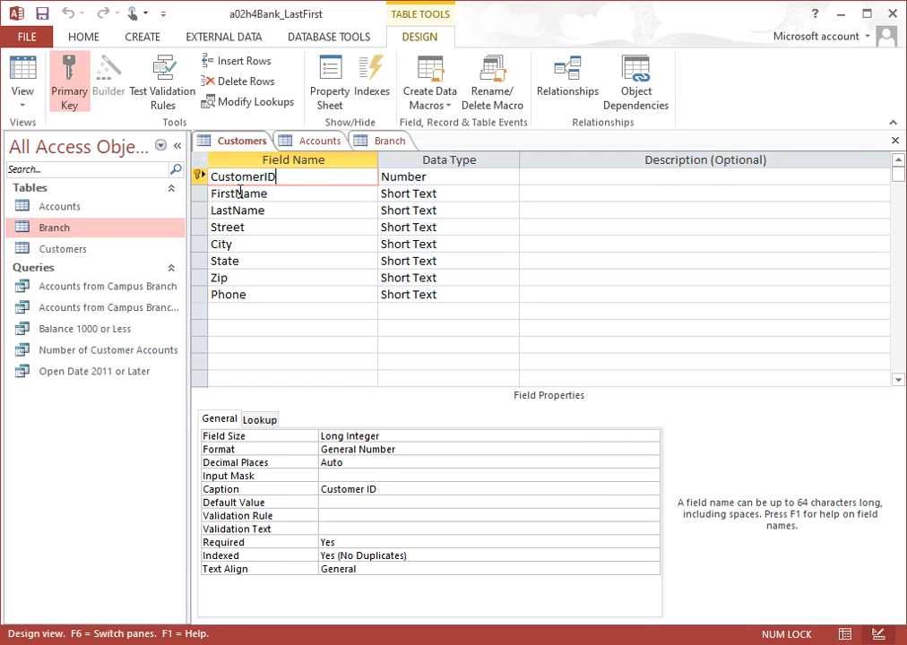
click(239, 193)
click(264, 210)
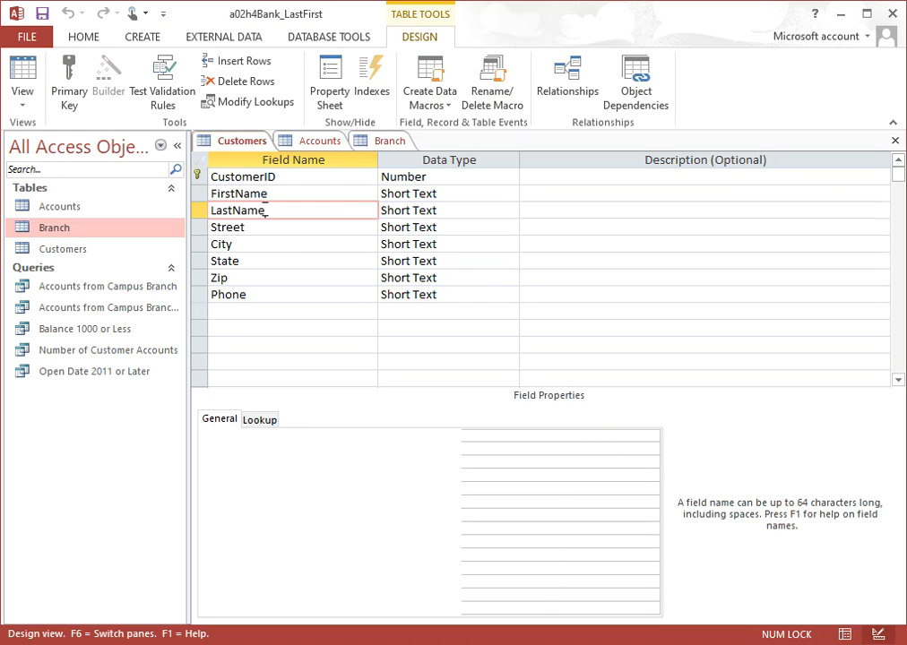
- Try renaming the Street field to Street_1, restore the name Street, and select its Required property
click(248, 228)
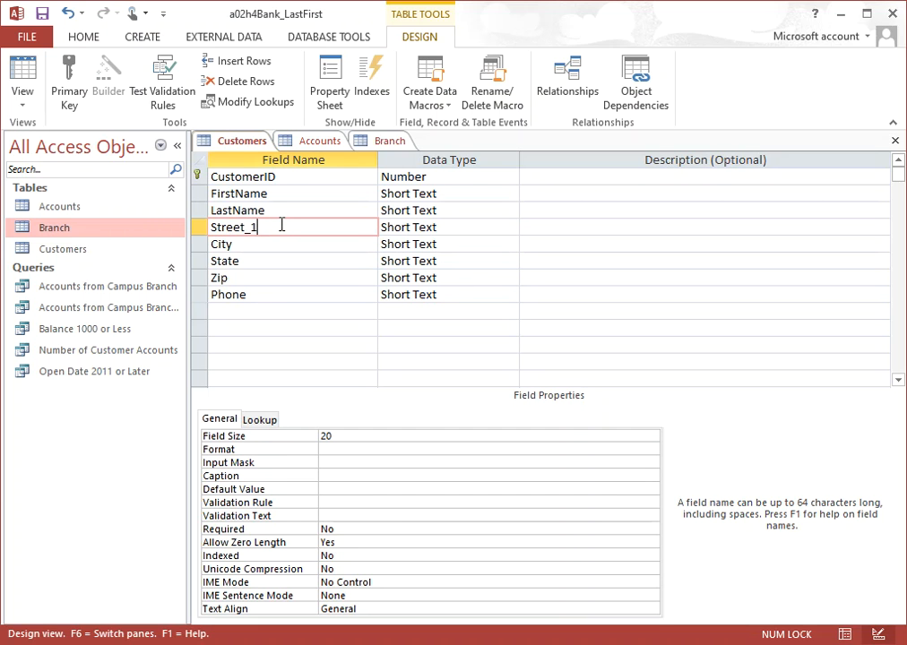
key(BackSpace)
click(264, 529)
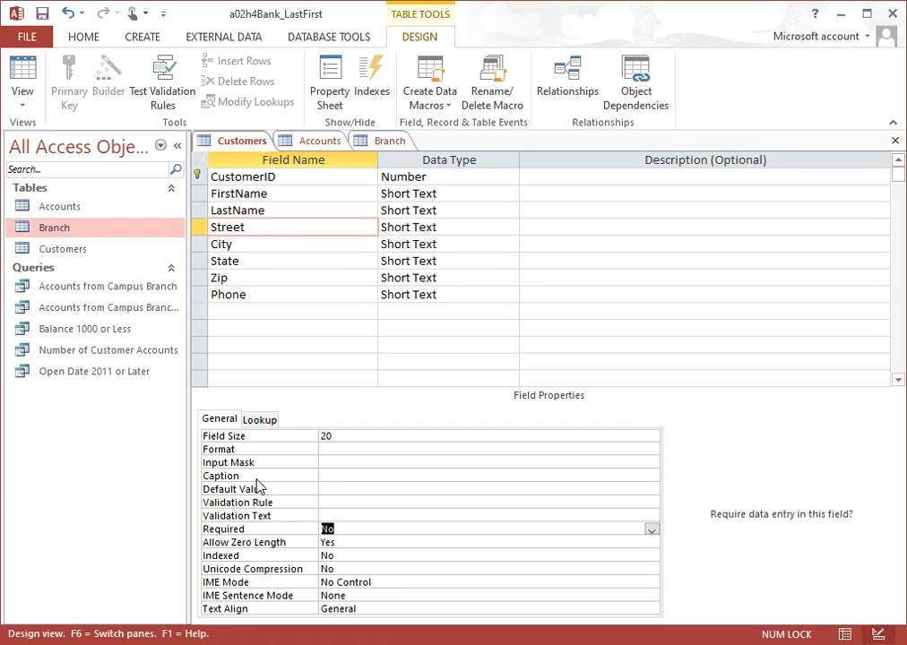
- Inspect the CustomerID field's caption, data type and field size in the Customers table
click(283, 177)
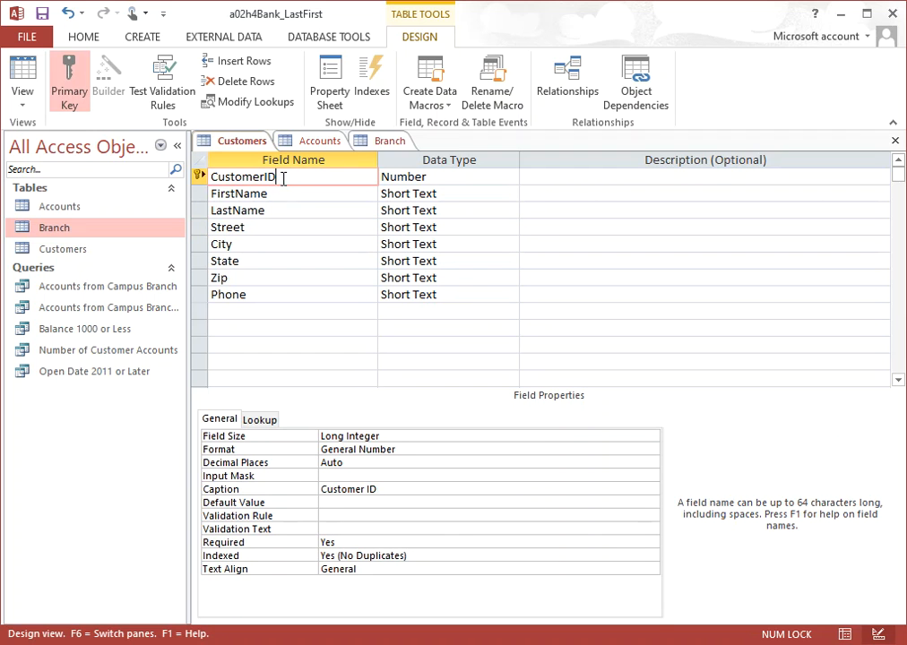
click(362, 489)
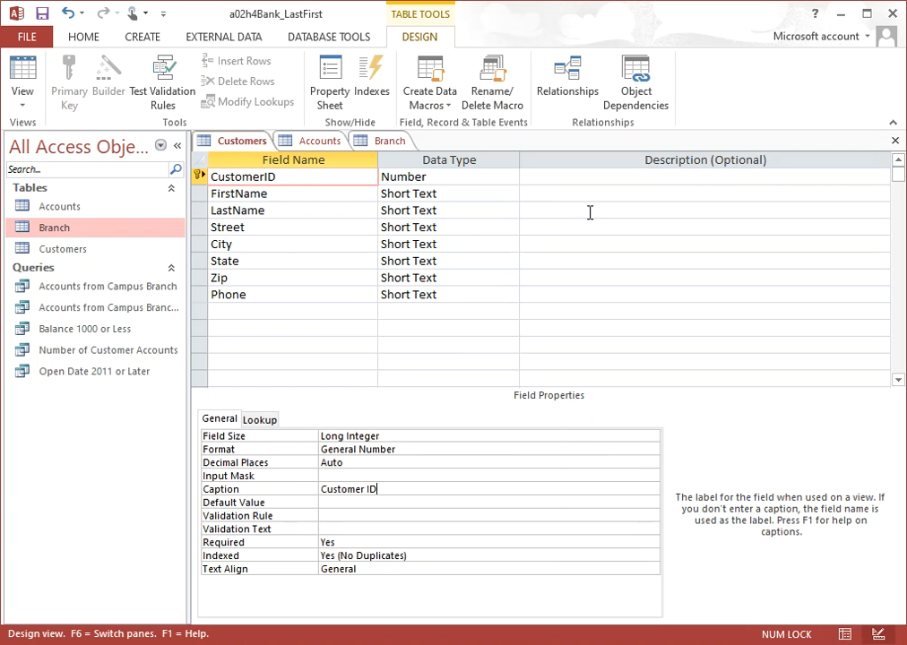
click(445, 176)
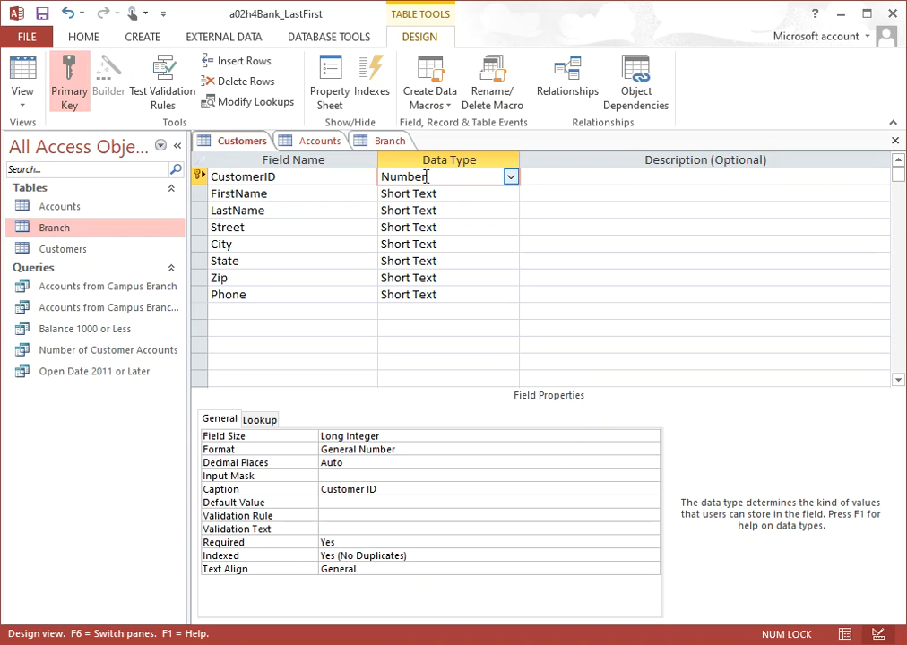
click(388, 436)
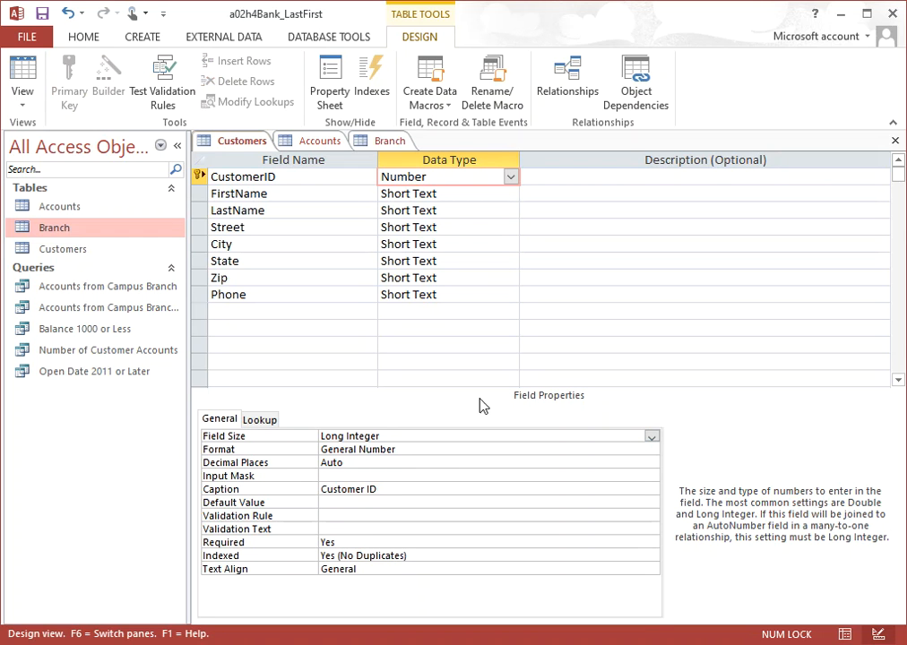
click(446, 176)
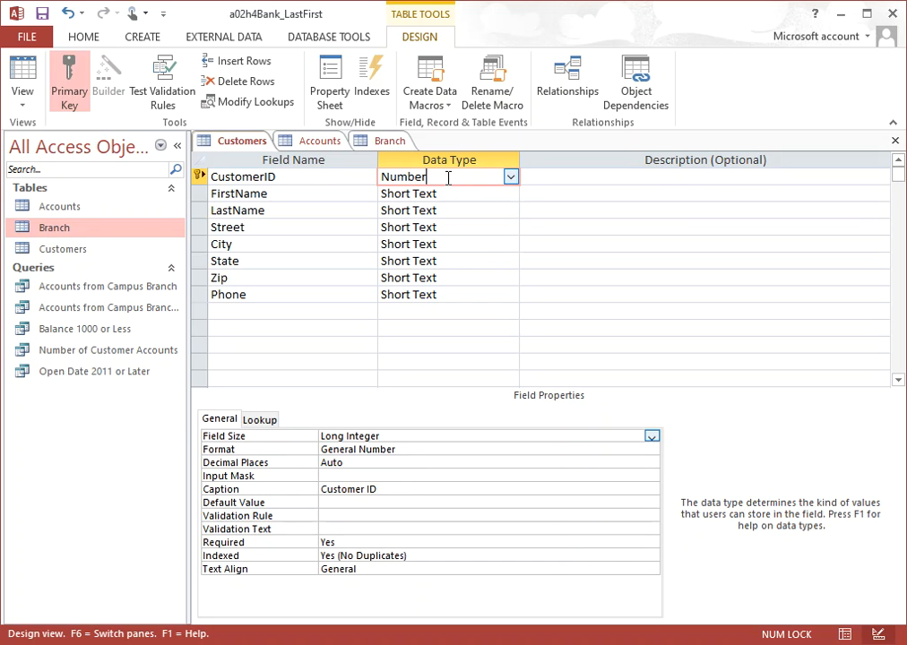
- Show the Accounts table in Design View, examine its AccountID and CustomerID fields, and return to the Customers table
click(318, 148)
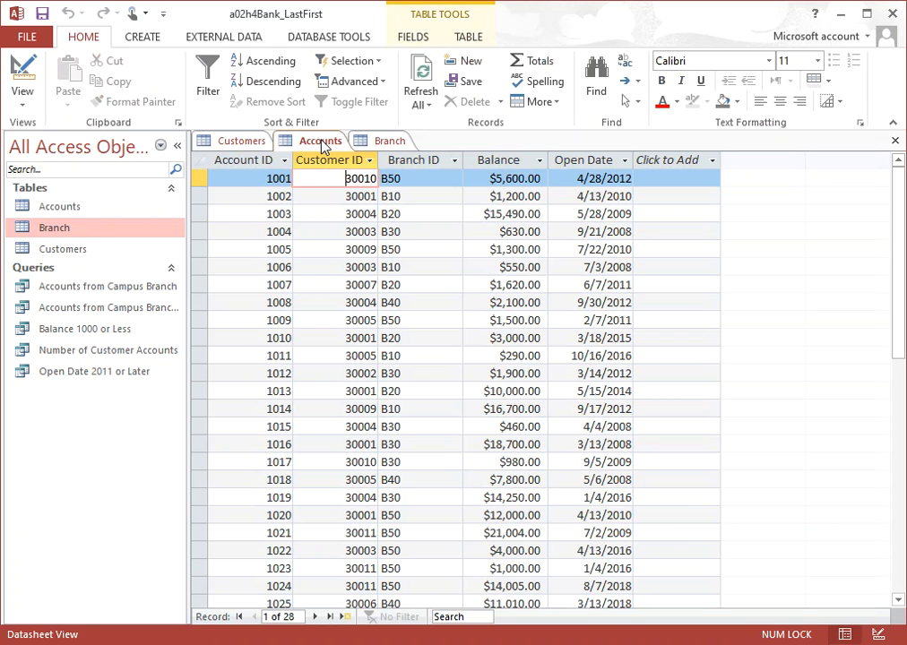
right_click(323, 146)
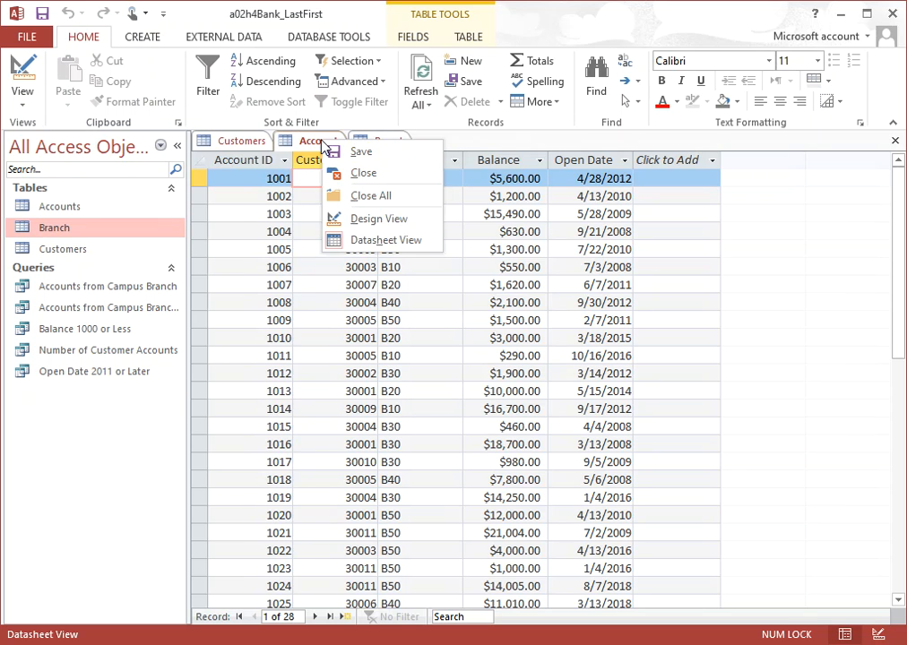
click(393, 219)
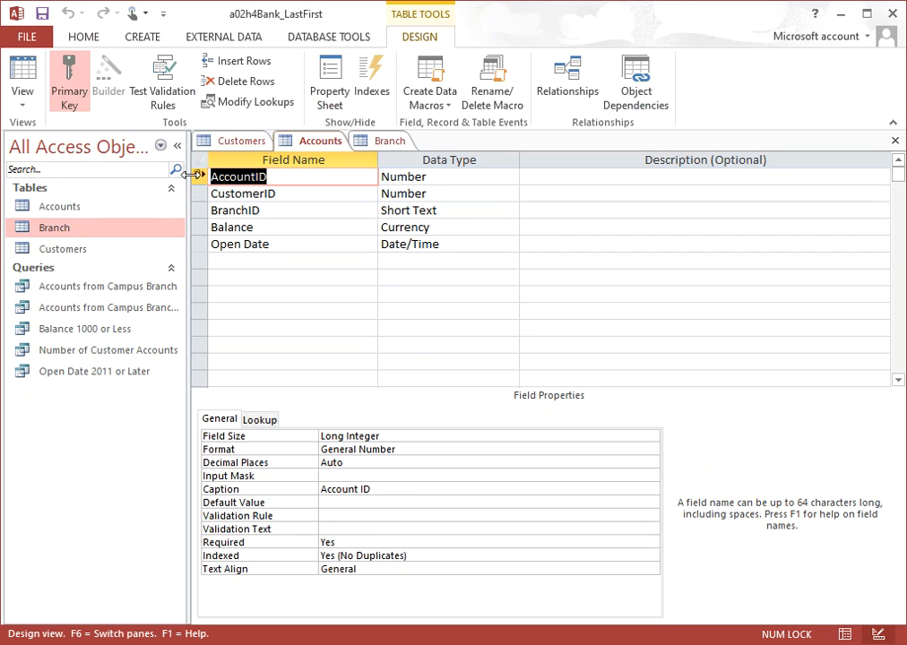
click(242, 177)
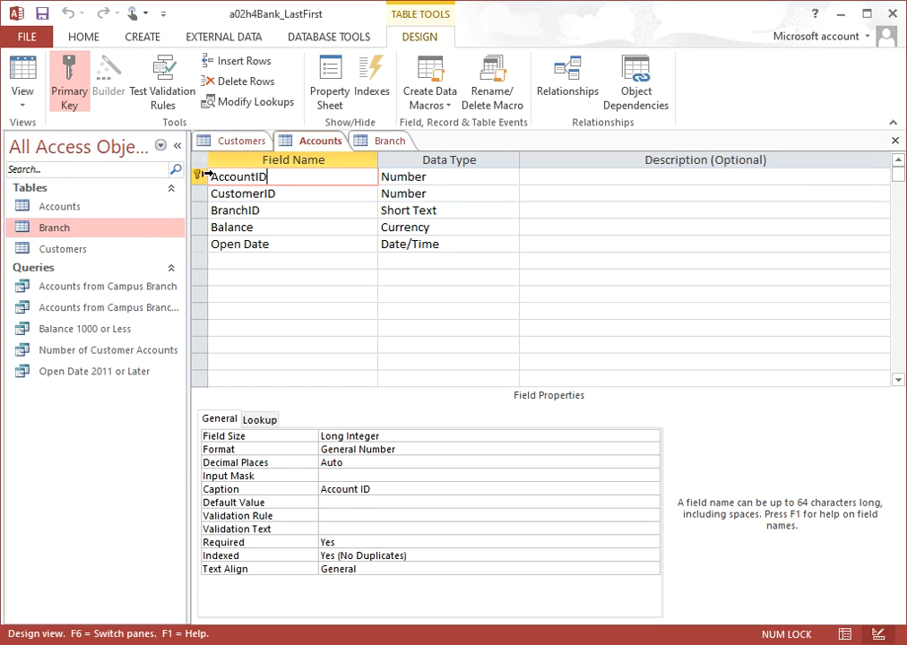
click(281, 194)
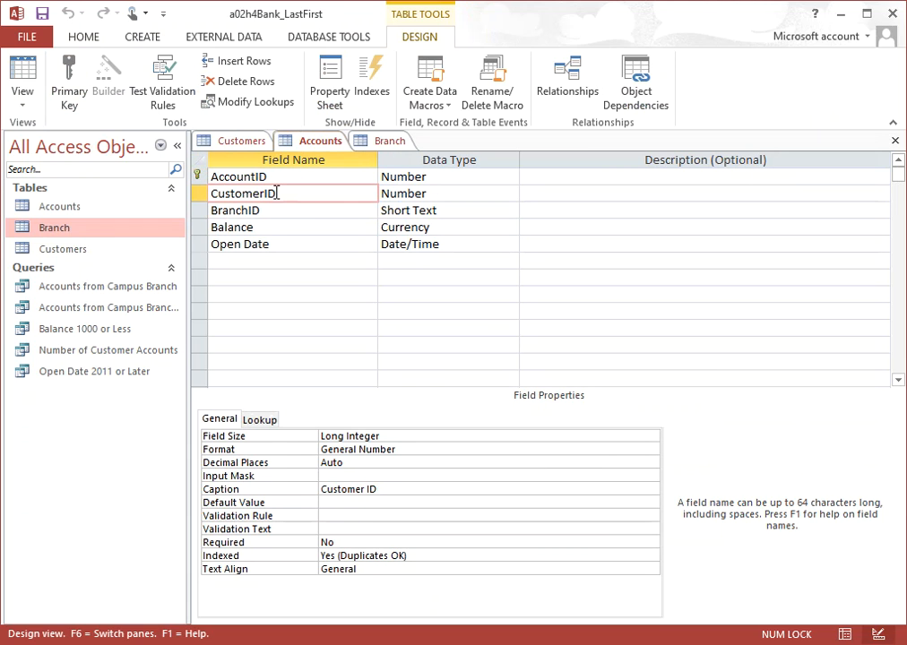
click(443, 194)
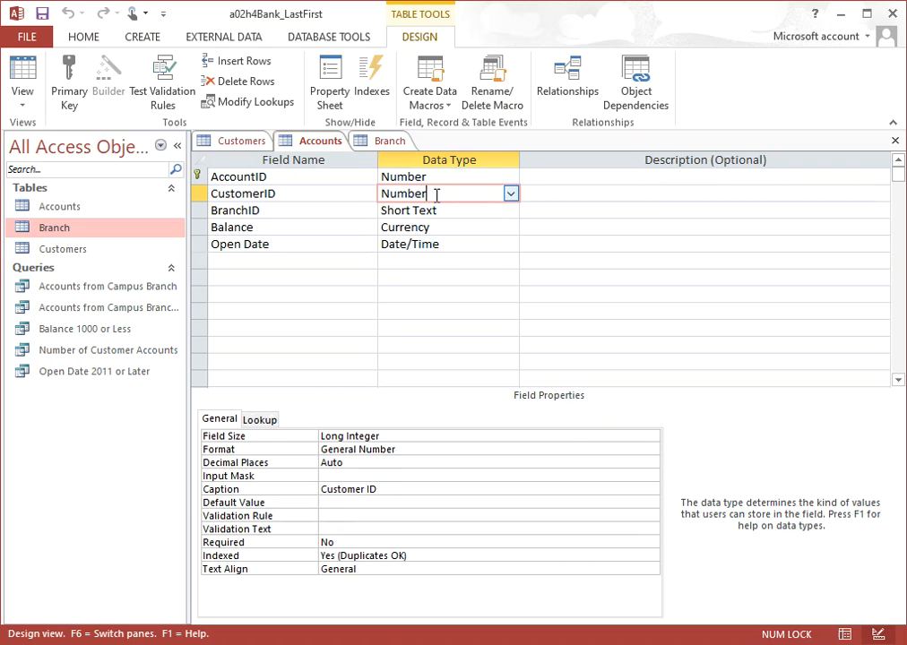
click(247, 144)
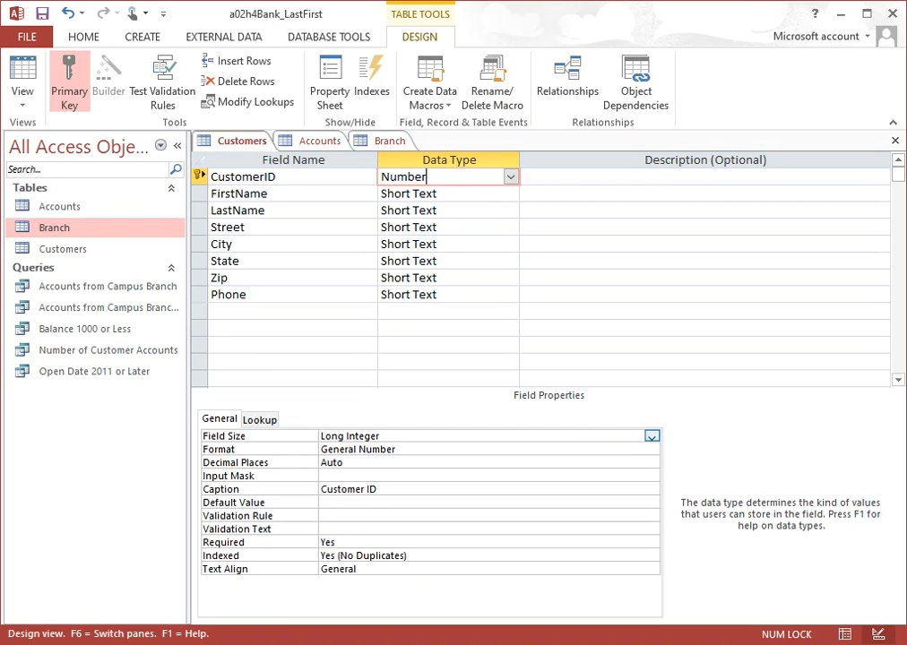
right_click(242, 150)
click(345, 247)
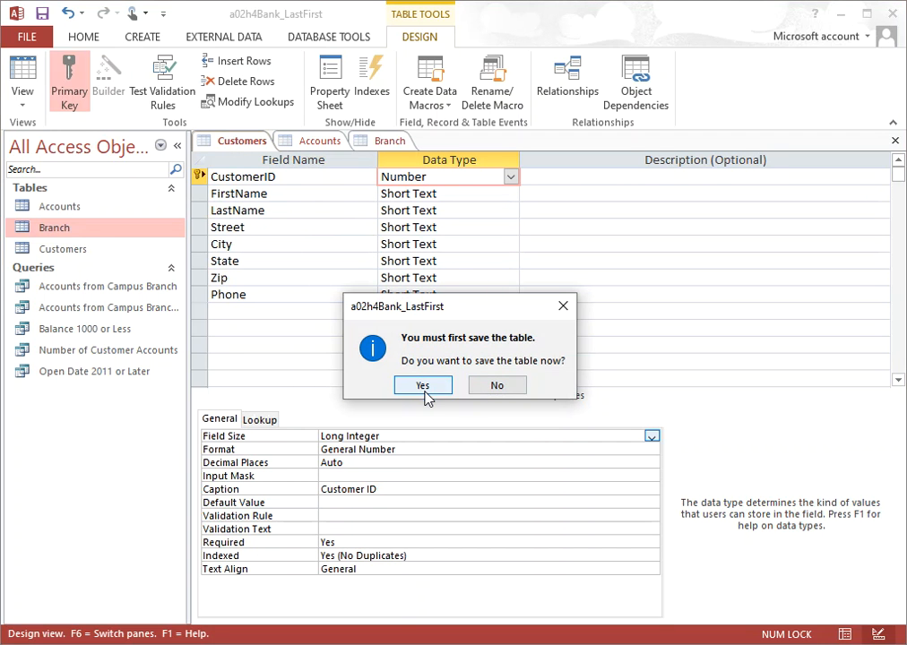
click(500, 389)
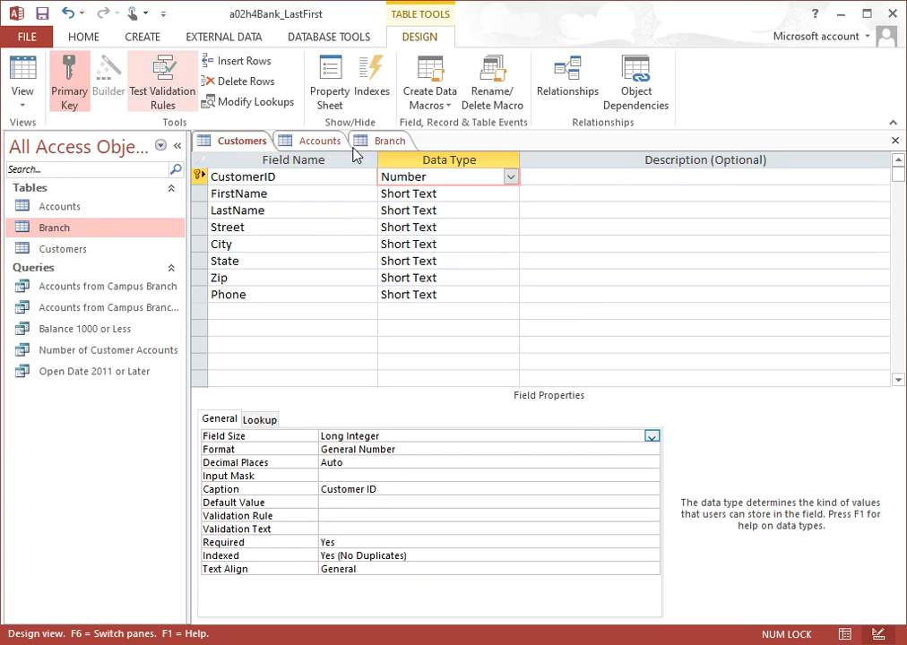
- Save the Customers table design and show the table in Datasheet View
key(Down)
right_click(237, 144)
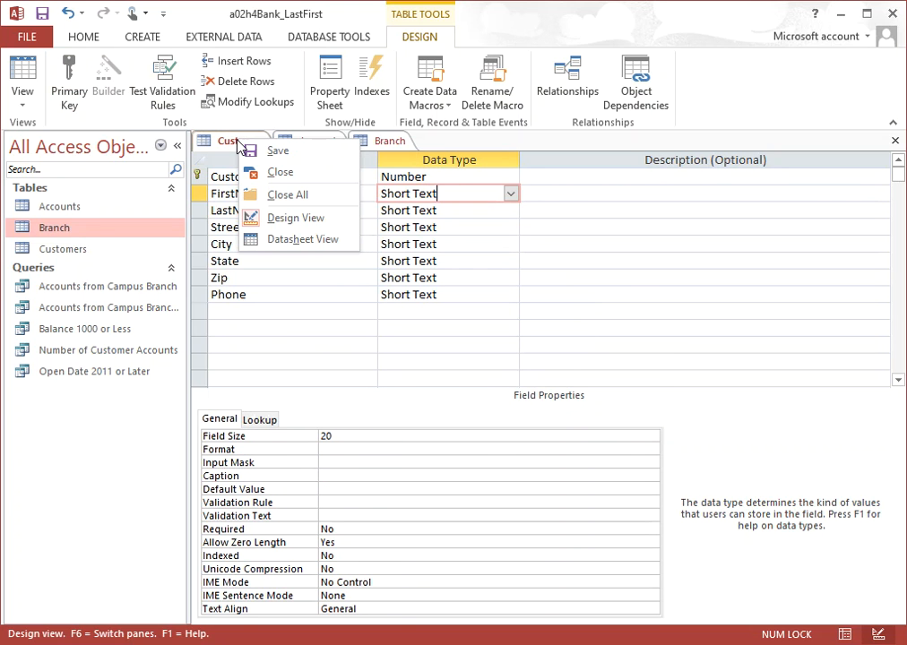
click(281, 150)
right_click(233, 140)
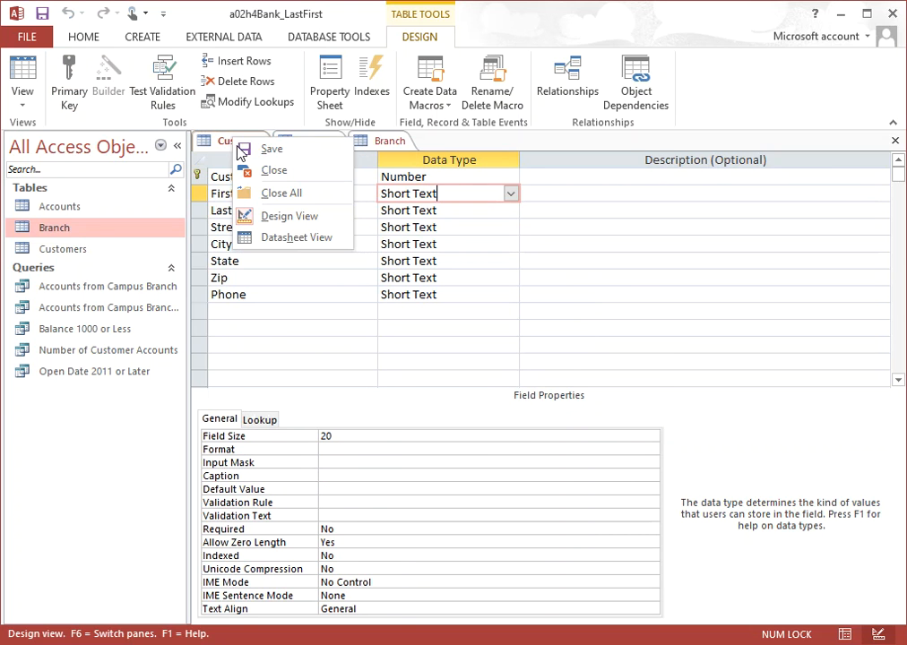
click(269, 216)
right_click(222, 143)
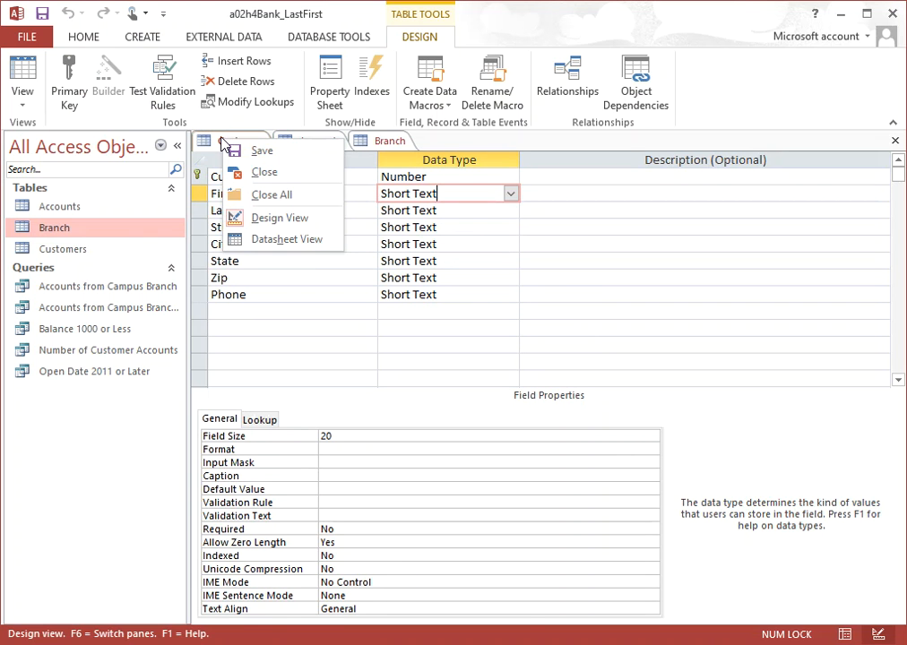
click(303, 239)
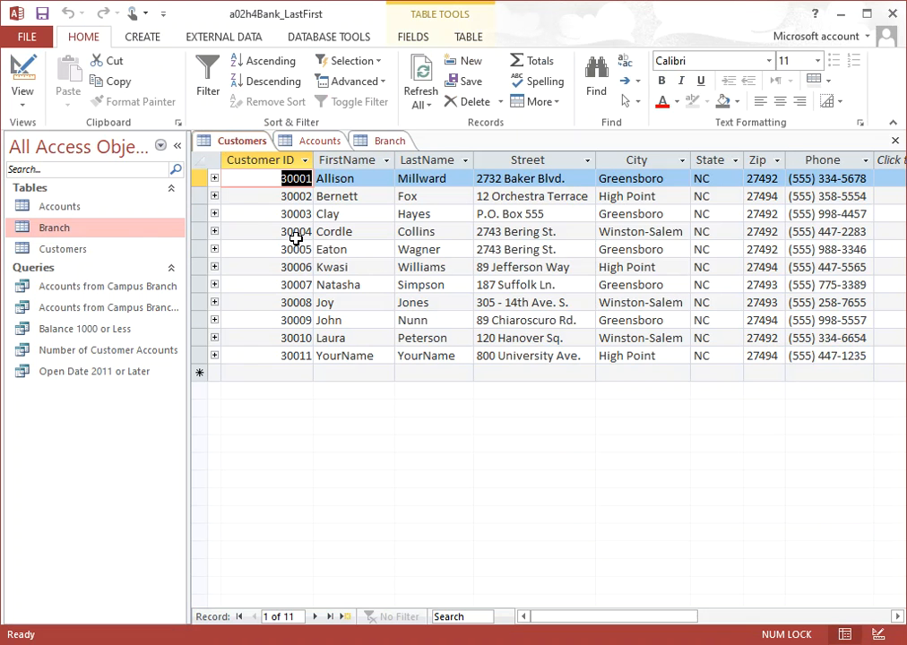
- Examine the Customer ID values of the first, second, third and last customer records as unique identifiers
click(285, 178)
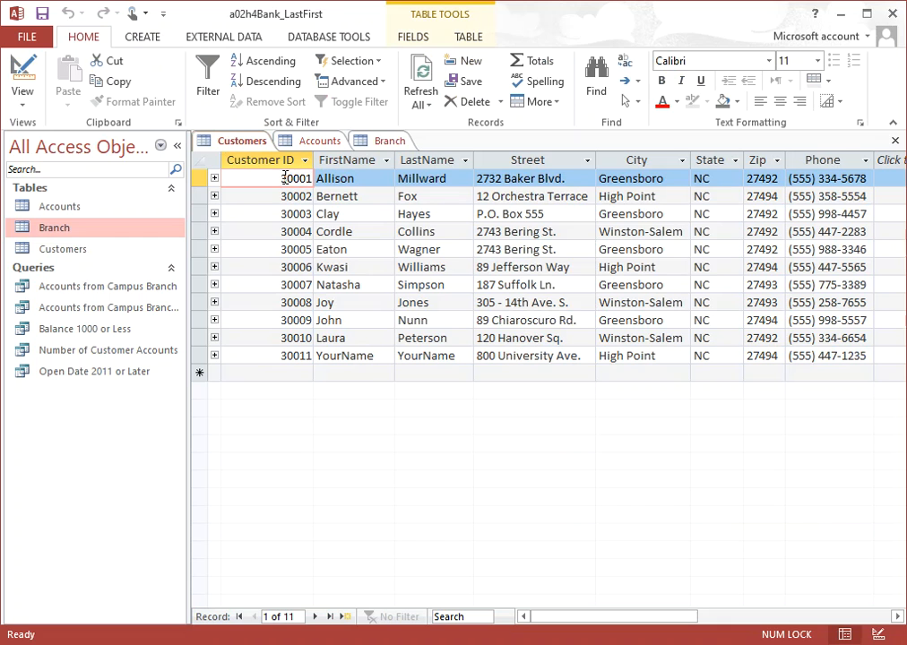
click(280, 197)
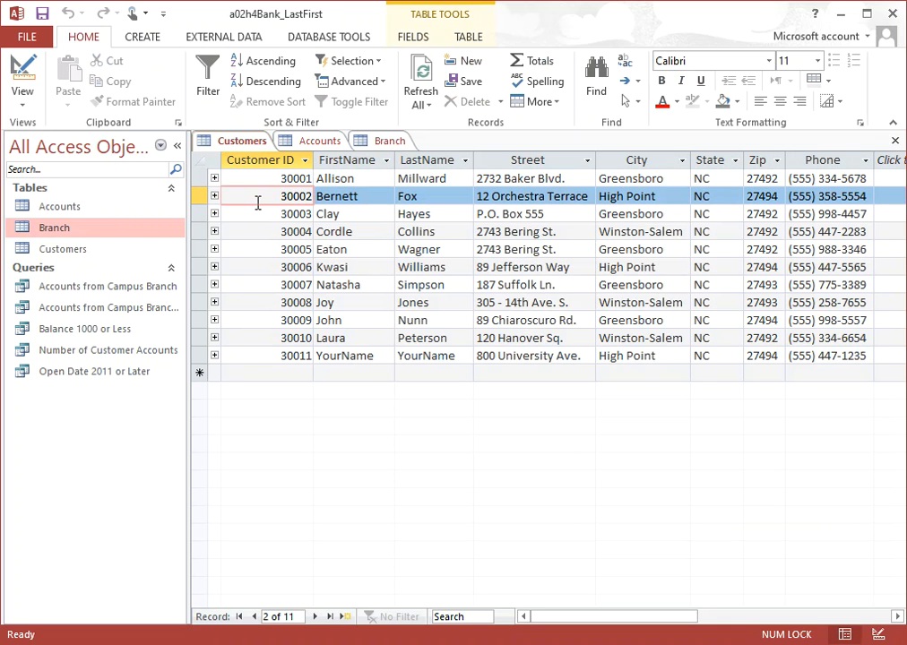
click(279, 215)
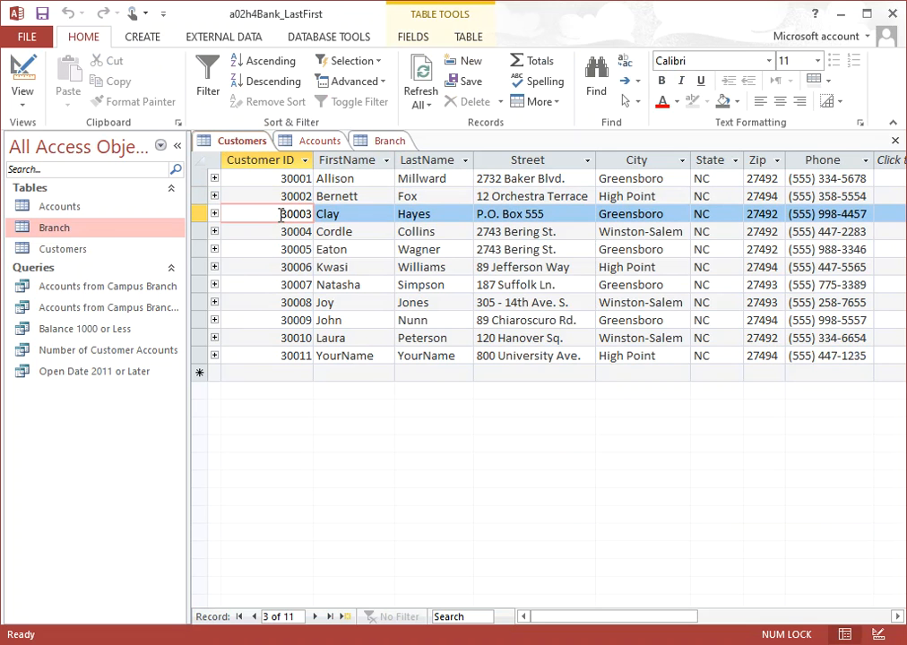
click(295, 178)
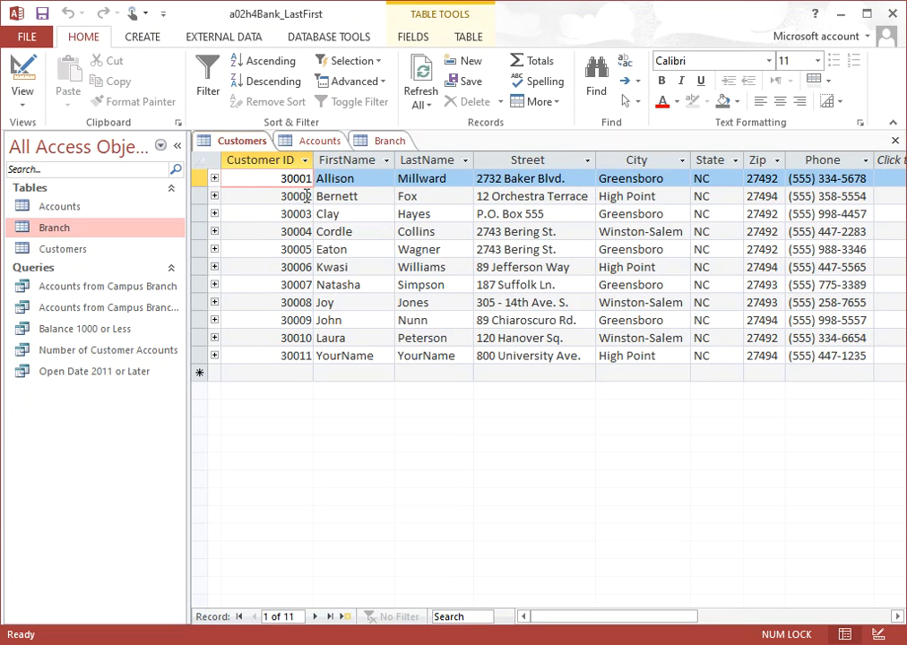
click(300, 196)
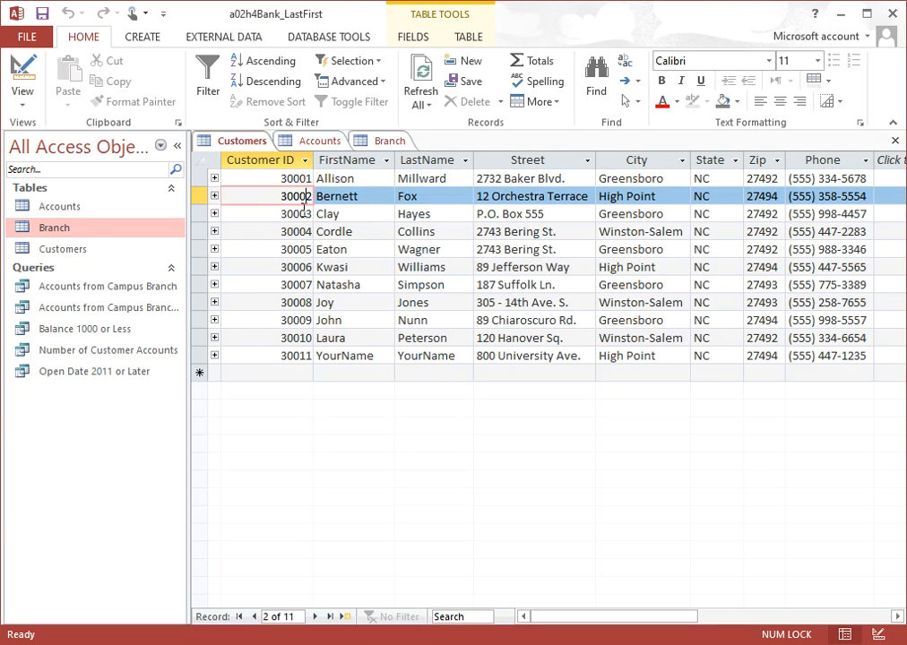
click(304, 356)
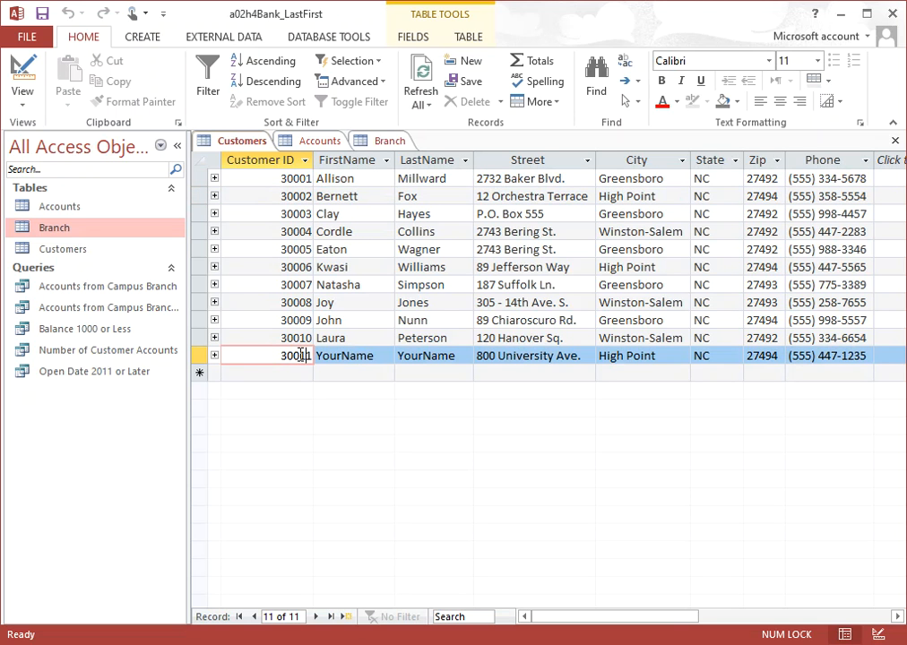
click(327, 179)
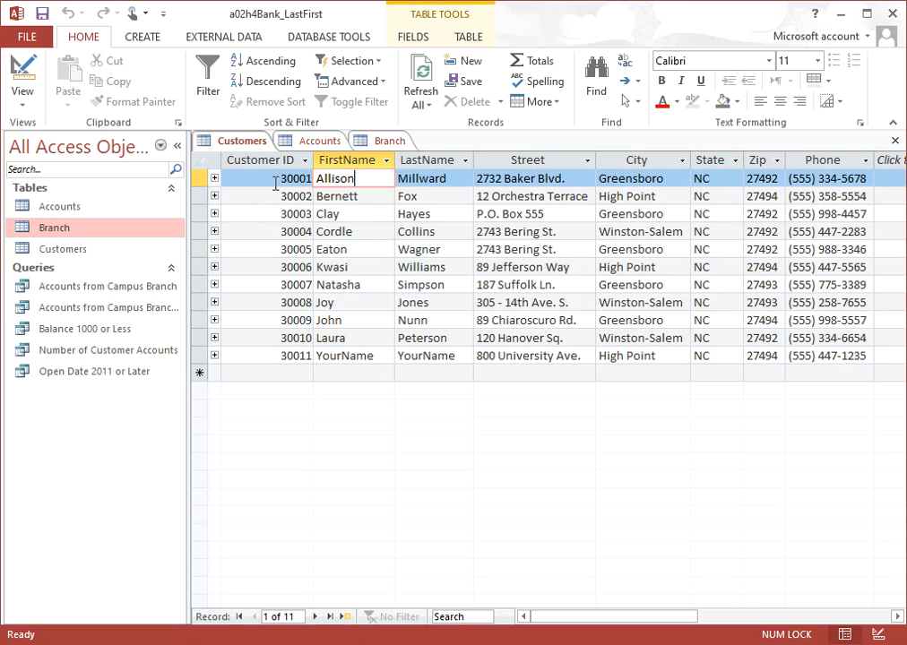
click(280, 179)
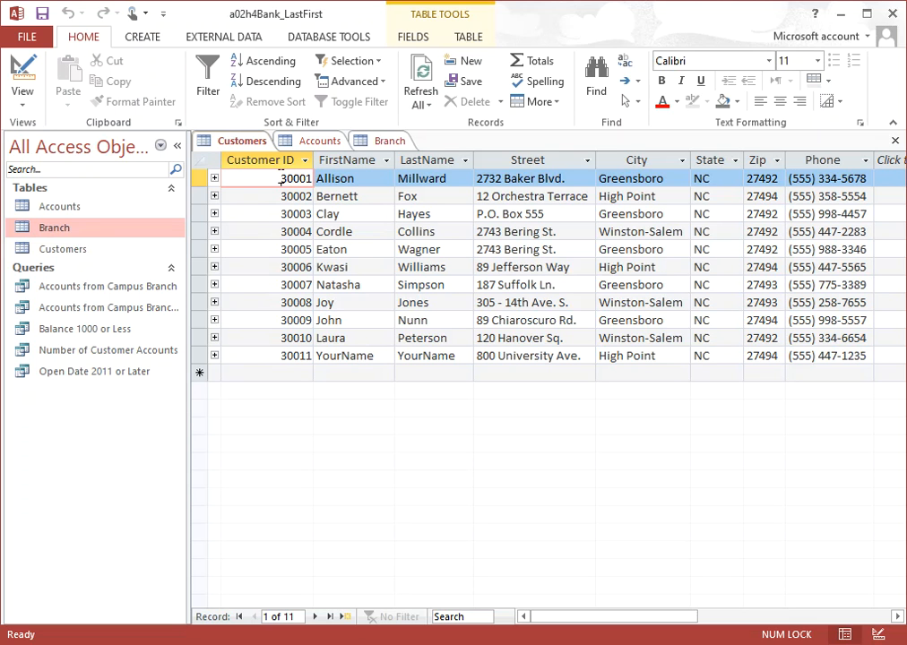
- Return the Customers table to Design View and check the CustomerID field's primary key designation
right_click(251, 141)
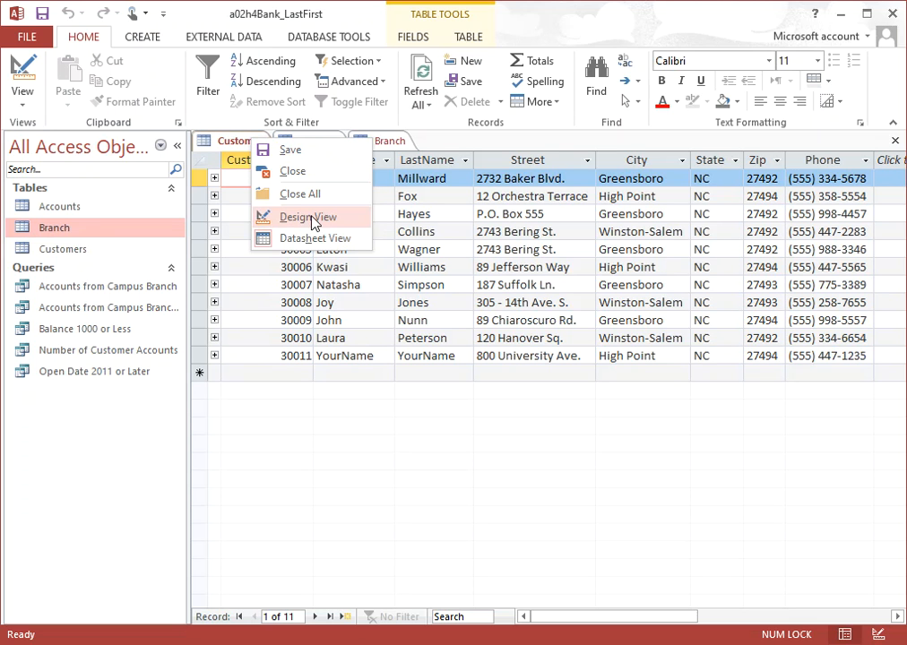
click(308, 218)
click(265, 176)
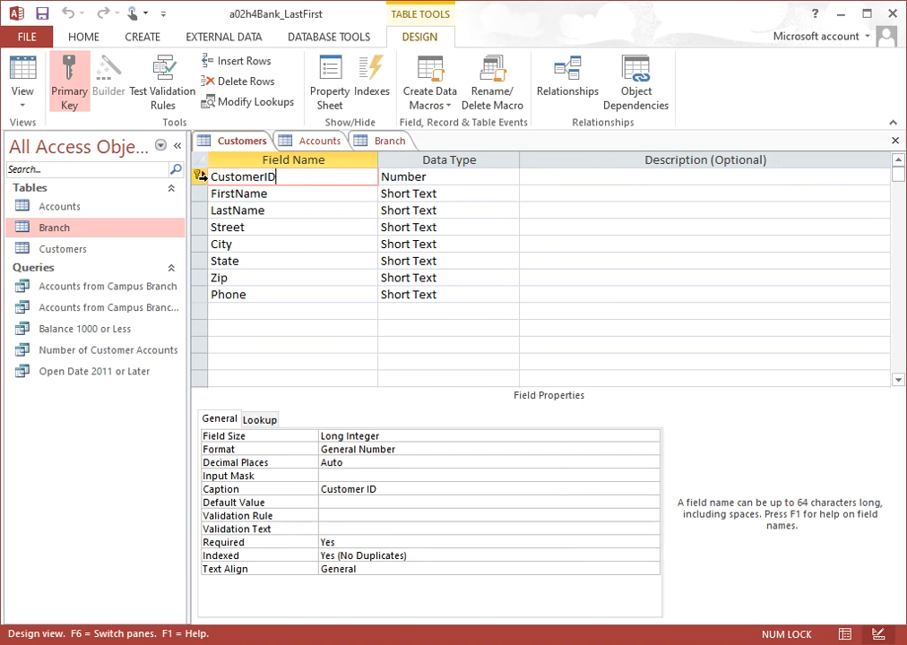
click(72, 79)
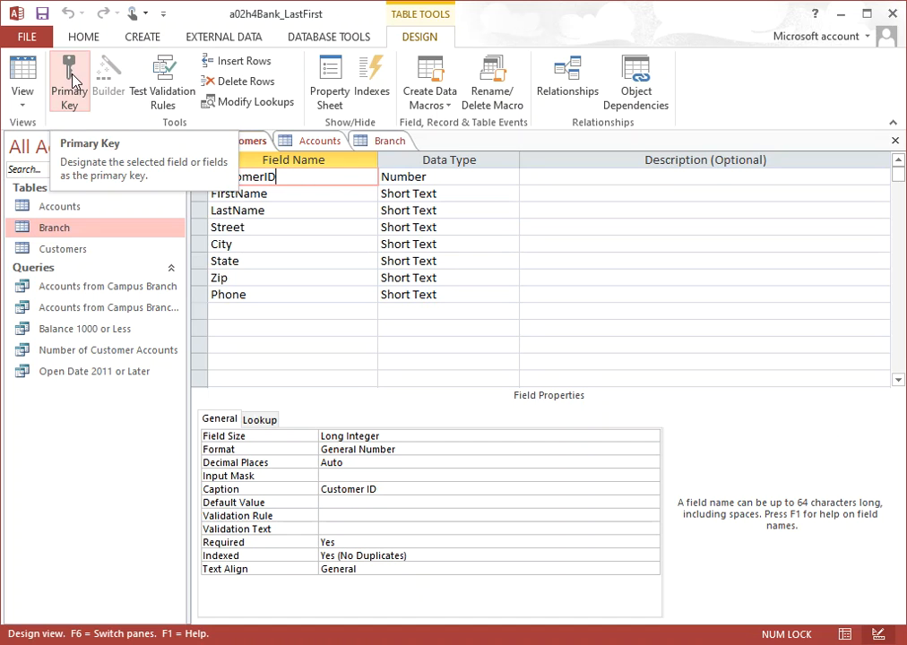
- Compare the CustomerID field in the Accounts table with the CustomerID field in the Customers table
click(314, 142)
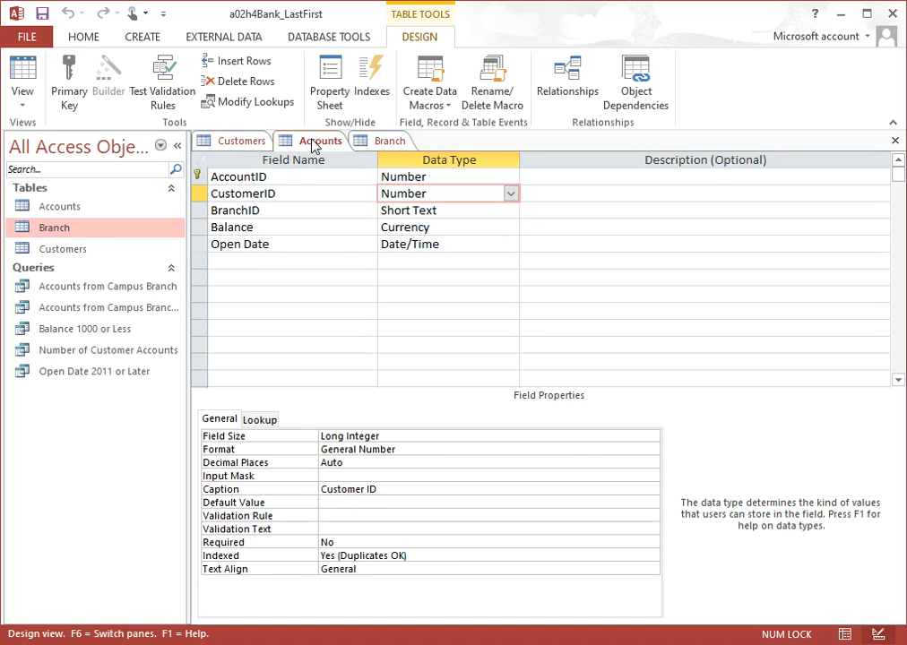
right_click(314, 146)
click(315, 142)
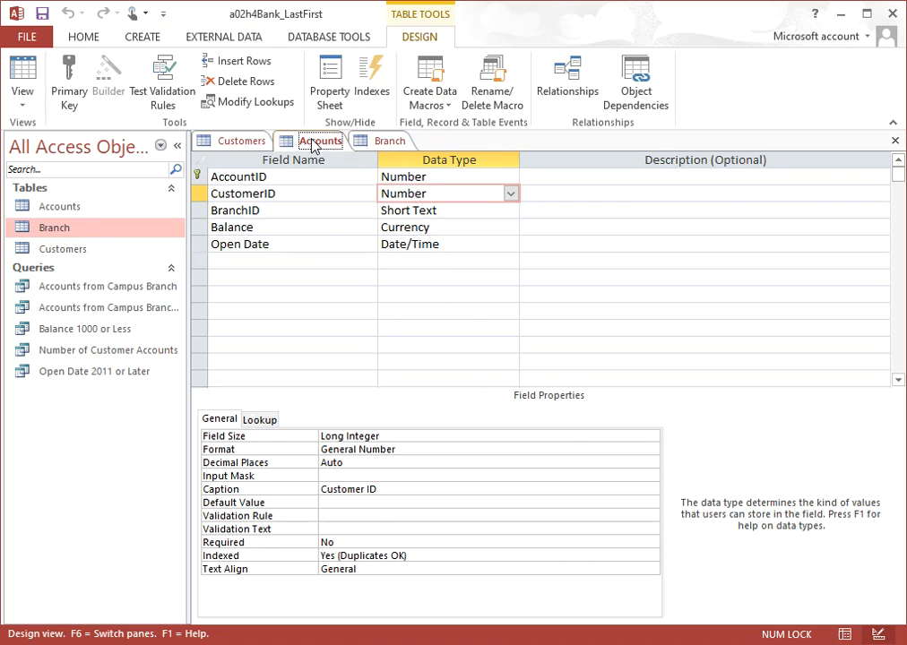
click(232, 194)
click(232, 194)
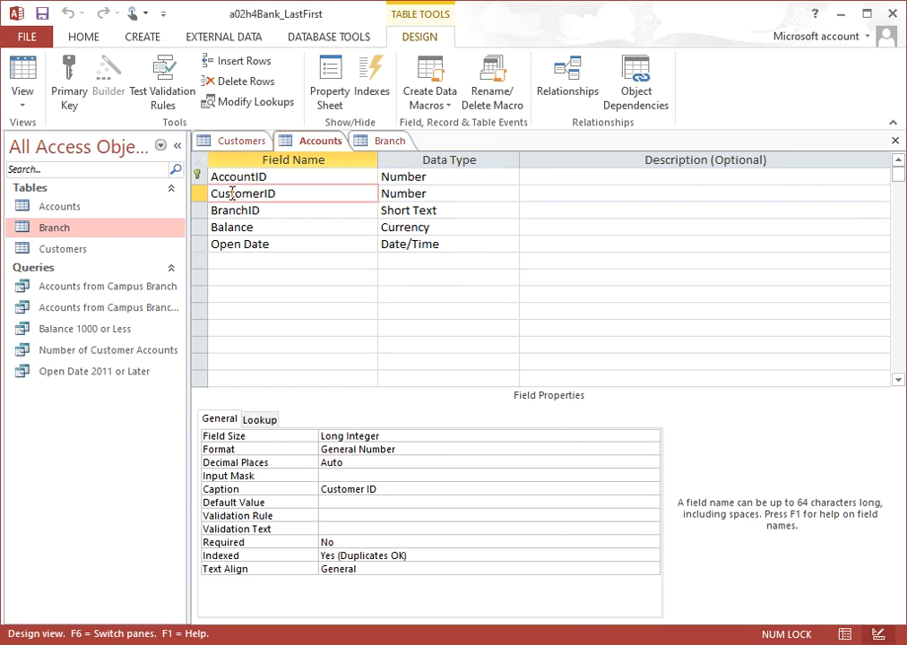
click(296, 196)
click(240, 141)
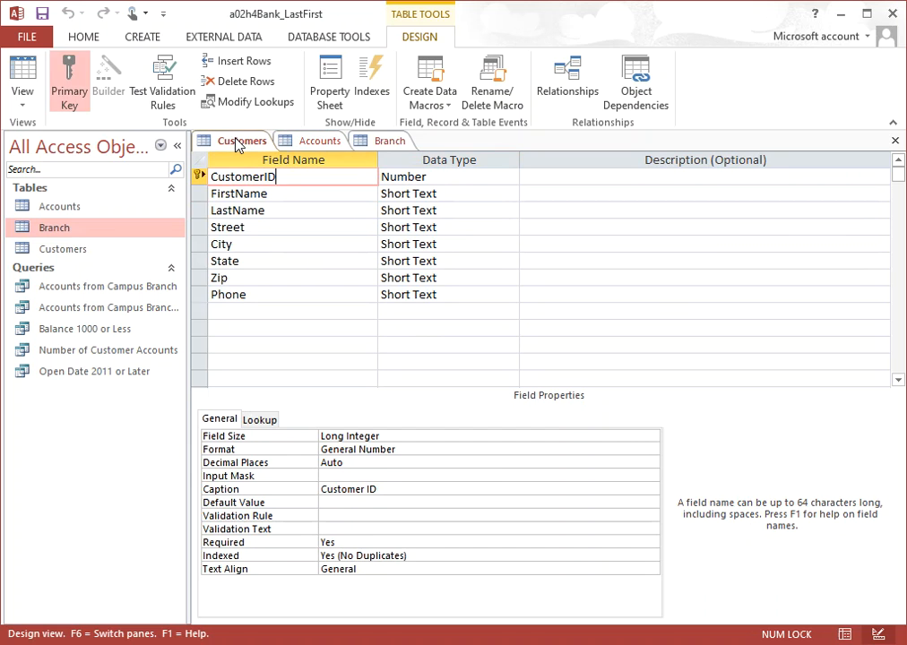
- Close all open tables and open the database's Relationships window
click(322, 144)
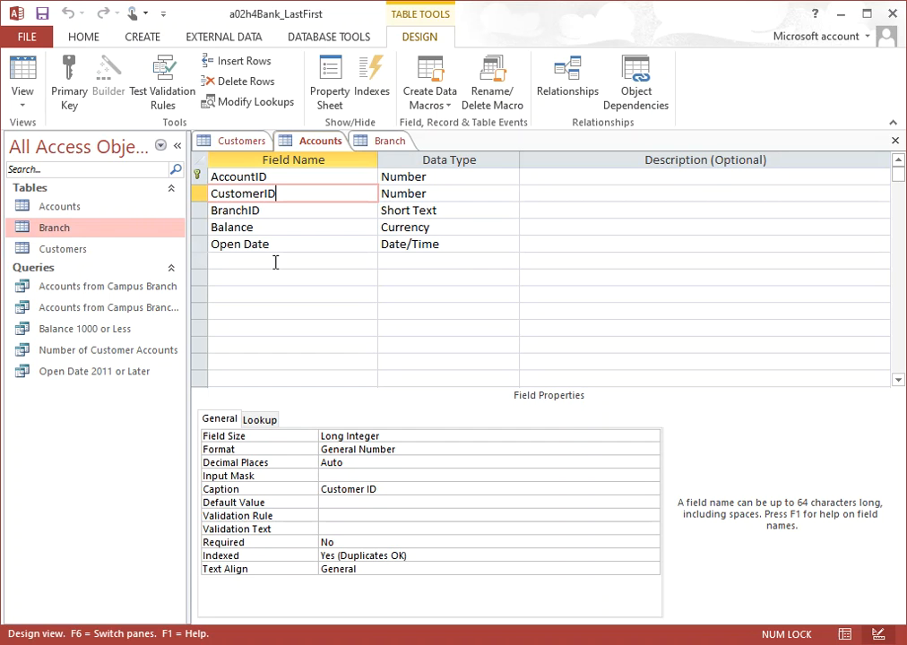
right_click(314, 147)
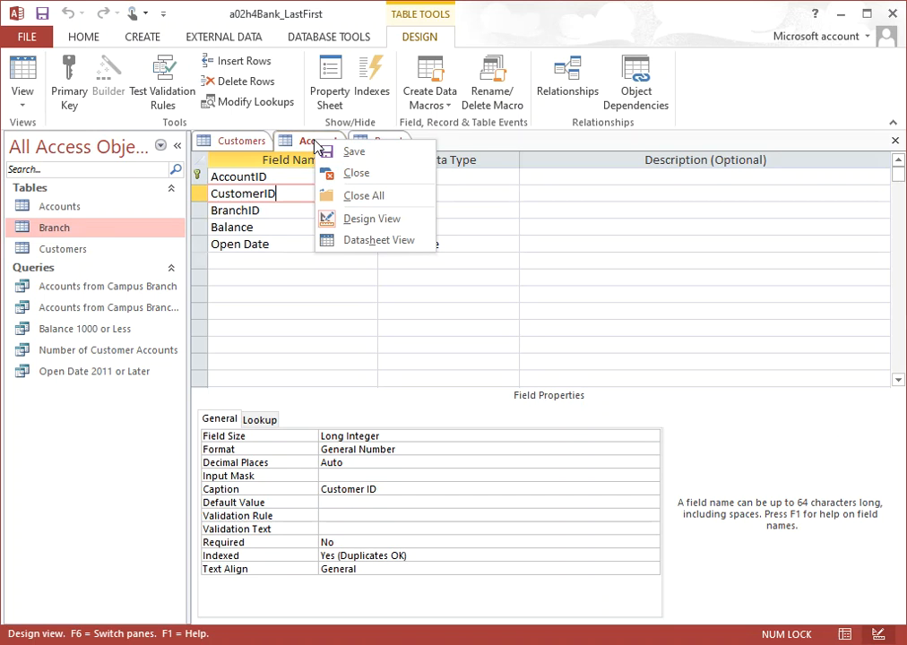
click(365, 195)
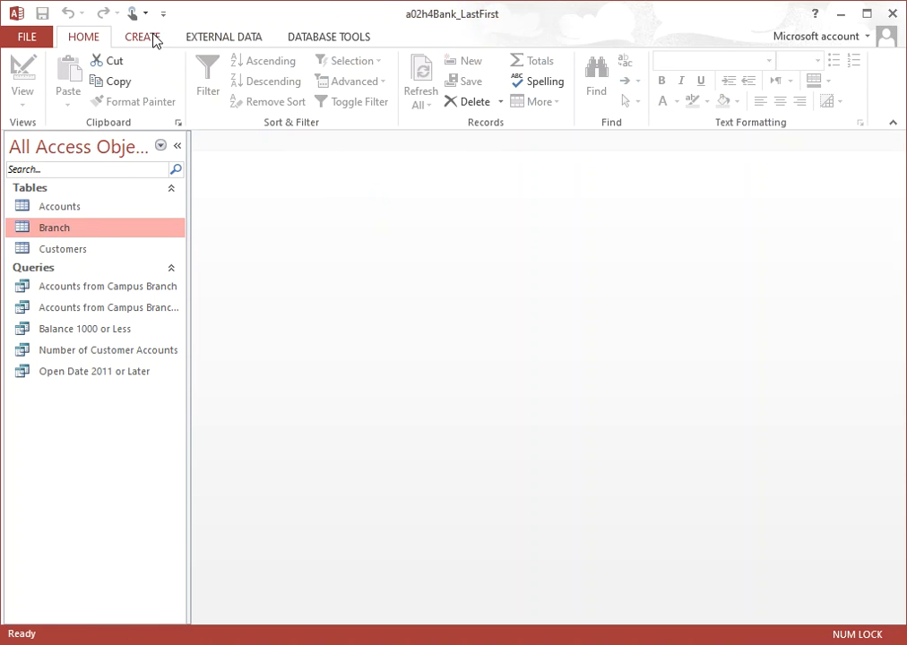
click(341, 41)
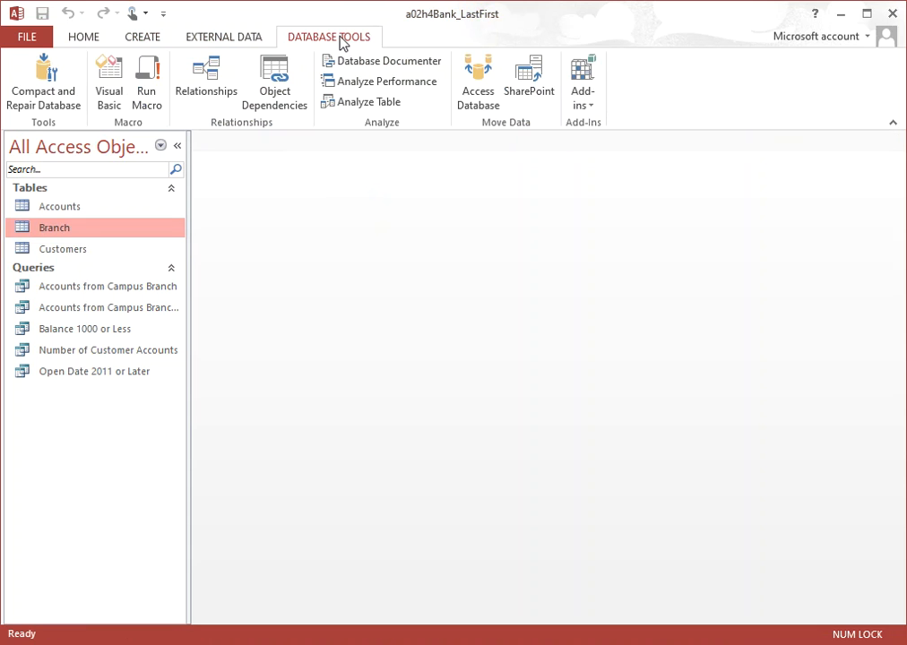
click(207, 79)
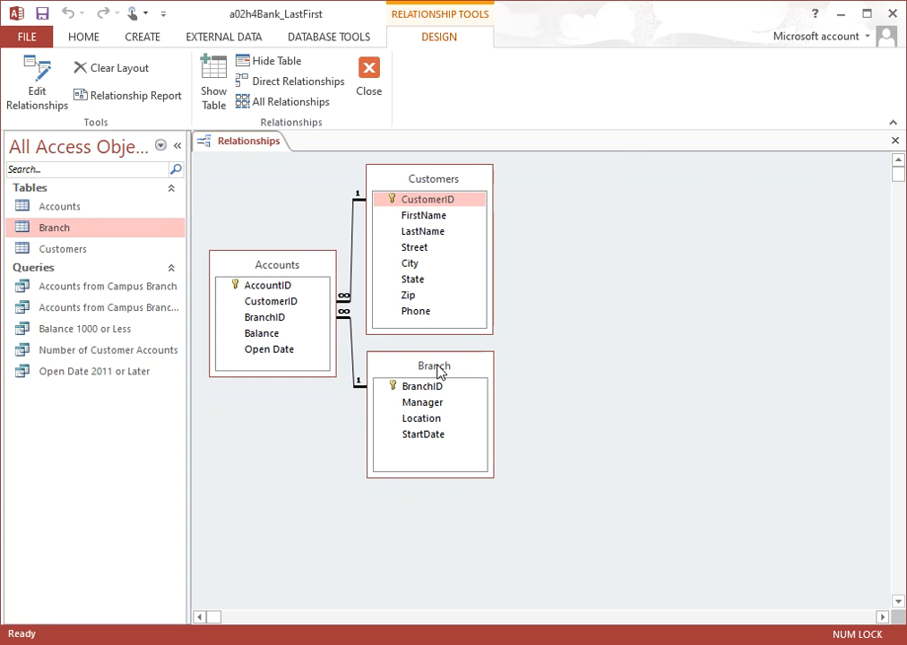
- Rearrange the relationship diagram with Customers above Branch and Accounts to the right of both, then select CustomerID in Customers
drag(440, 372, 471, 434)
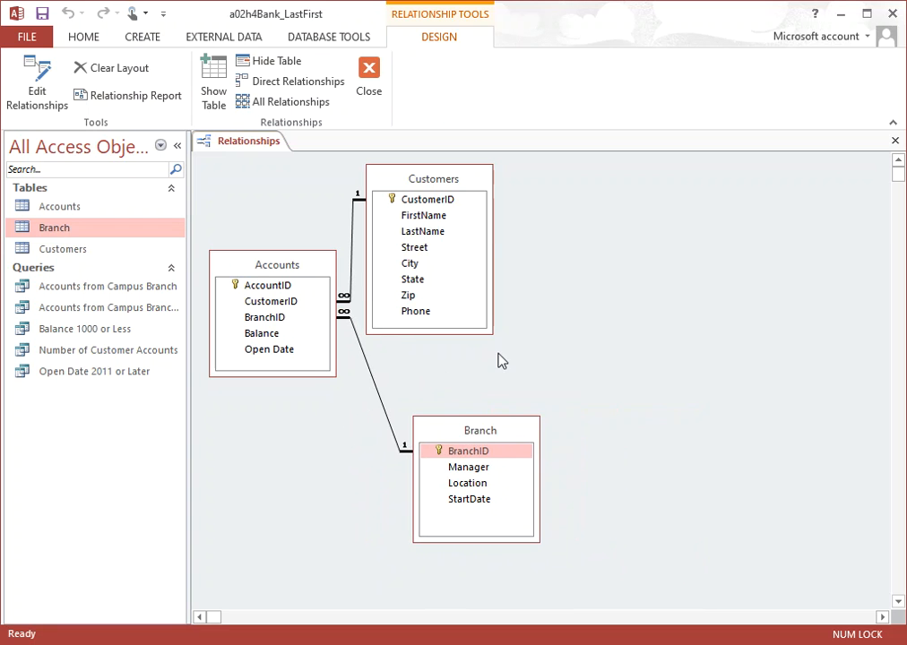
drag(437, 184, 485, 191)
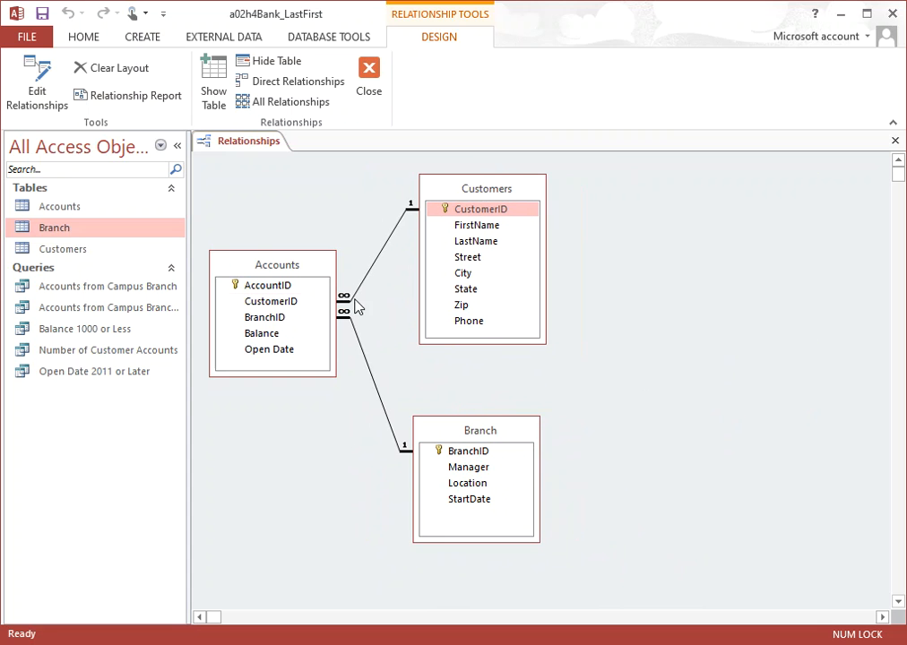
click(285, 272)
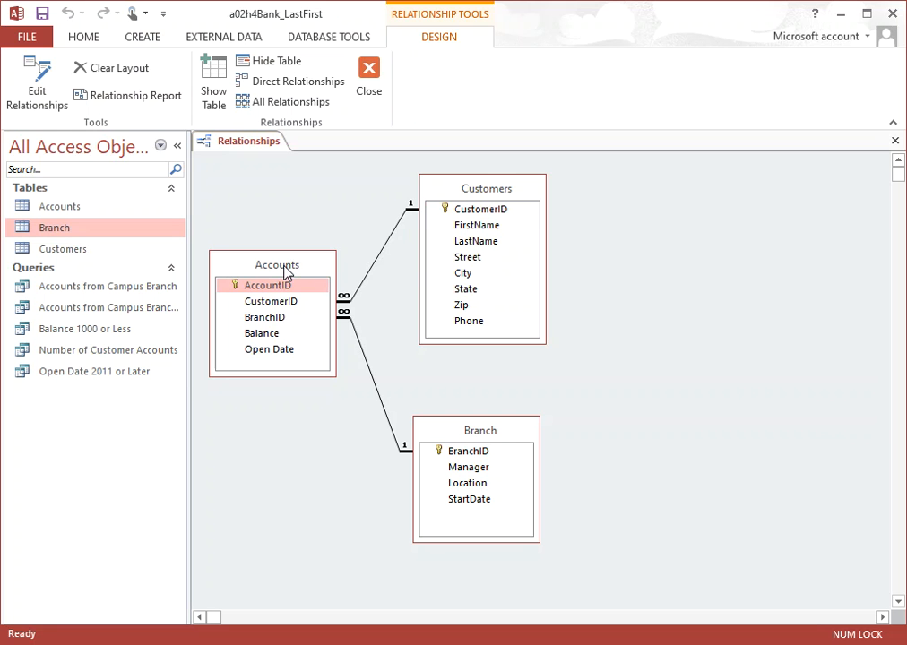
drag(284, 277, 756, 278)
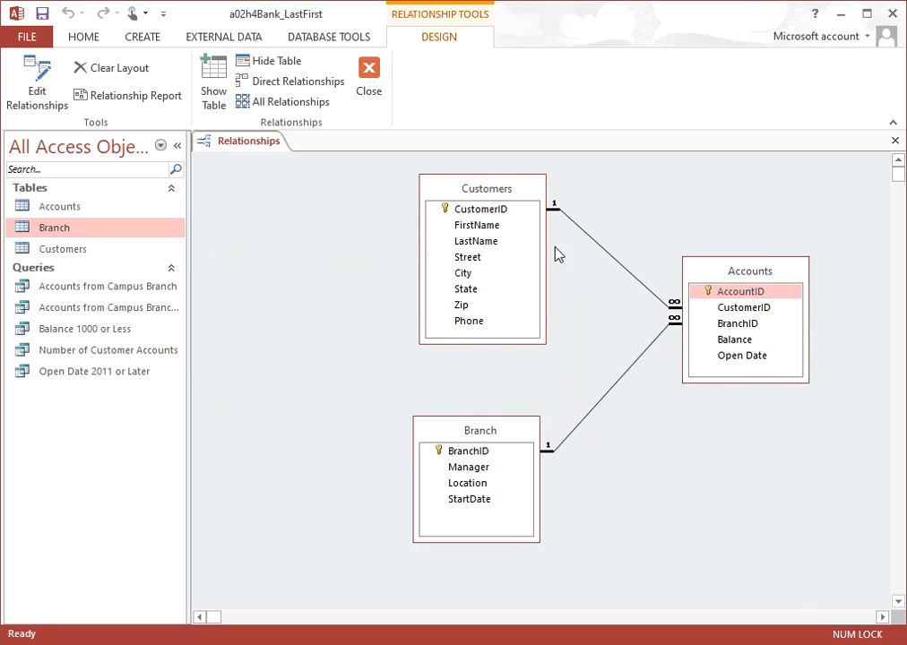
click(489, 211)
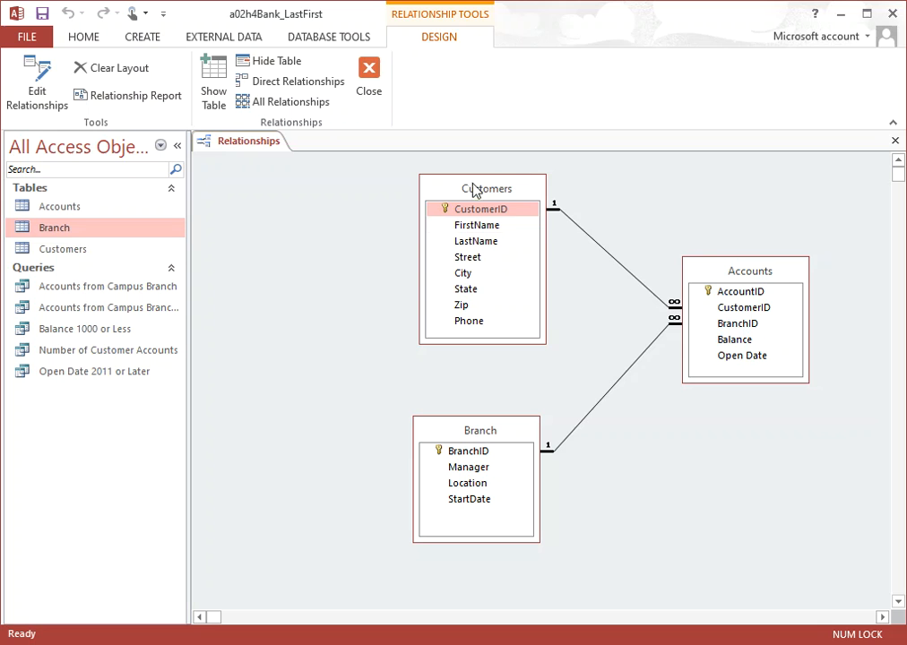
- Open the Accounts table's design from the relationship diagram and check the AccountID field's primary key designation
right_click(756, 273)
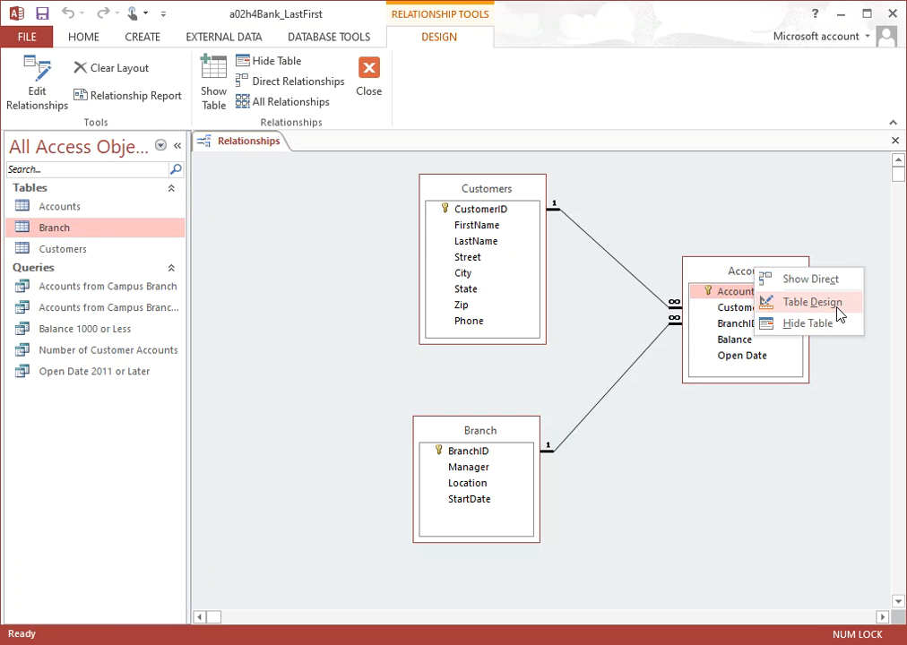
click(787, 303)
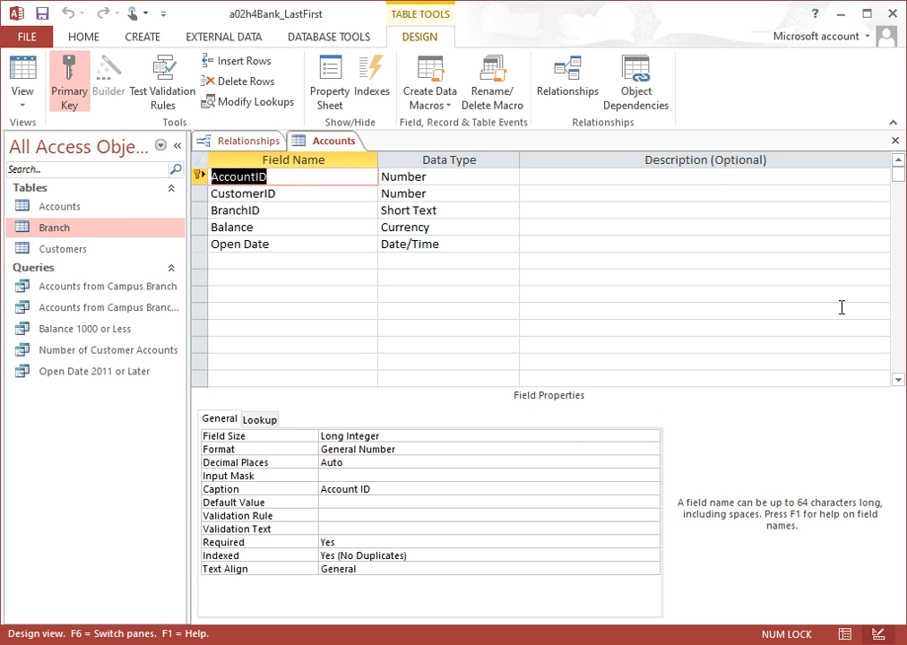
click(277, 175)
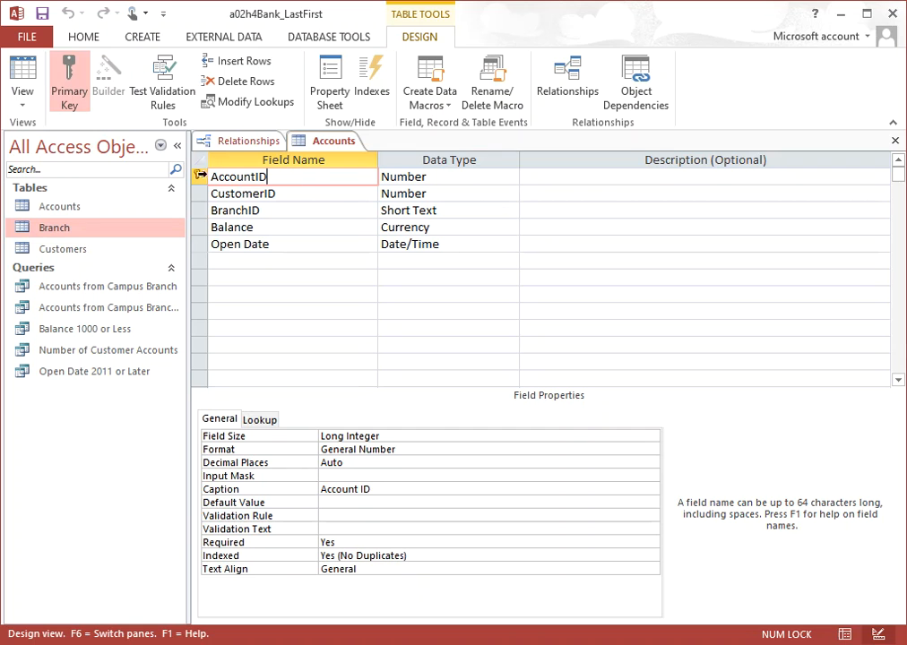
click(66, 76)
- Show the Accounts table in Datasheet View and examine the Account ID values of the first four records
right_click(340, 143)
click(394, 241)
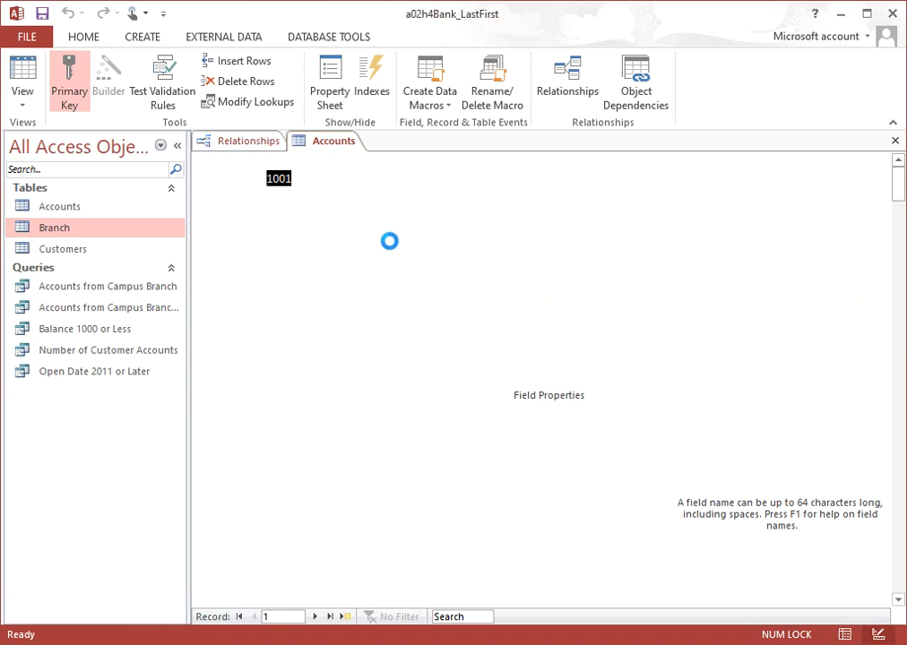
click(280, 195)
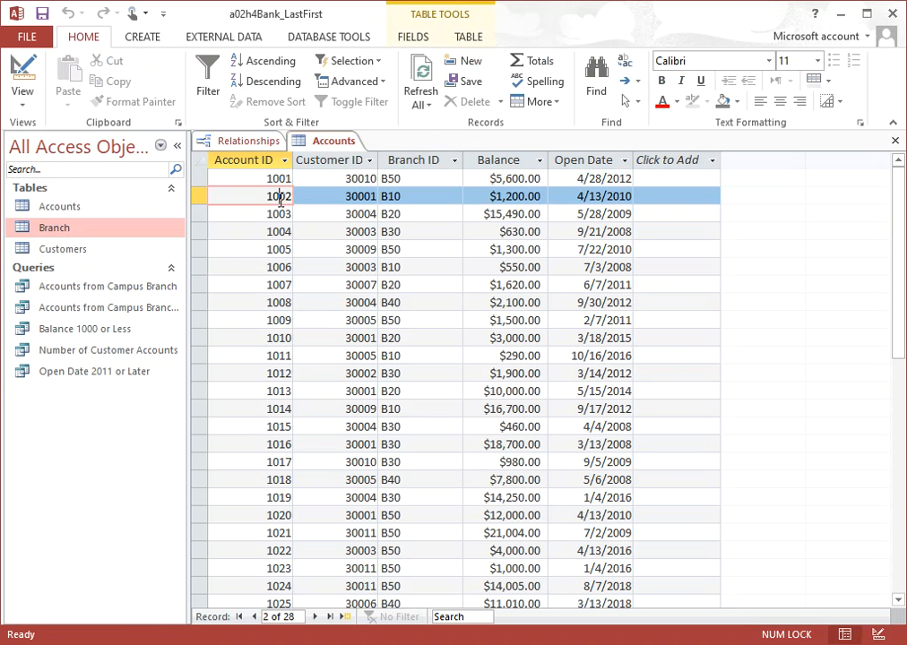
click(282, 214)
click(282, 230)
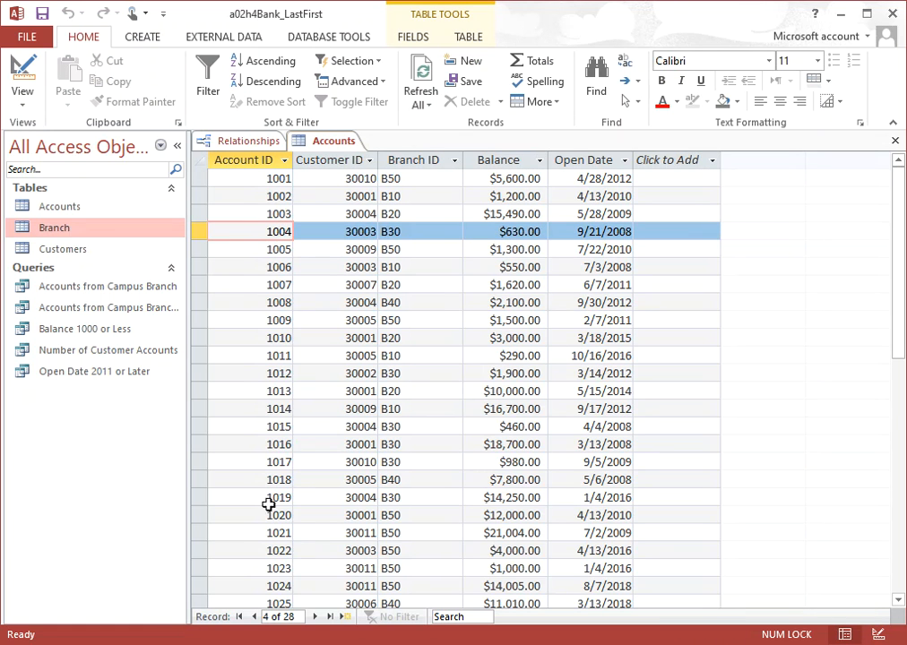
click(262, 178)
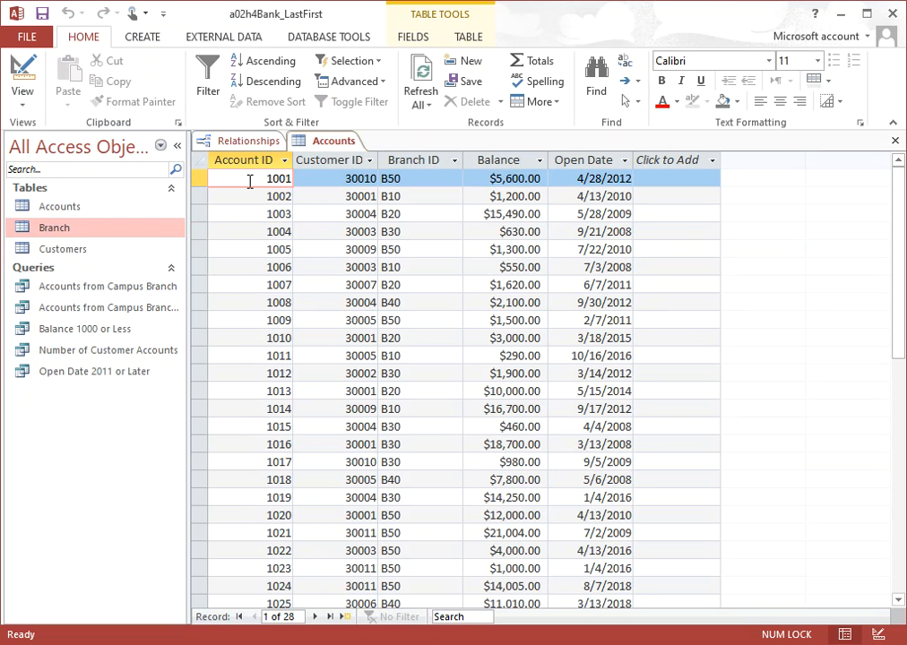
- Return the Accounts table to Design View and check the AccountID field's data type and Indexed property
right_click(342, 149)
click(396, 220)
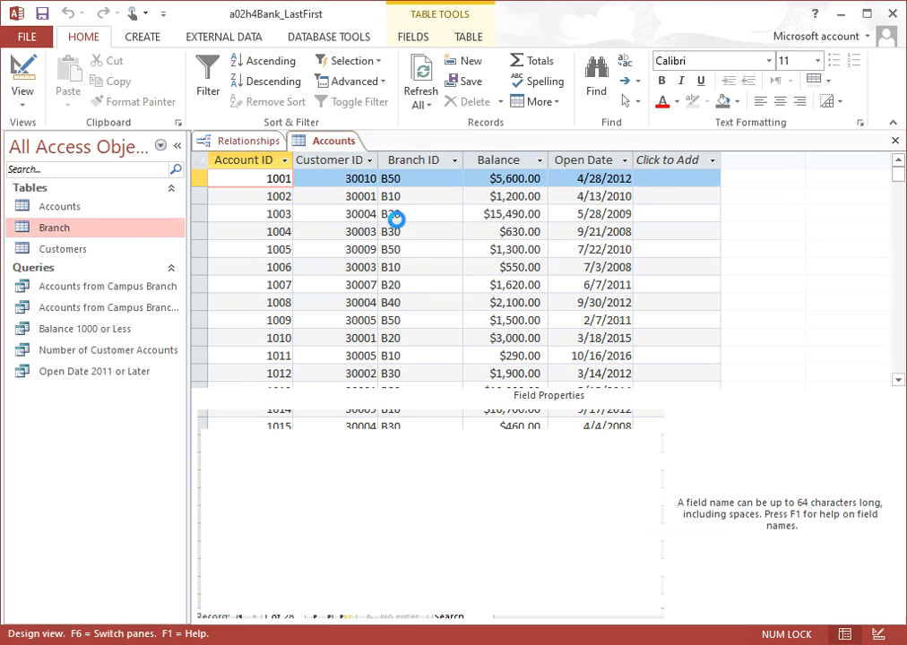
click(287, 177)
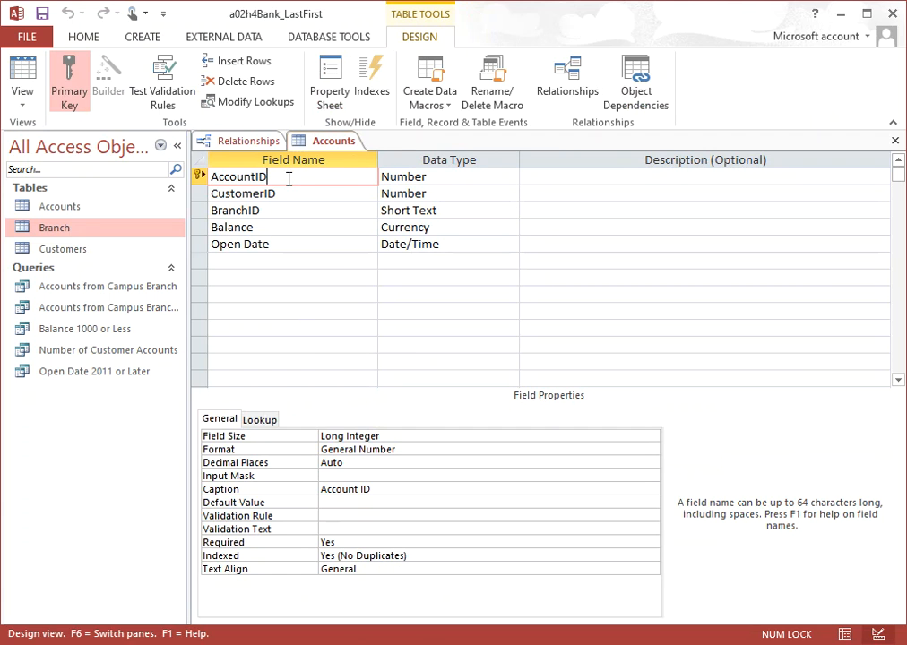
click(408, 177)
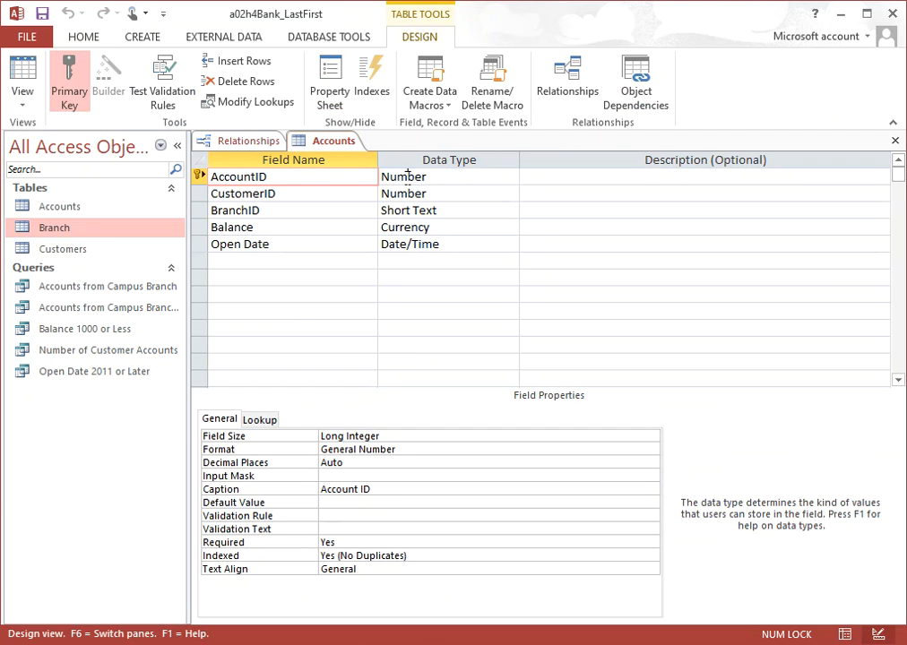
click(284, 178)
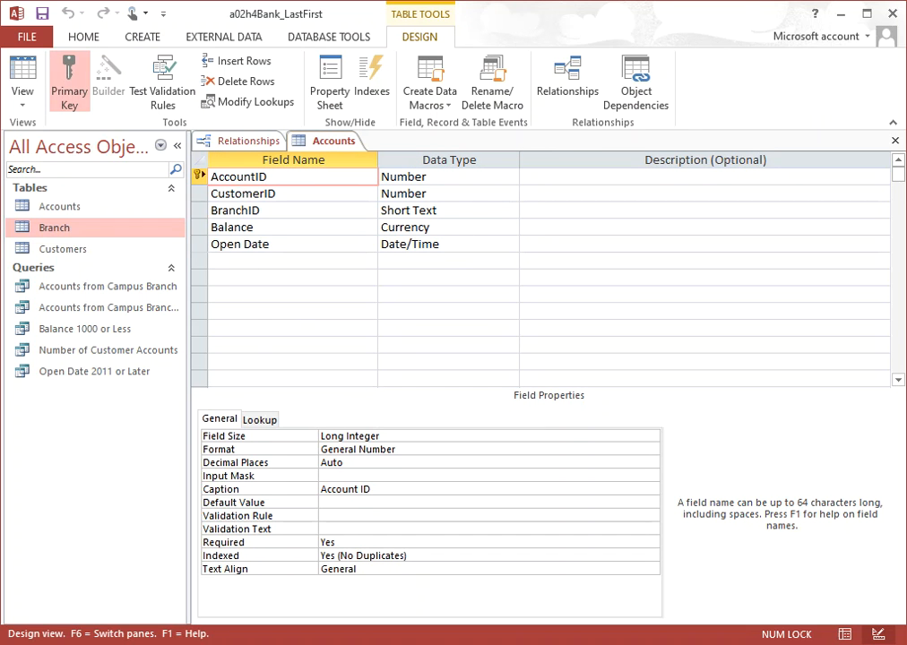
click(351, 555)
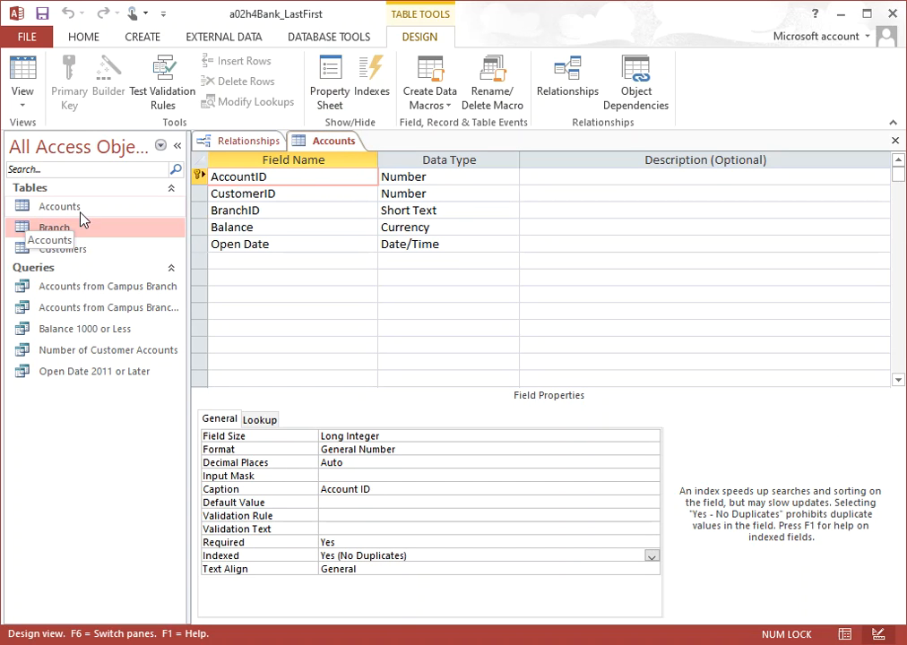
- Open the Customers table in Design View and compare its CustomerID Indexed property with that of CustomerID in Accounts
click(290, 194)
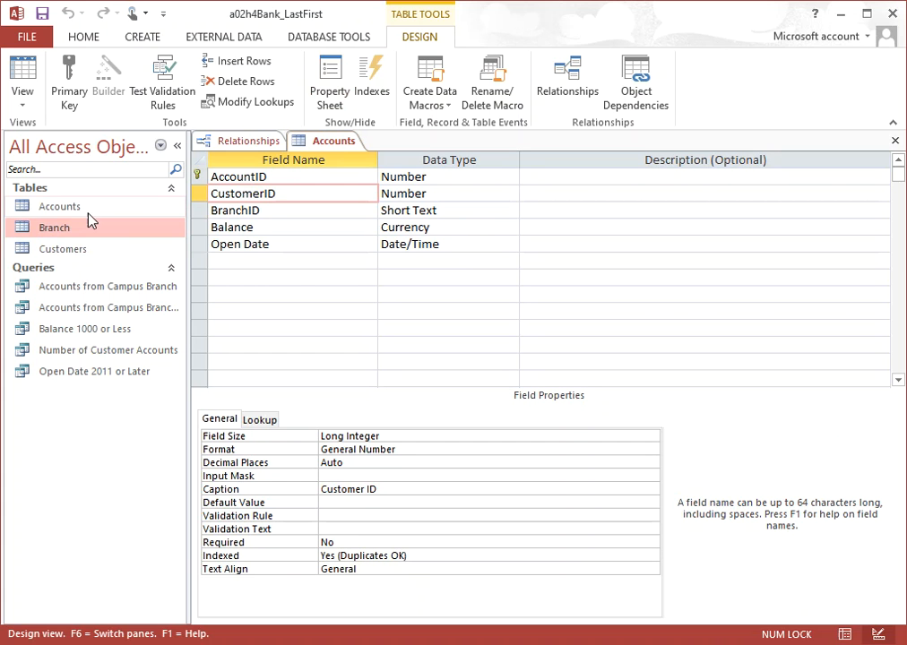
double_click(72, 253)
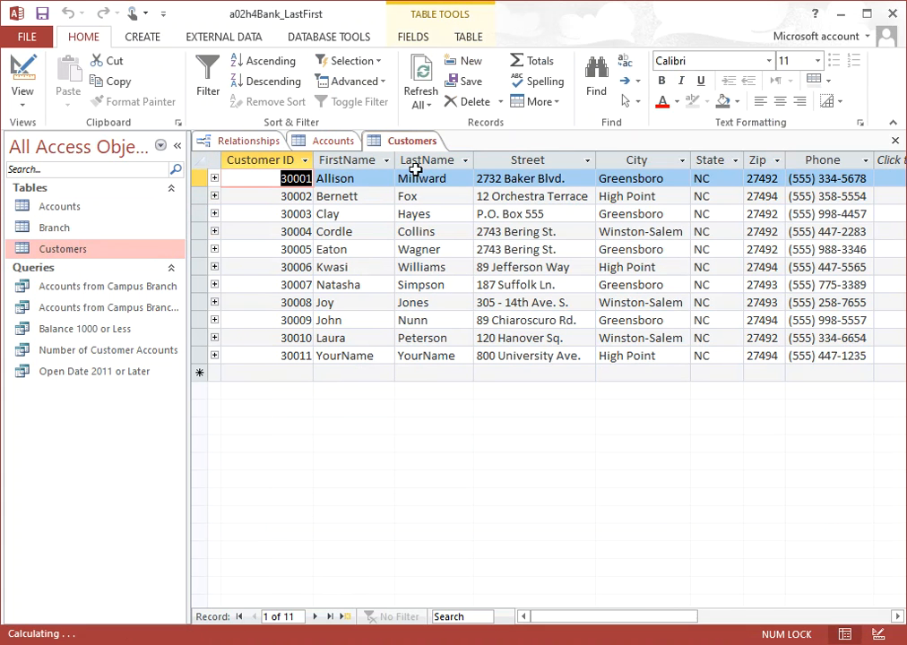
right_click(434, 141)
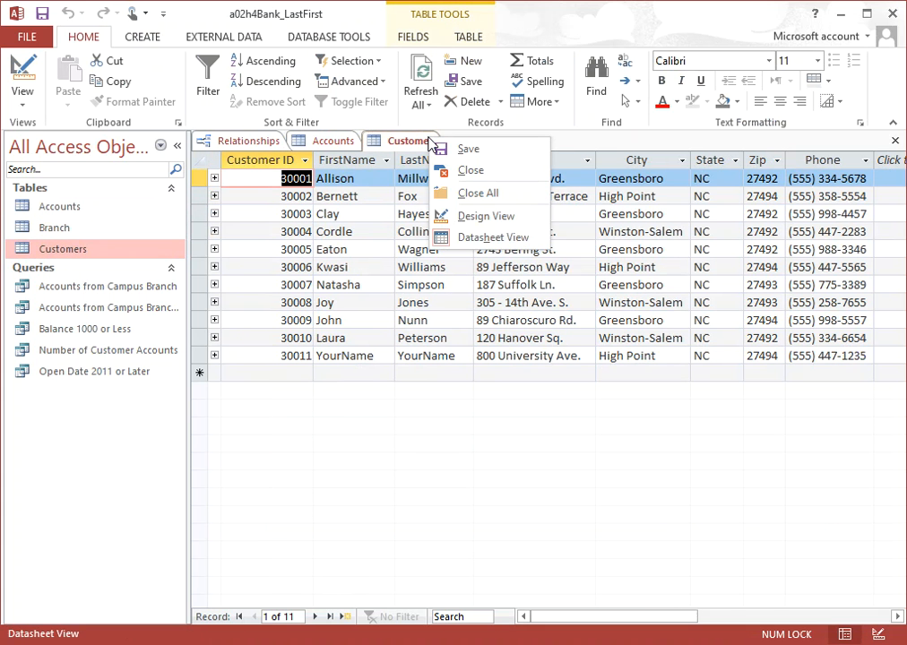
click(491, 216)
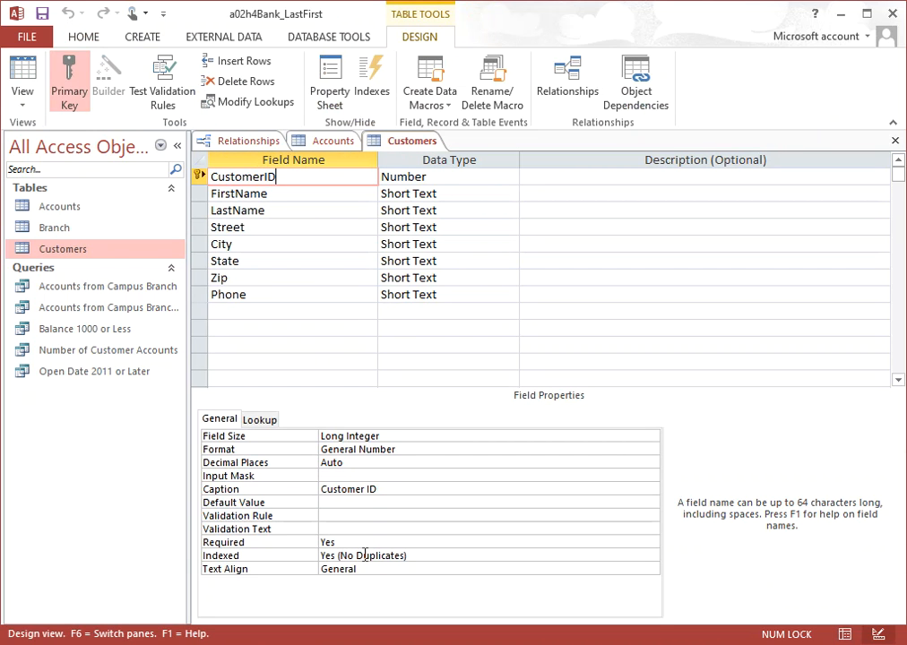
click(335, 142)
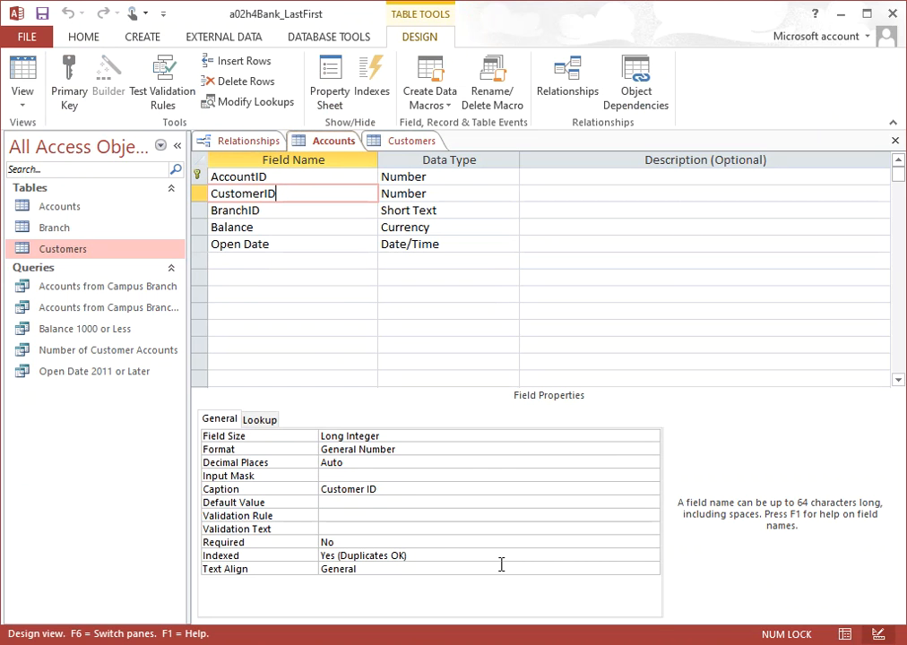
click(418, 557)
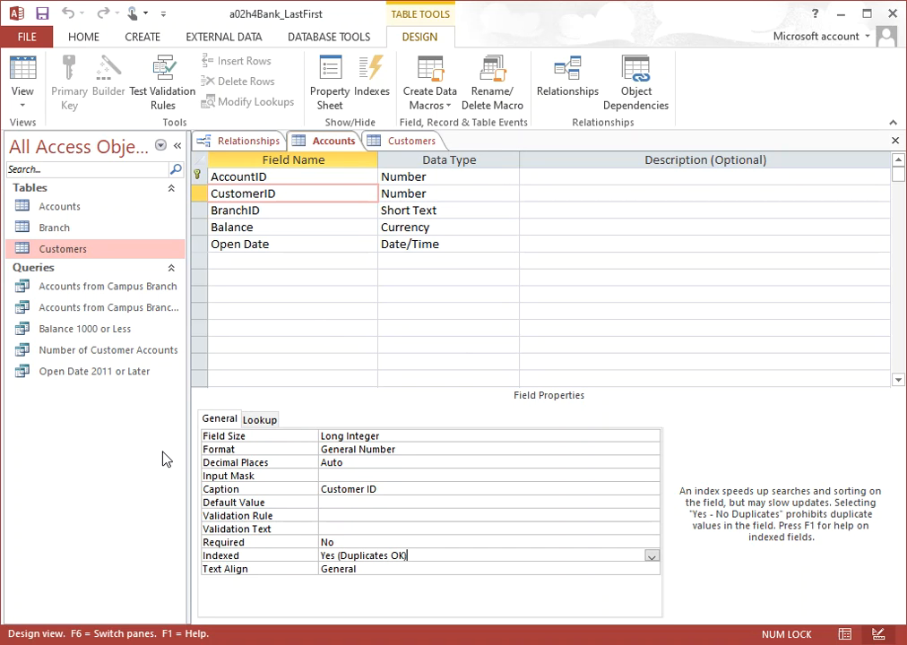
- Examine the BranchID and CustomerID fields in the Accounts design against the fields of the Customers table
click(288, 211)
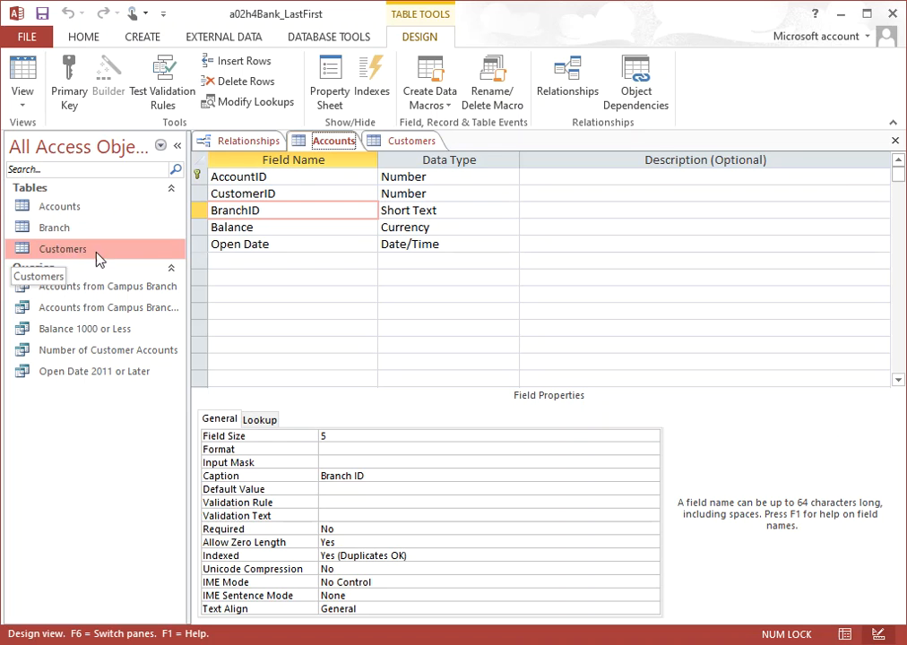
click(427, 149)
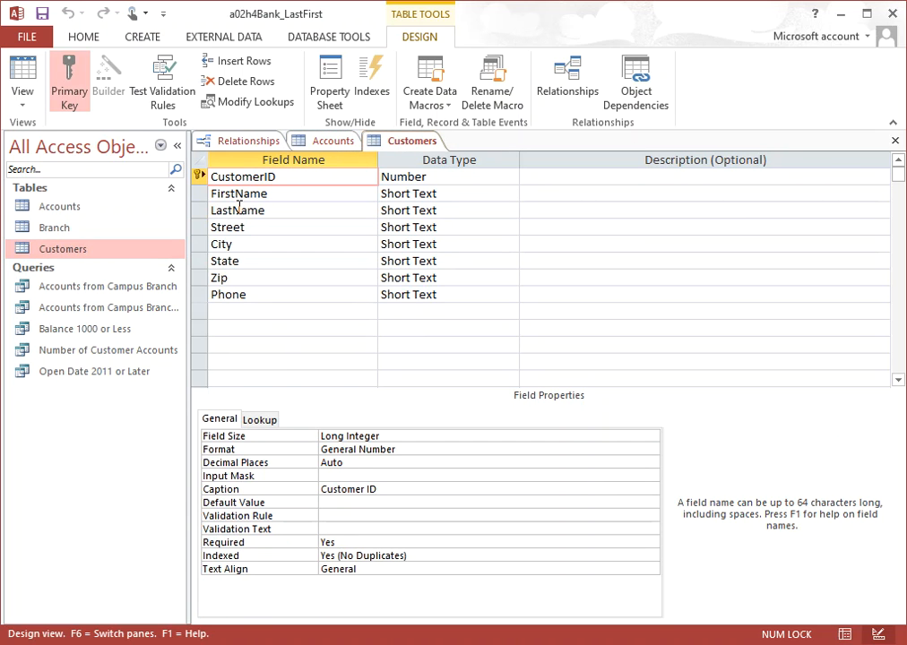
click(332, 150)
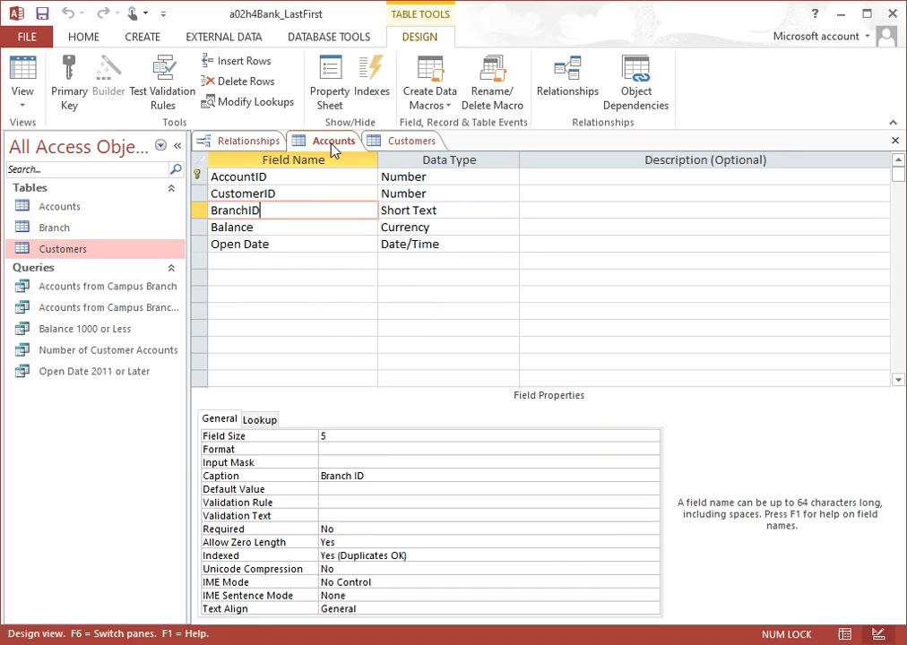
click(281, 194)
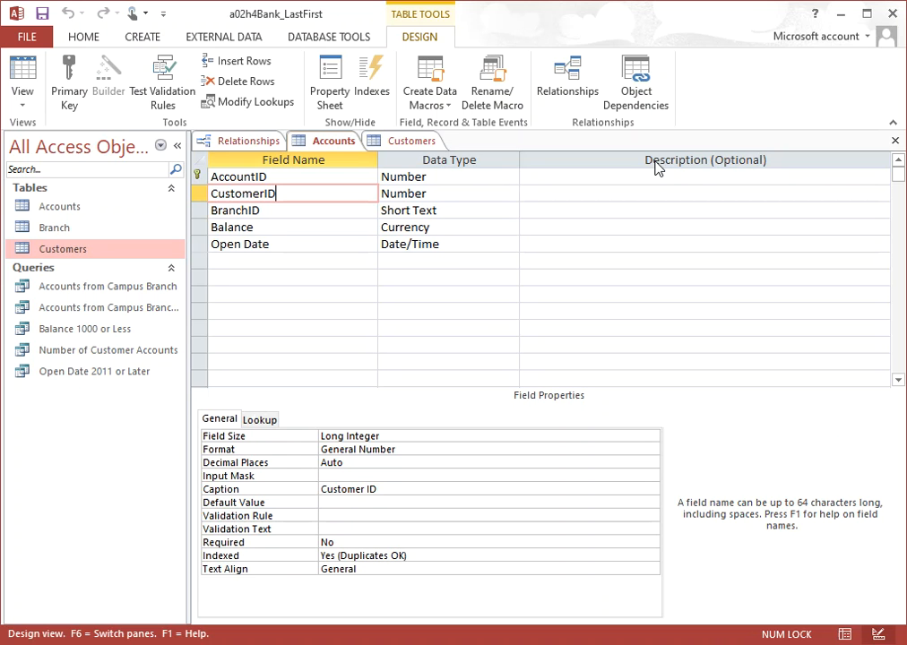
- Switch to the Customers design and compare the properties of its FirstName field with those of its CustomerID key field
click(343, 142)
click(414, 144)
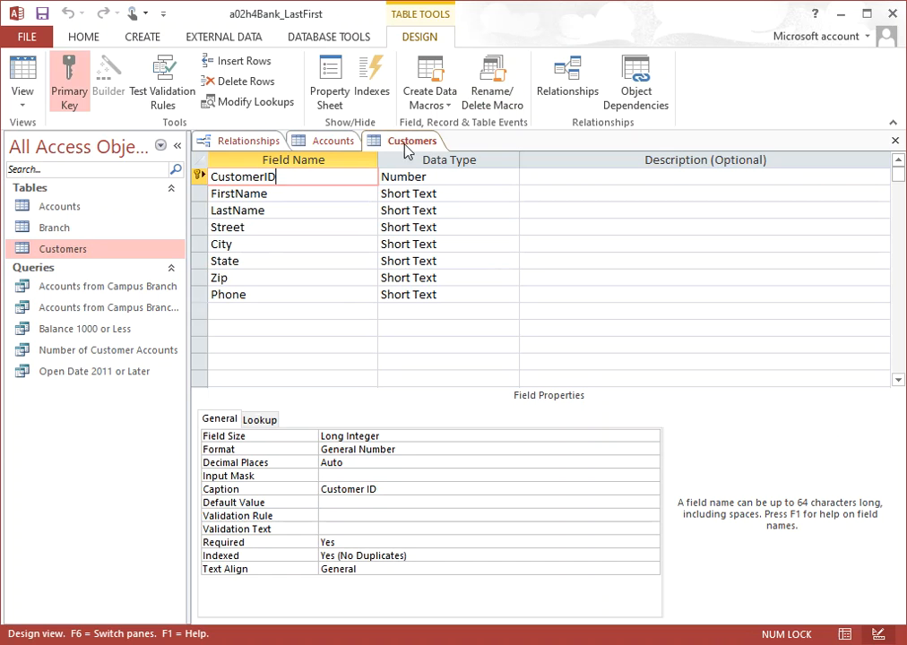
click(262, 194)
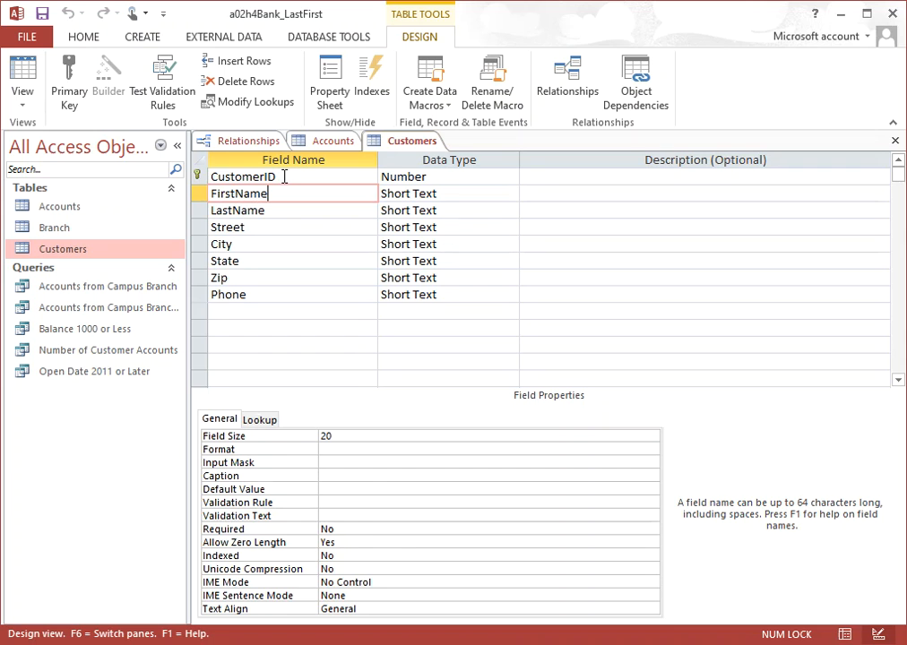
click(283, 176)
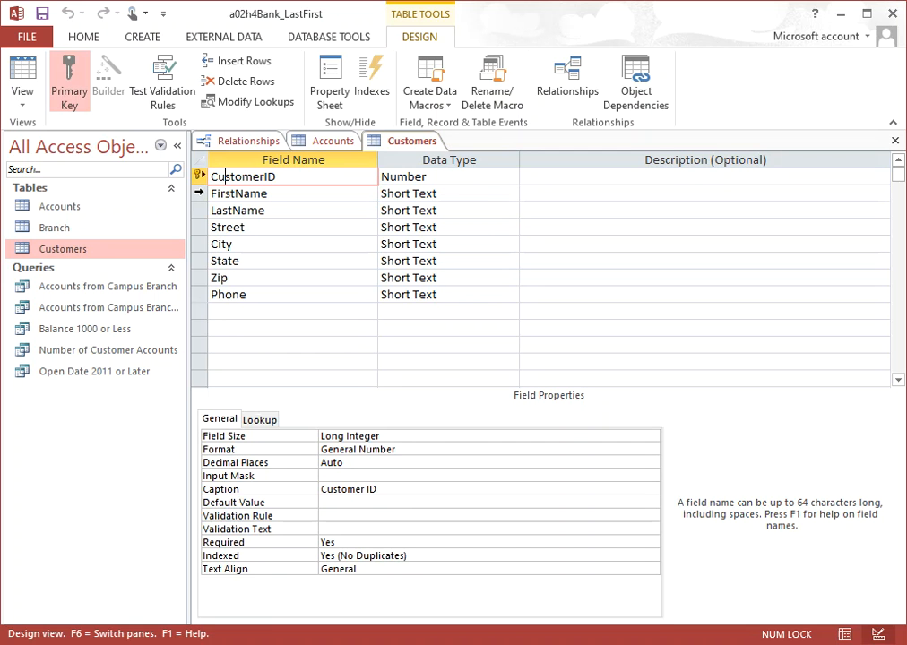
- Try to make FirstName and LastName together the primary key of the Customers table
click(228, 207)
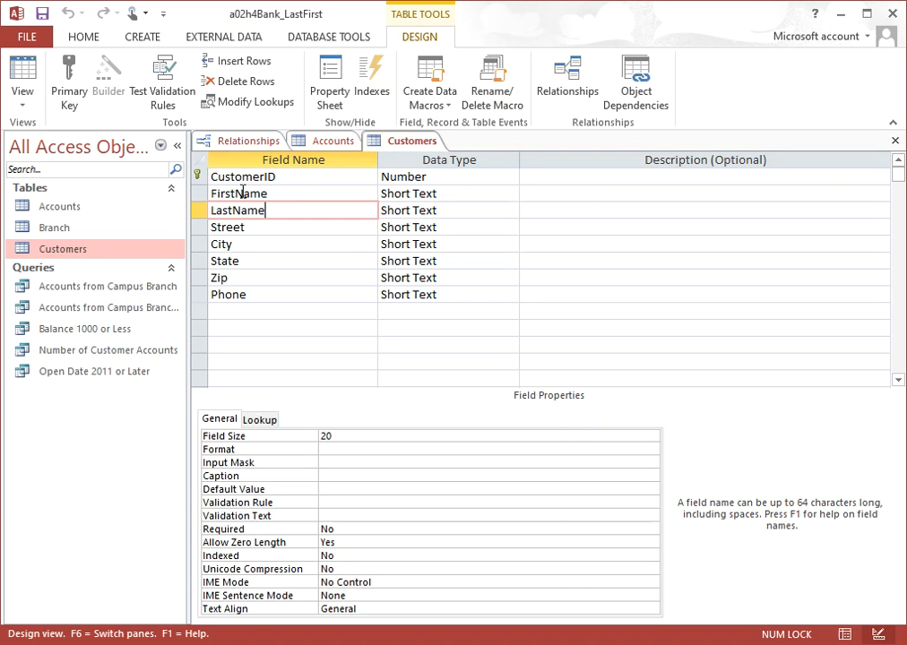
click(201, 194)
click(236, 194)
drag(199, 196, 199, 213)
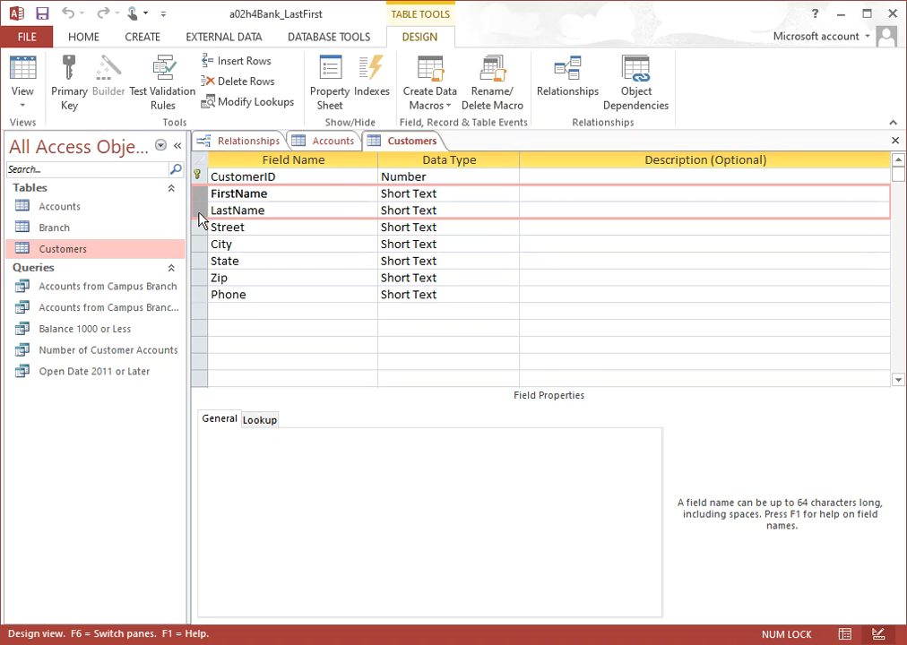
click(68, 79)
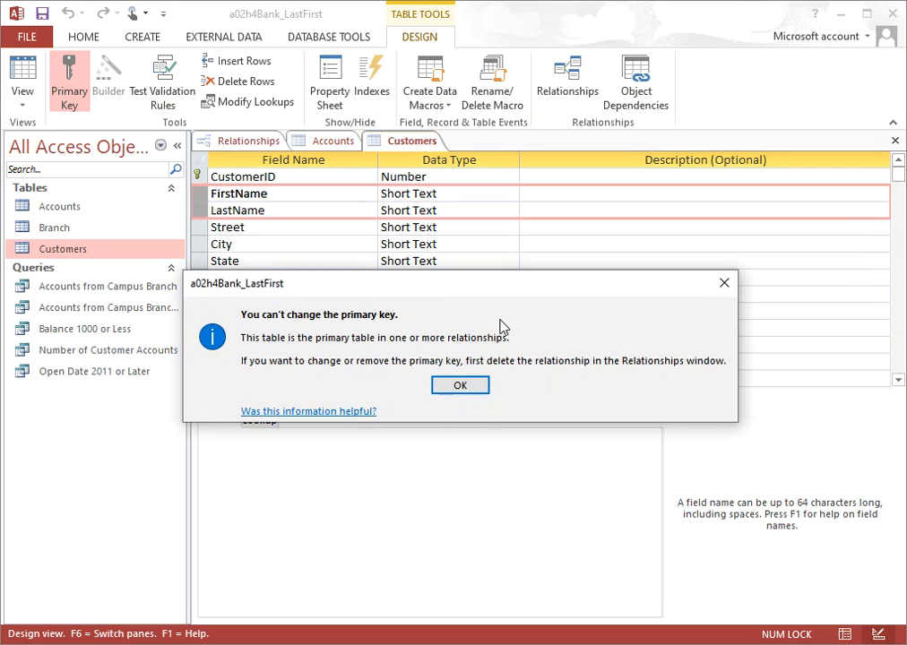
click(446, 385)
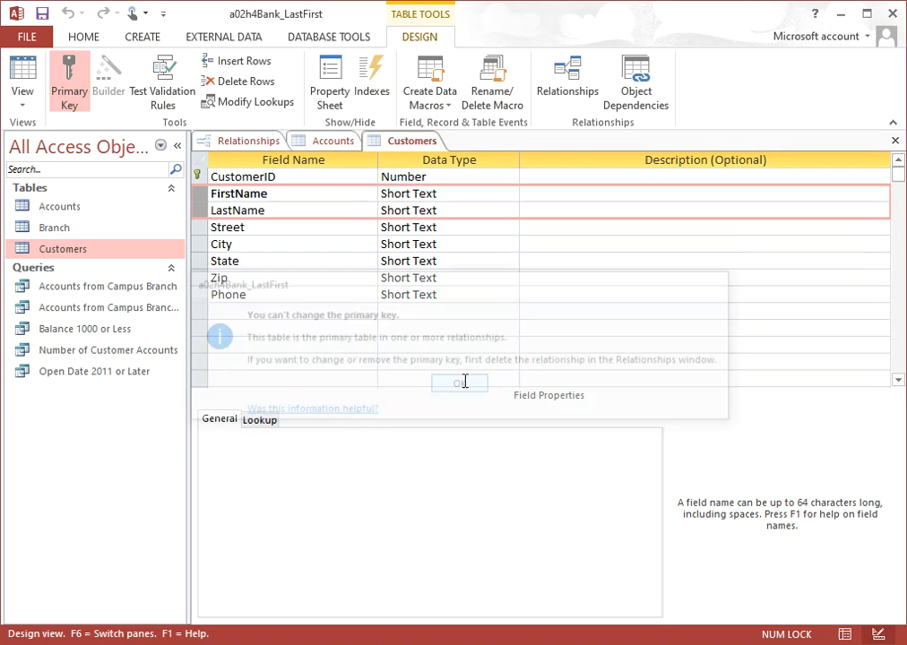
- Compare the field properties of LastName and CustomerID in the Customers design, including Indexed
click(248, 194)
click(231, 210)
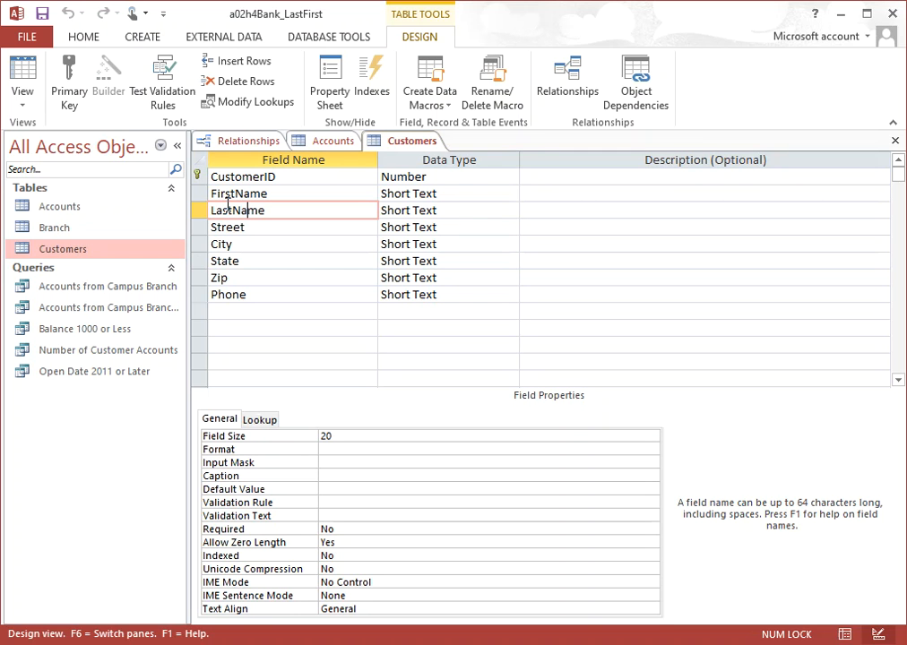
click(290, 179)
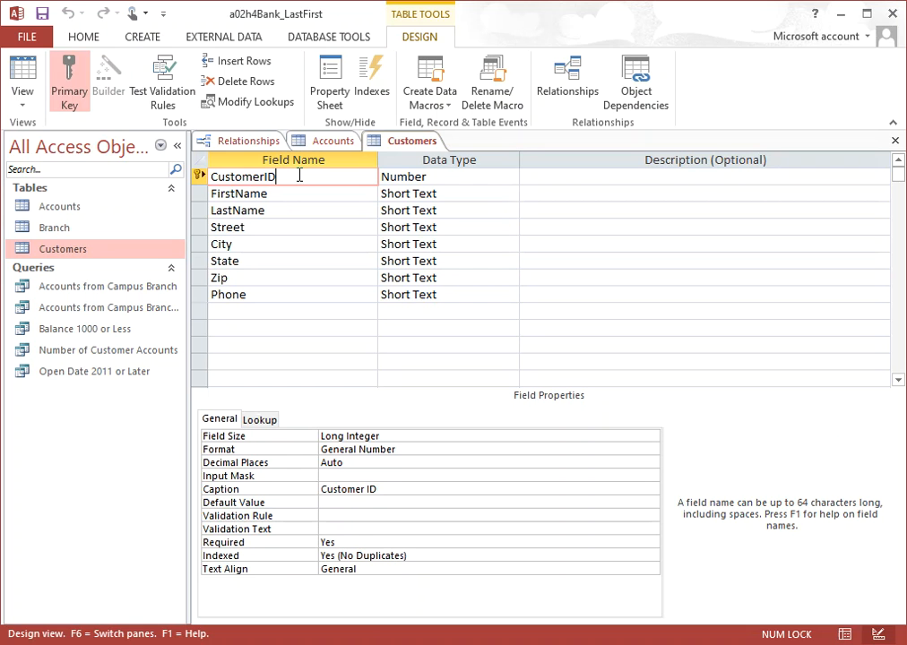
- Switch to the Accounts design and compare the Indexed properties of AccountID, CustomerID and BranchID
click(65, 209)
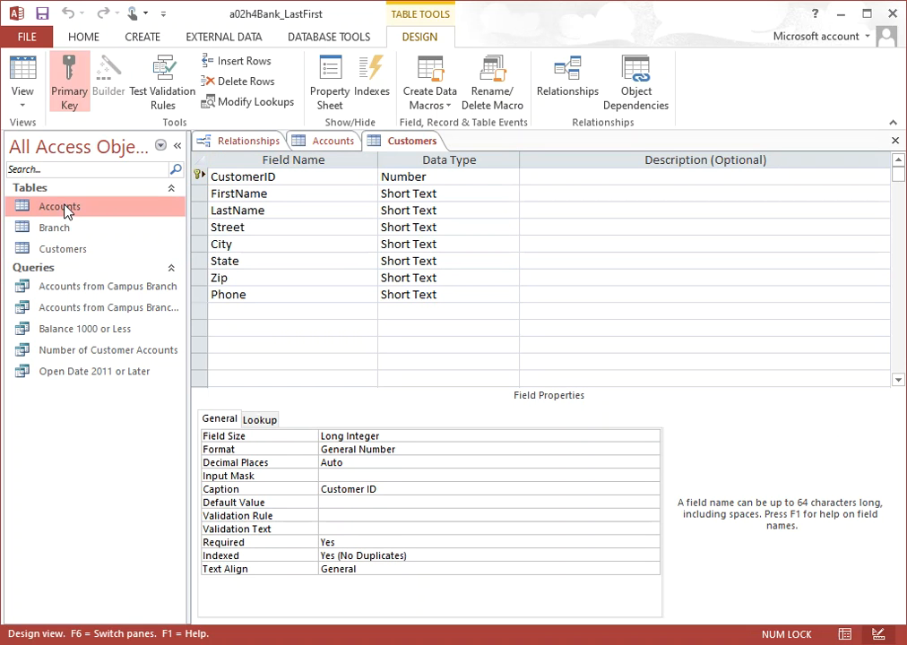
click(331, 142)
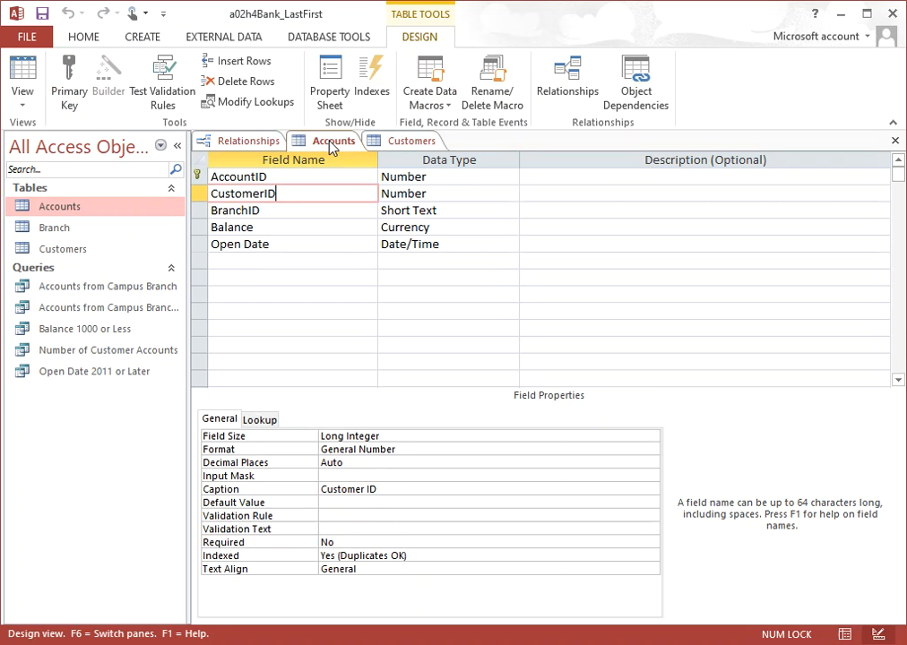
click(275, 176)
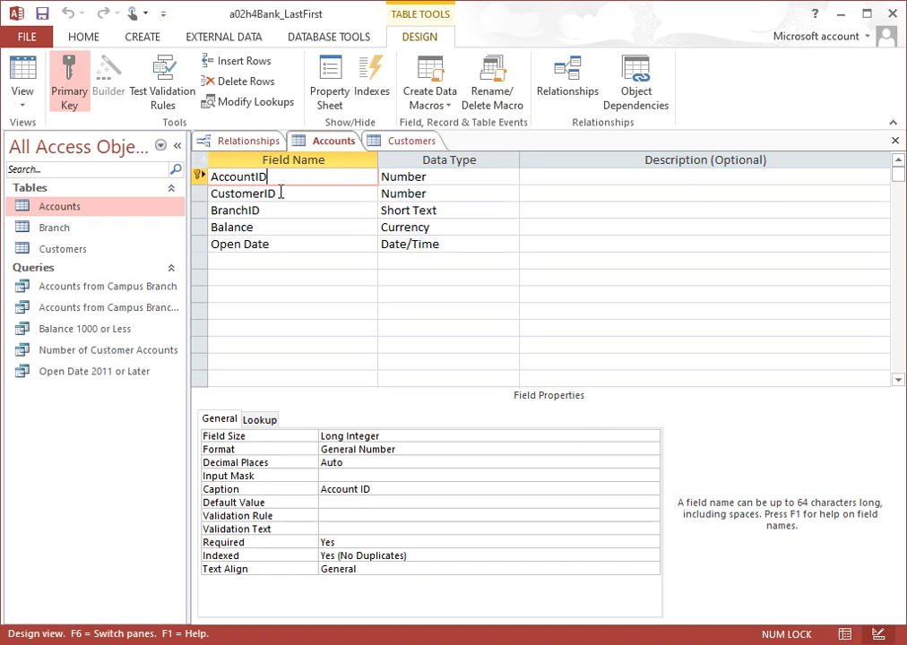
click(279, 192)
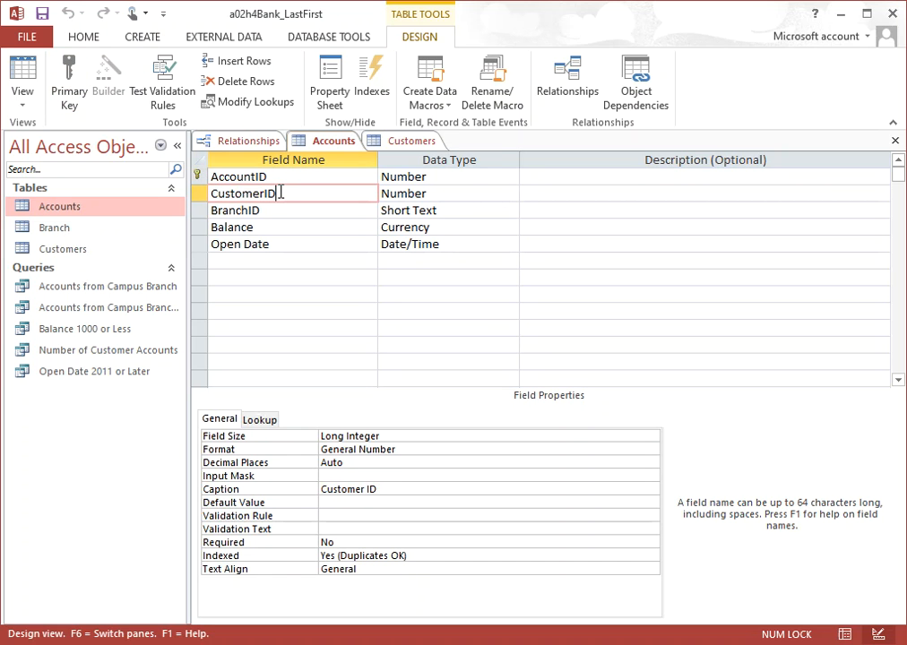
click(267, 212)
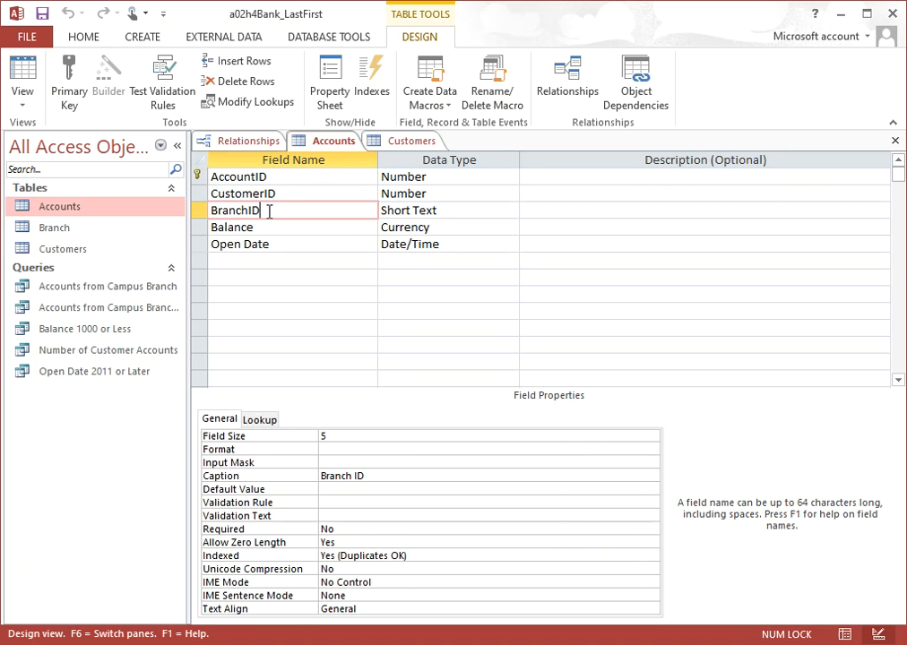
click(275, 176)
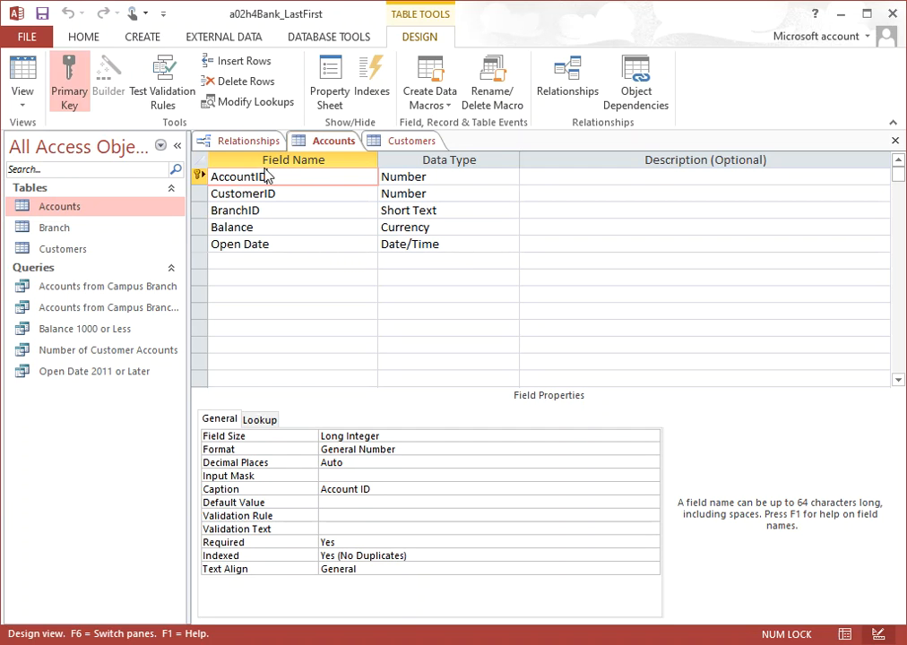
- Review the data types available for the Balance field in Accounts and choose Currency
click(280, 229)
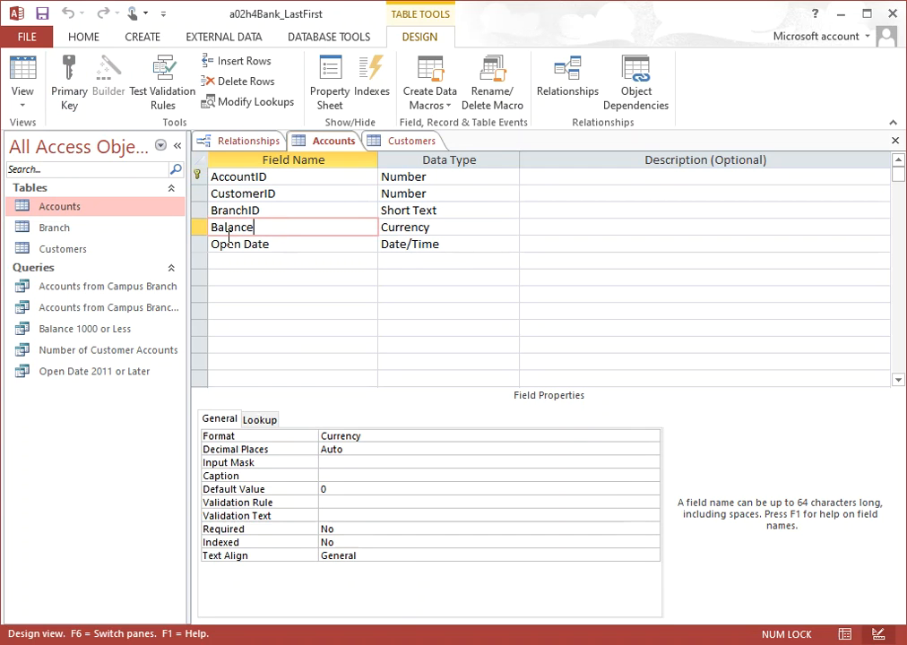
click(461, 229)
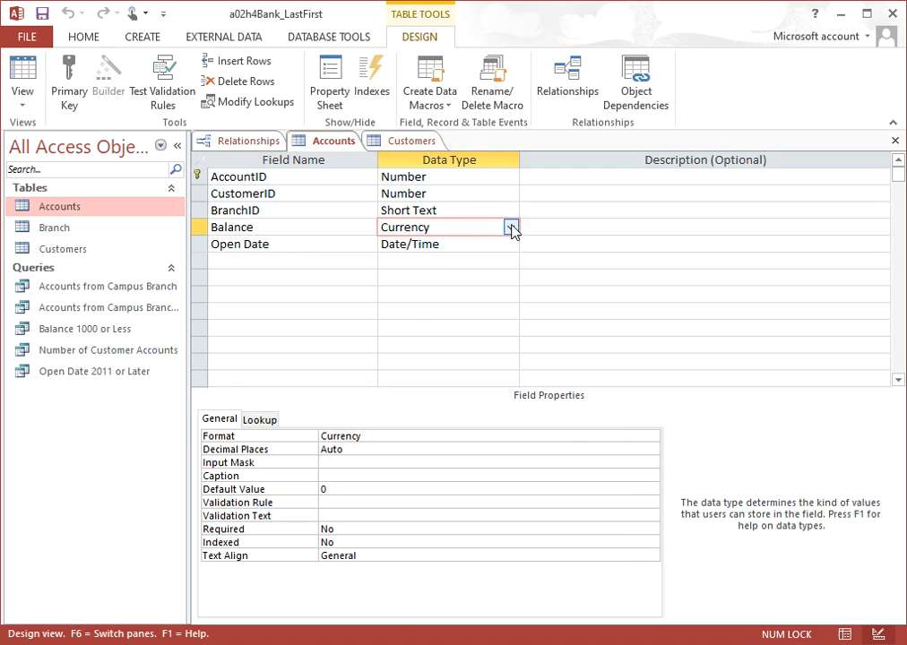
click(510, 227)
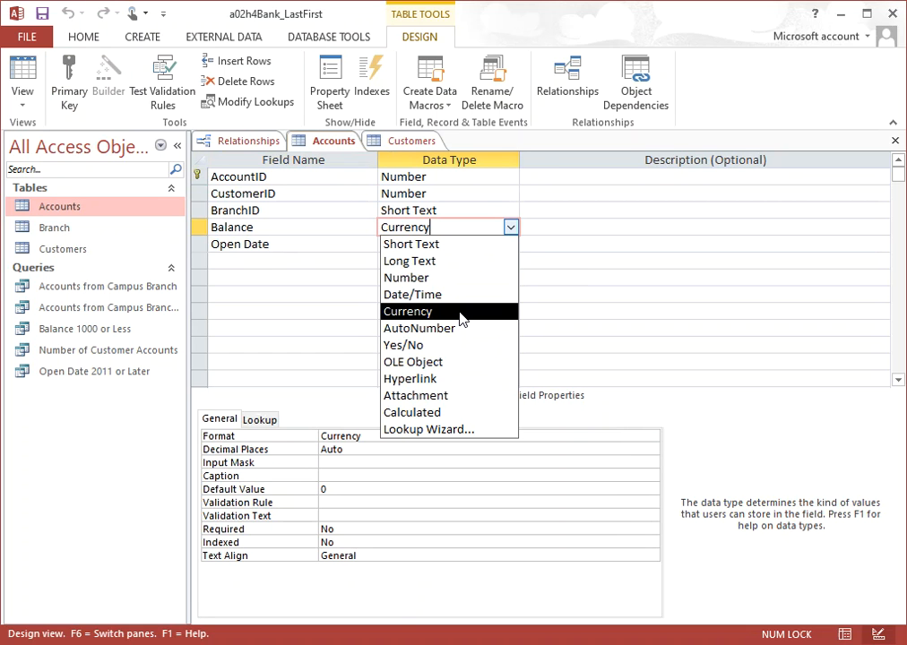
click(460, 314)
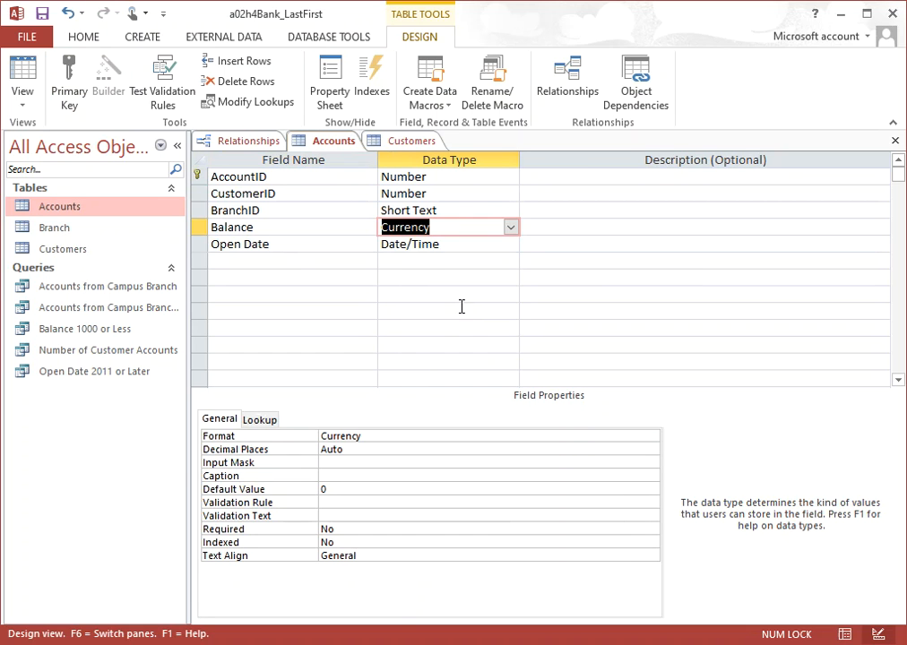
click(439, 226)
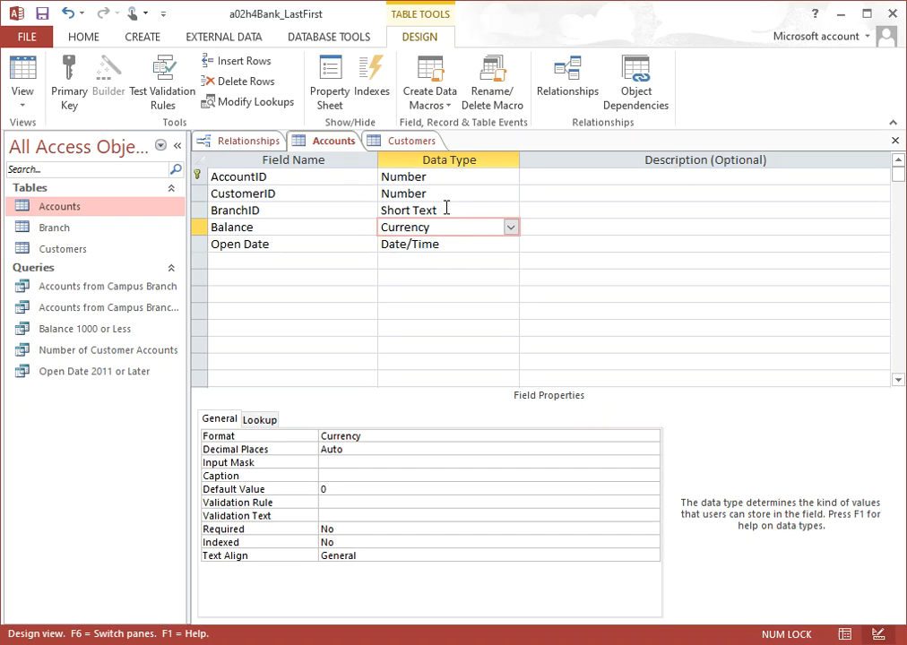
- Check the data types of BranchID, CustomerID and Open Date in Accounts, and the Description cell for Open Date
click(446, 209)
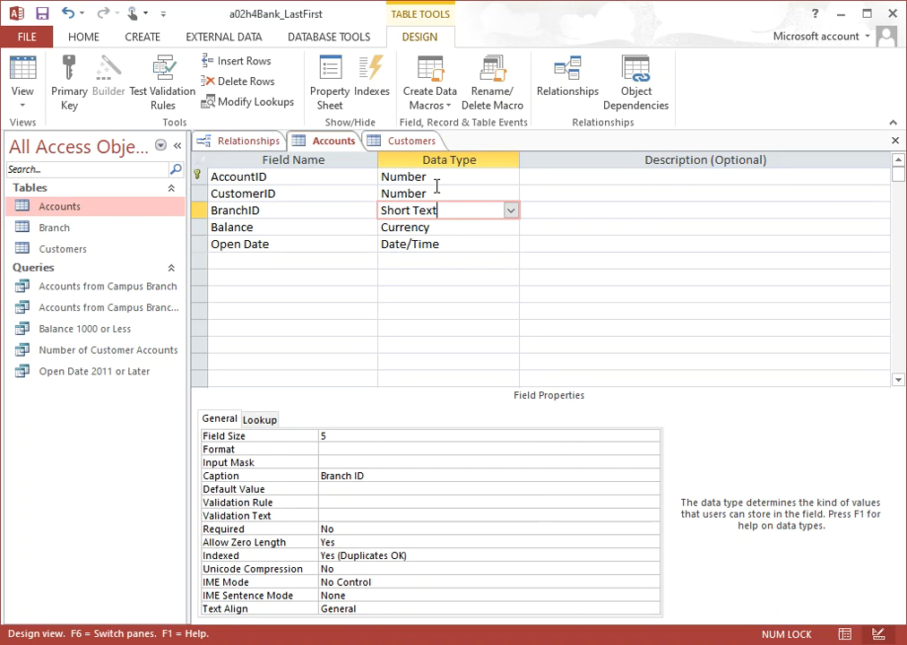
click(436, 192)
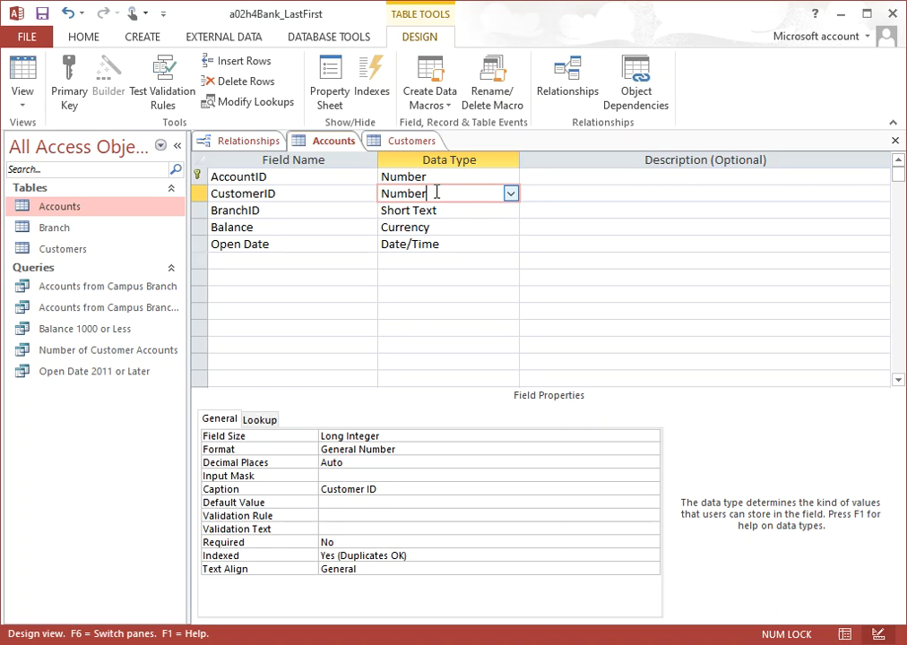
click(462, 244)
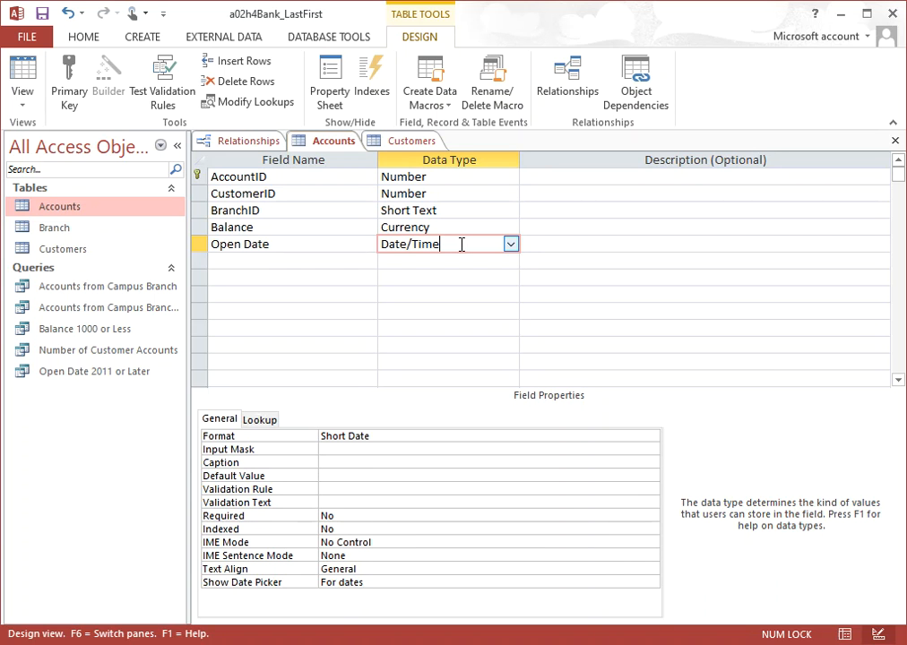
click(558, 242)
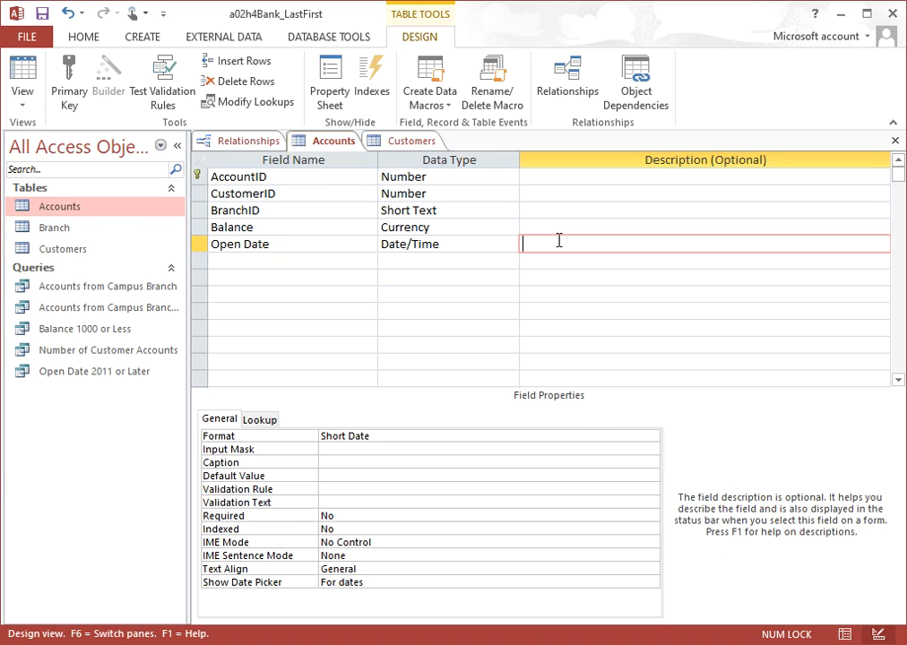
click(444, 244)
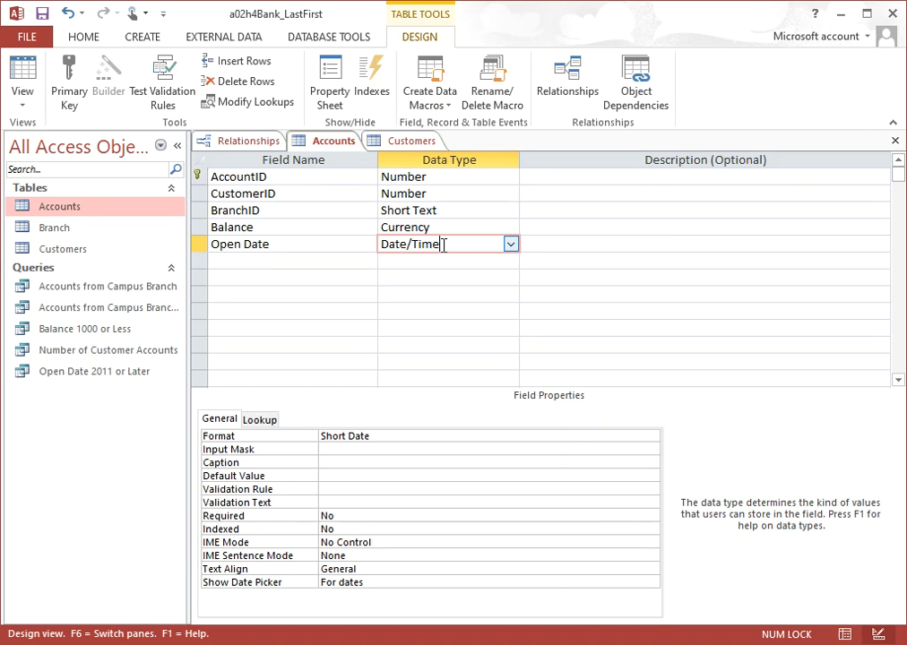
click(613, 252)
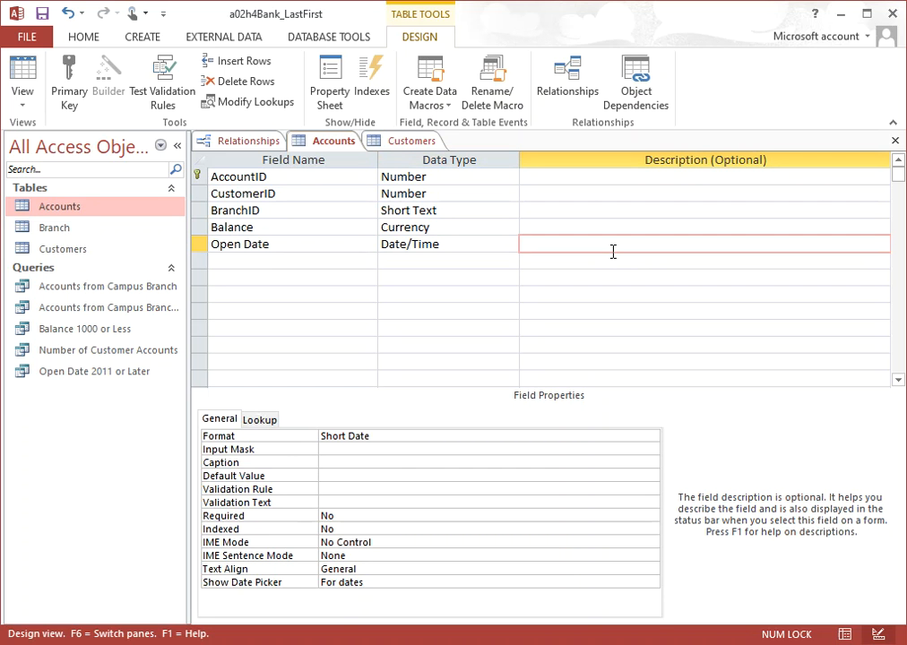
- Close the Accounts table without saving its design changes, and close the Customers table to return to the relationships diagram
right_click(326, 149)
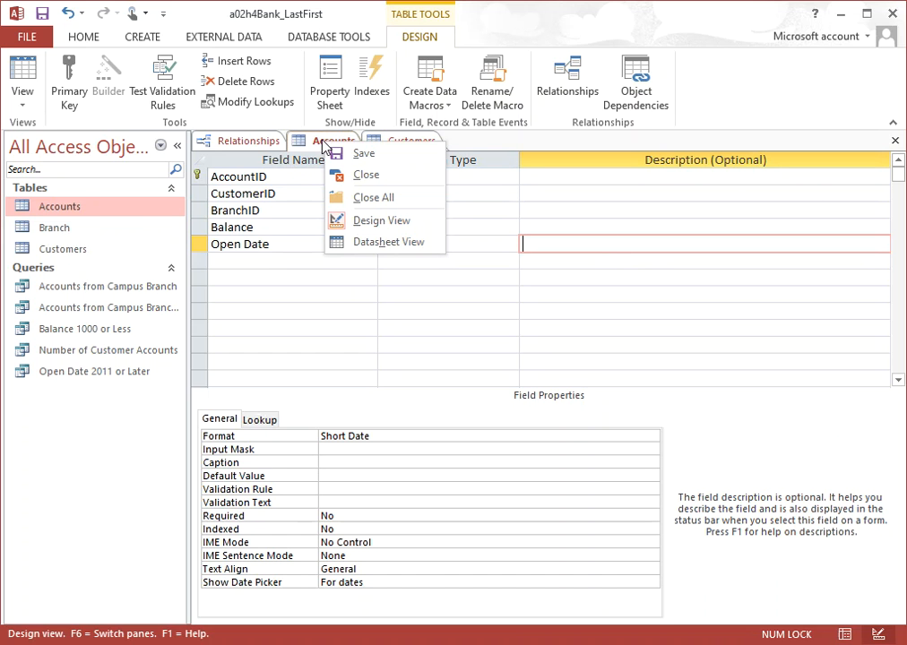
click(359, 175)
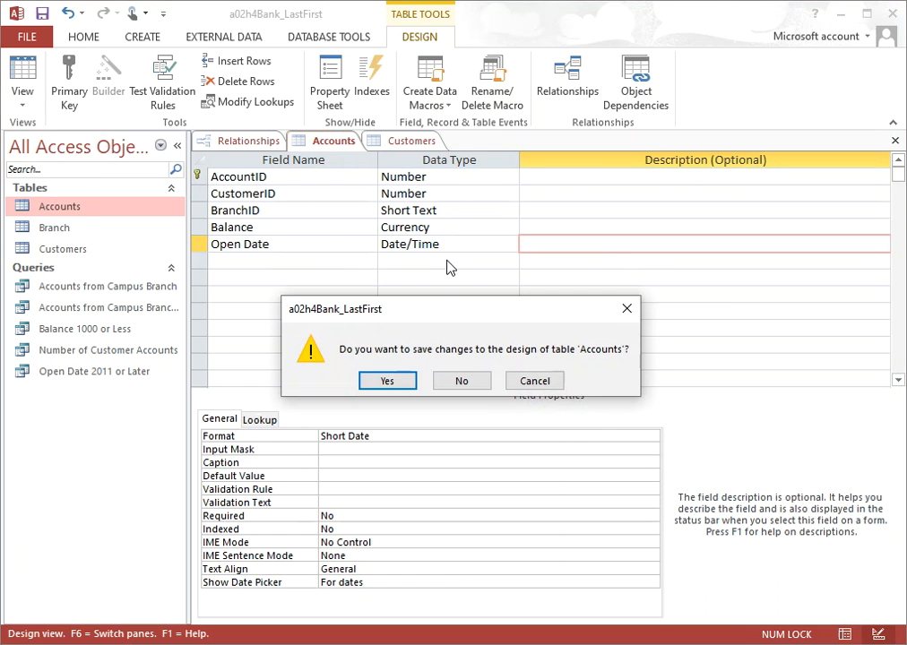
click(475, 382)
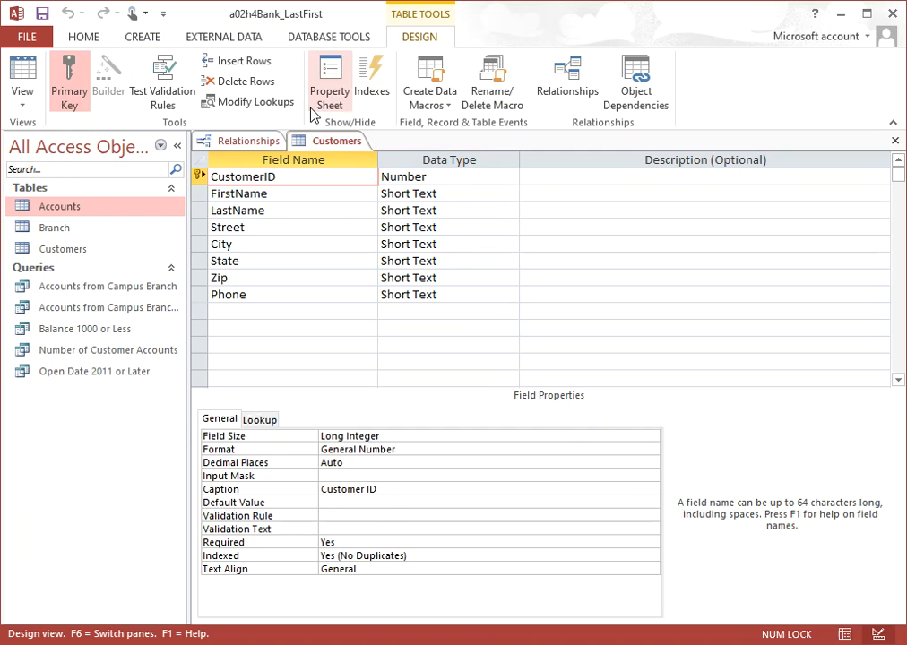
right_click(339, 141)
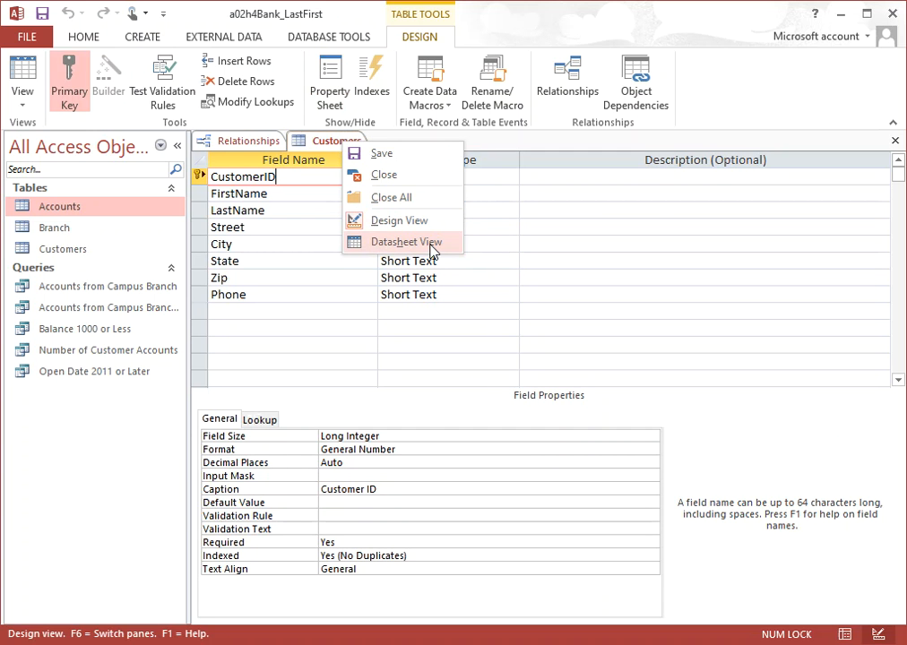
click(401, 183)
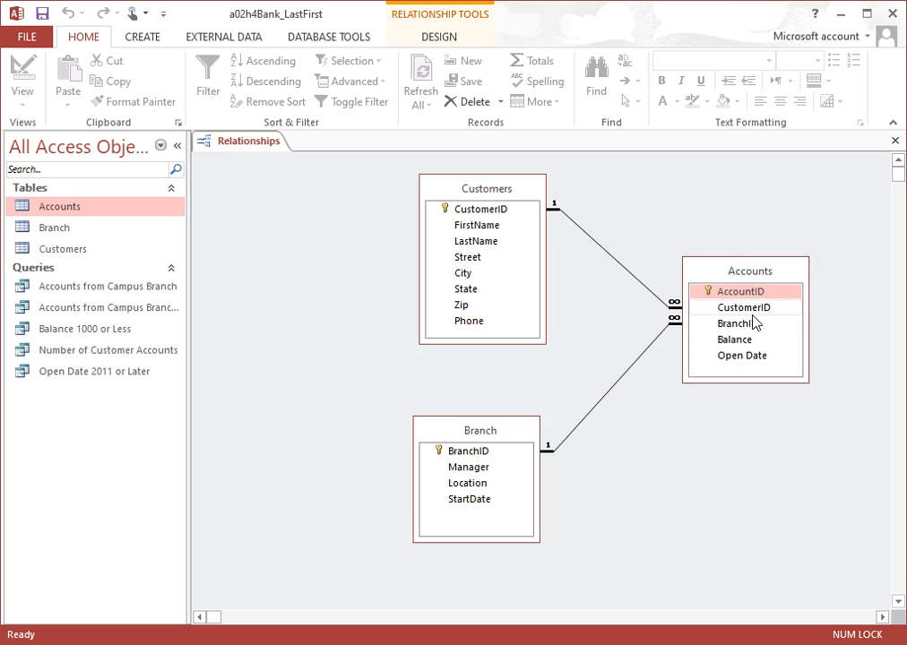
- Inspect the settings of the Customers–Accounts relationship and the alternative Branch table choice, leaving the relationship without applying any change
double_click(622, 266)
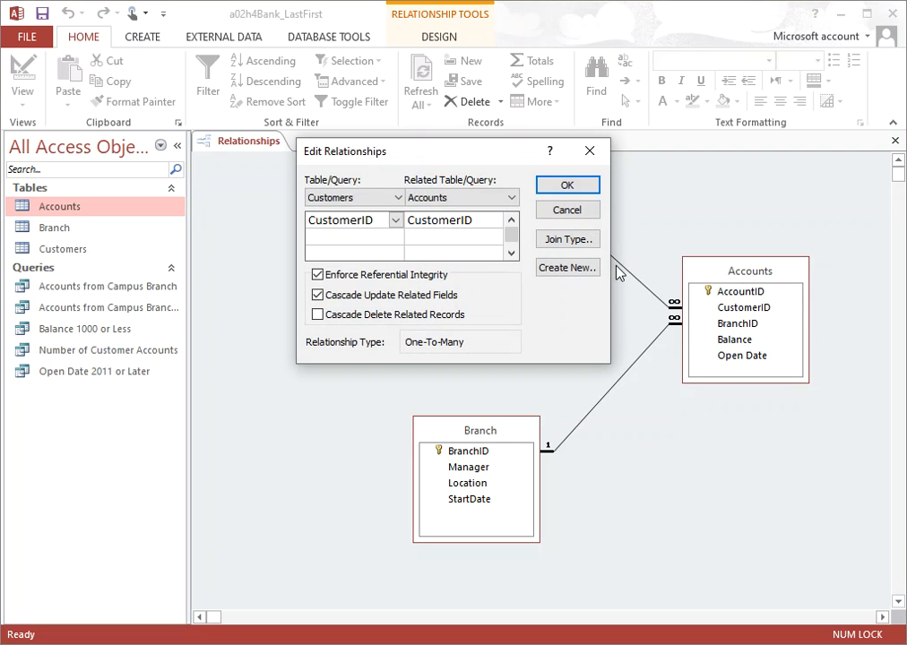
click(591, 151)
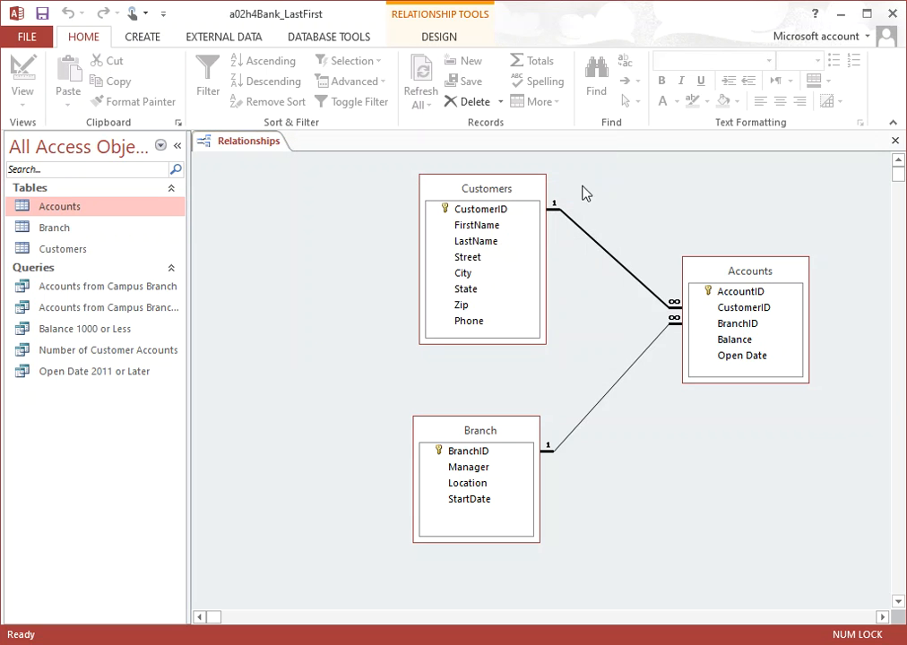
double_click(596, 243)
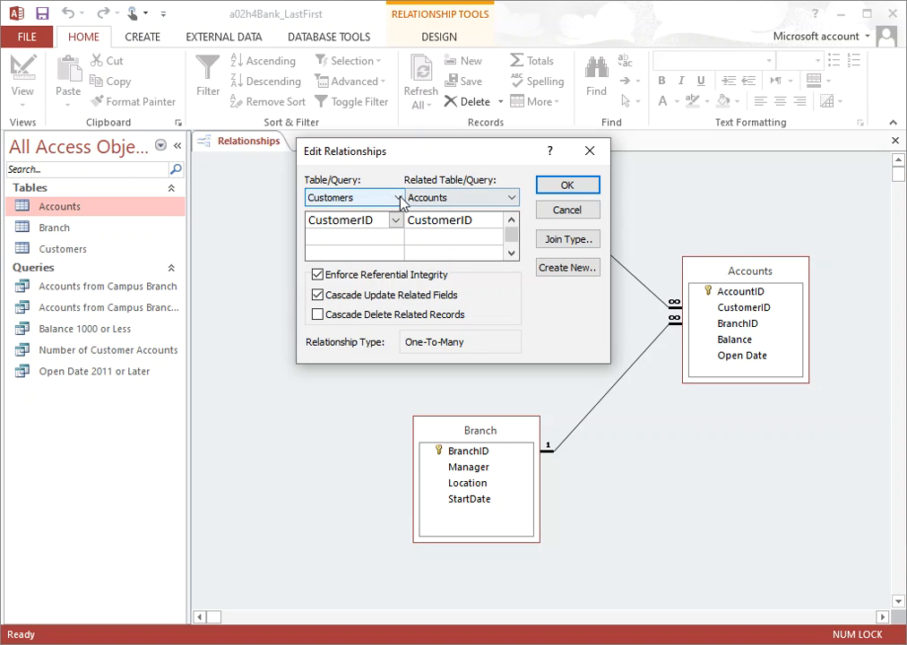
click(398, 198)
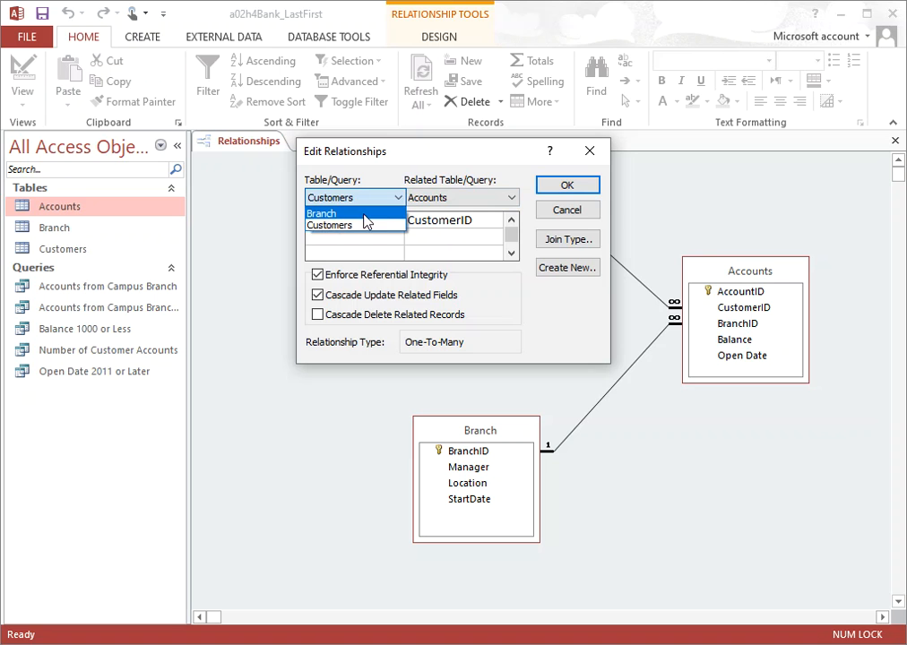
click(358, 198)
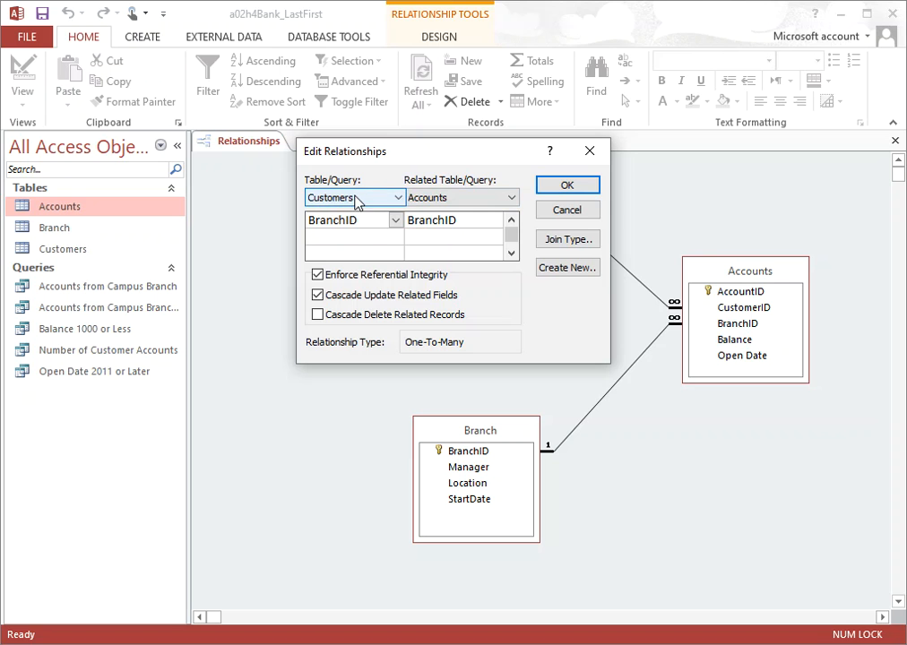
click(590, 153)
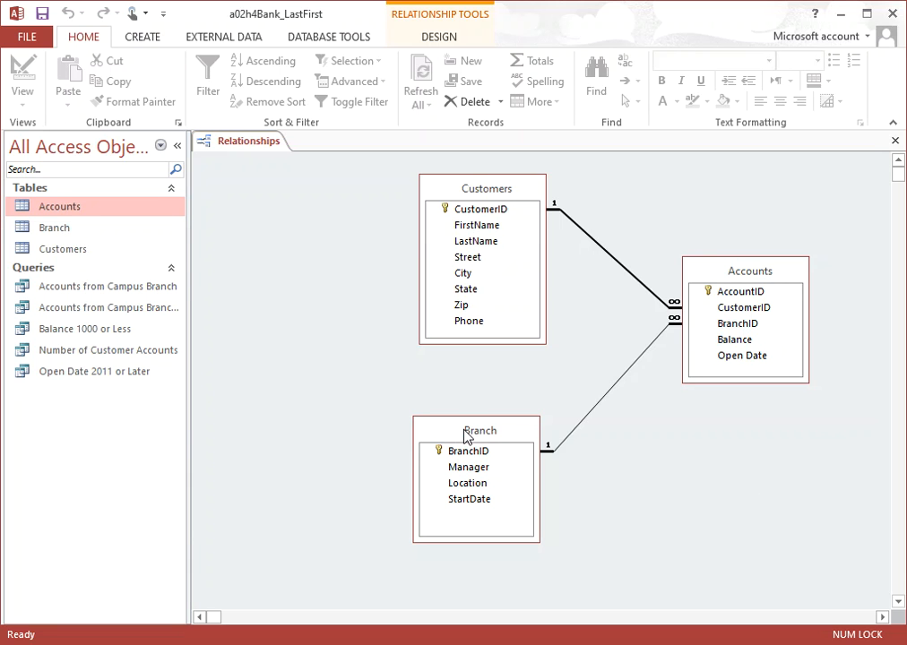
- Move the Branch table slightly down and to the left in the relationships diagram
drag(466, 431, 458, 438)
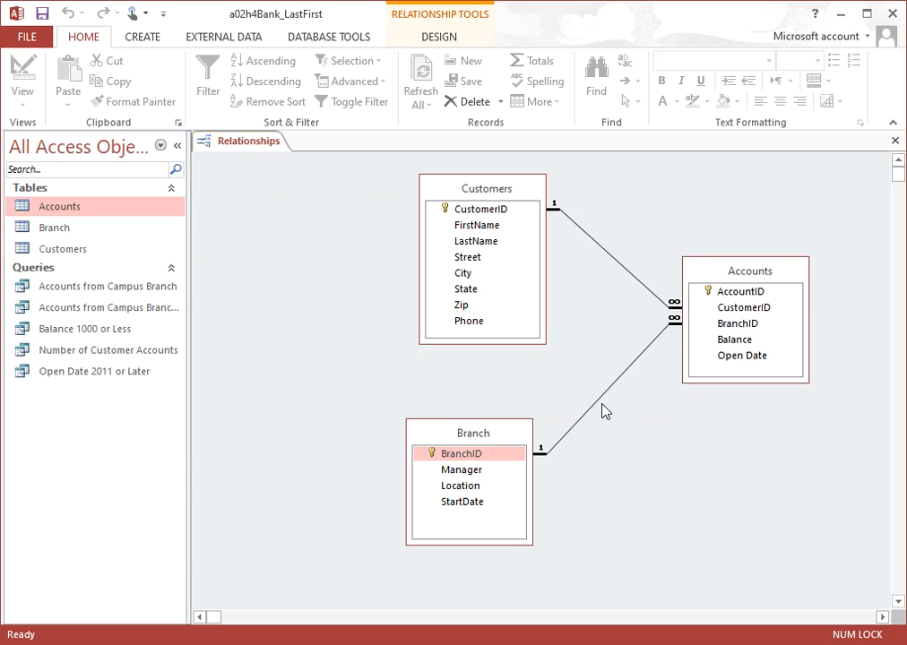
- Open the Branch table's design and examine the properties of its Manager, Location and StartDate fields, including StartDate's description and caption
right_click(504, 441)
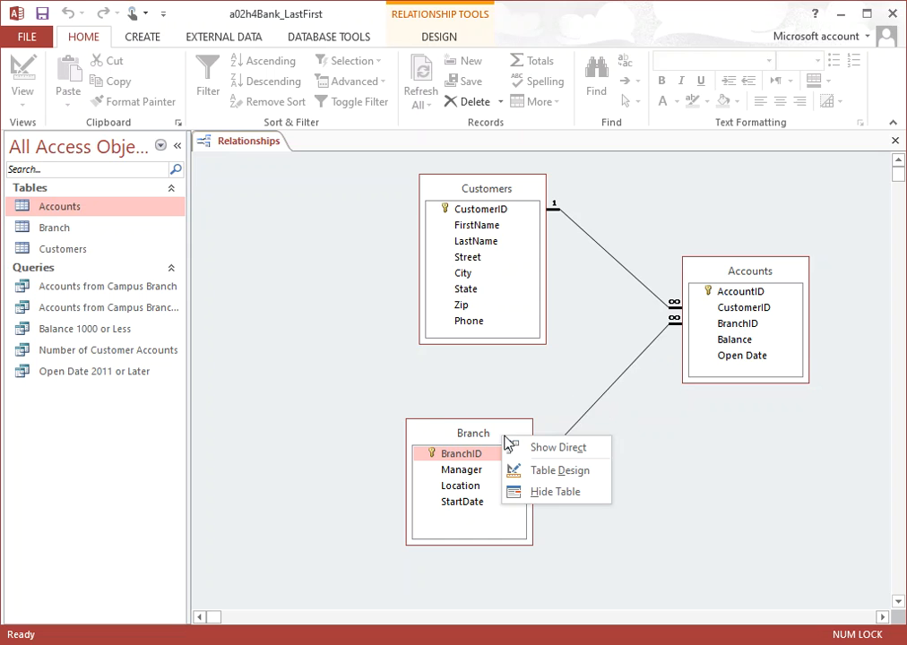
click(538, 480)
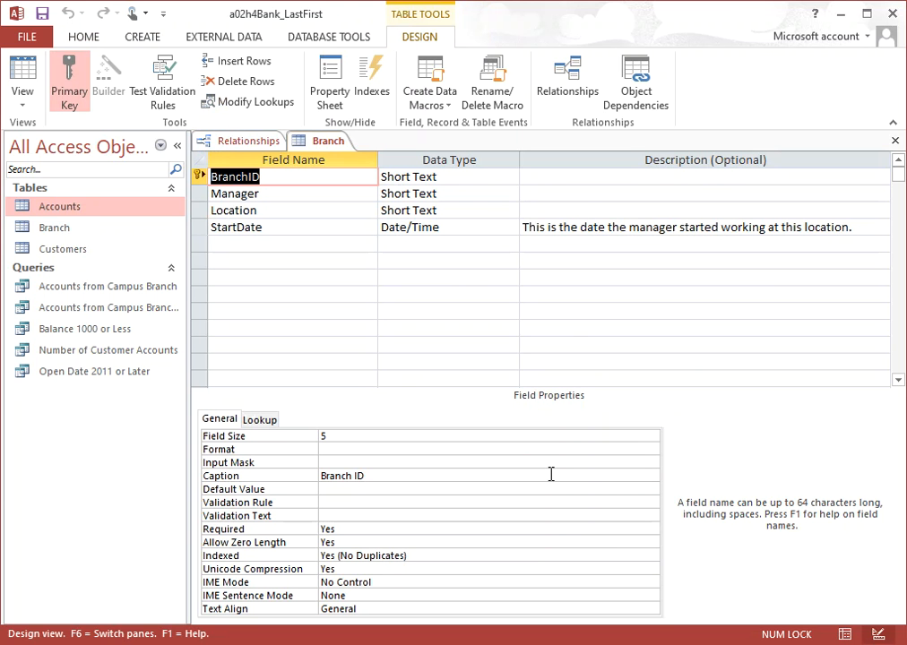
click(267, 194)
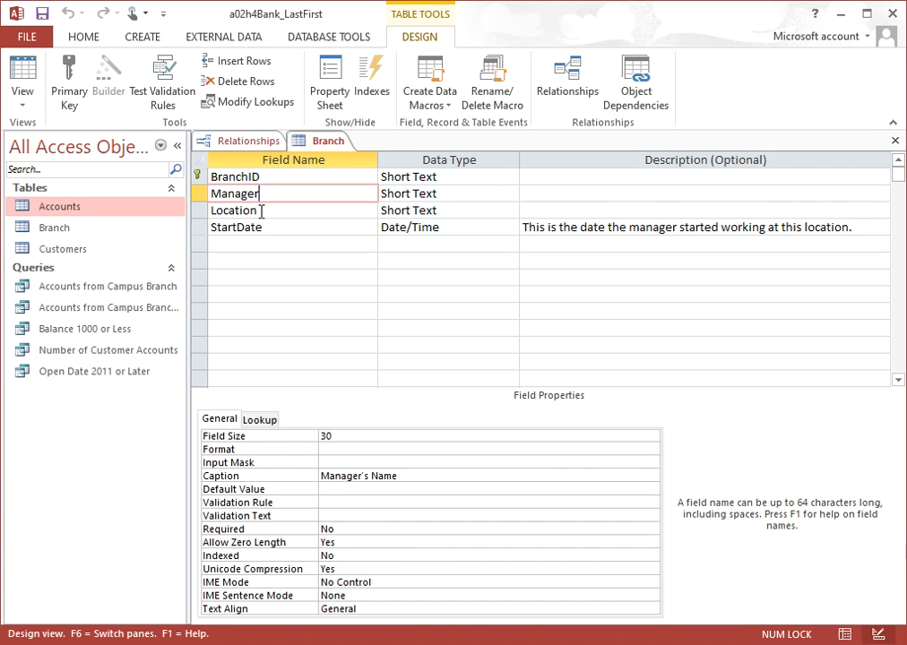
click(261, 210)
click(265, 228)
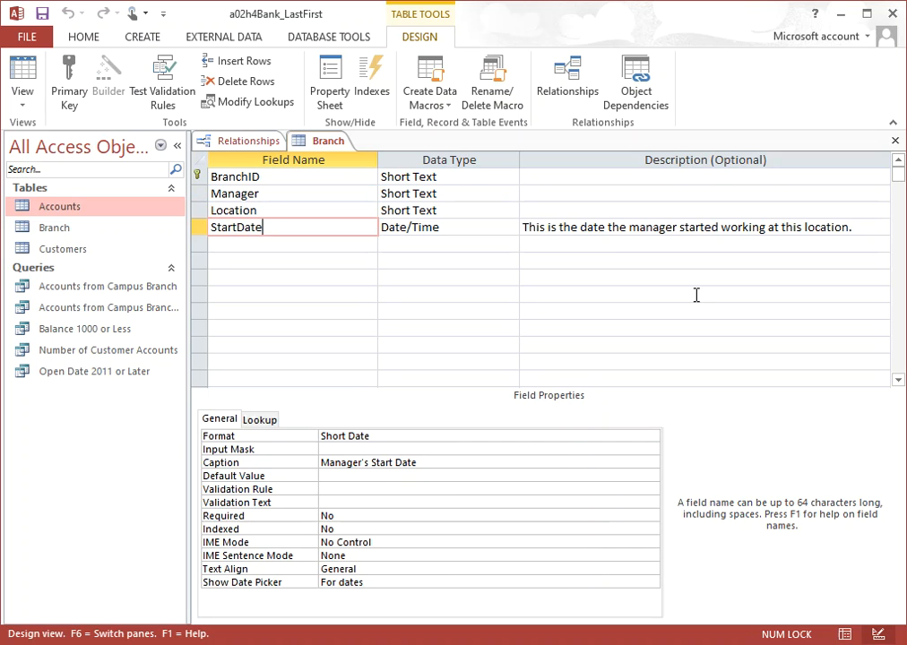
click(867, 228)
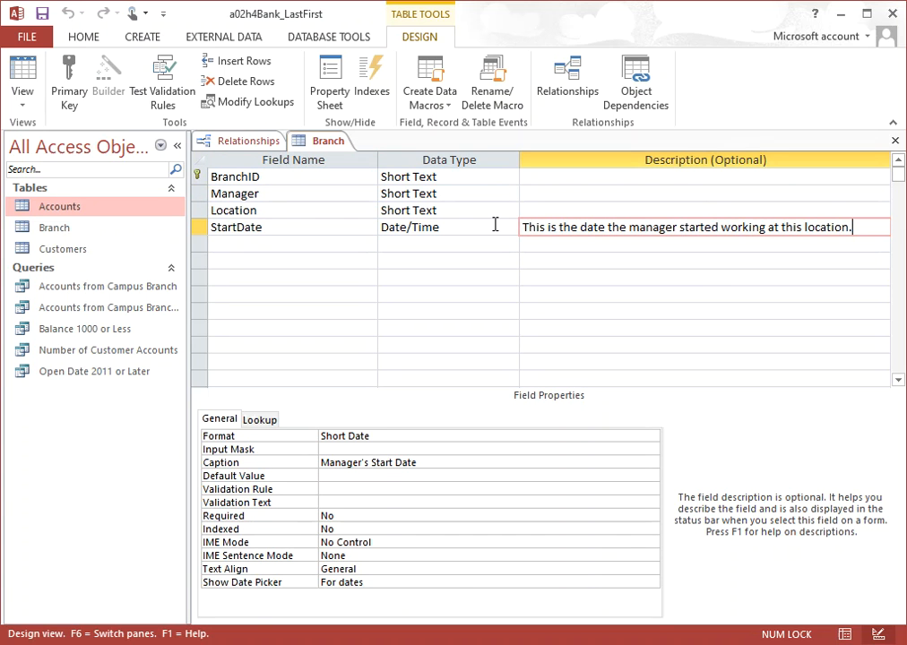
click(270, 226)
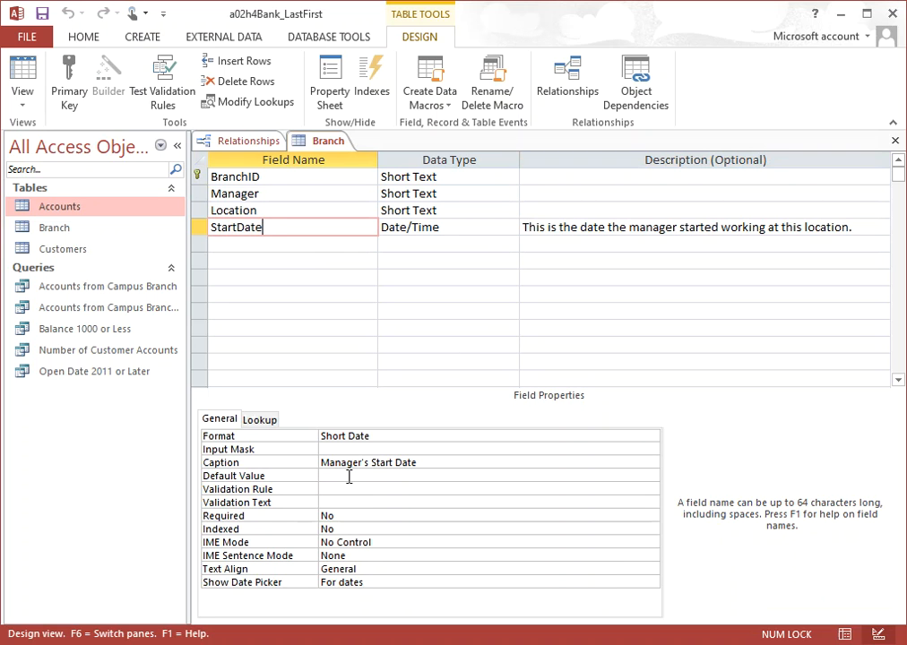
click(431, 462)
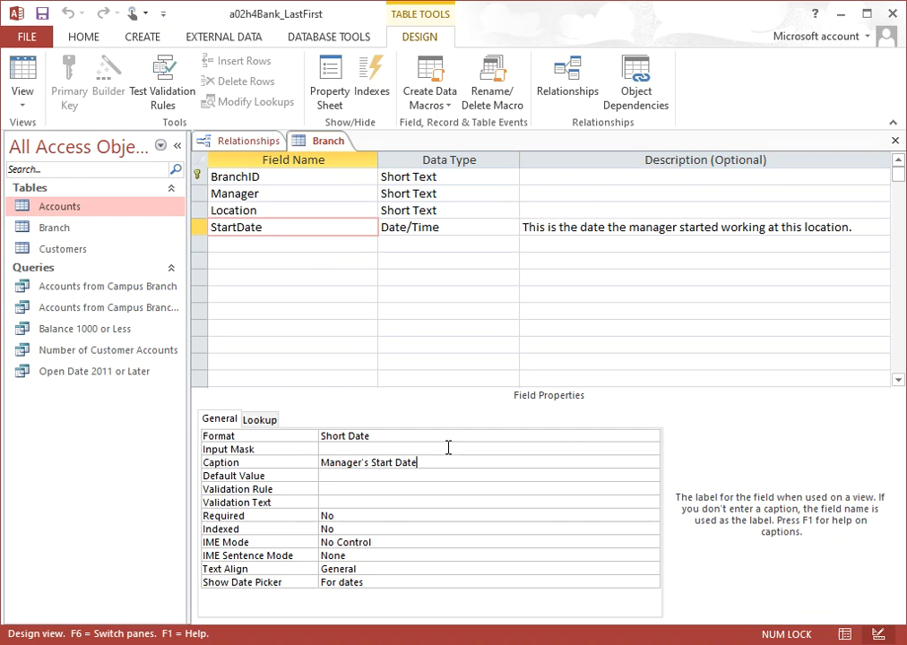
- Show the Branch table as a datasheet and widen the Manager's Start Date column
right_click(333, 146)
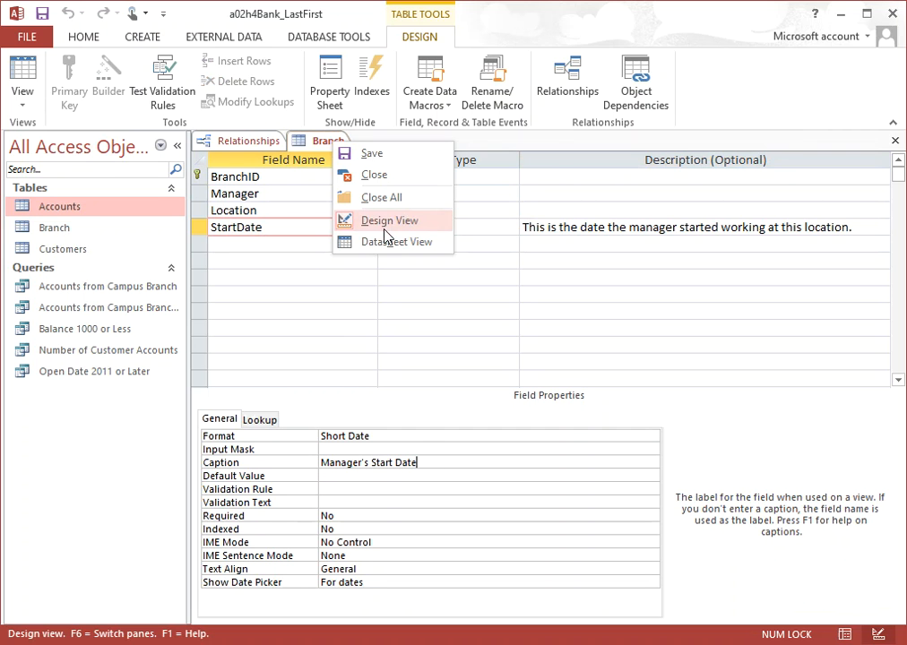
click(359, 242)
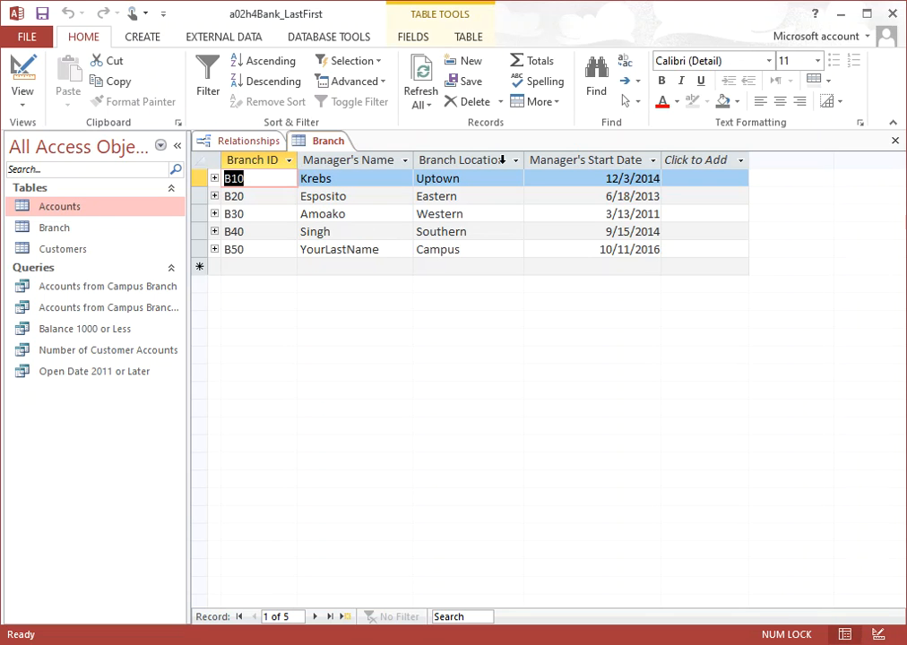
drag(665, 157, 728, 158)
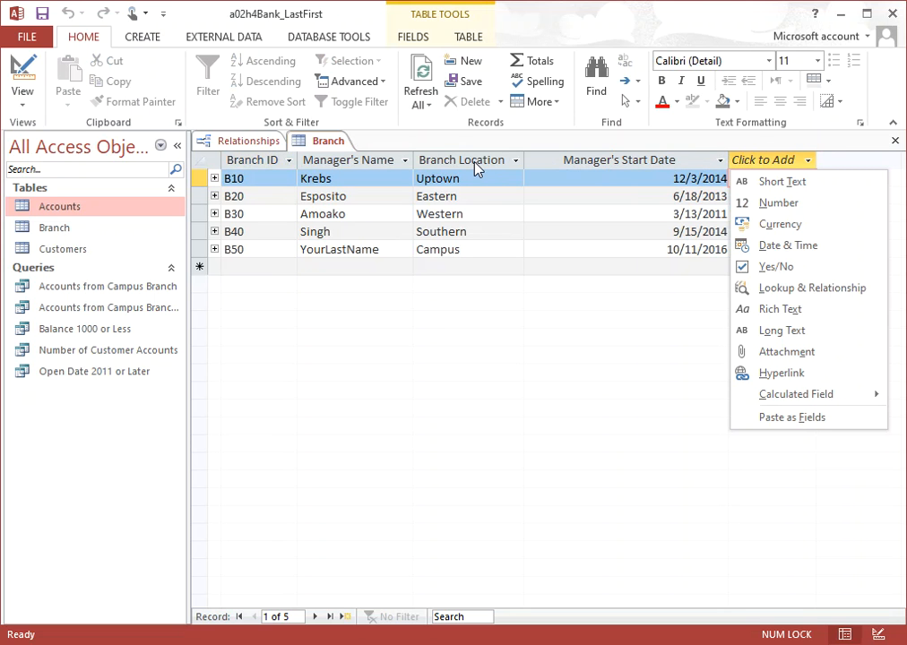
click(363, 162)
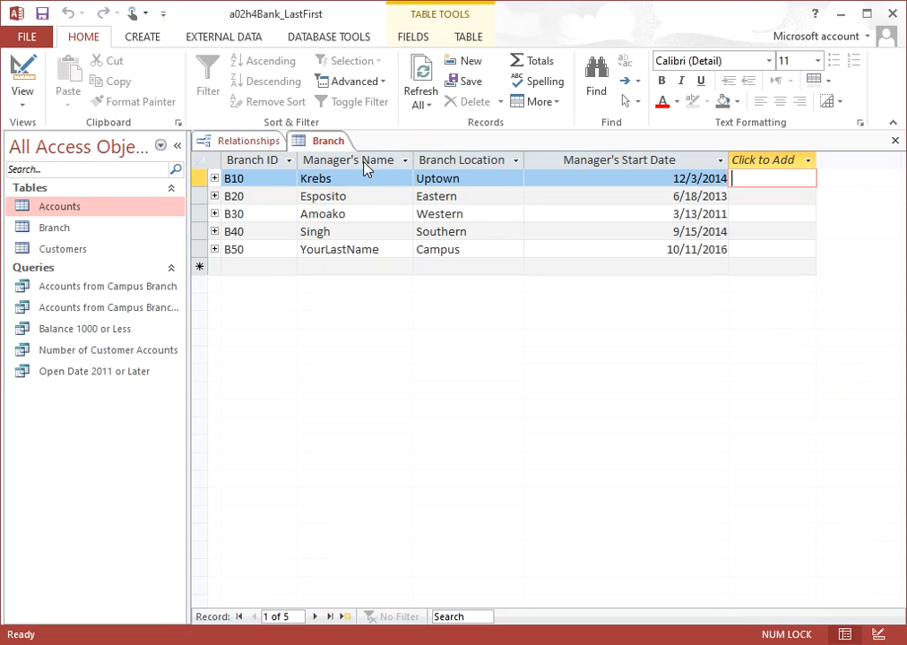
- Close the Branch table and return to the relationships diagram
right_click(328, 148)
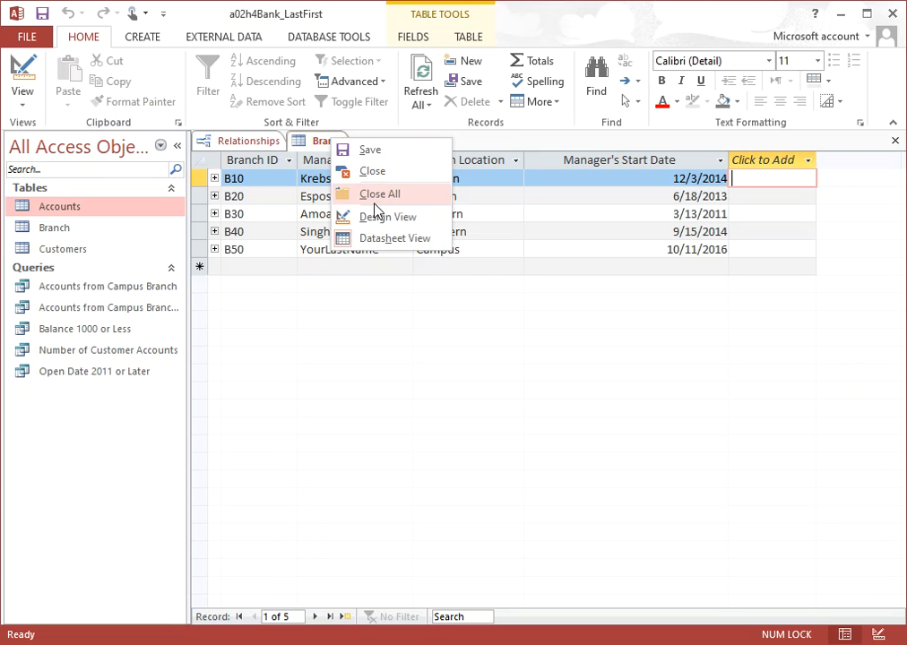
click(381, 170)
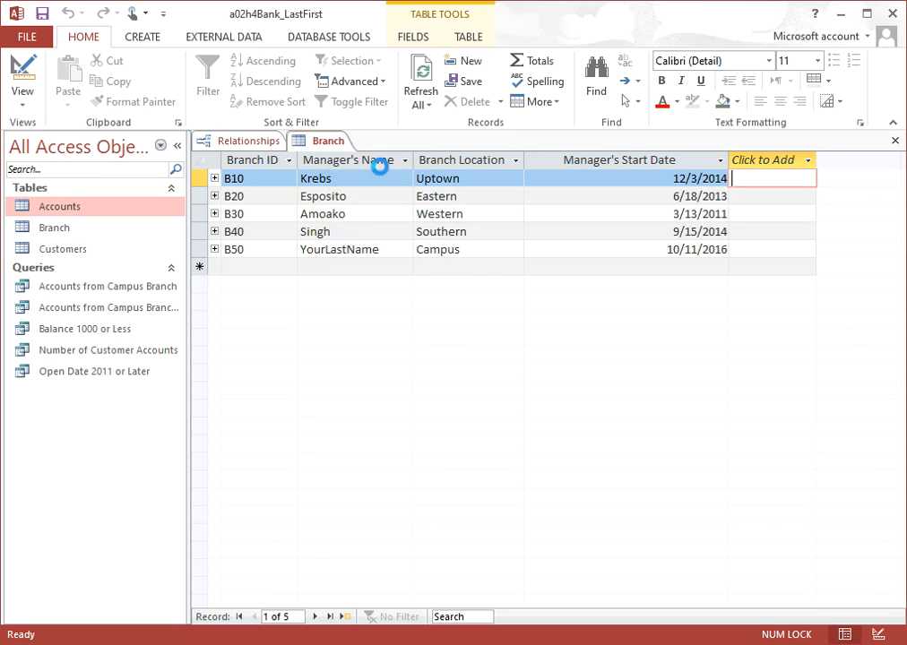
click(405, 384)
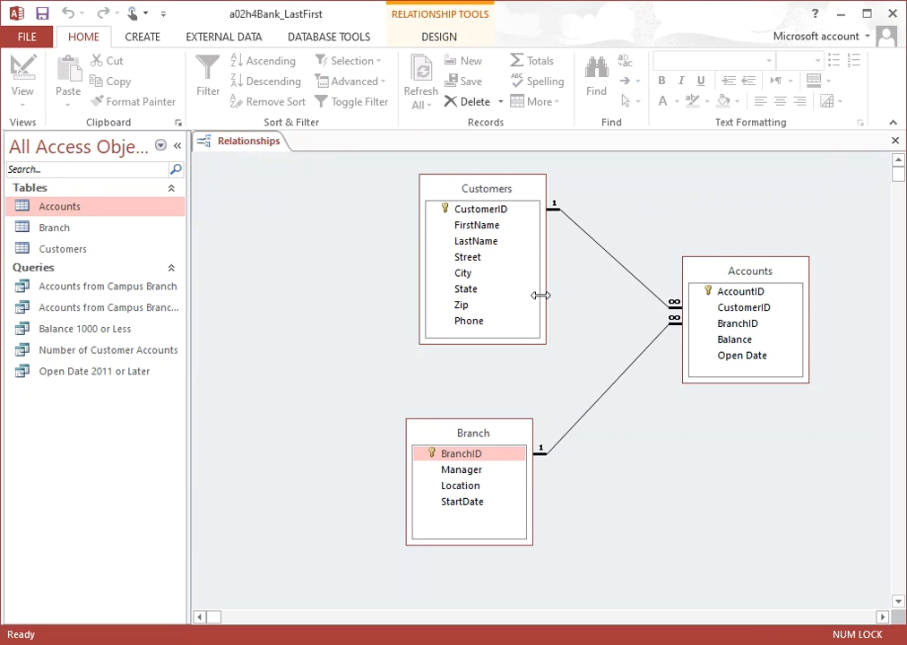
- Examine the linked CustomerID fields and referential integrity options of the Customers–Accounts relationship, then leave it without applying changes
right_click(599, 248)
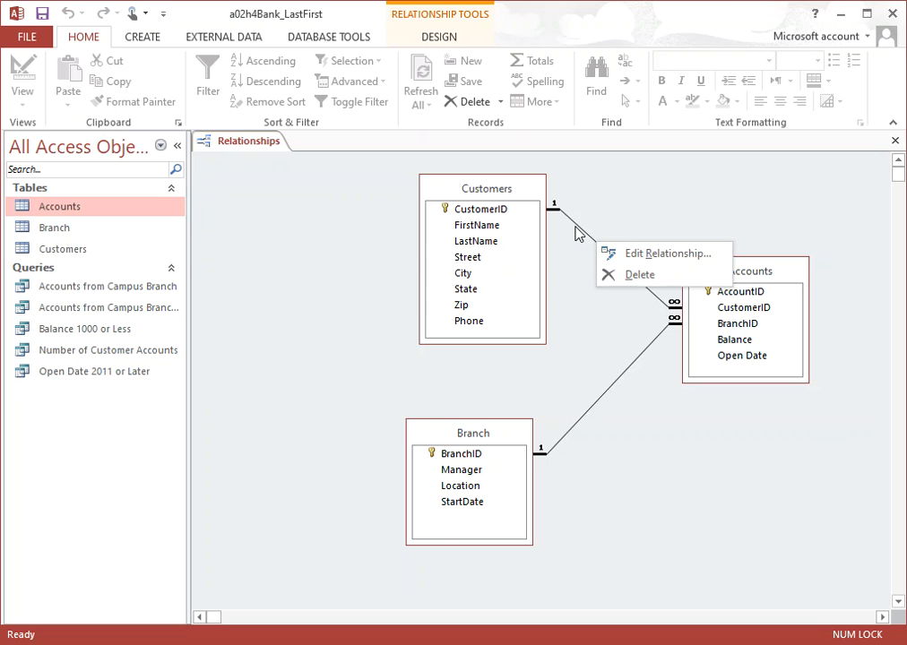
click(581, 233)
right_click(578, 229)
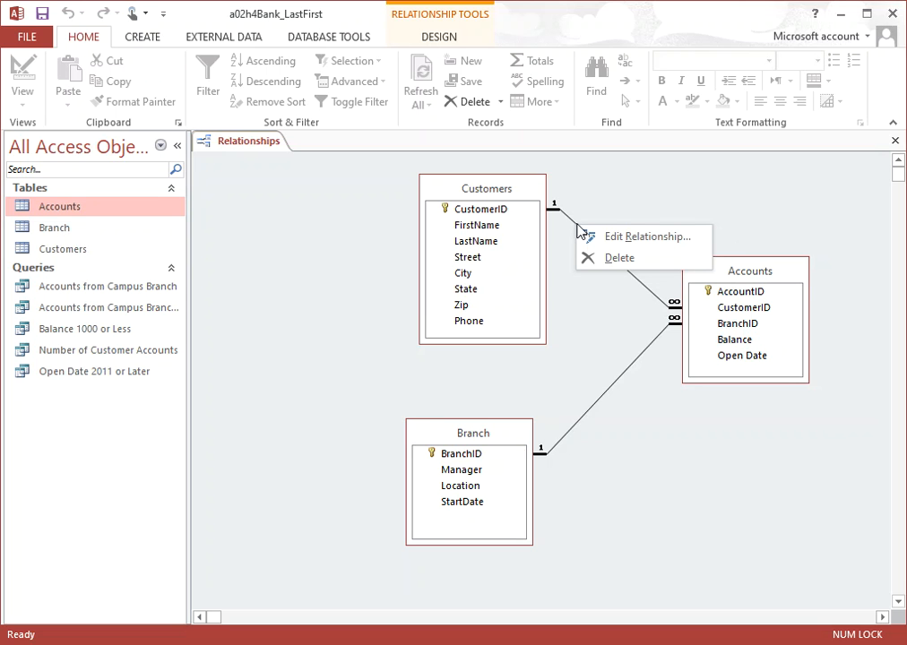
click(637, 238)
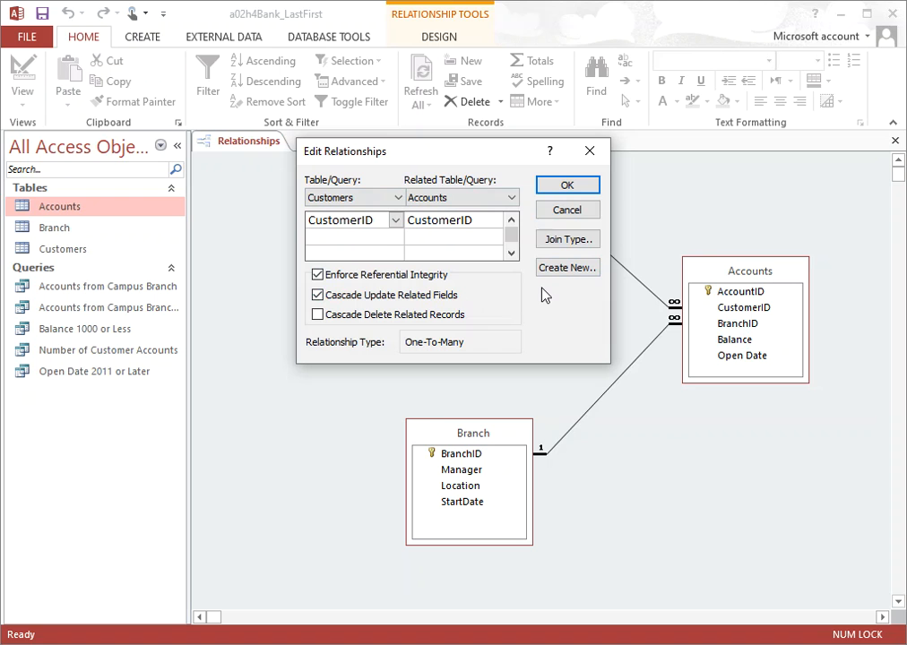
click(591, 152)
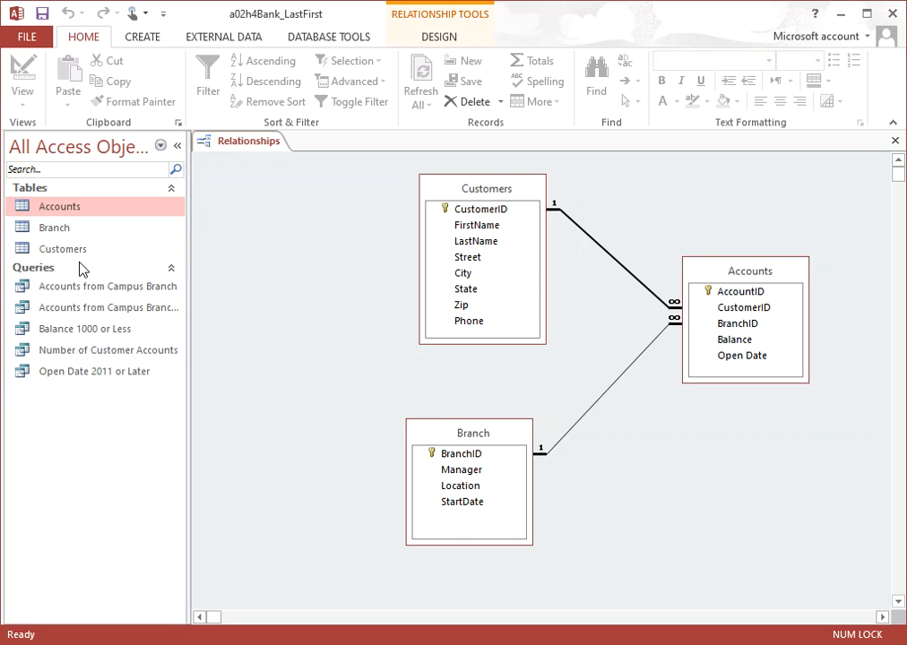
- Create a new table and add a Number field named Customer Number
click(146, 40)
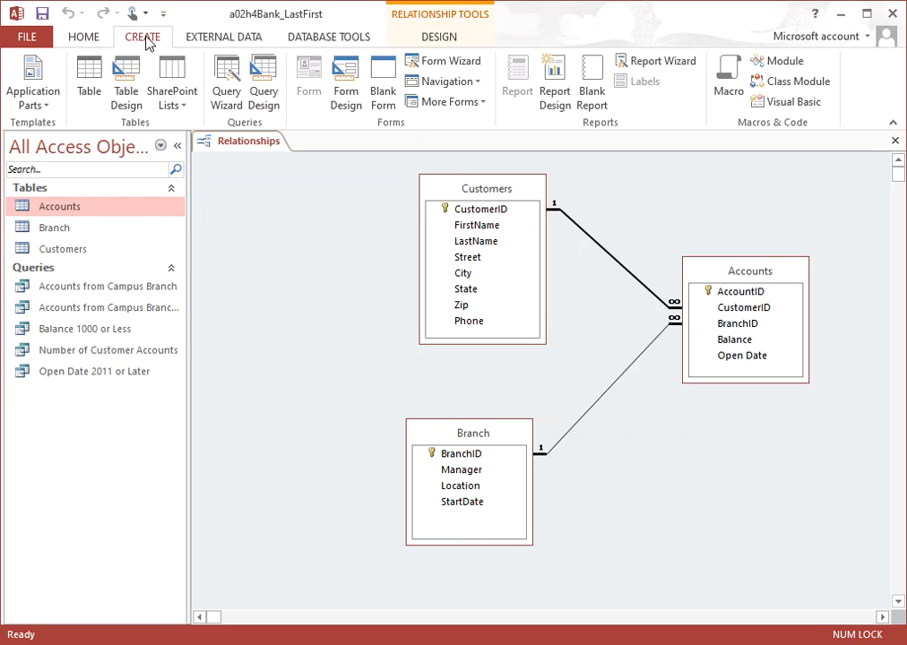
click(87, 79)
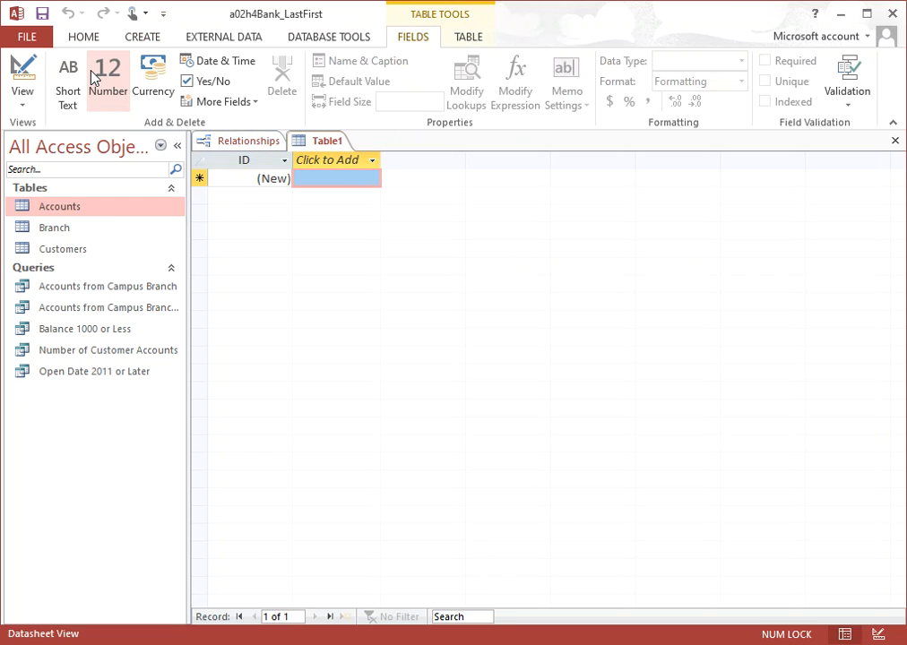
click(336, 164)
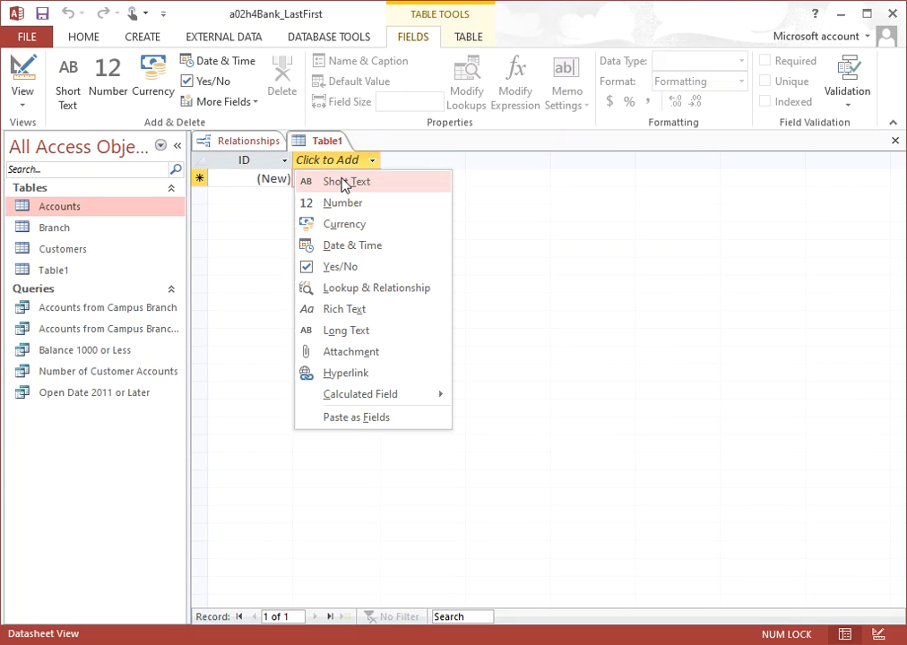
click(340, 204)
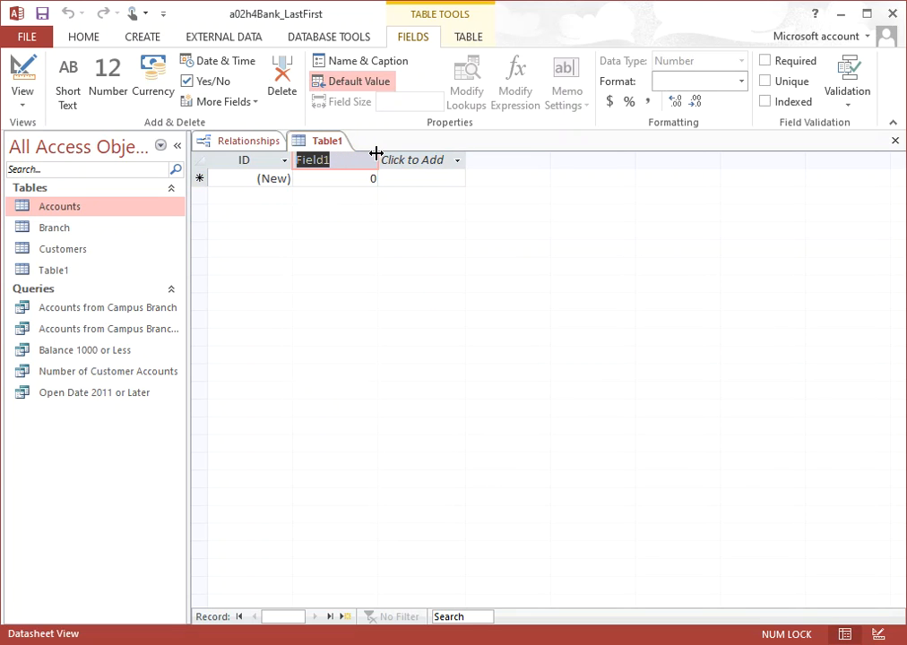
text(Cu)
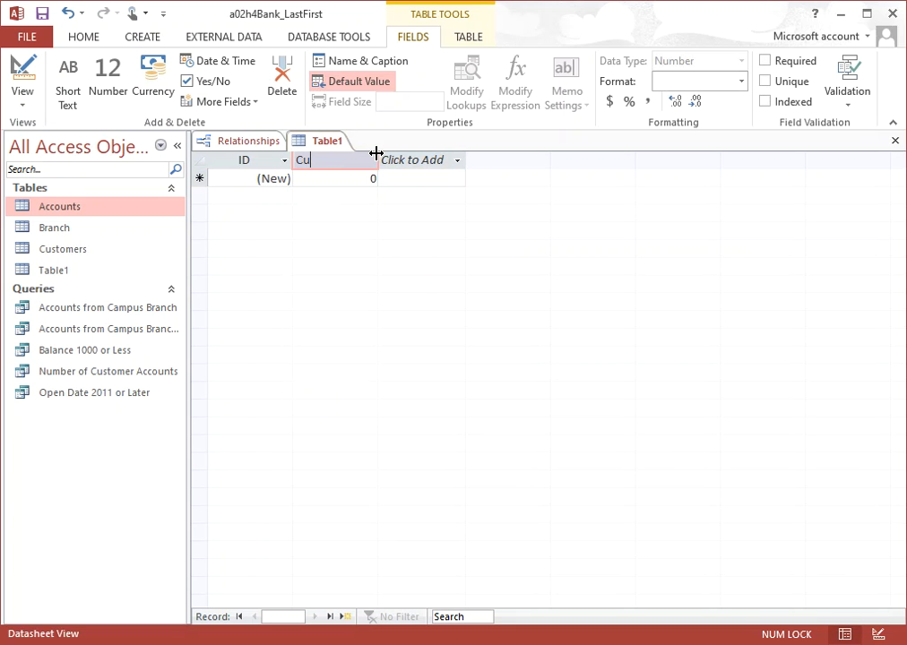
text(stomer Number)
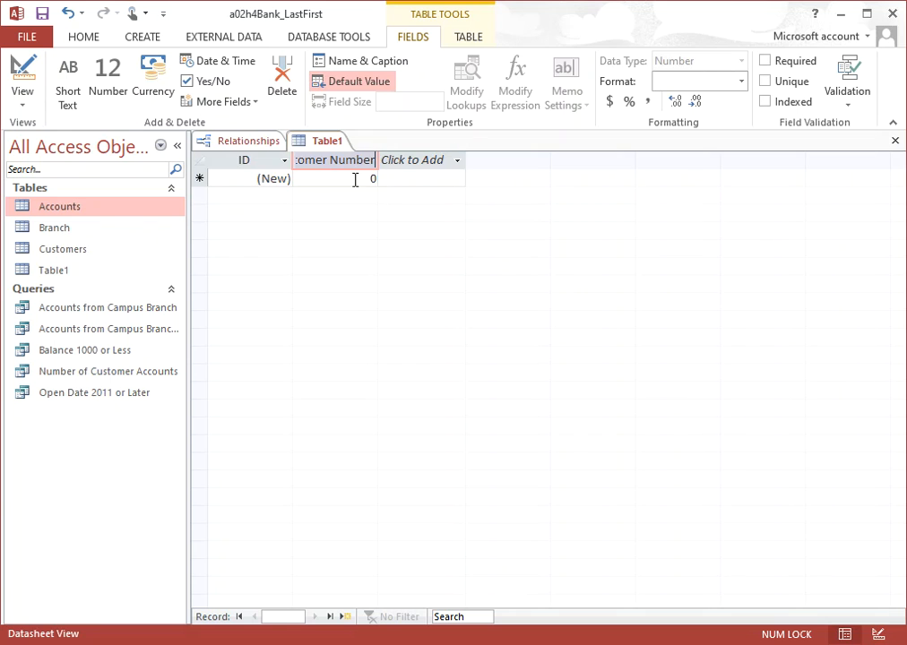
click(363, 179)
- Switch the new table to Design View, saving it under the name Test
right_click(320, 148)
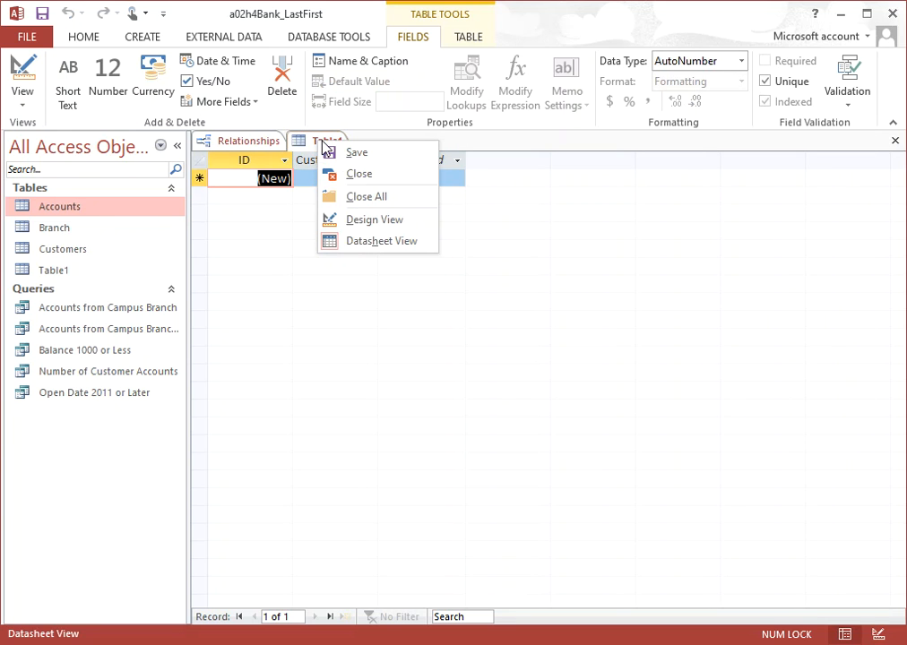
click(366, 221)
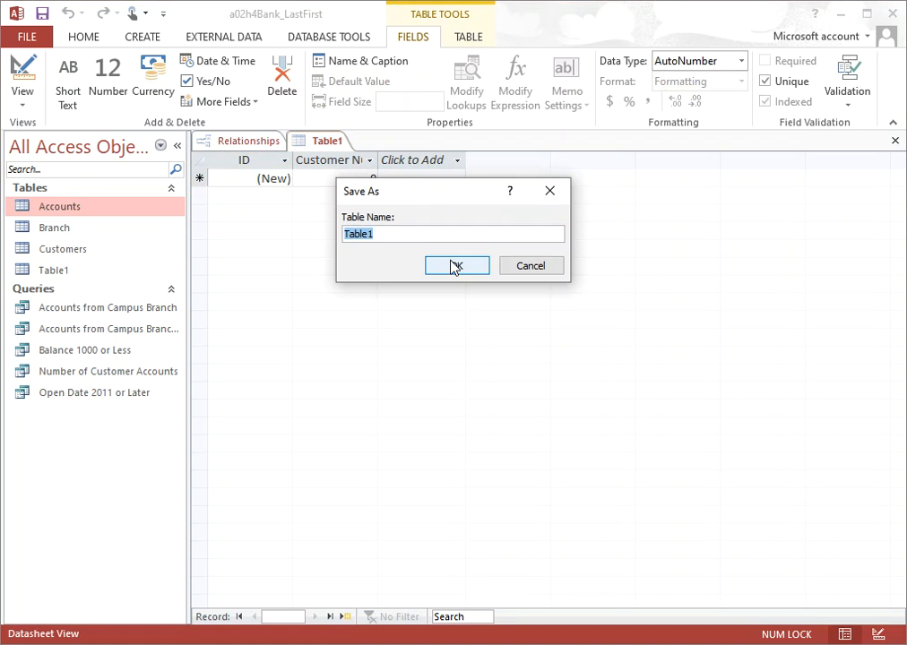
text(Test)
click(452, 264)
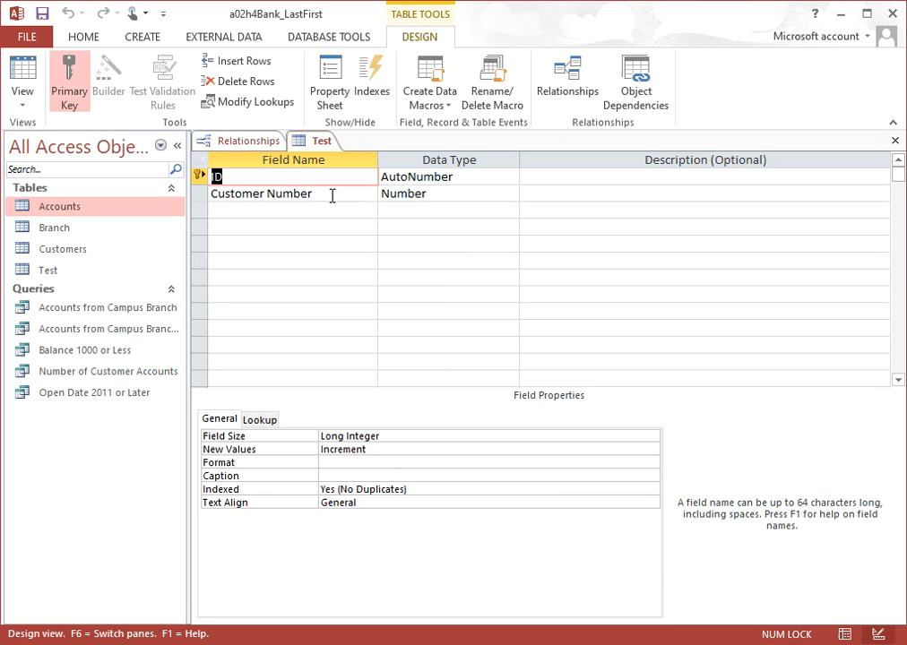
- Remove the space from the Customer Number field name so it reads CustomerNumber
click(267, 195)
key(BackSpace)
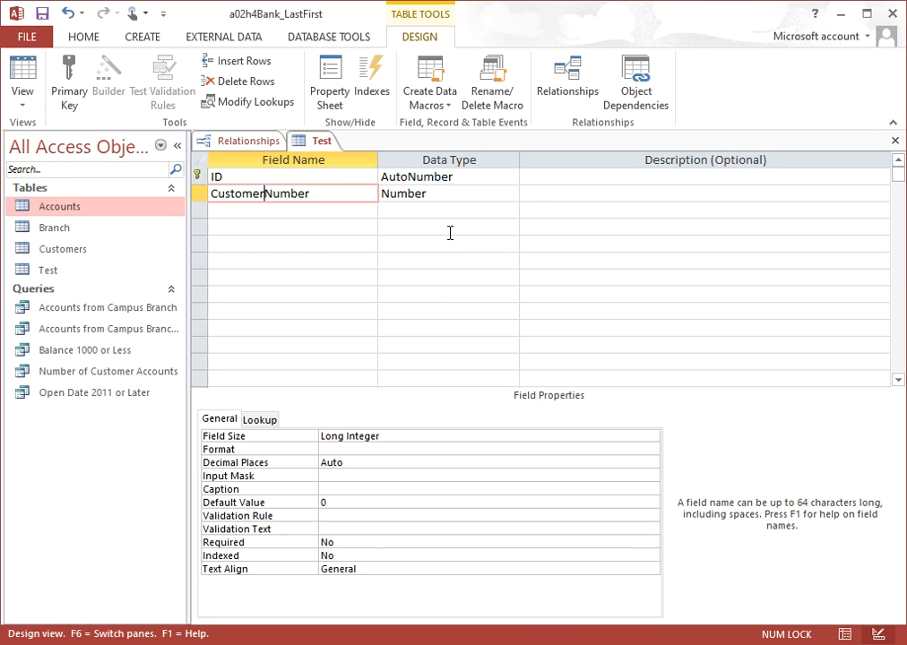
click(328, 191)
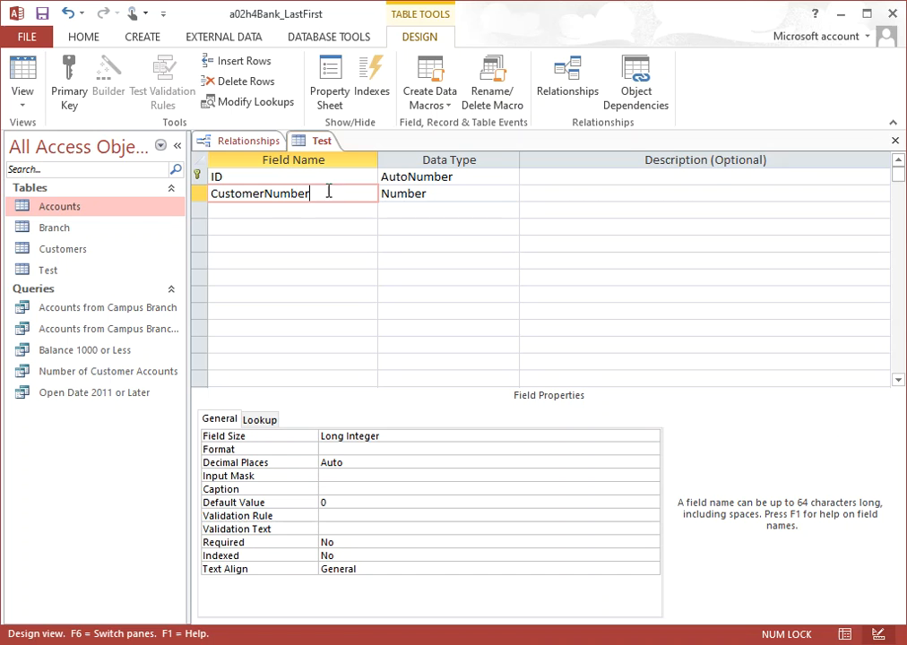
- Review the data types available for the Test table's ID field and keep AutoNumber
click(457, 176)
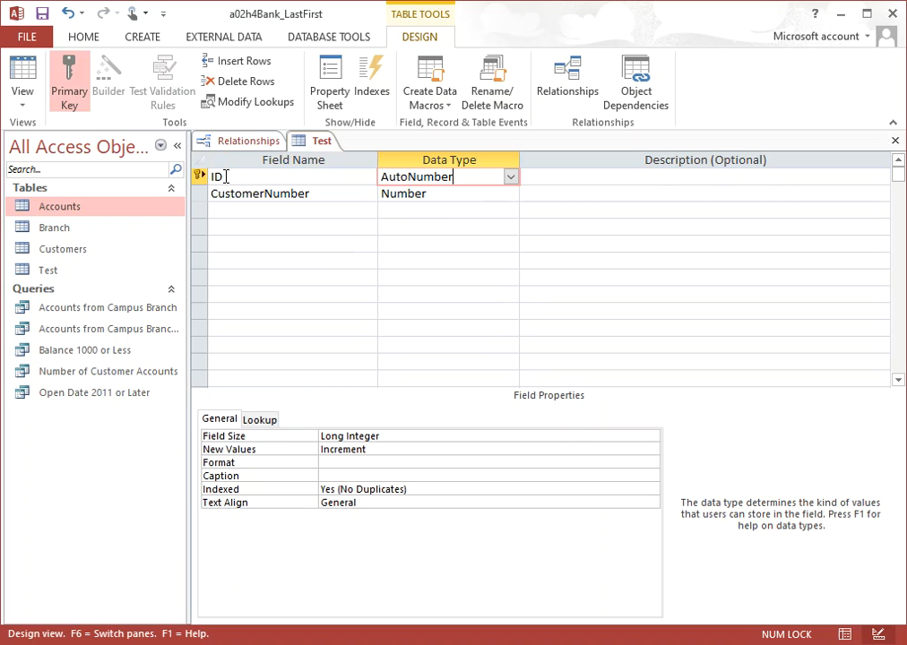
click(511, 180)
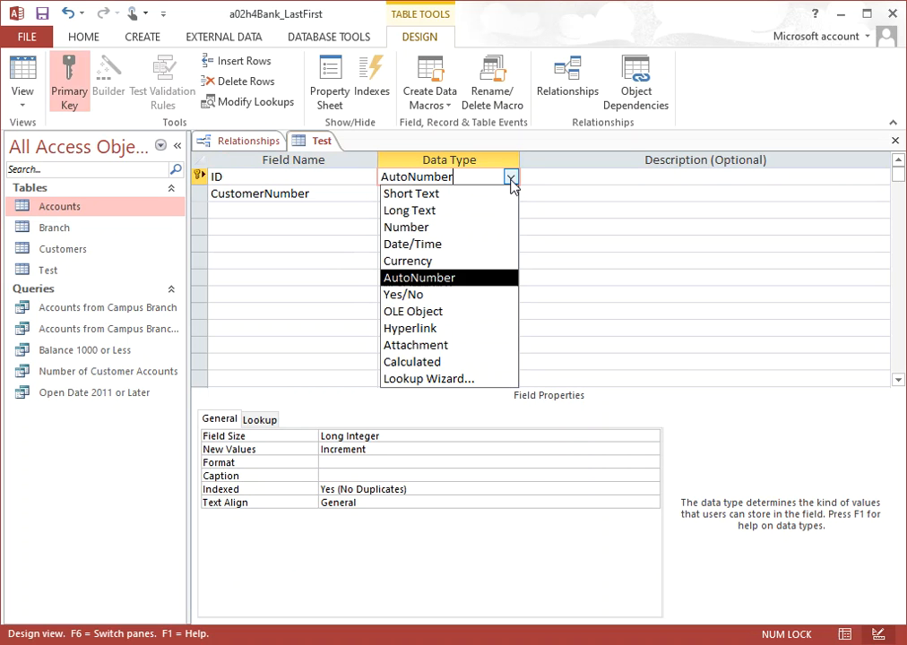
click(439, 277)
- Rename the CustomerNumber field as CustomerID and compare its data type with that of the ID field
click(430, 193)
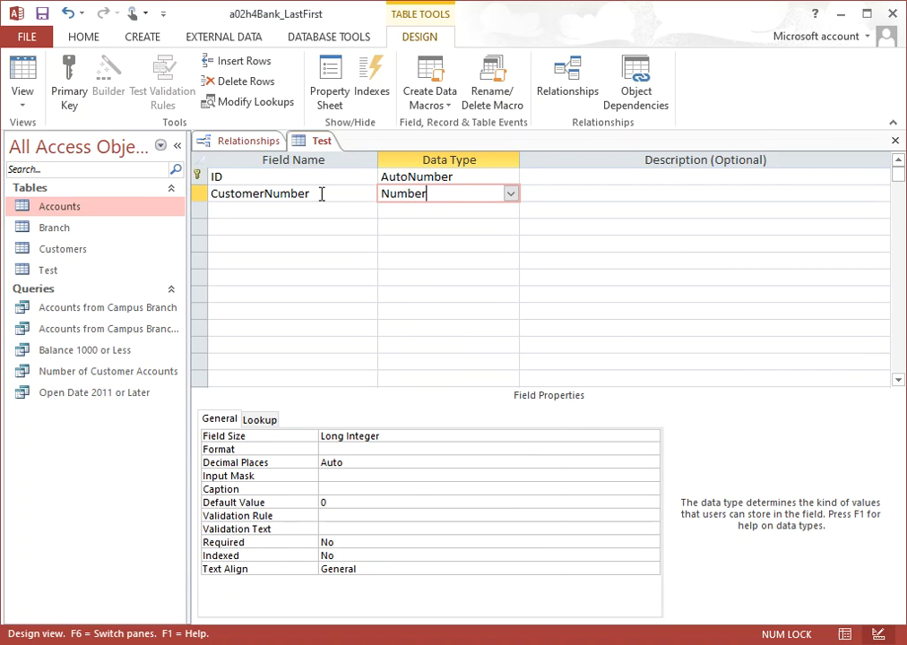
key(shift+Tab)
text(Cu)
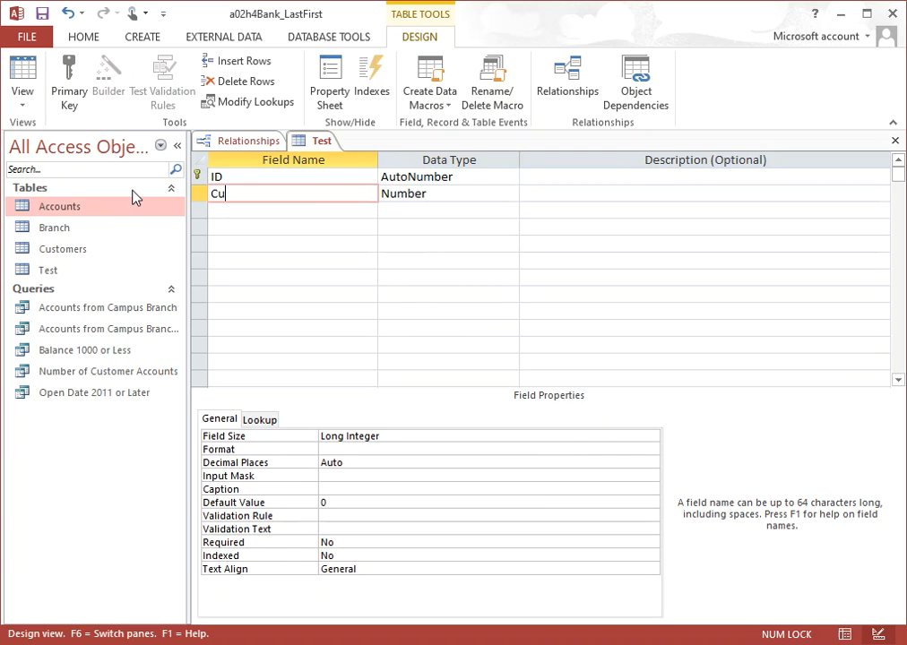
text(stomerID)
click(443, 193)
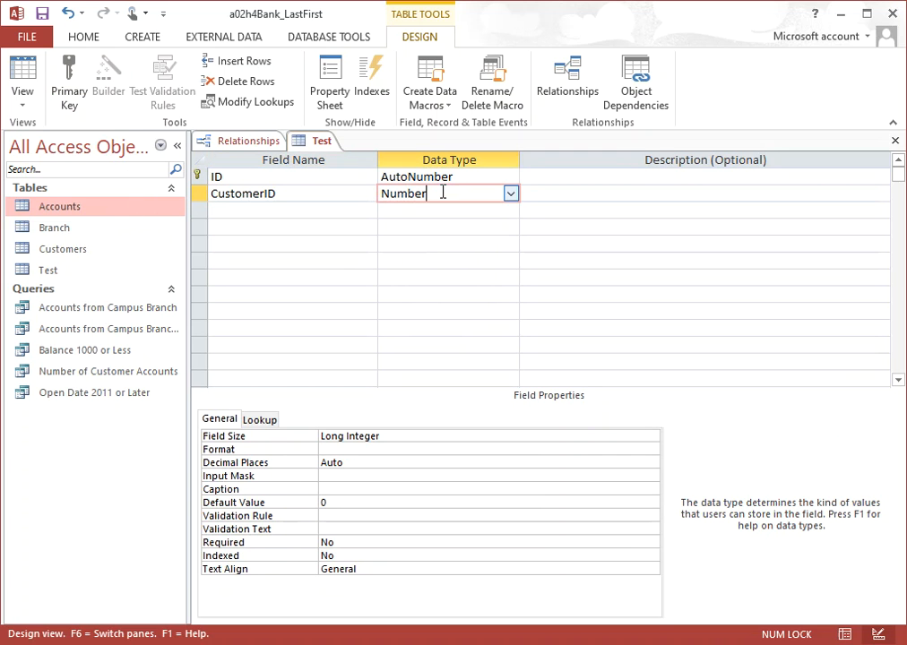
click(446, 176)
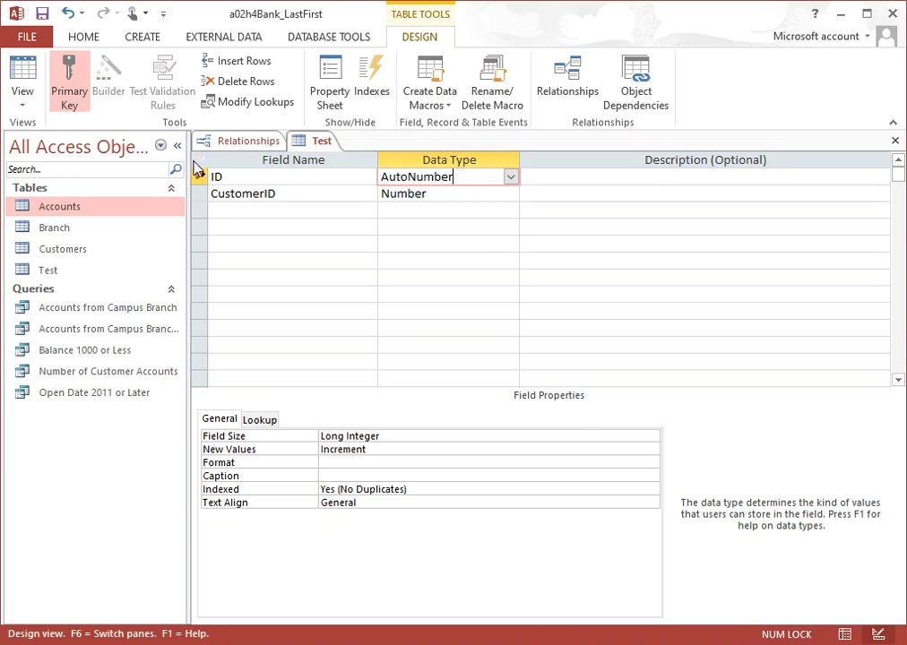
- Rename the Test table's ID field as Customer#
click(218, 177)
double_click(216, 176)
text(Customer)
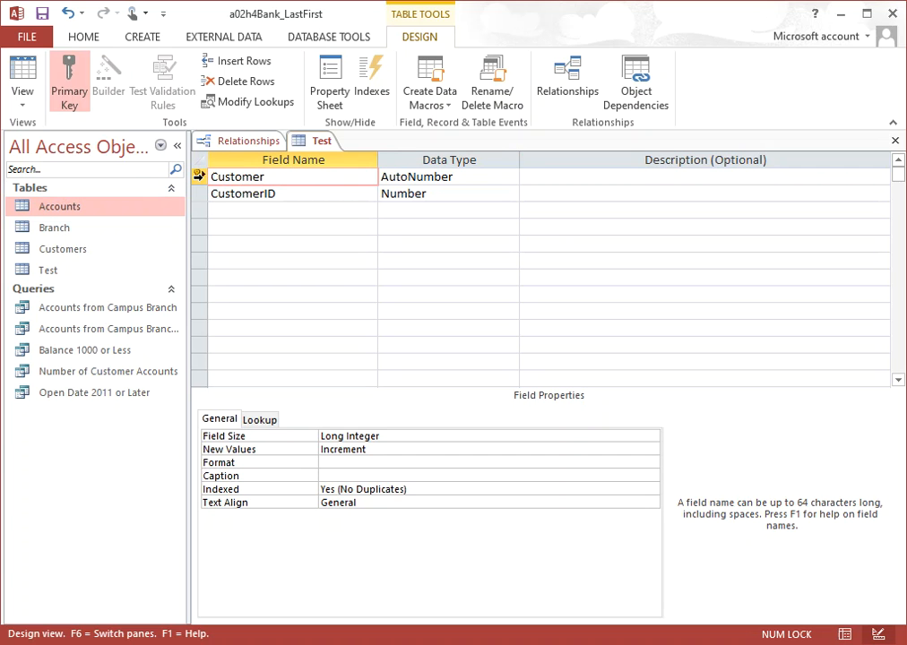
text(#)
click(252, 194)
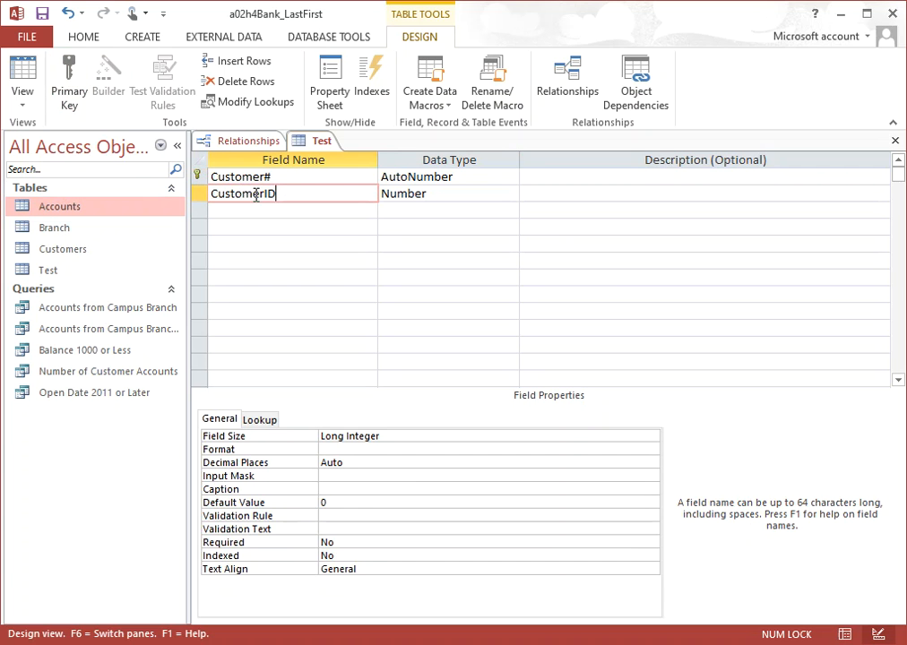
- Close the Test table without saving its design changes
right_click(320, 146)
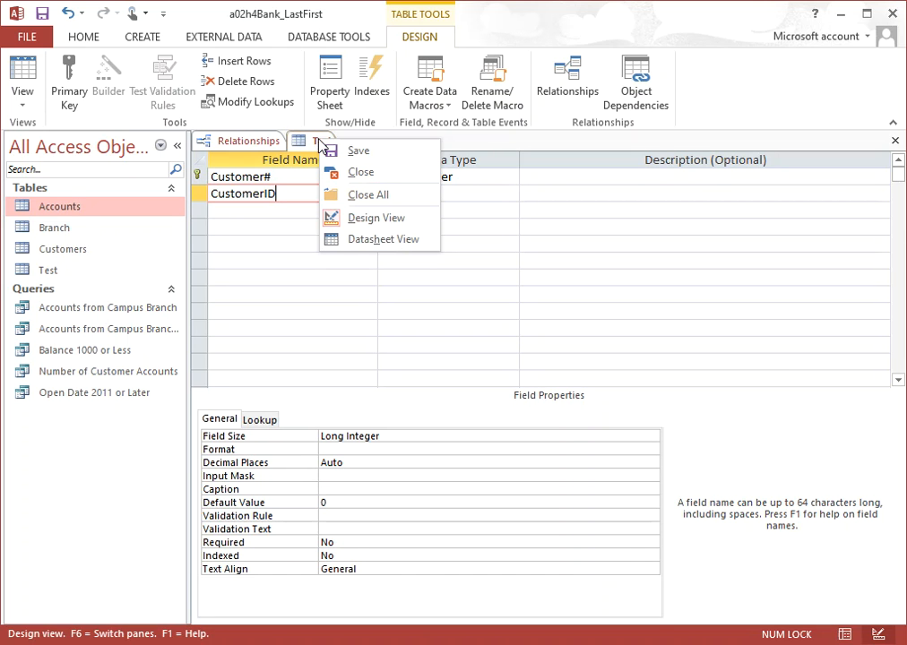
click(396, 181)
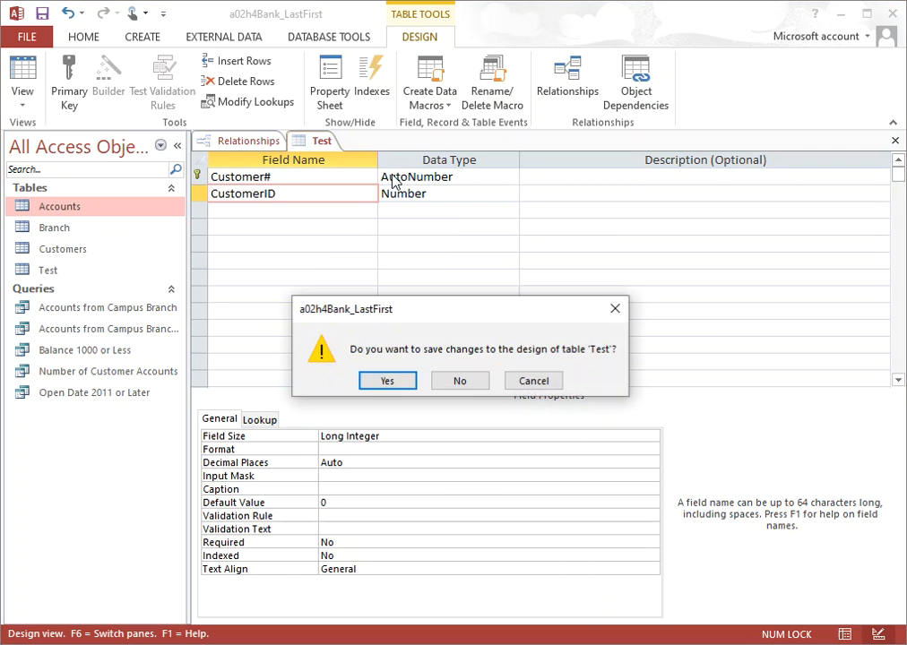
click(459, 381)
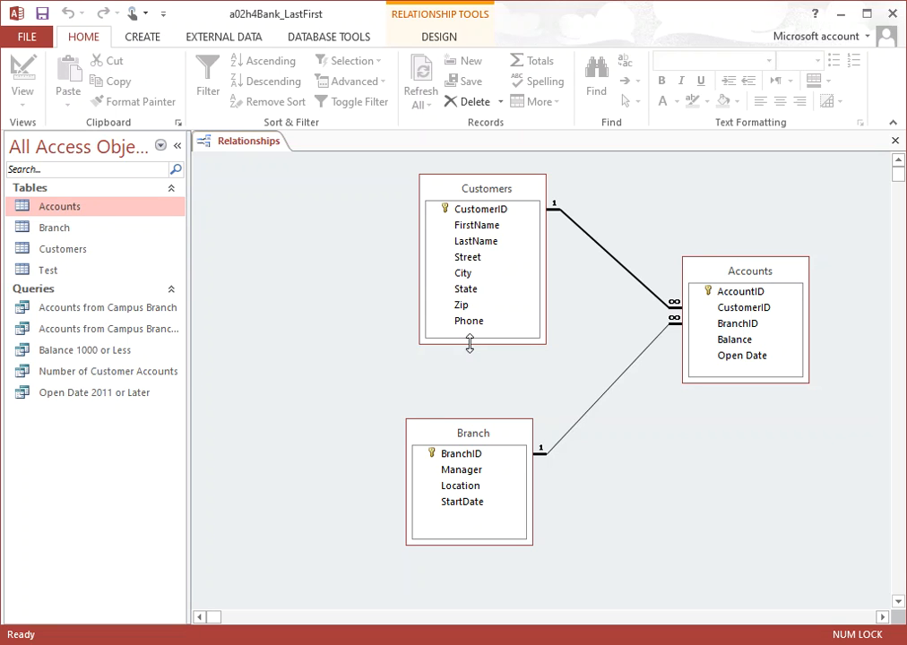
- Examine the linked CustomerID fields, relationship type and join properties of the relationship between Customers and Accounts
double_click(625, 272)
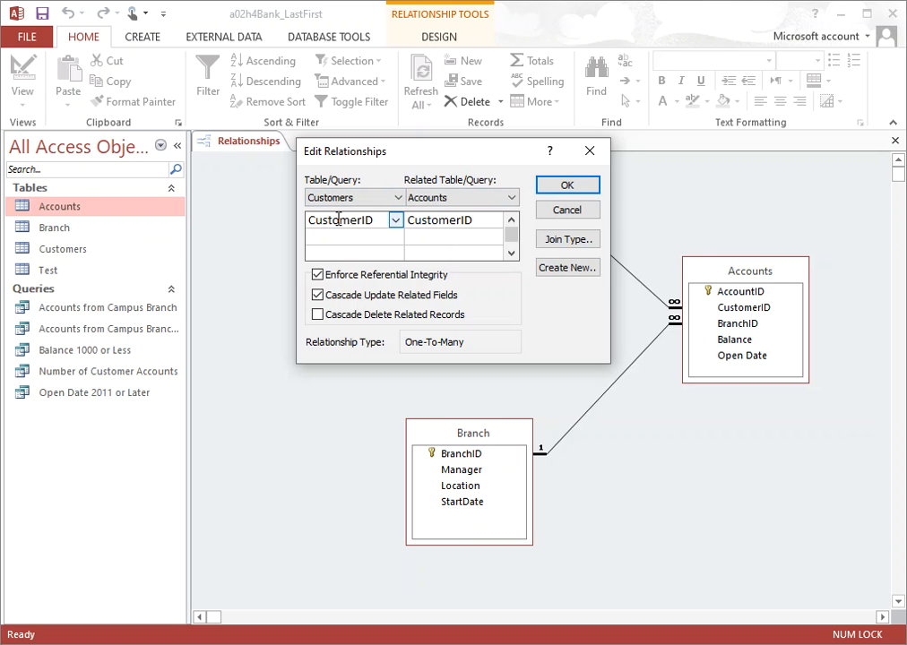
click(441, 219)
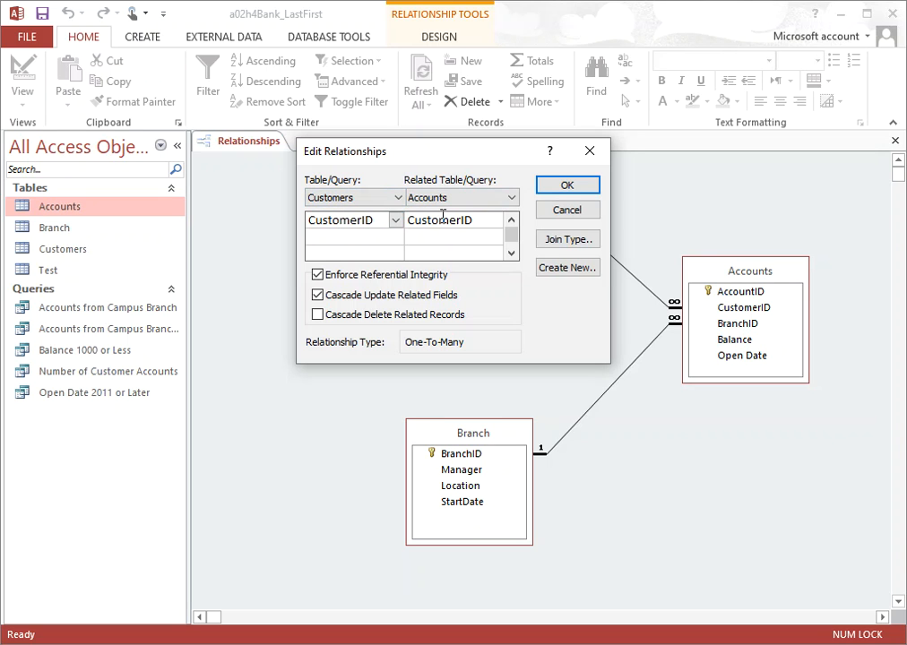
click(363, 220)
click(450, 220)
click(350, 219)
click(460, 219)
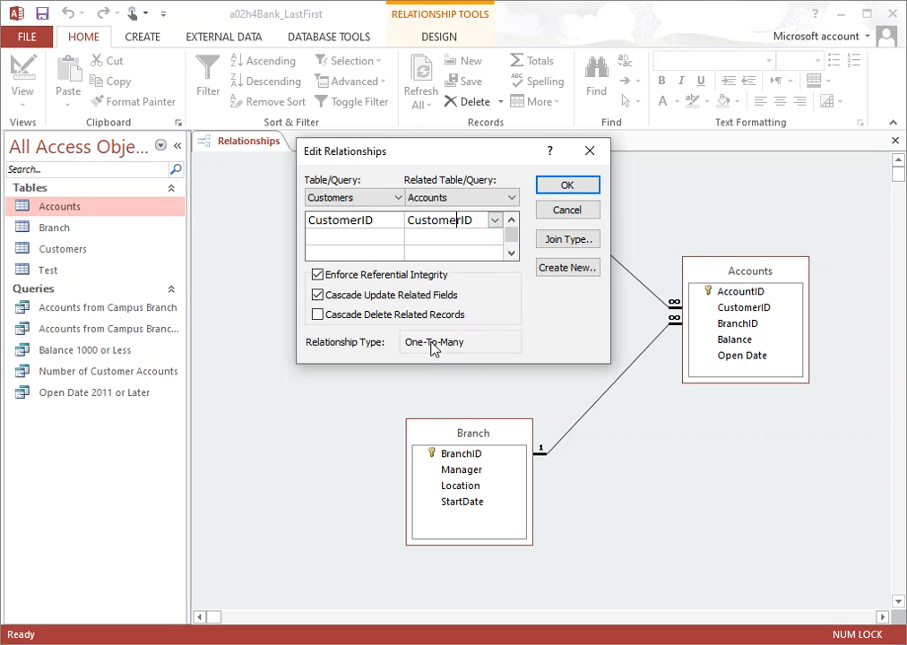
click(577, 240)
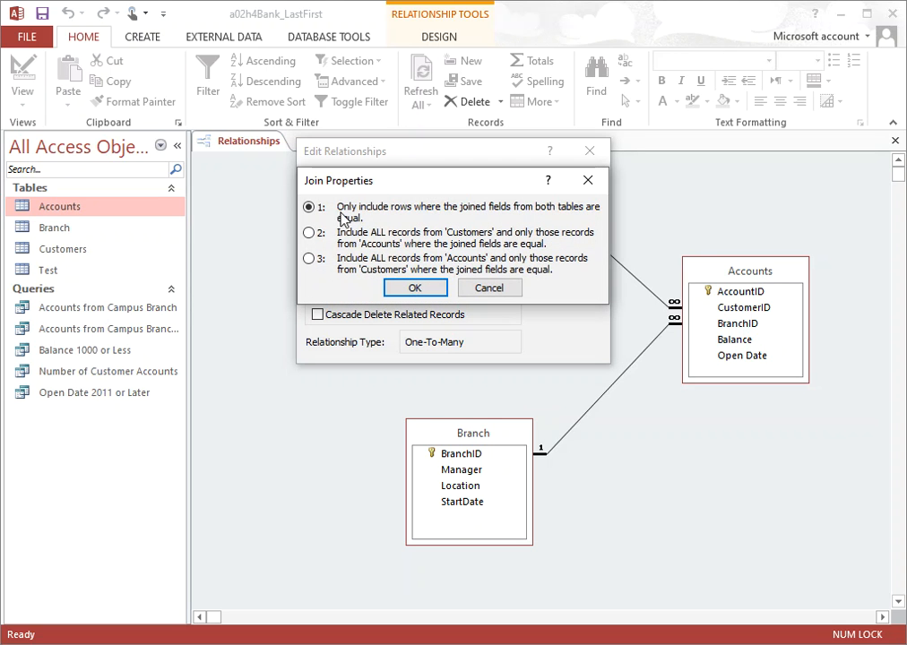
click(589, 182)
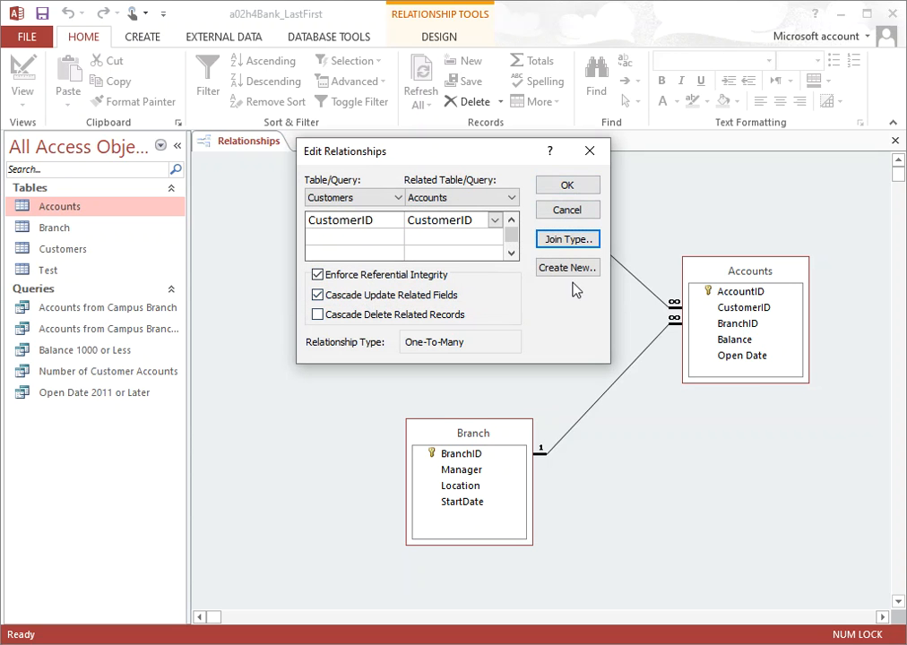
click(600, 150)
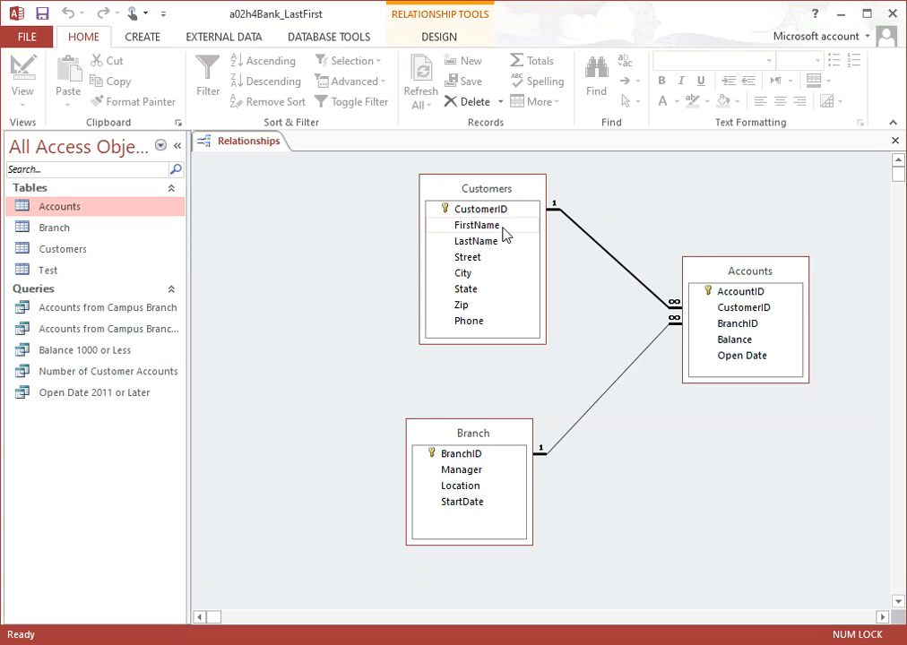
- Delete the relationship between the Customers and Accounts tables
right_click(578, 229)
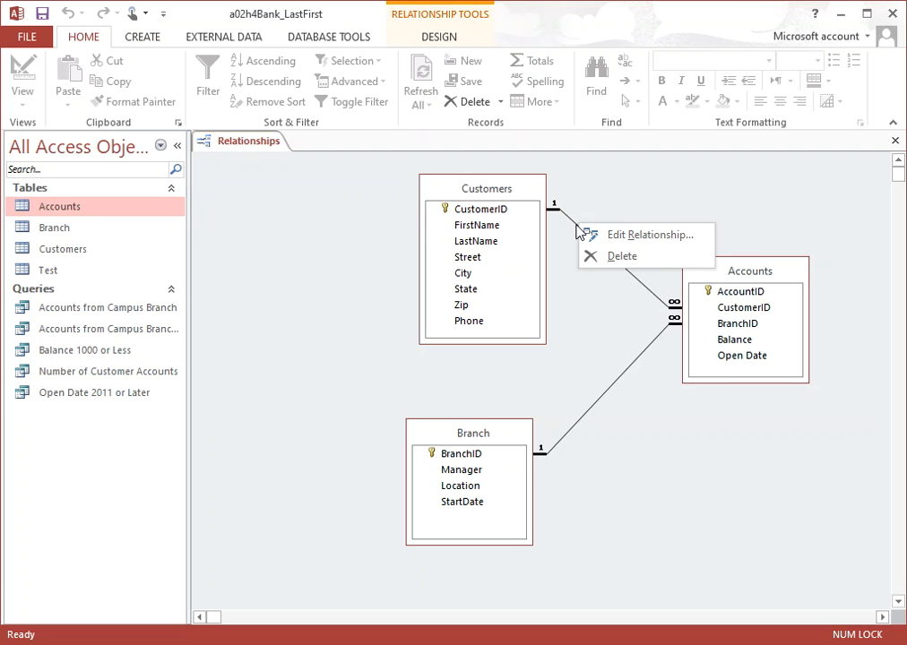
click(619, 256)
click(417, 380)
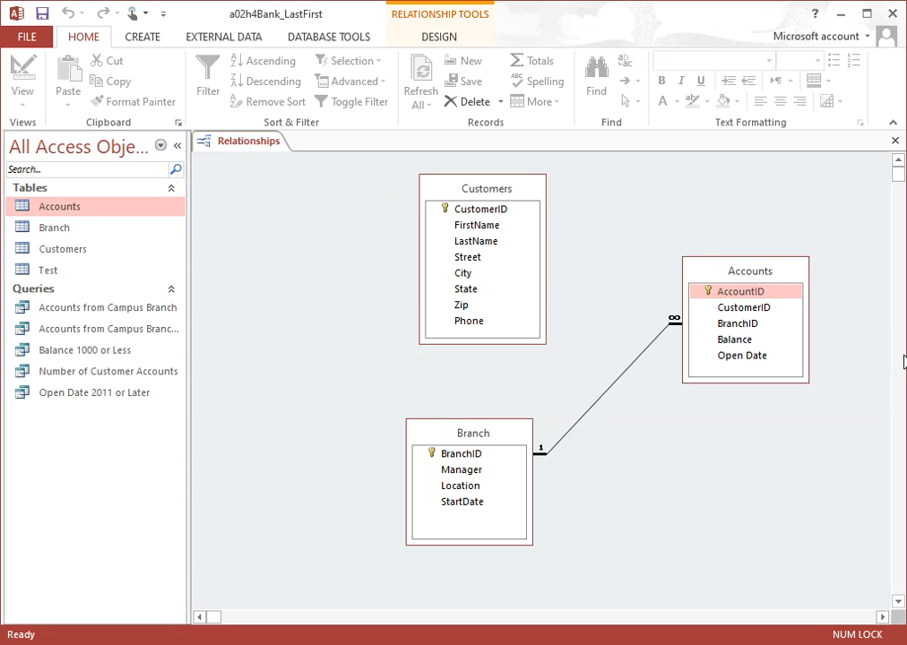
- Create a relationship from CustomerID in Customers to CustomerID in Accounts, enforcing referential integrity
click(505, 213)
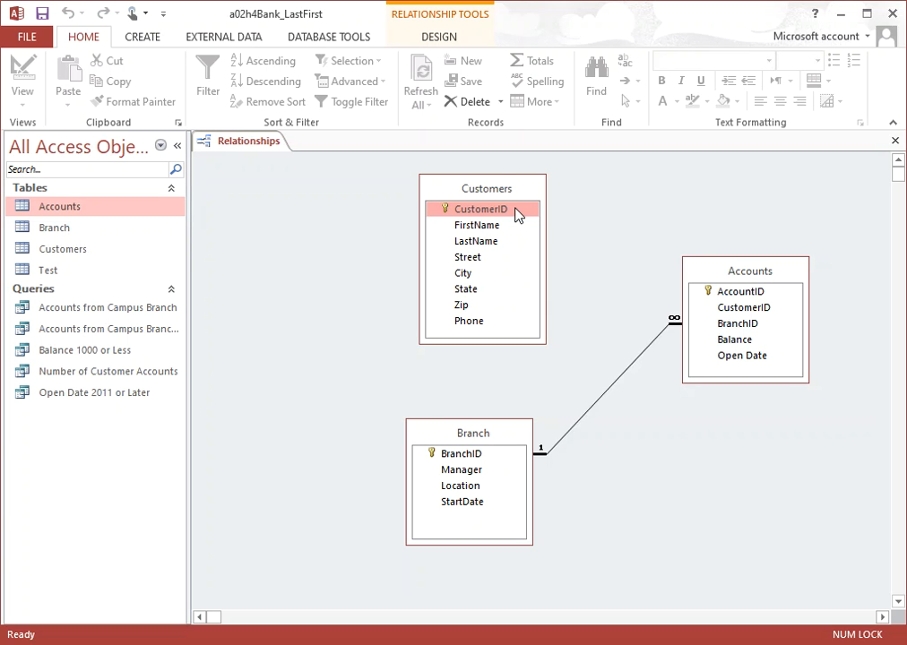
drag(518, 215, 741, 316)
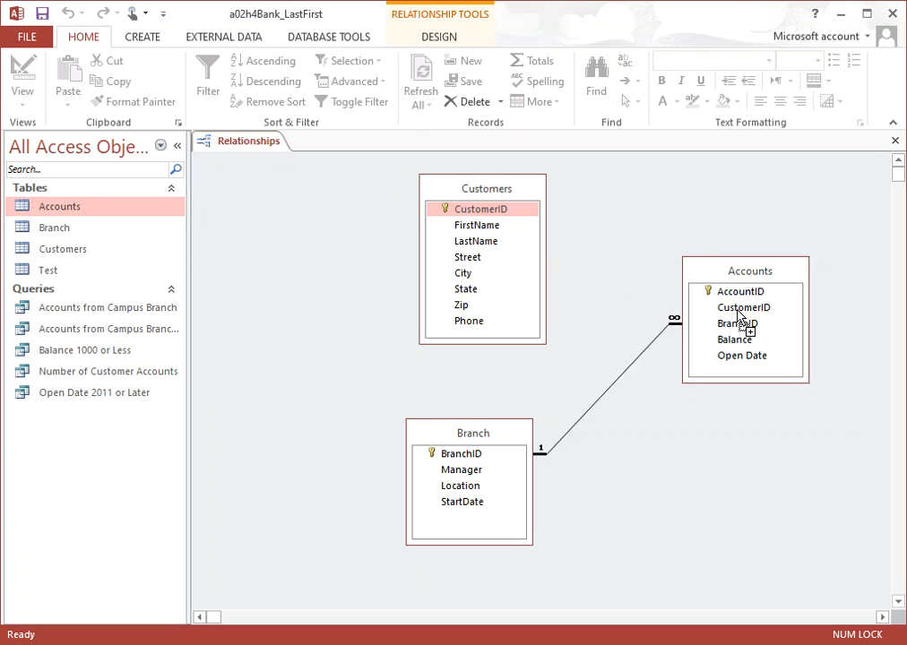
drag(739, 316, 741, 318)
drag(741, 312, 740, 310)
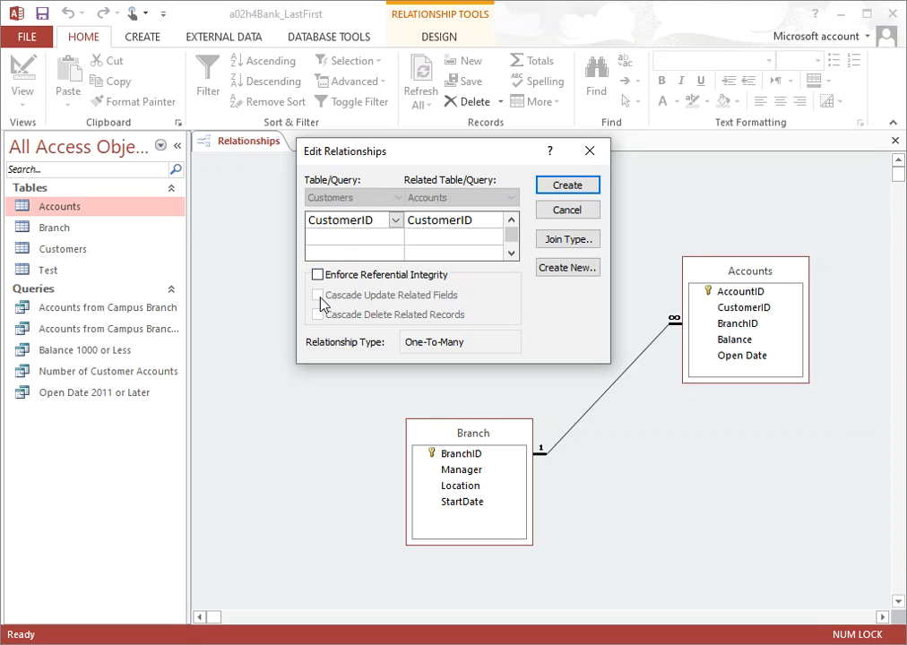
click(318, 275)
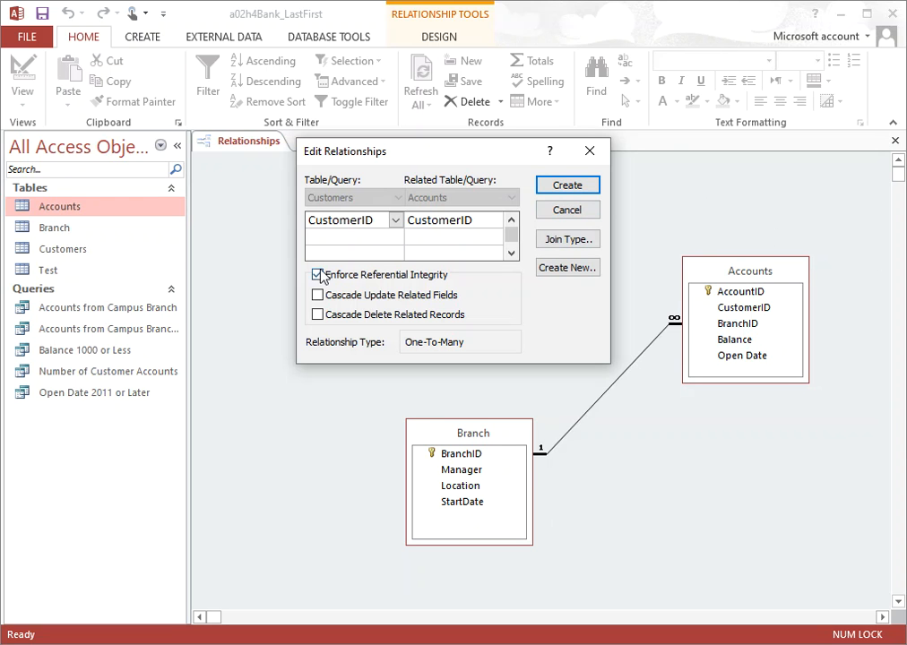
click(583, 188)
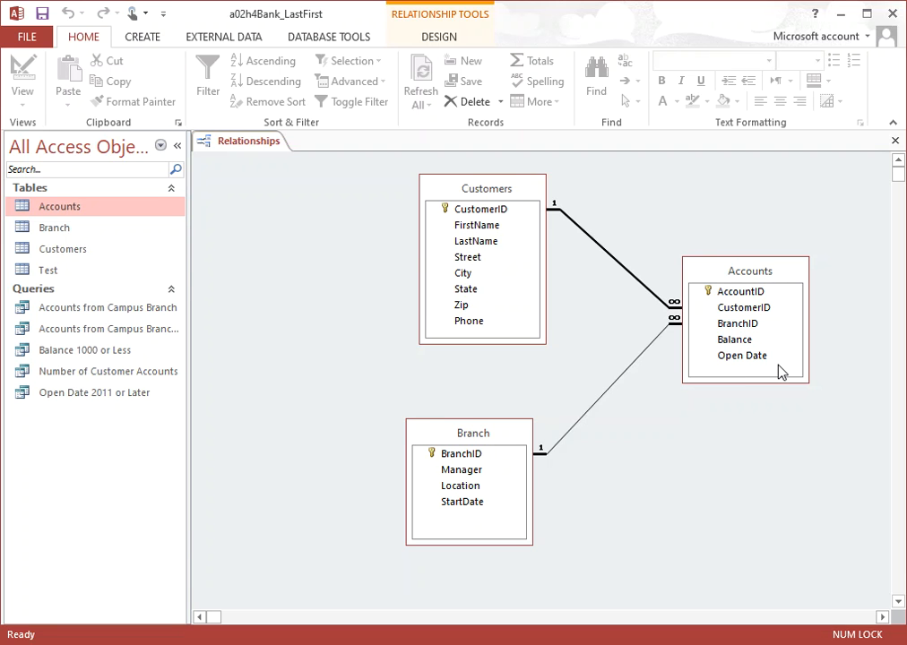
- Edit the relationship between Customers and Accounts to cascade updates to related fields
double_click(570, 216)
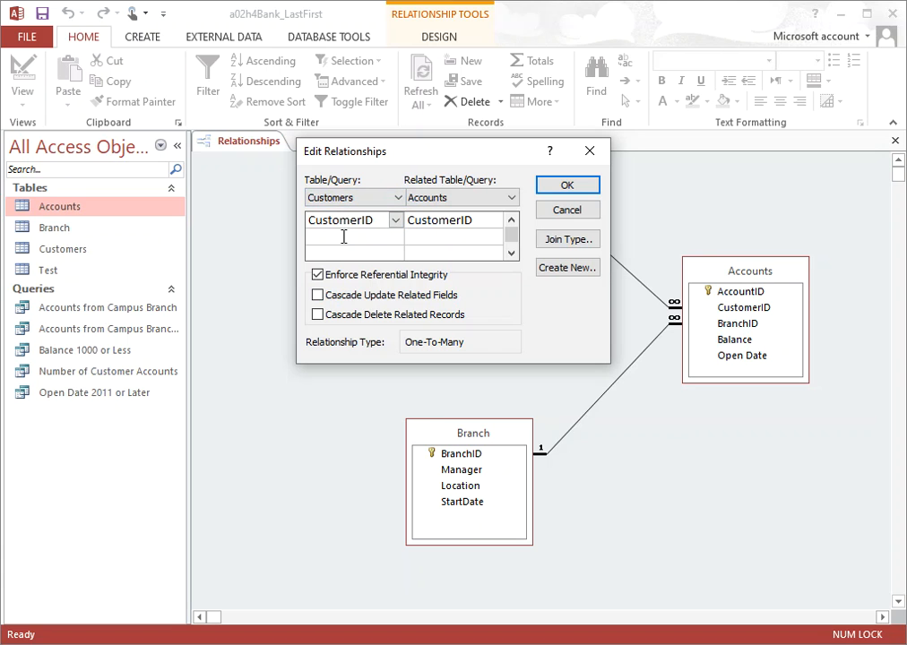
click(343, 237)
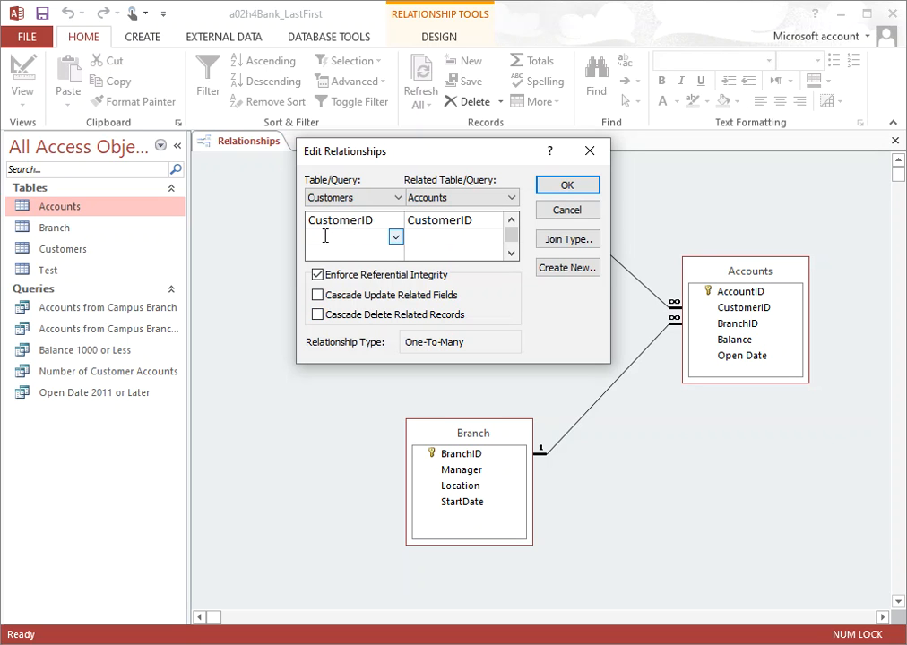
click(327, 236)
click(449, 238)
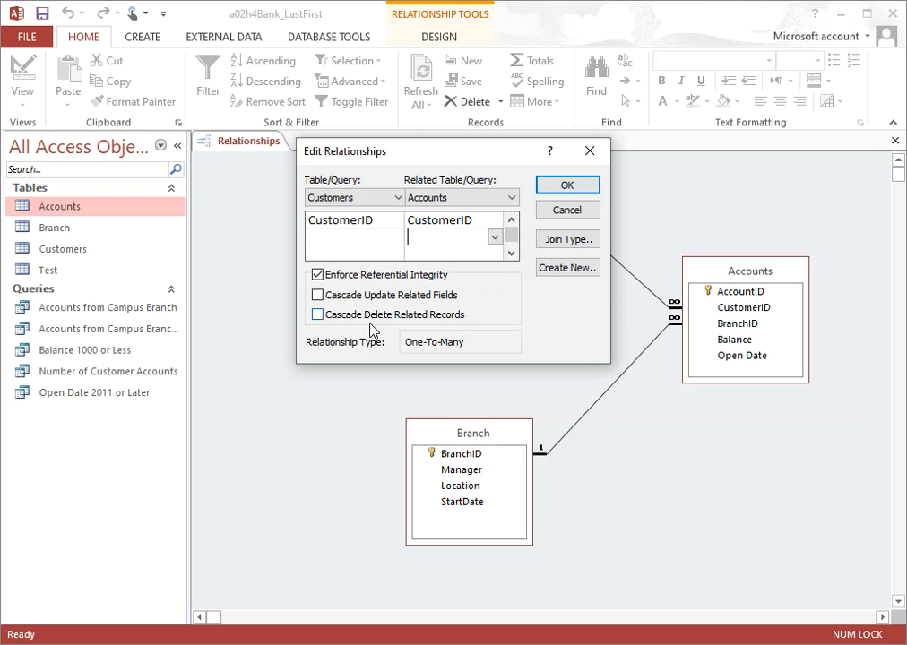
click(338, 235)
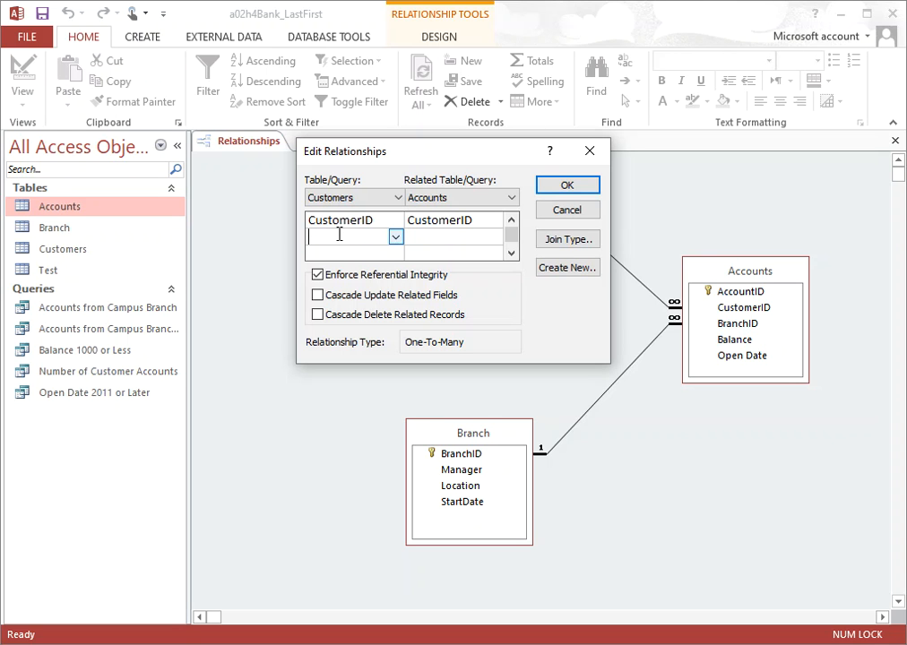
click(317, 296)
click(568, 185)
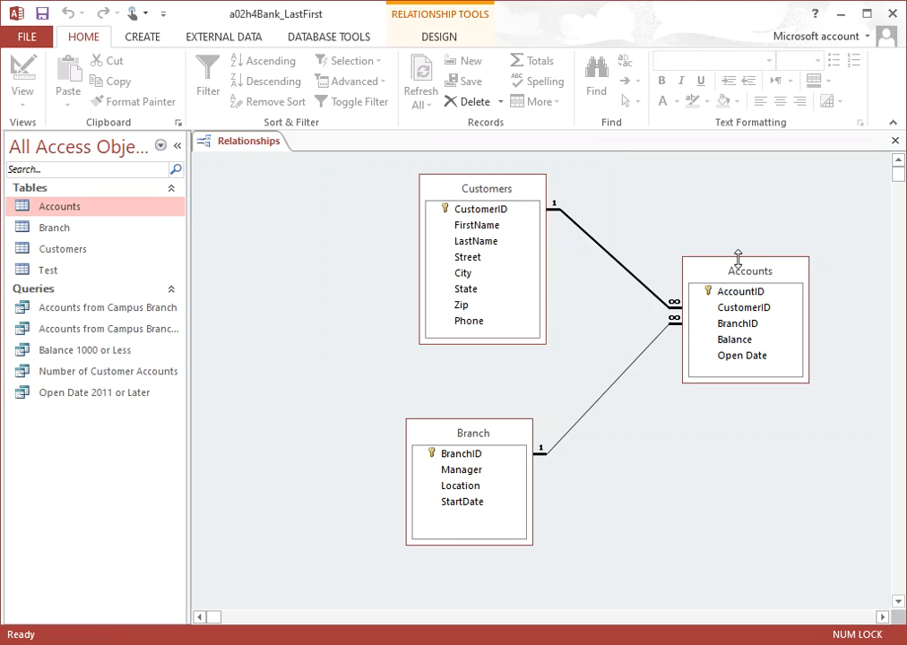
- Open the Accounts from Campus Branch Sorted query and the Branch table, and review the manager, start date and location fields
double_click(116, 329)
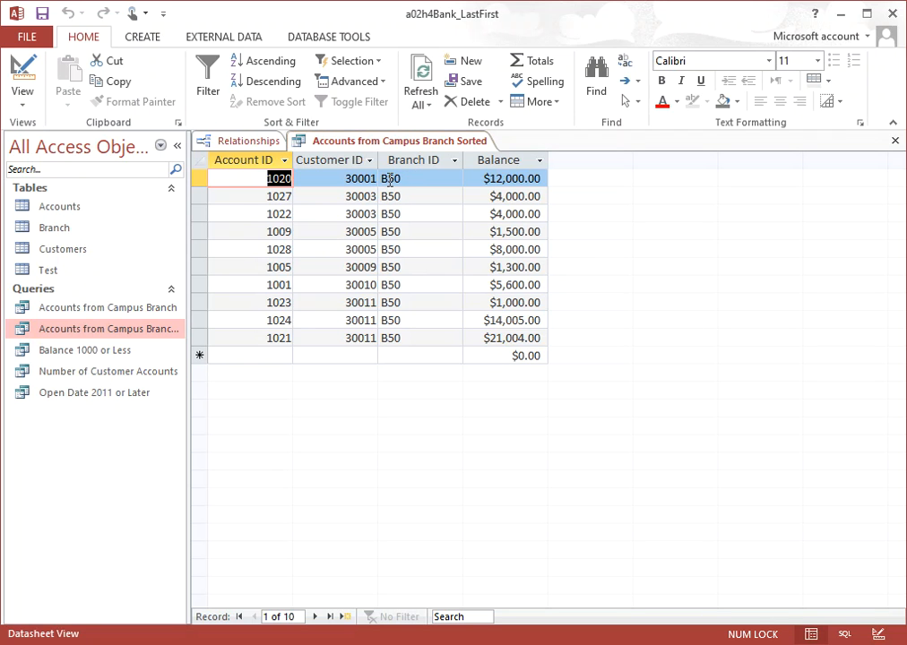
double_click(67, 228)
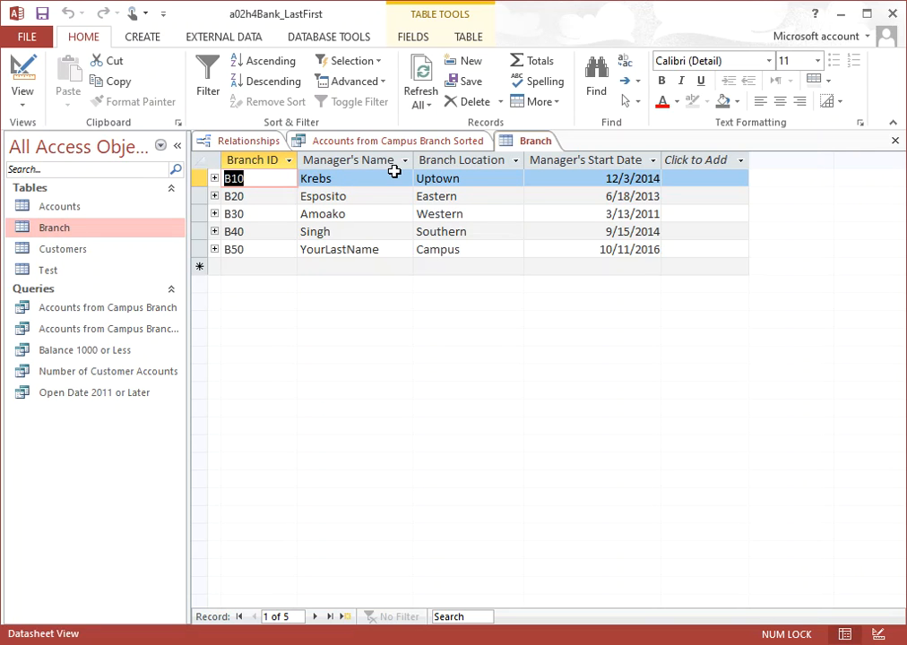
click(352, 179)
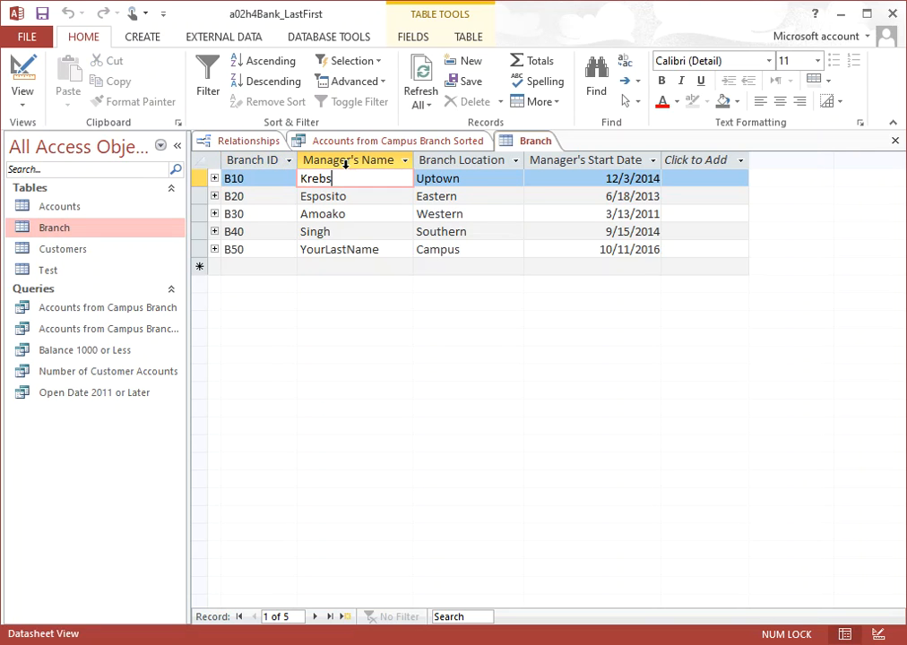
click(586, 180)
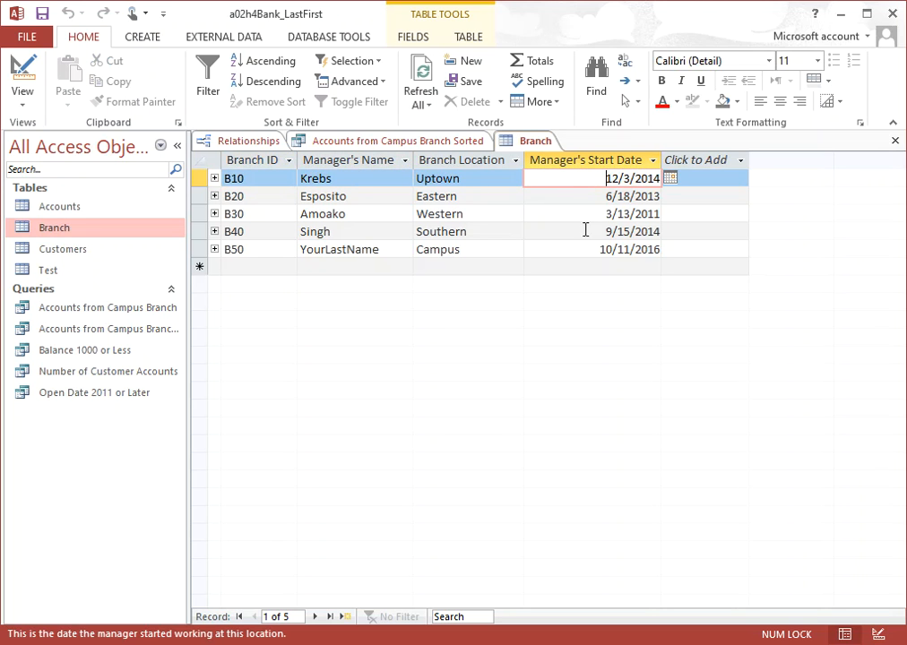
click(470, 177)
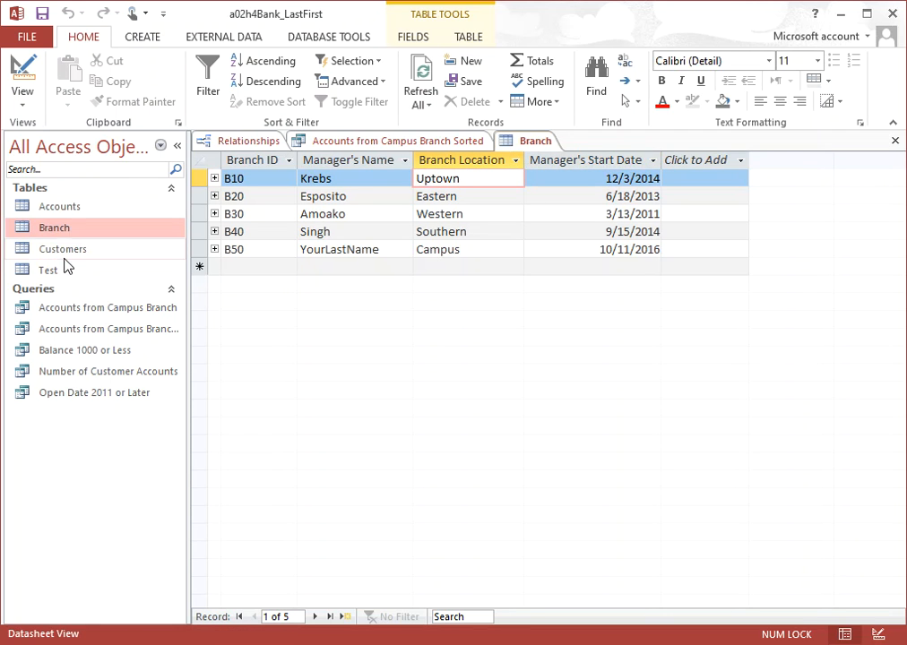
- Open the Accounts table and compare its Balance field with the Branch ID and Balance columns of the Accounts from Campus Branch Sorted query
double_click(71, 208)
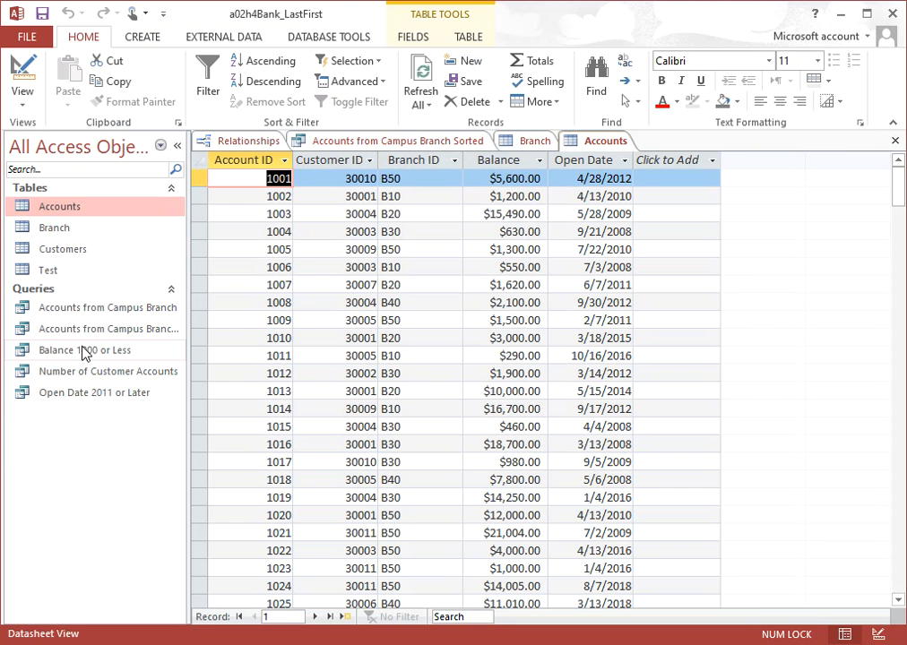
click(454, 145)
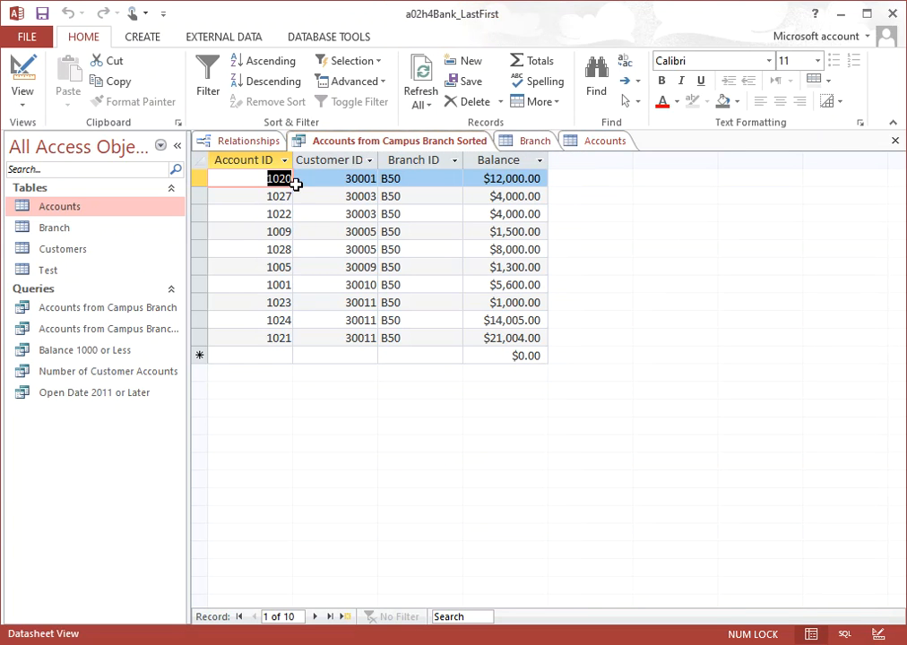
click(420, 180)
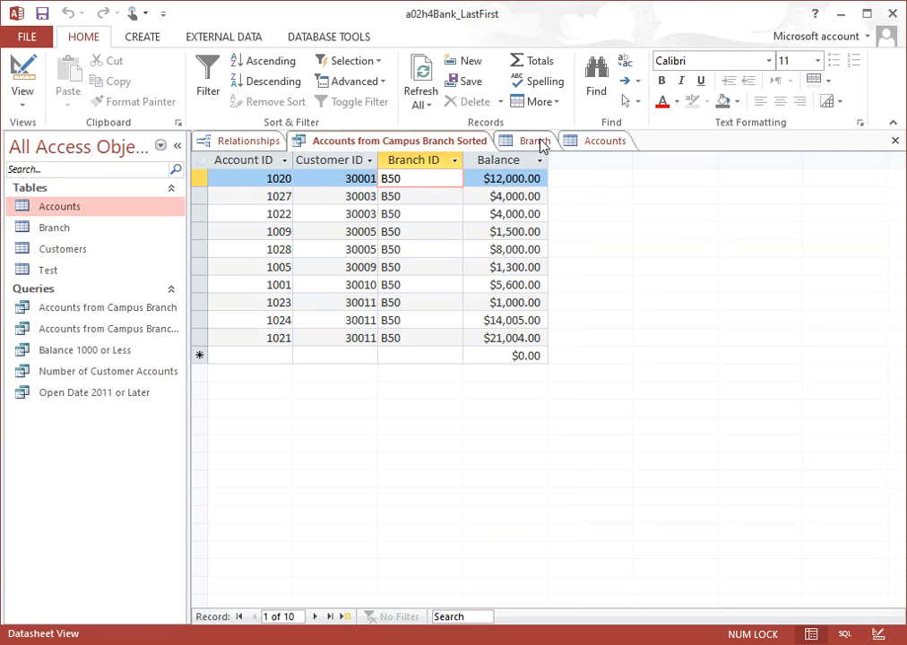
click(617, 149)
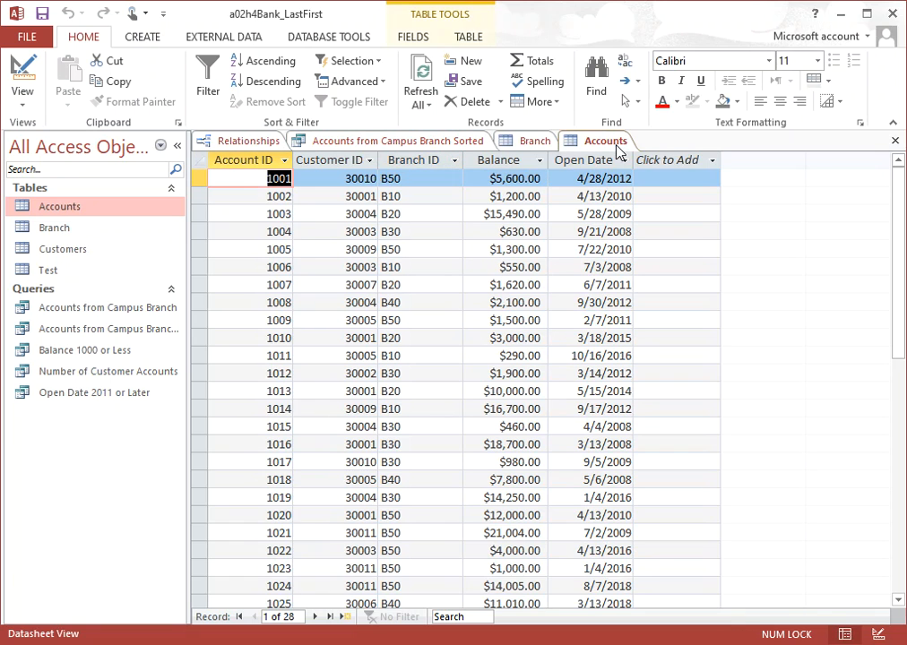
click(507, 162)
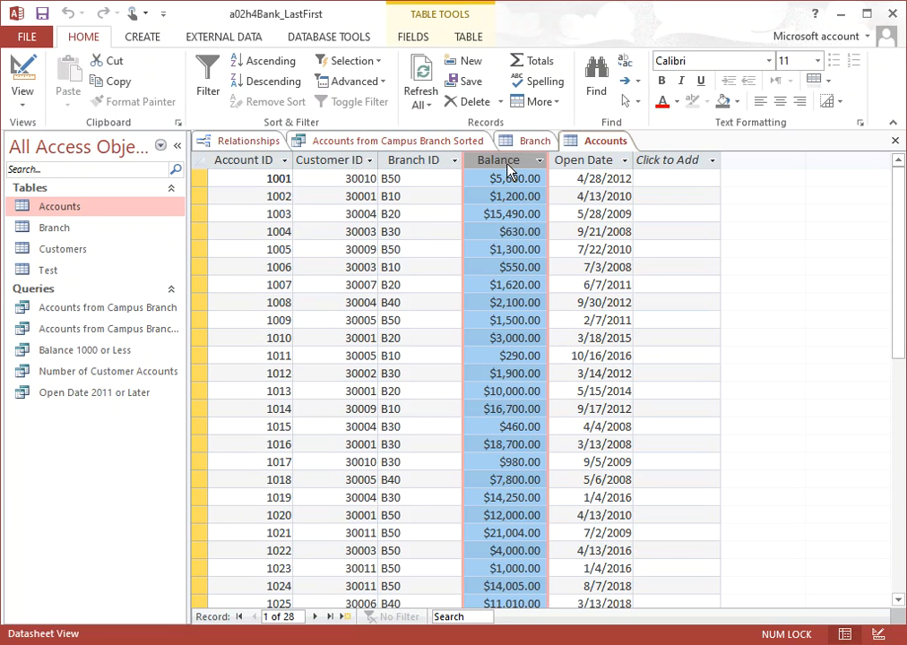
click(355, 145)
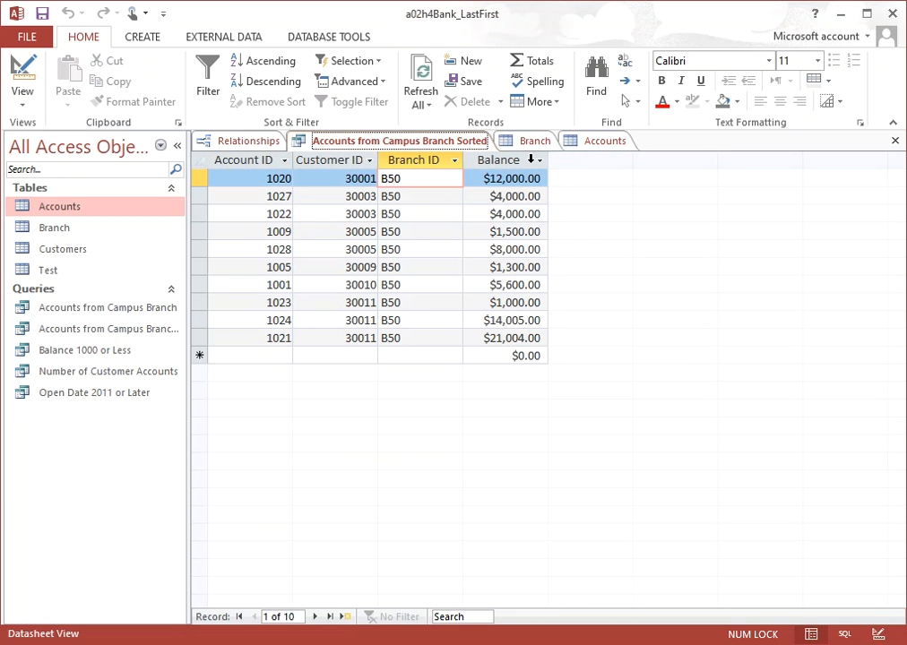
key(Tab)
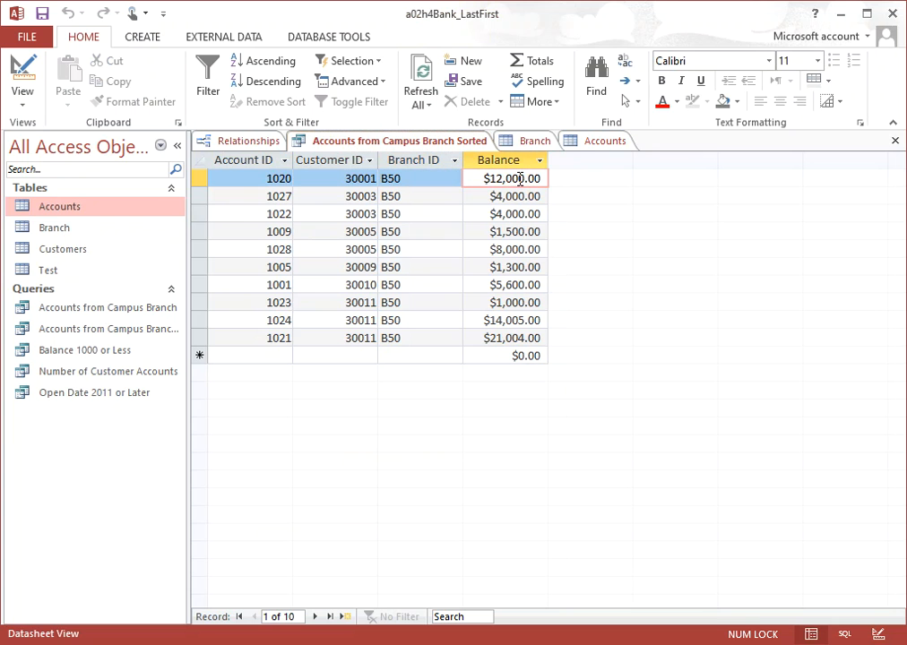
- Check the Customer ID and Account ID fields of the Accounts from Campus Branch Sorted query against the fields of the Accounts table
click(327, 180)
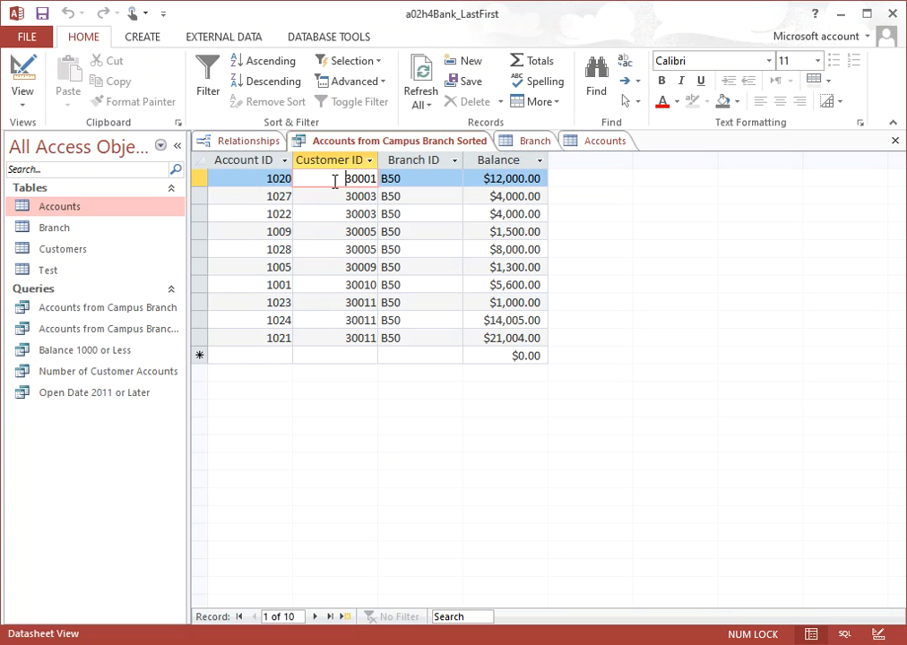
click(262, 179)
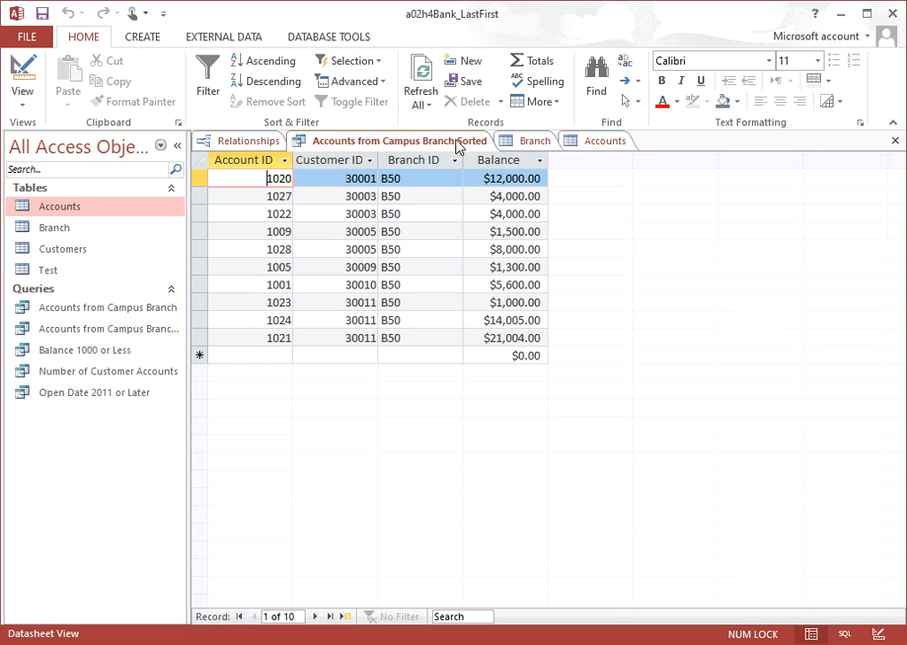
click(617, 144)
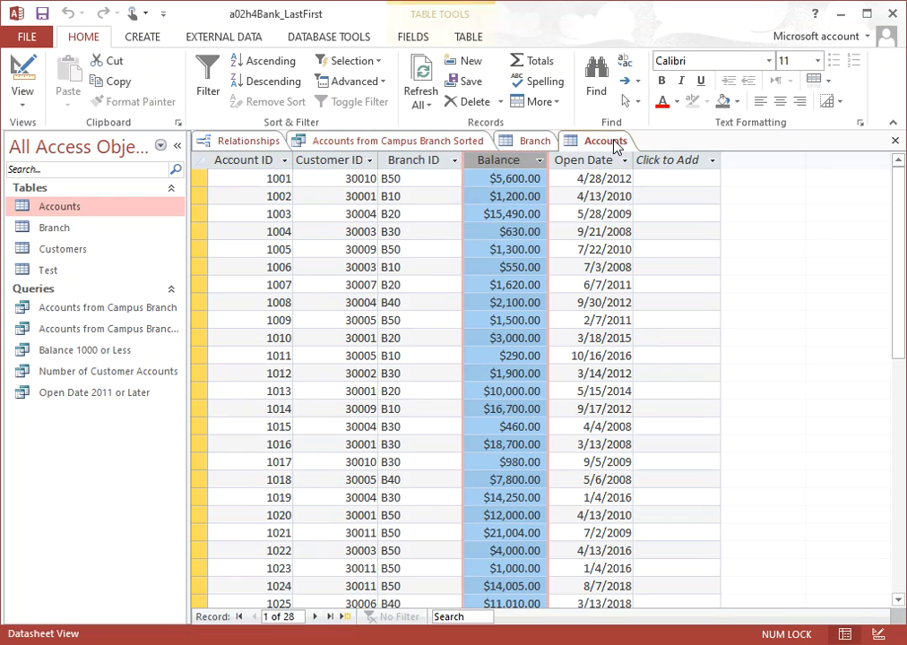
click(496, 178)
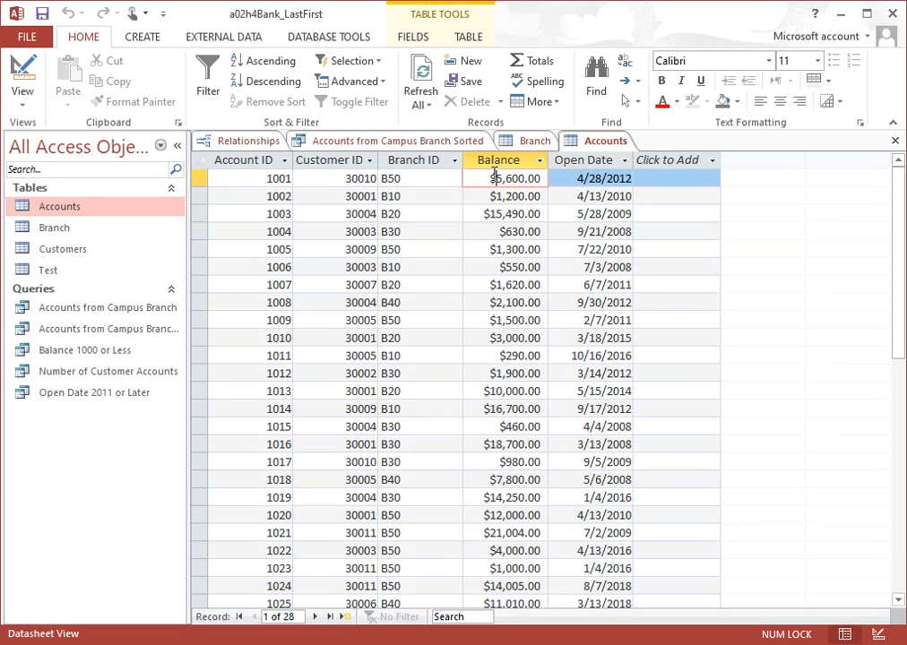
- Compare the Branch ID field in the Accounts from Campus Branch Sorted query with the Branch ID field in the Branch table
click(378, 145)
click(404, 178)
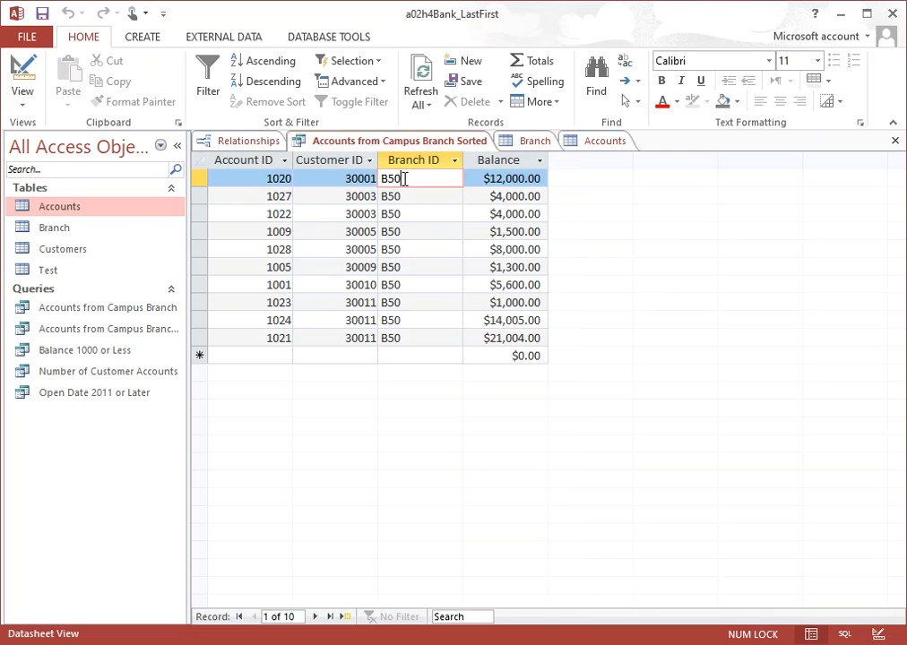
click(529, 145)
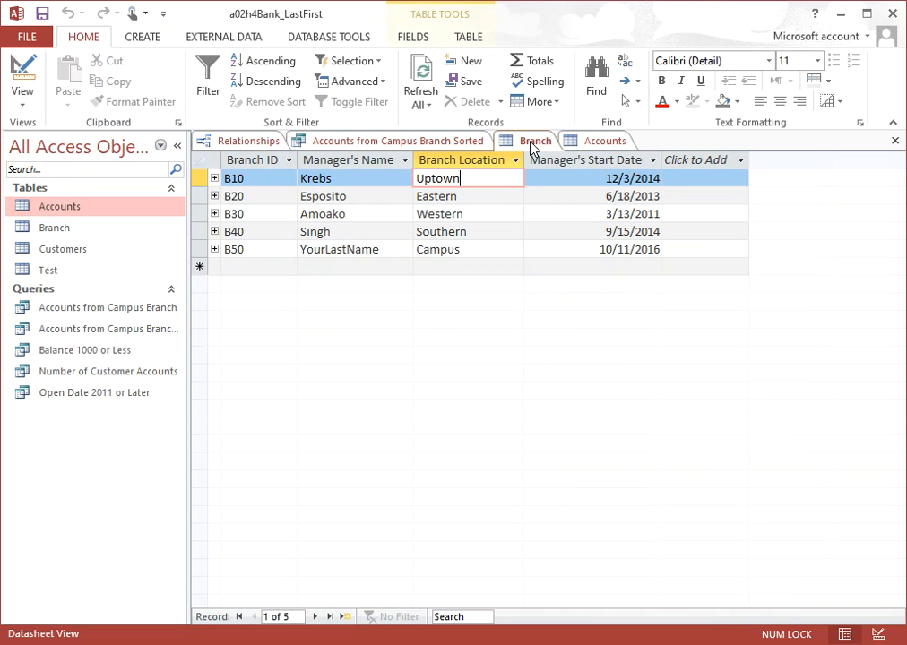
click(252, 176)
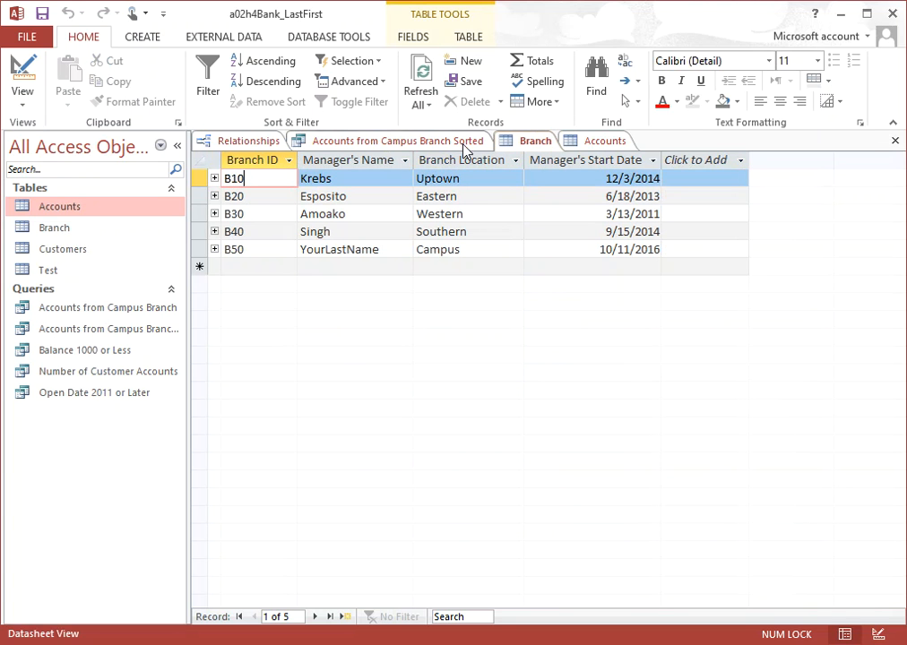
- Return to the Accounts from Campus Branch Sorted query and trace its Customer ID and Account ID fields to the Accounts table
click(401, 141)
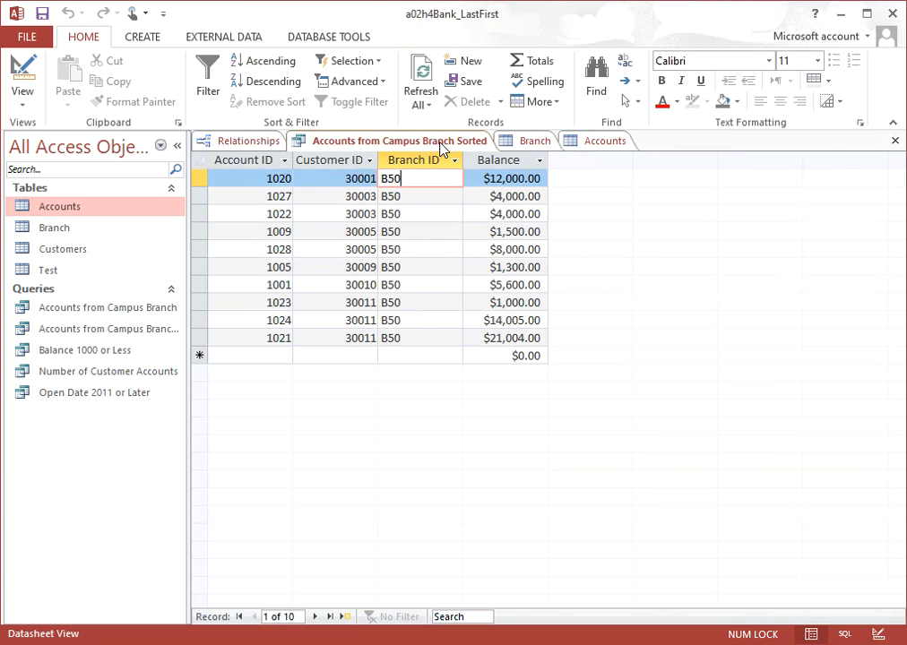
click(330, 182)
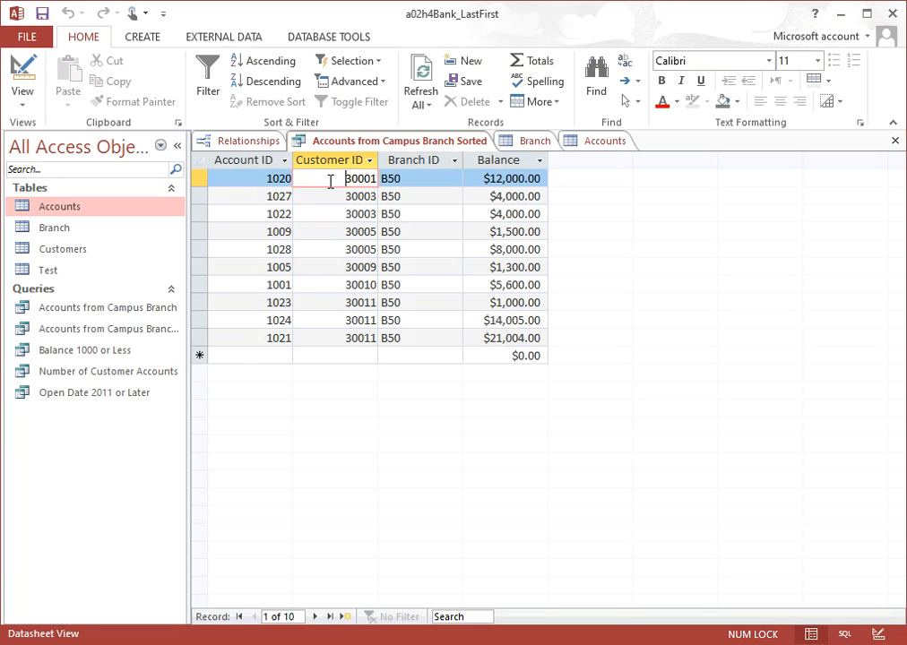
click(259, 184)
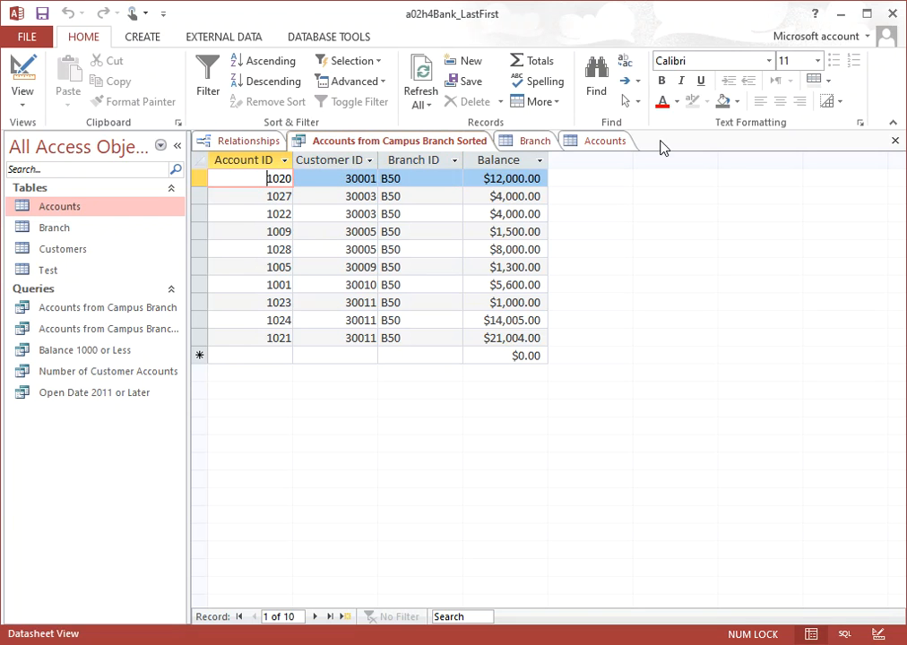
click(613, 143)
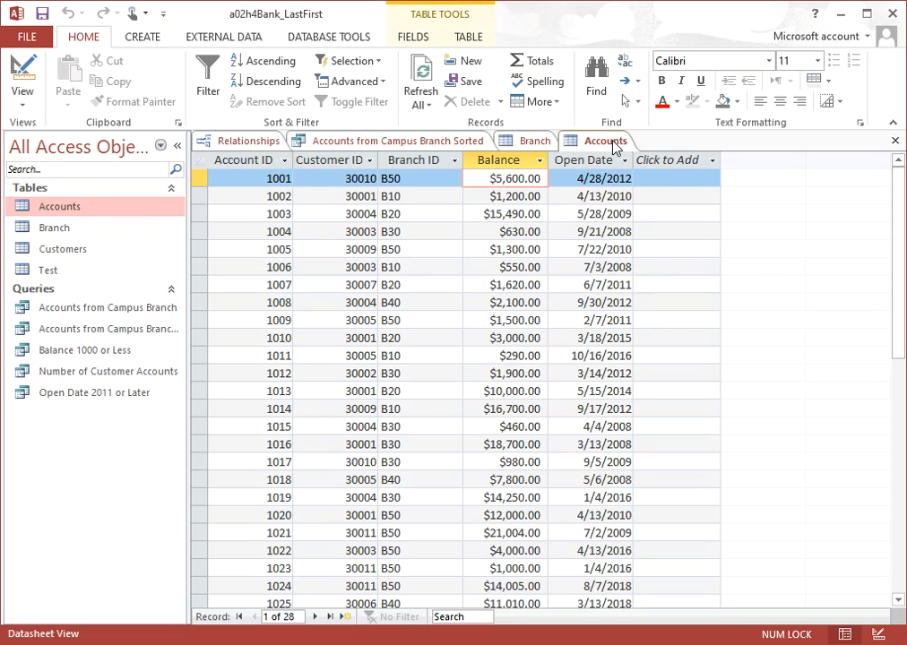
- View the related accounts of branch B10 in the Branch table and of the first record in the Customers table
click(538, 143)
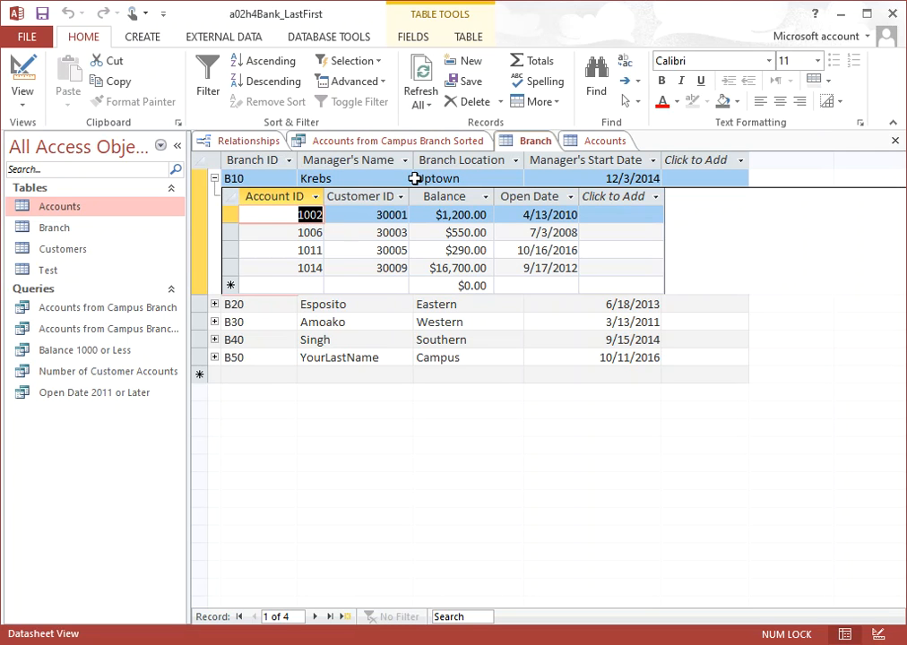
click(215, 180)
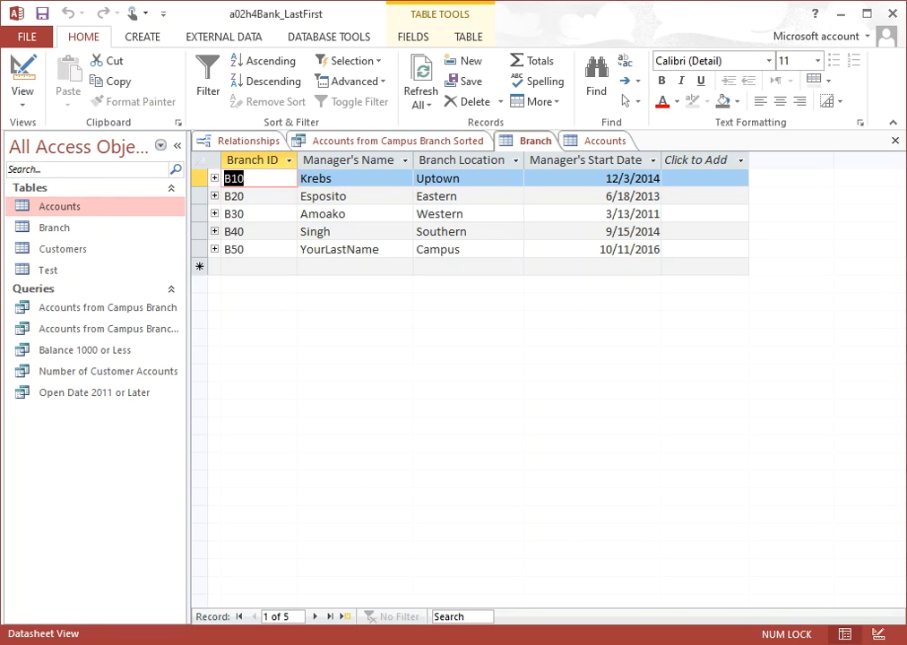
double_click(48, 251)
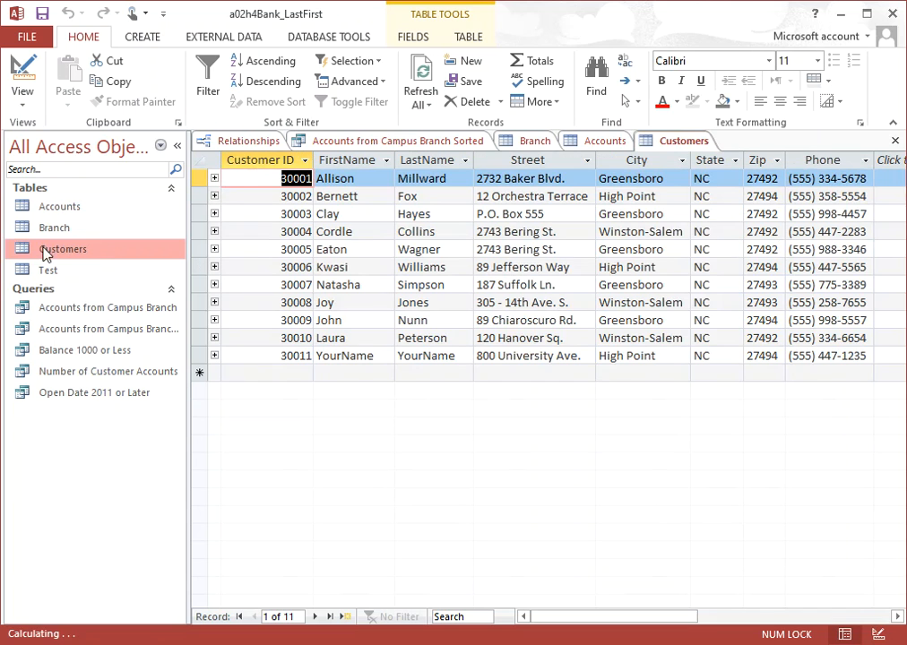
click(215, 179)
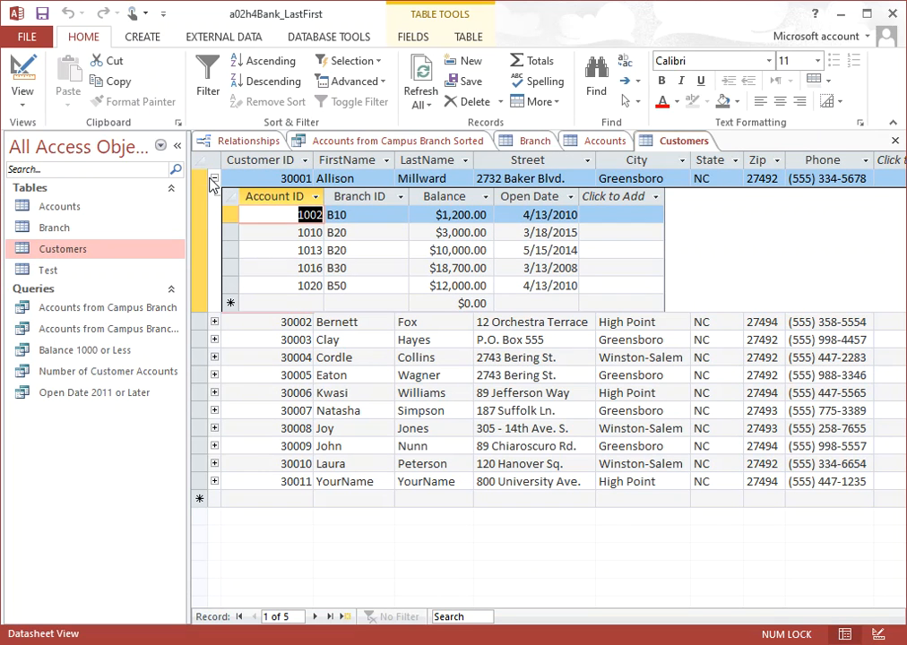
- Examine the account IDs and branch IDs of the accounts listed under the first customer
click(308, 233)
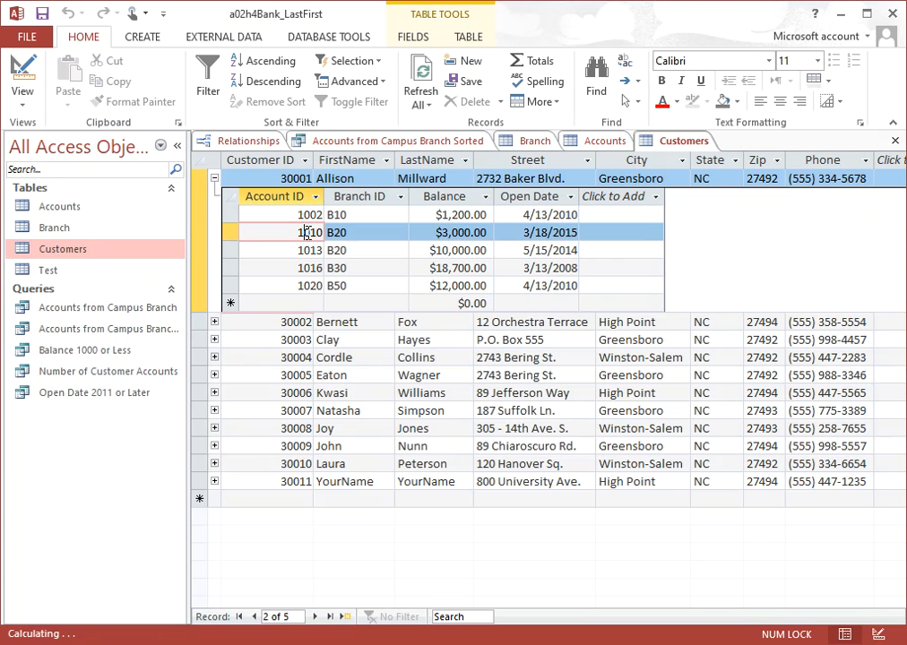
click(308, 250)
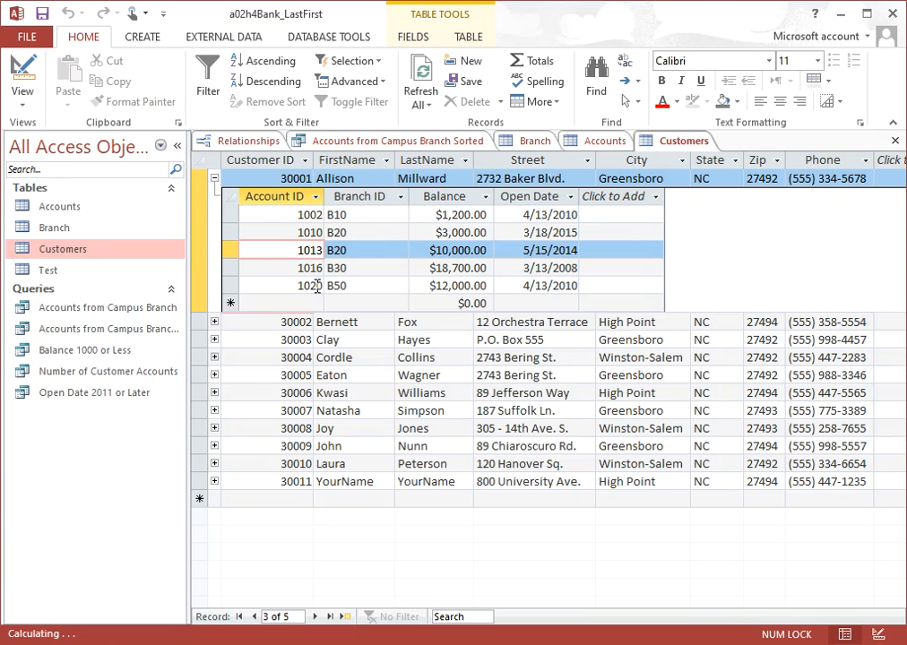
click(317, 285)
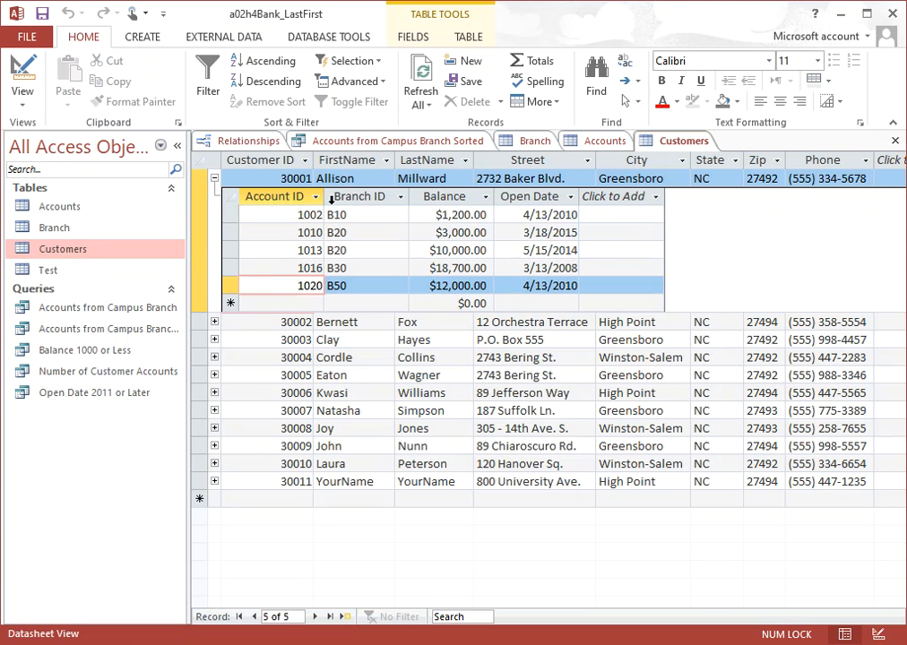
click(357, 216)
click(356, 233)
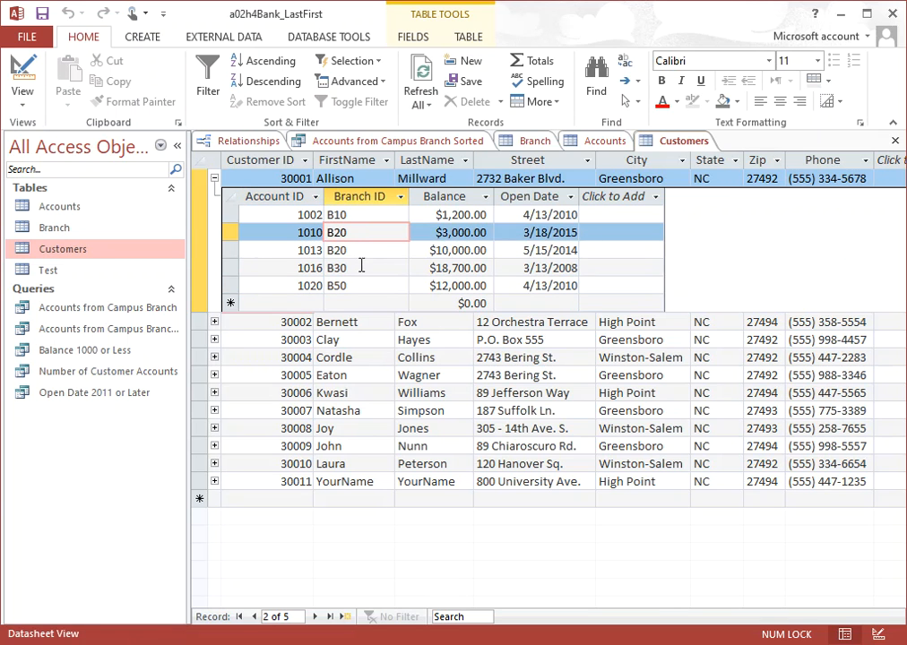
click(354, 268)
click(356, 285)
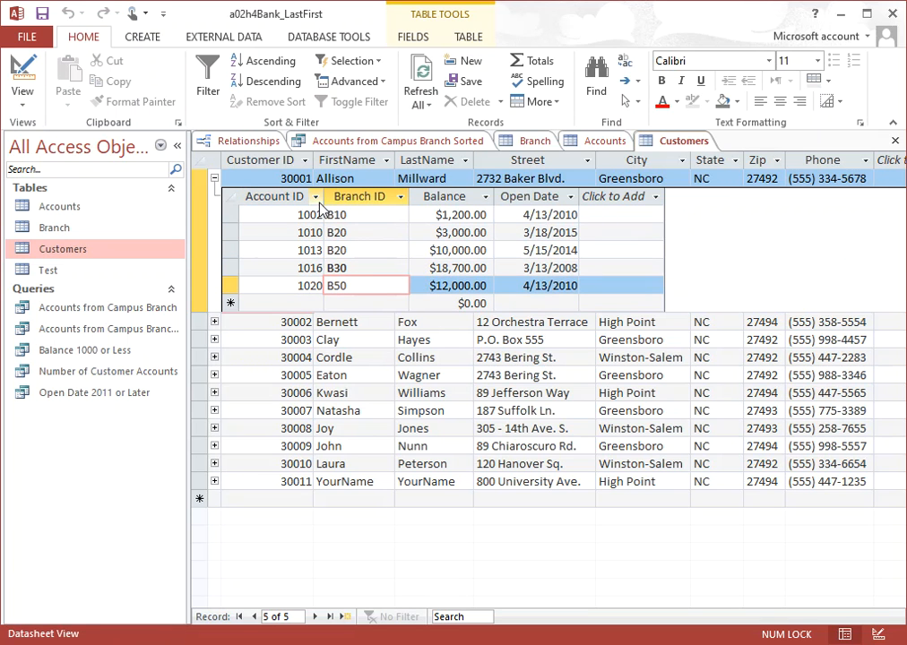
- Examine the balances and open date of the first customer's accounts, and collapse that customer's related records
click(452, 215)
click(453, 231)
click(453, 250)
click(455, 268)
click(467, 288)
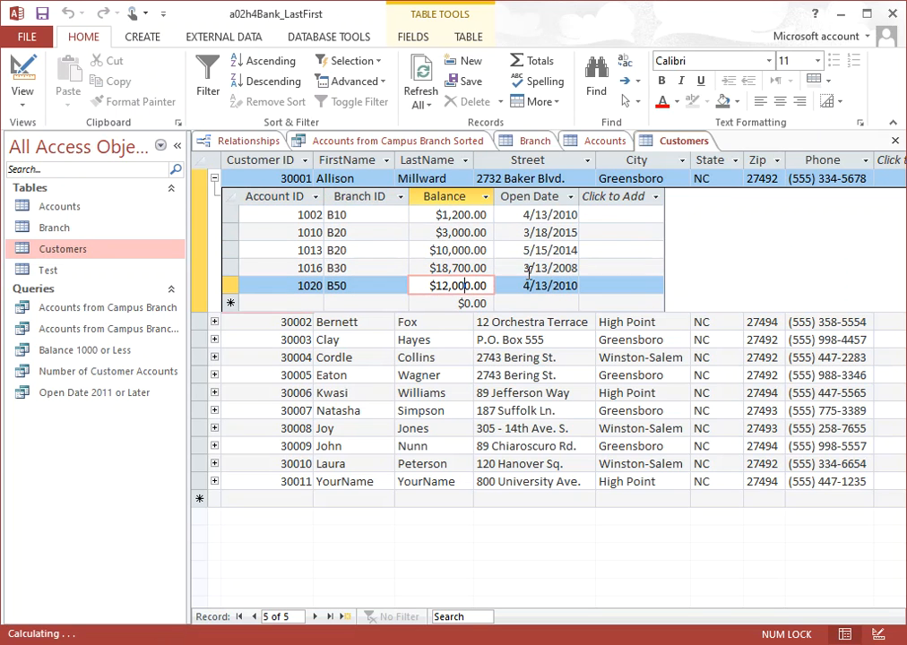
click(557, 215)
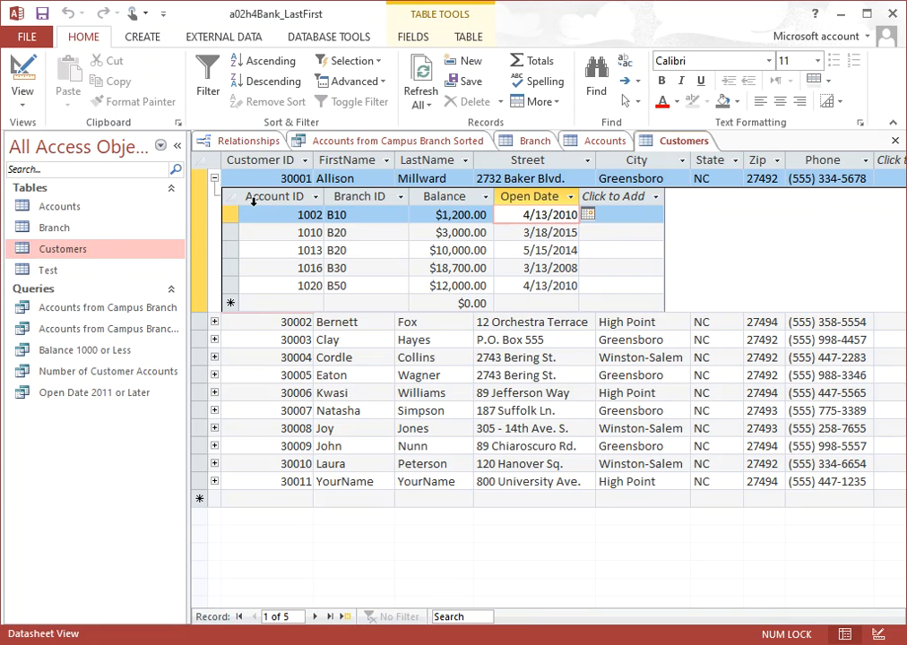
click(214, 179)
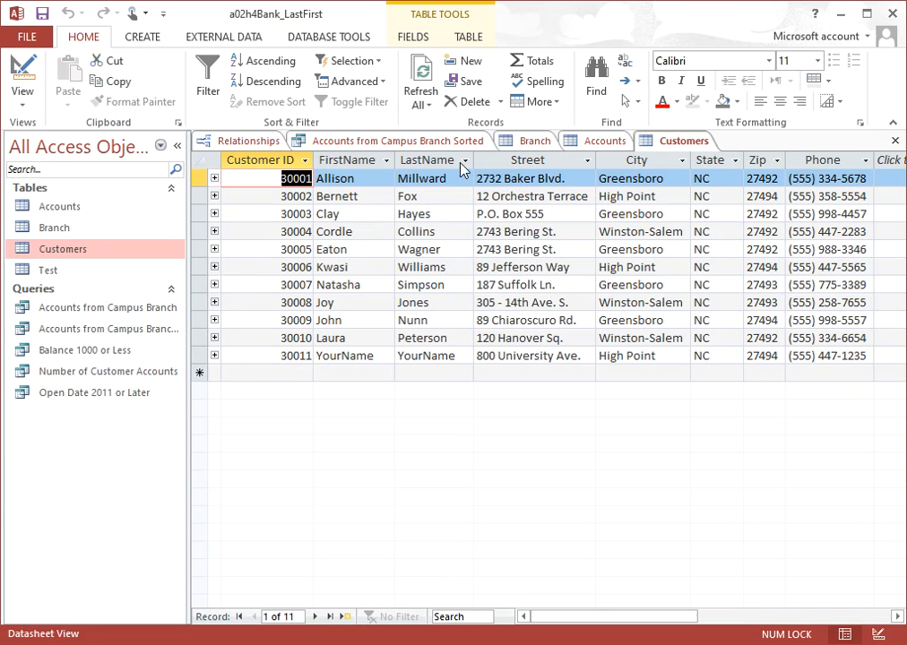
click(215, 178)
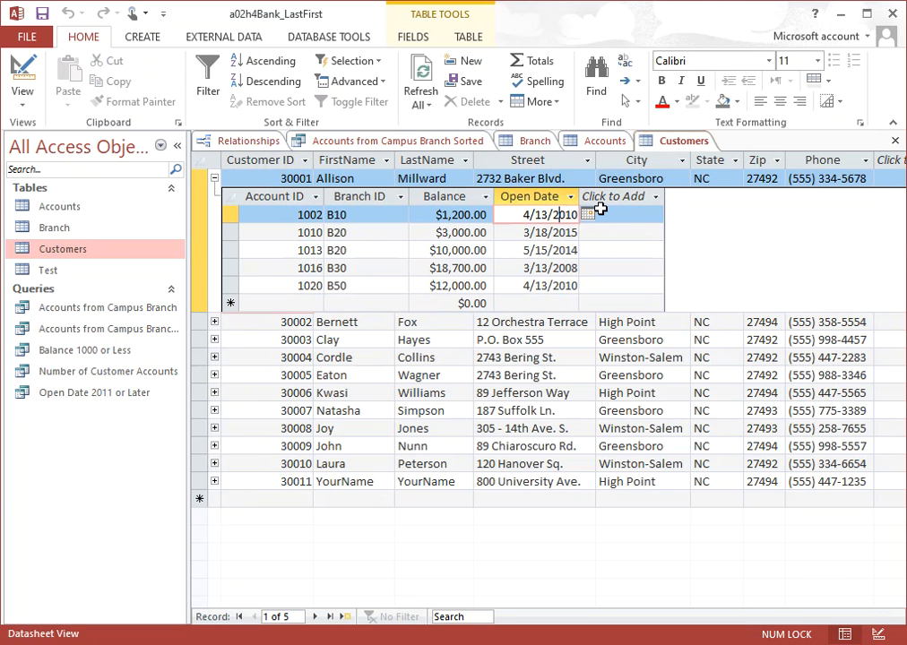
click(214, 178)
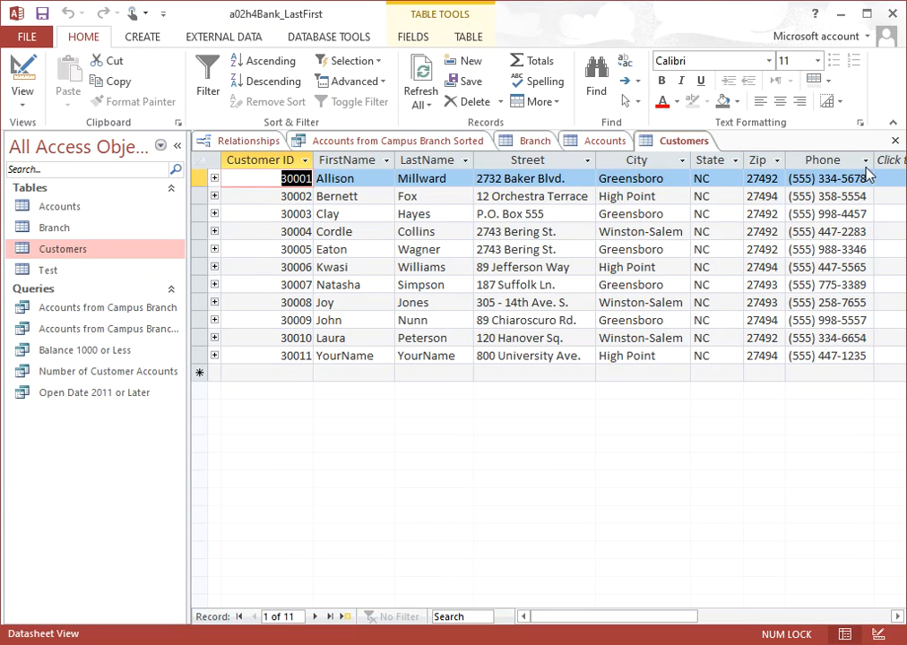
- Close all open objects without saving the relationships layout, and reopen the Relationships window
right_click(691, 141)
click(736, 195)
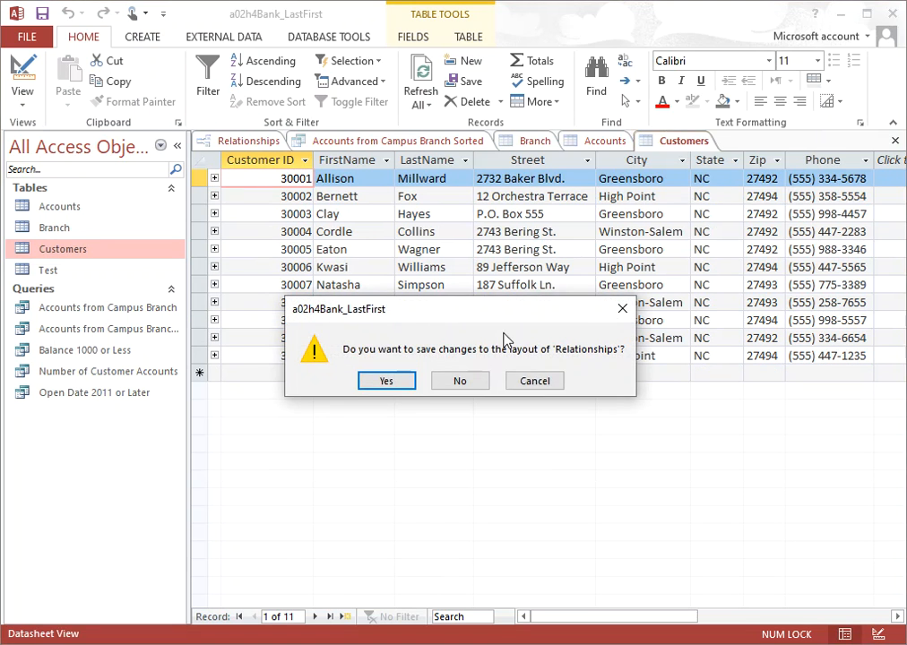
click(459, 383)
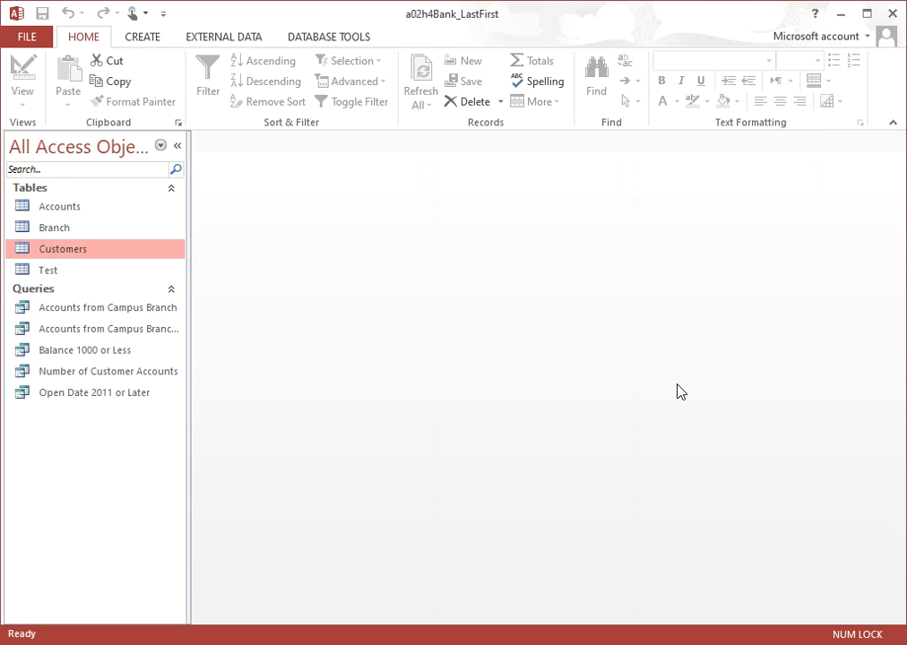
click(339, 39)
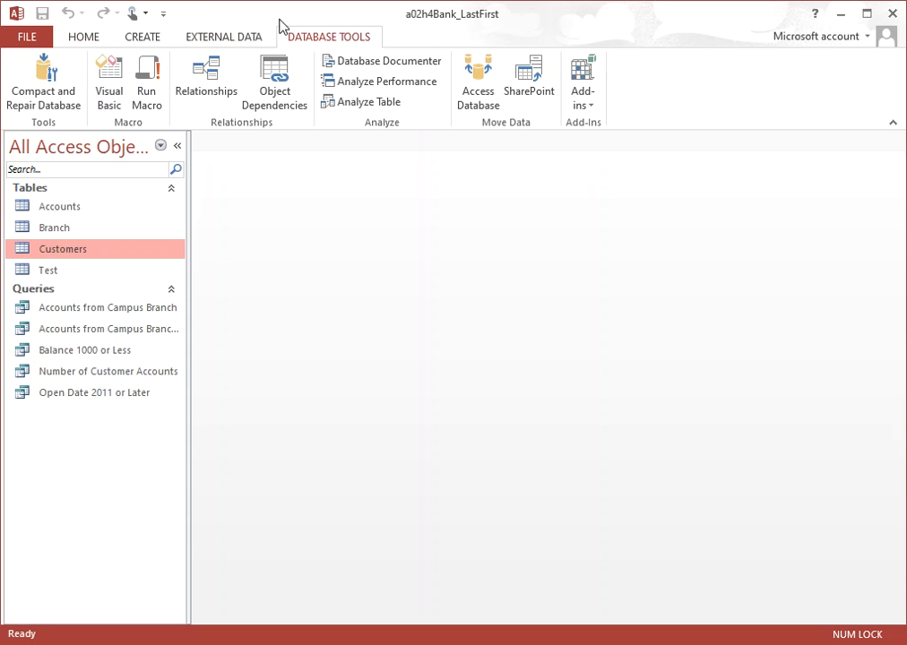
click(207, 78)
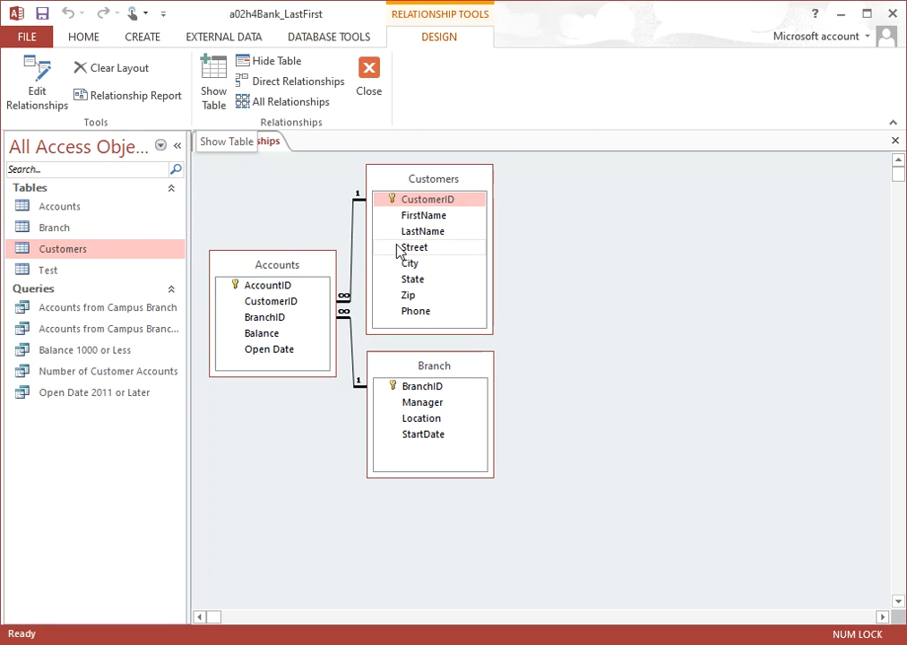
- Review the linked BranchID fields and the integrity settings of the relationship between Branch and Accounts
double_click(353, 341)
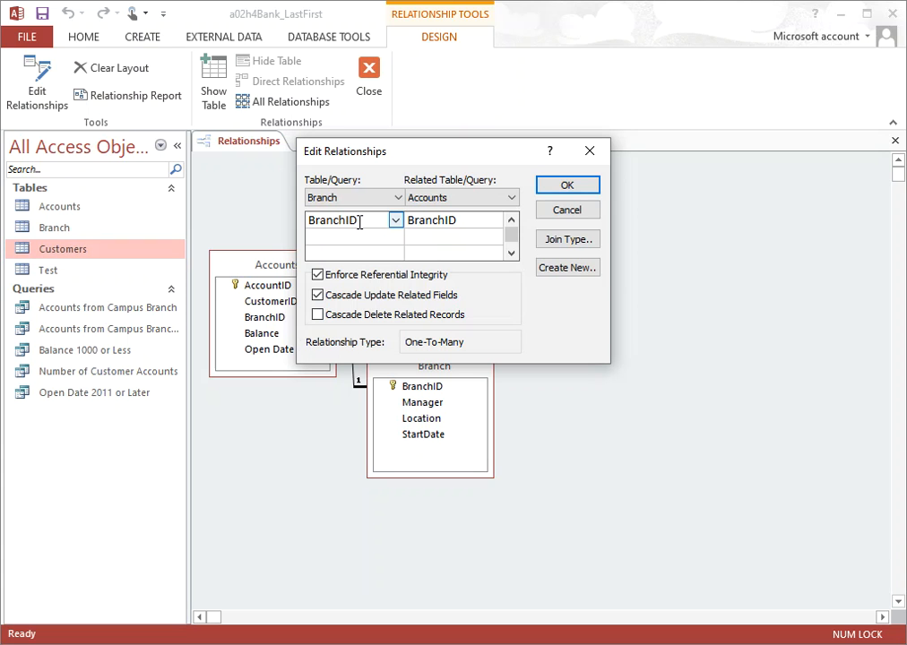
click(470, 224)
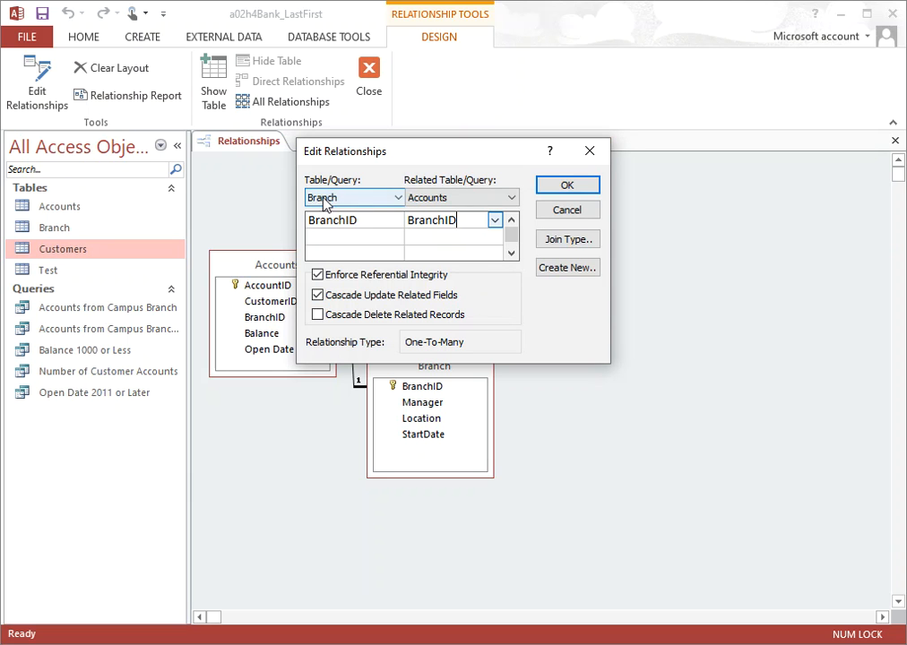
click(368, 220)
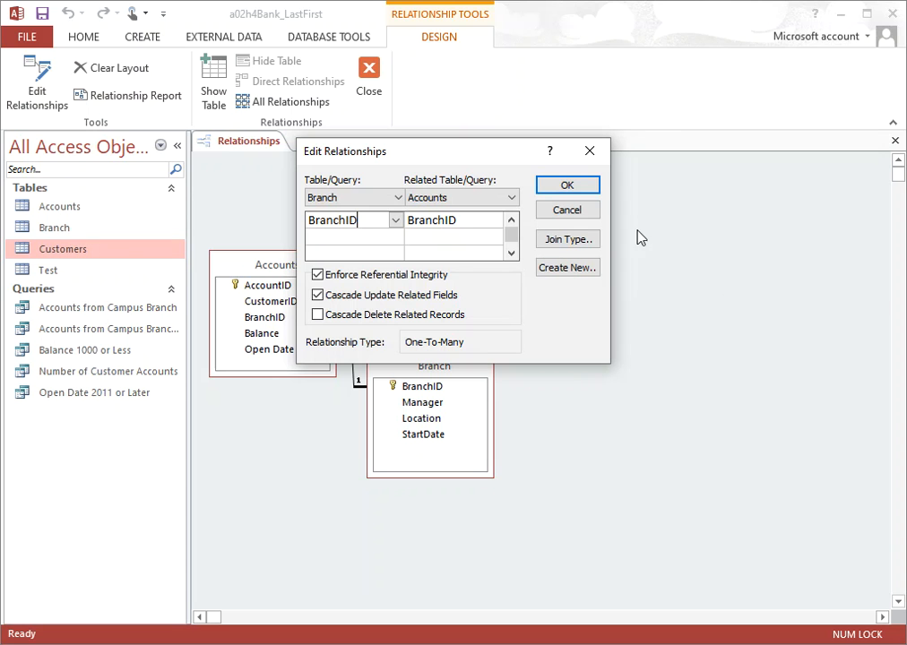
click(575, 187)
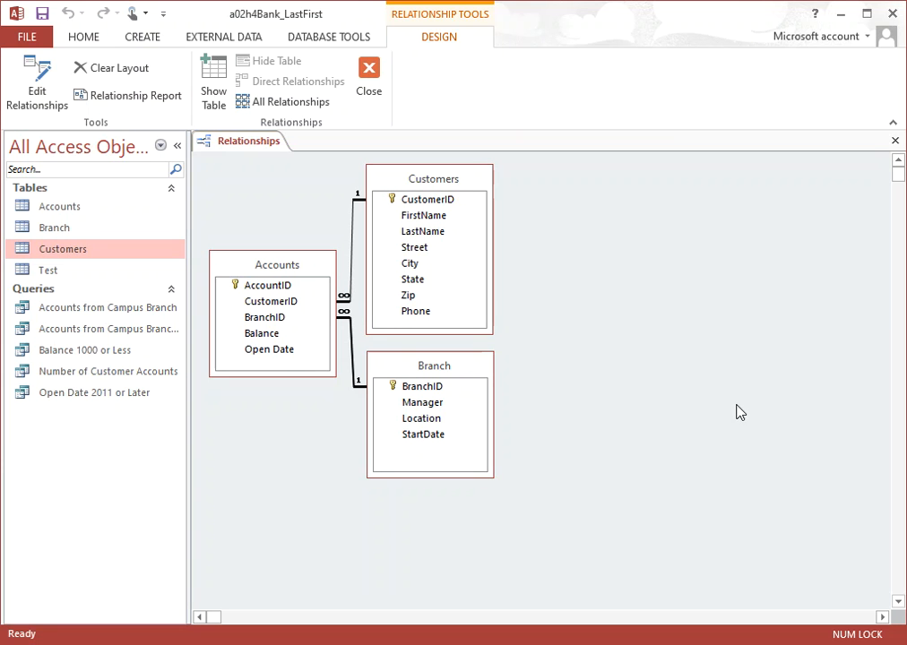
- Close the Relationships window and exit the bank database
click(352, 71)
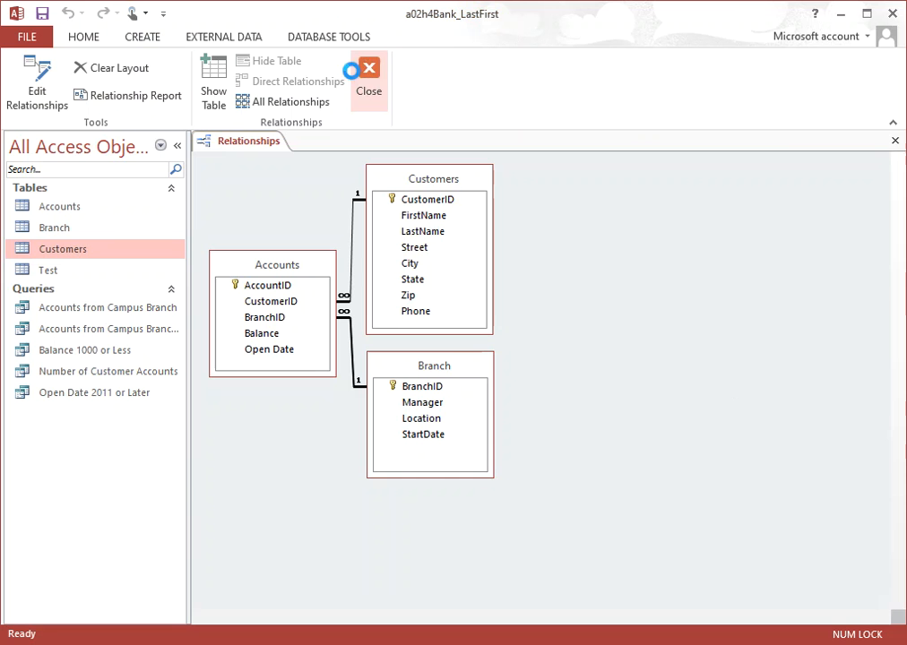
click(894, 13)
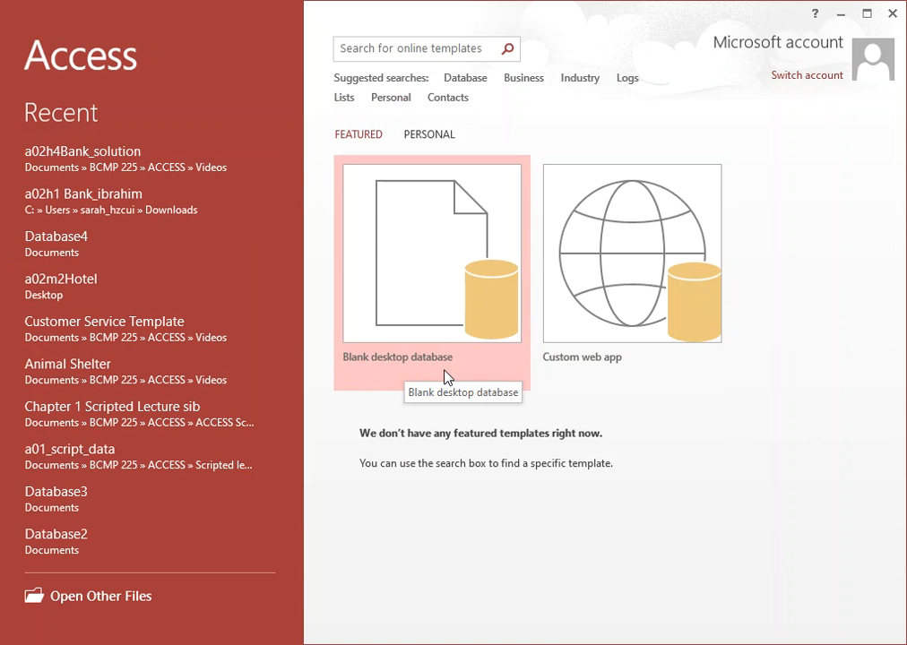
- Create a blank desktop database with the file name Bank_ followed by the owner's last name
click(443, 259)
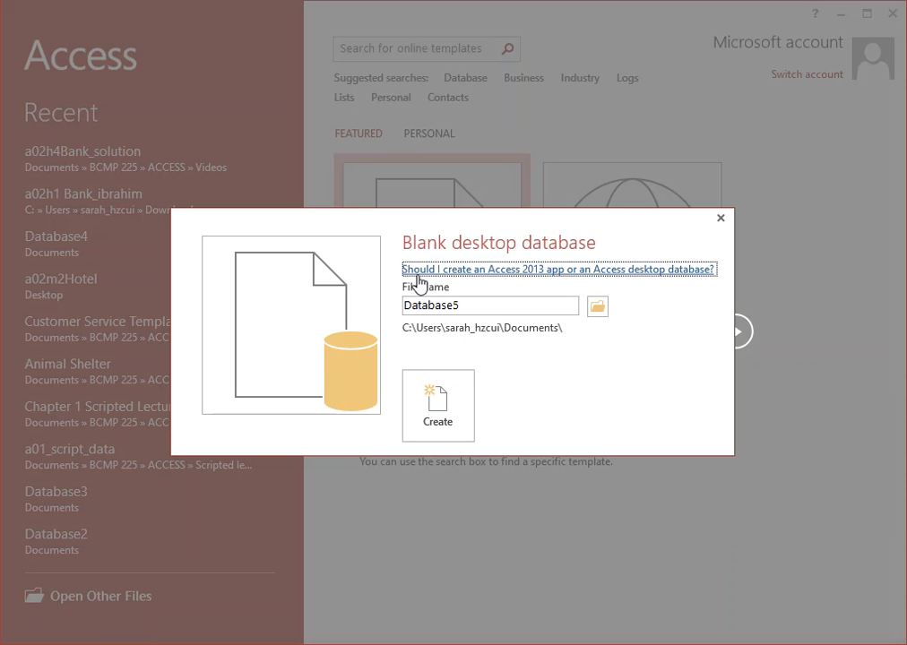
double_click(473, 306)
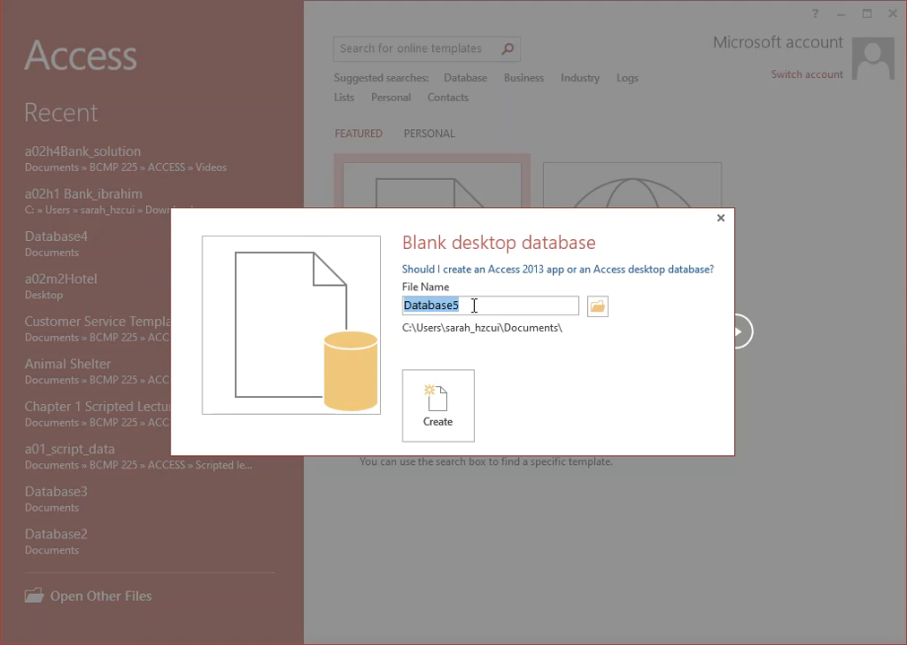
text(Ban)
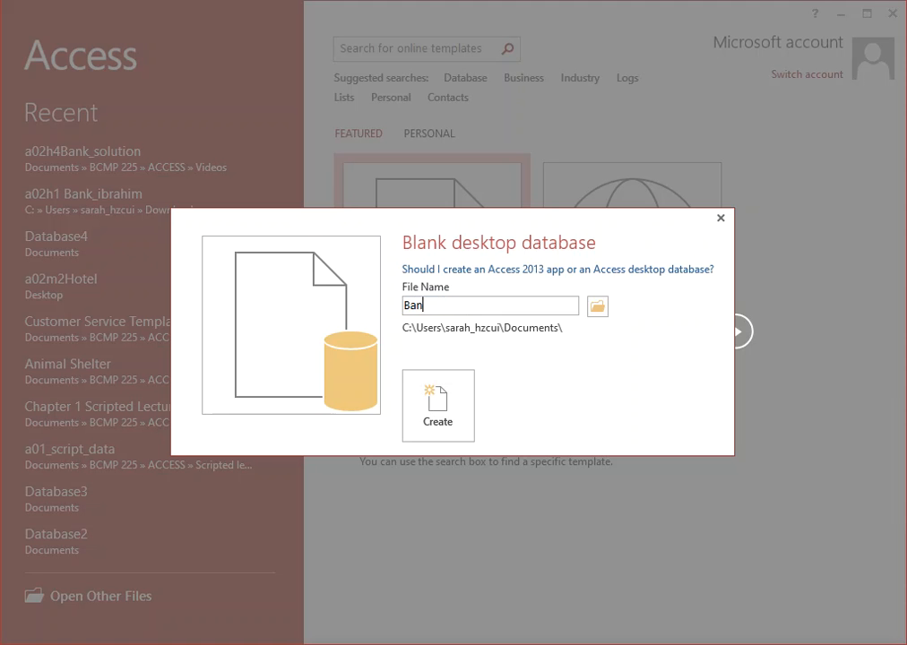
text(k_Ibrahim)
click(437, 393)
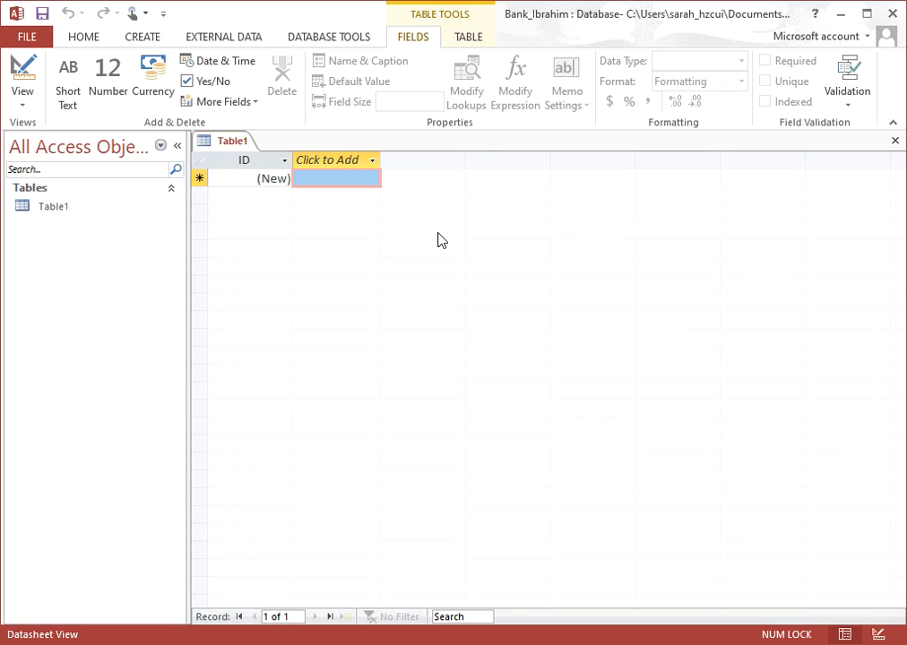
- Add a Short Text field named BranchID to the new table
click(59, 208)
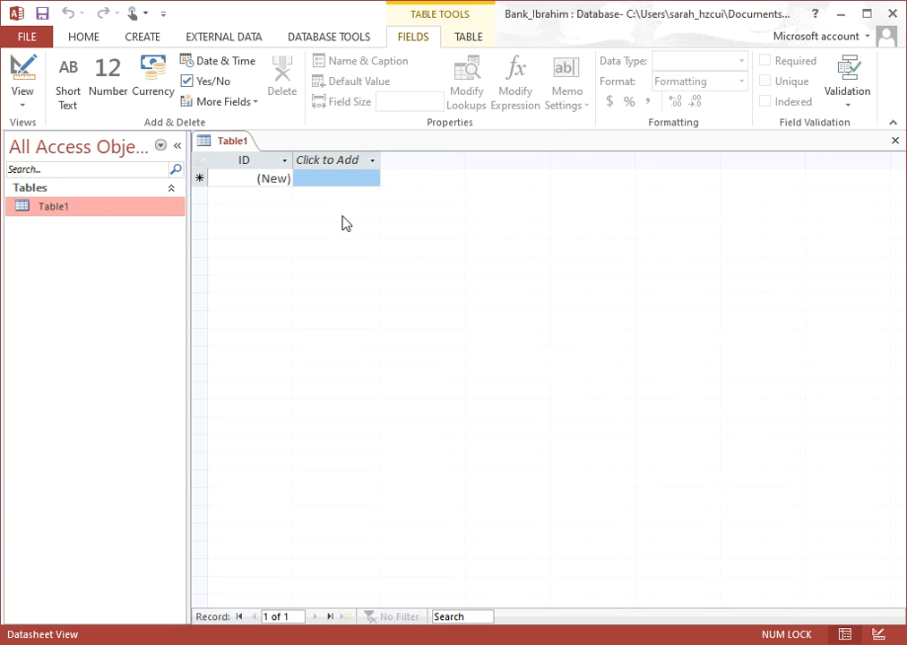
click(334, 160)
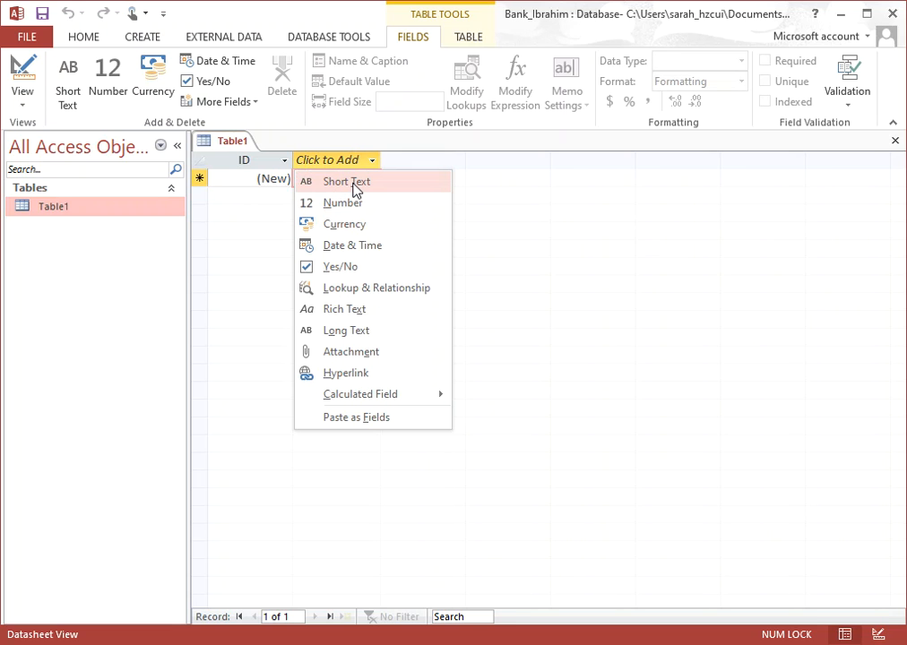
click(354, 182)
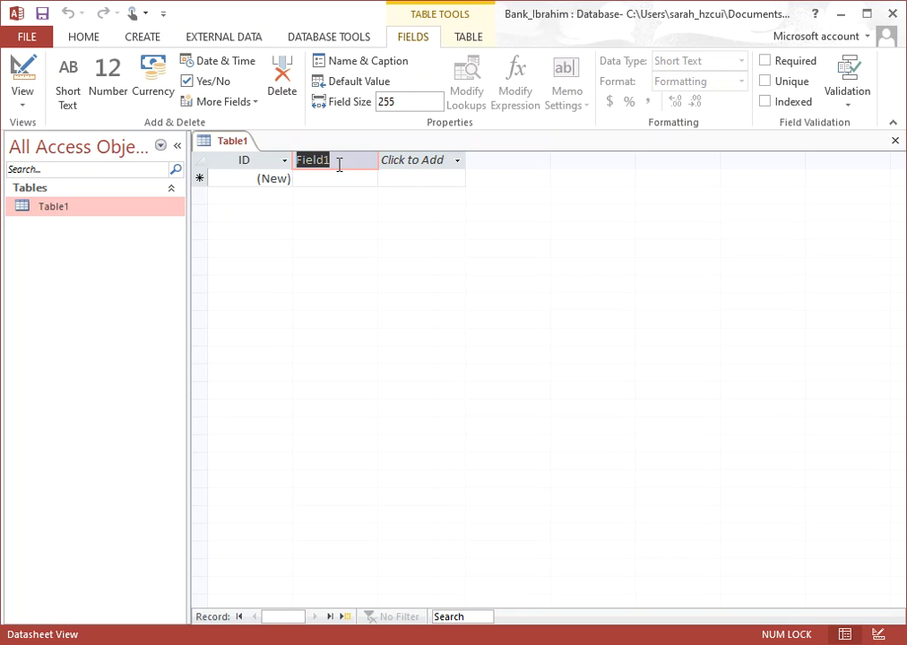
text(BranchID)
key(Tab)
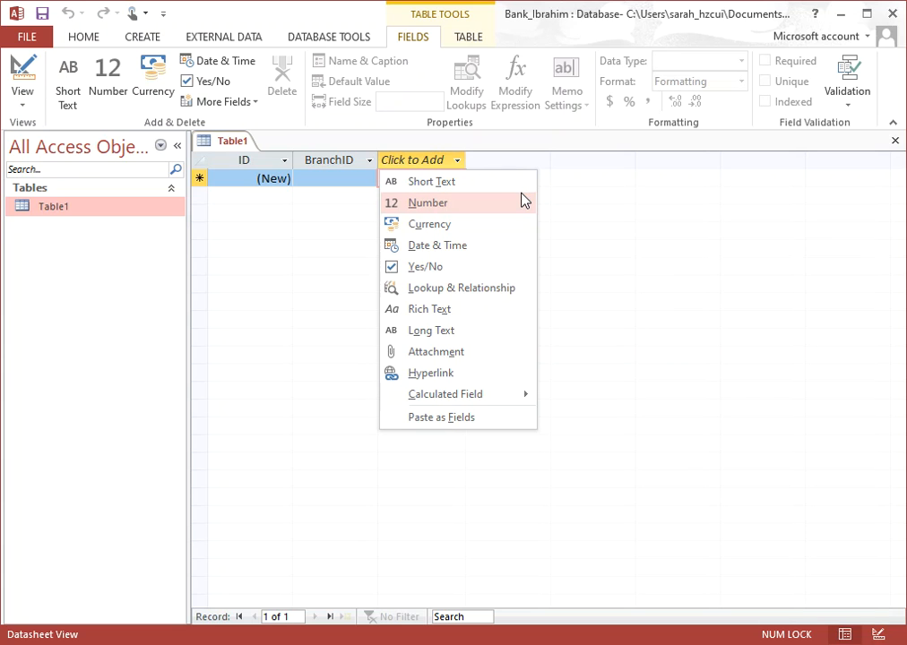
- Add two more Short Text fields to the table, named Manager and Location
click(457, 182)
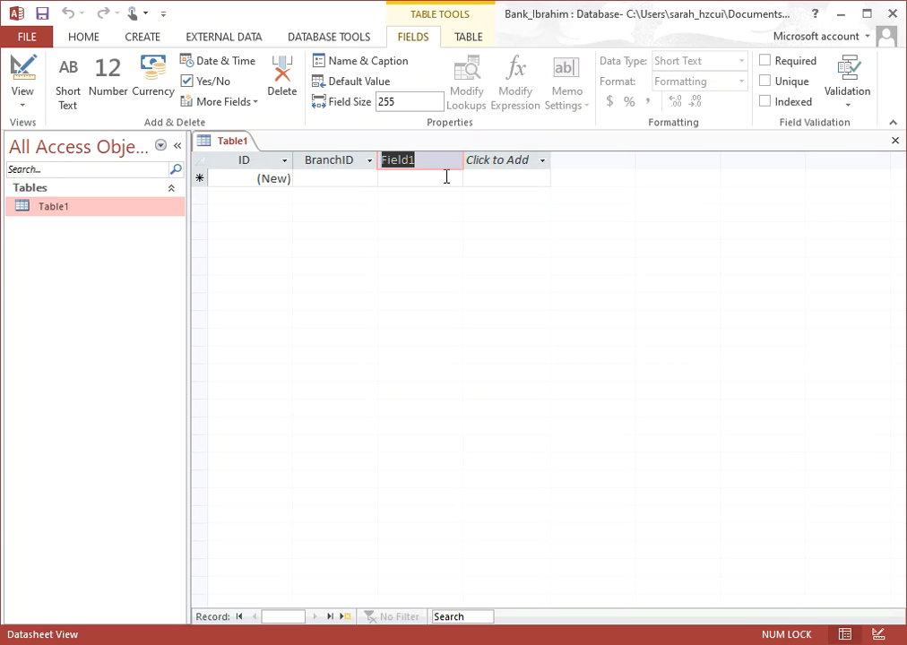
text(Manager)
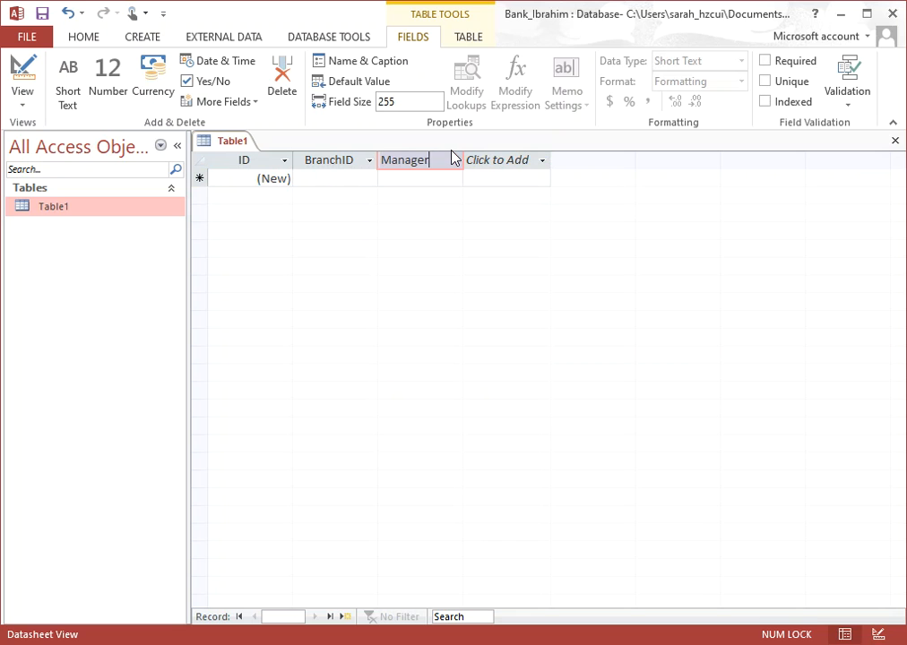
key(Return)
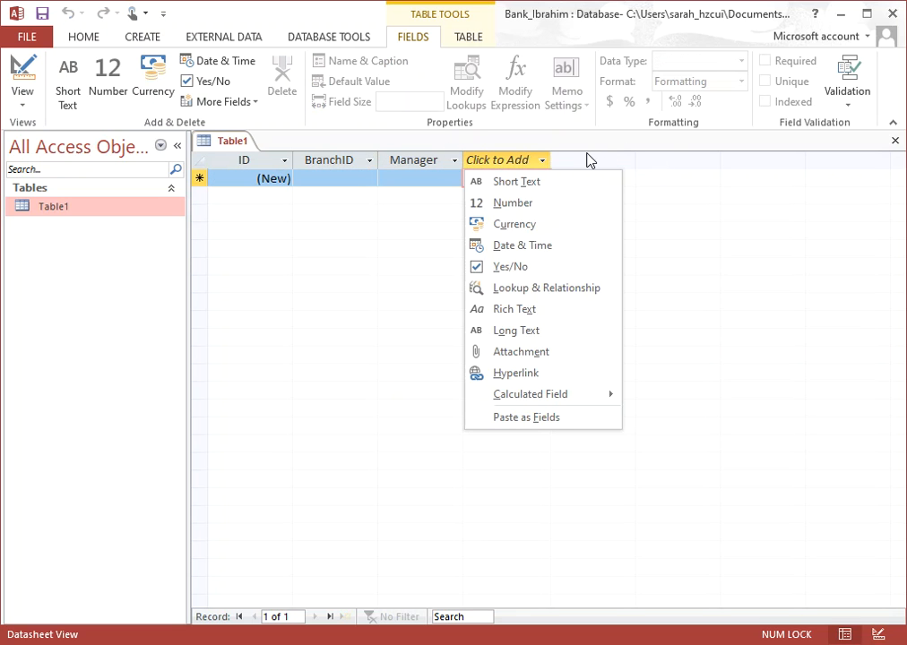
click(536, 182)
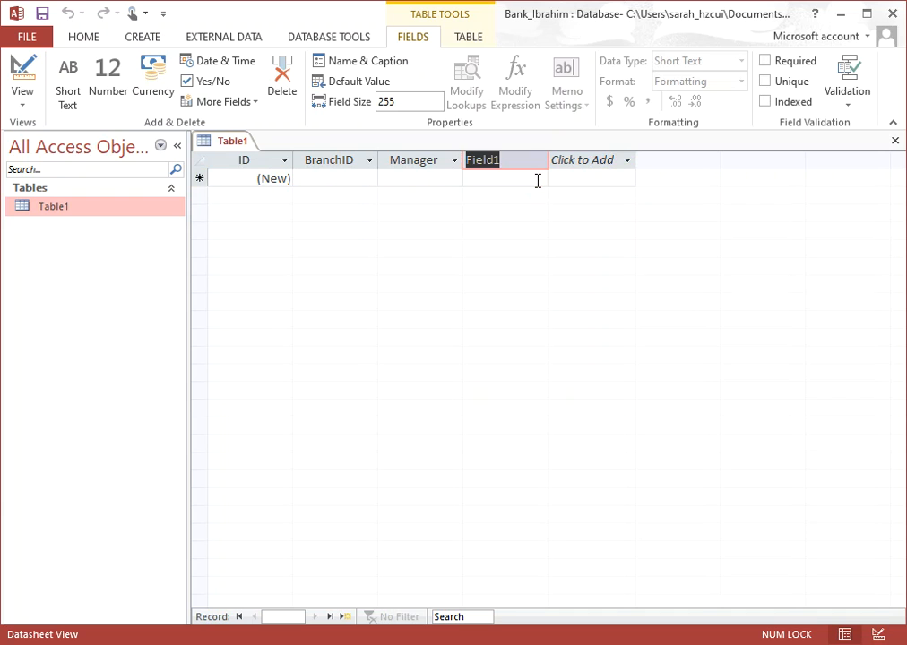
text(Location)
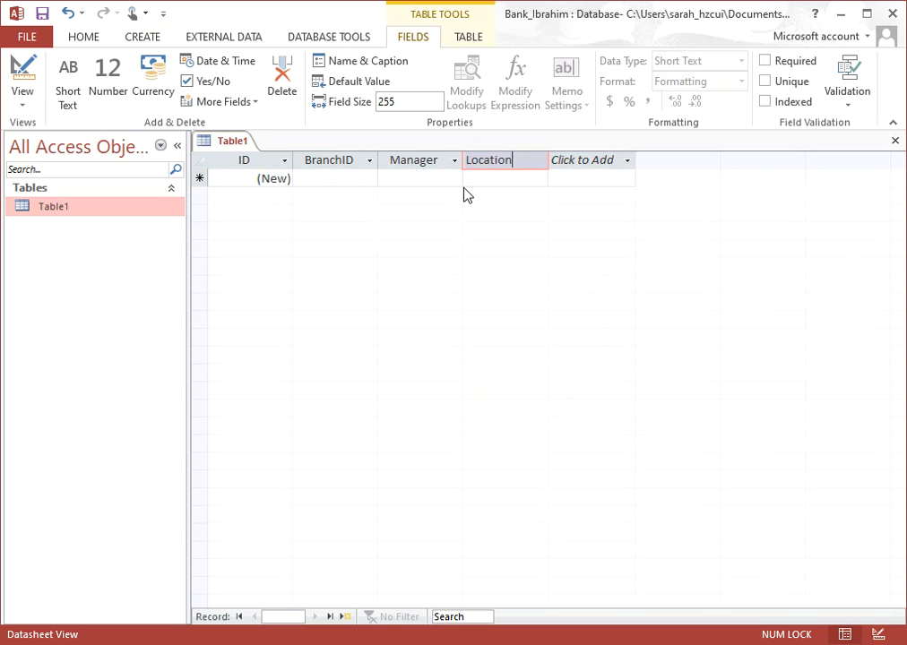
click(271, 169)
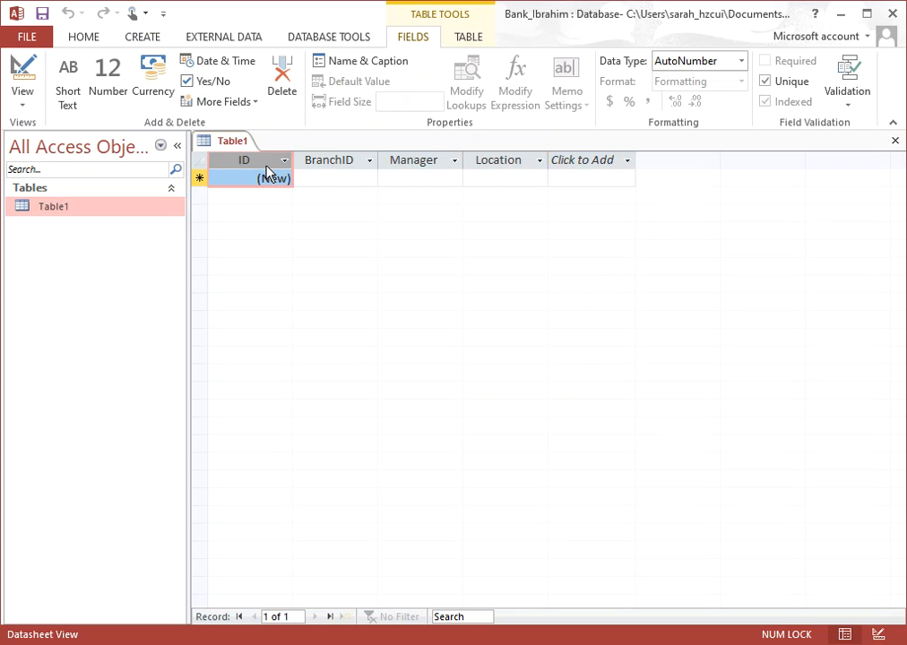
click(232, 176)
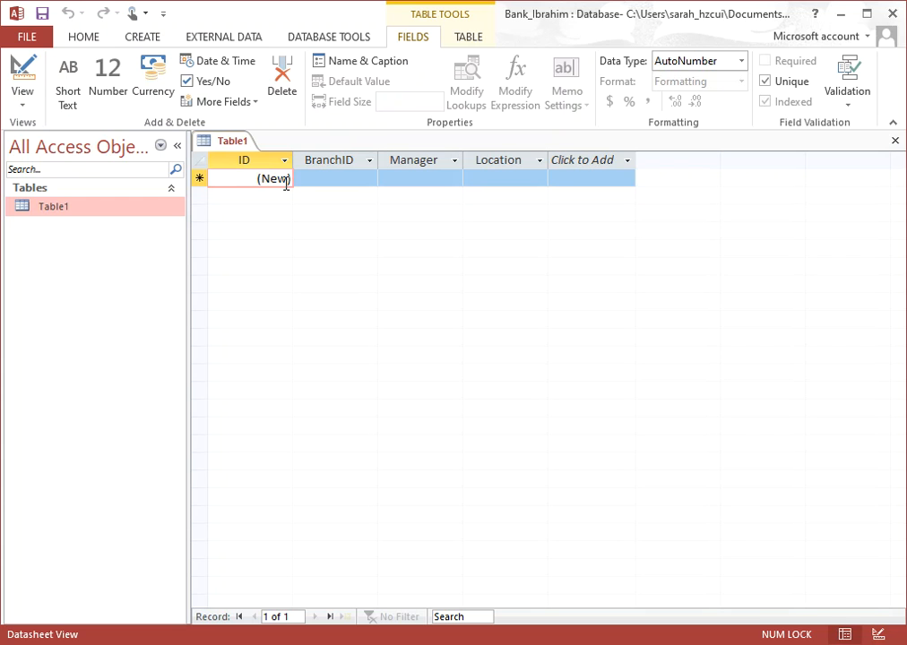
key(Tab)
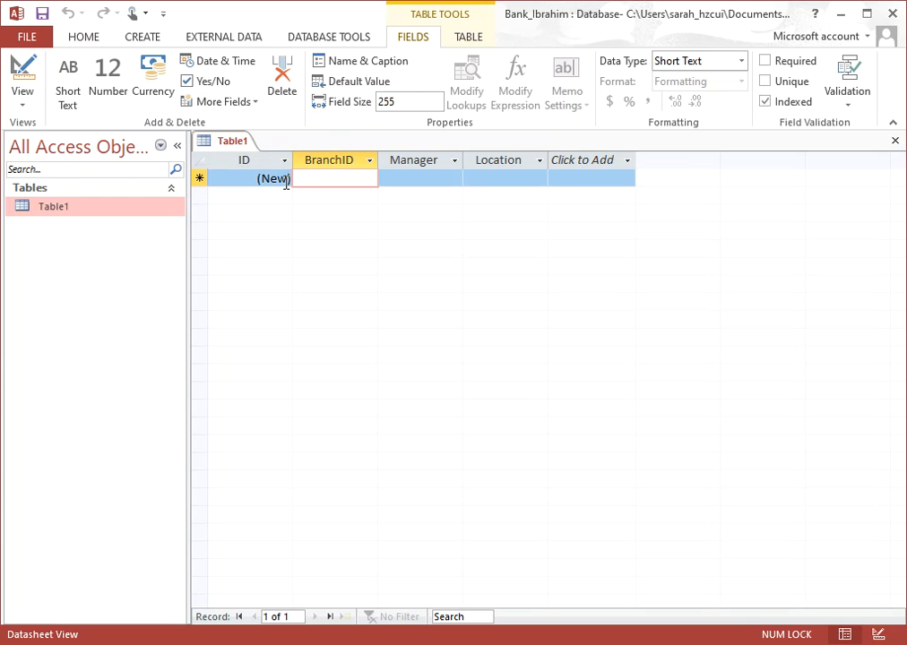
key(Tab)
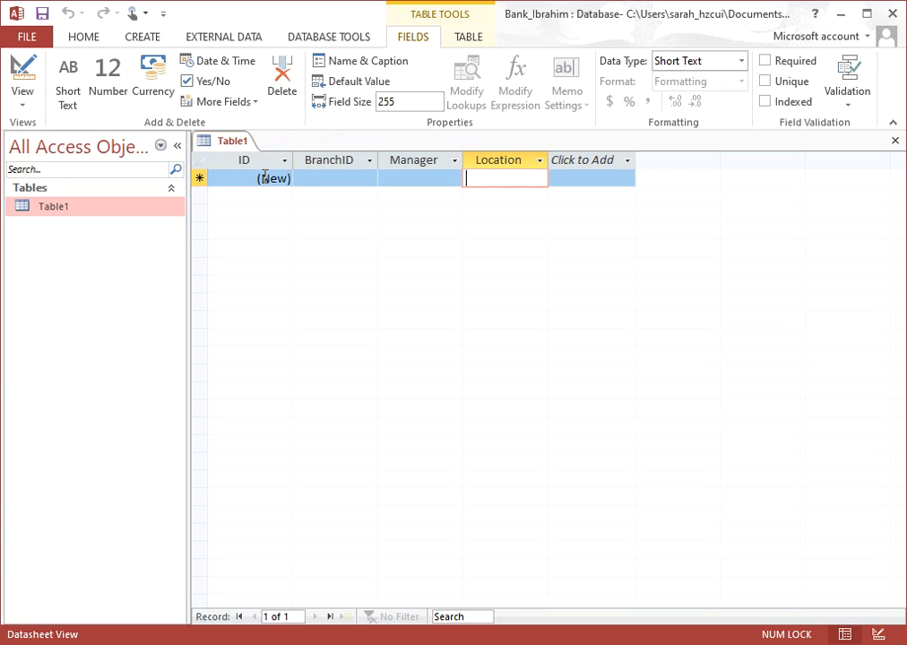
click(265, 178)
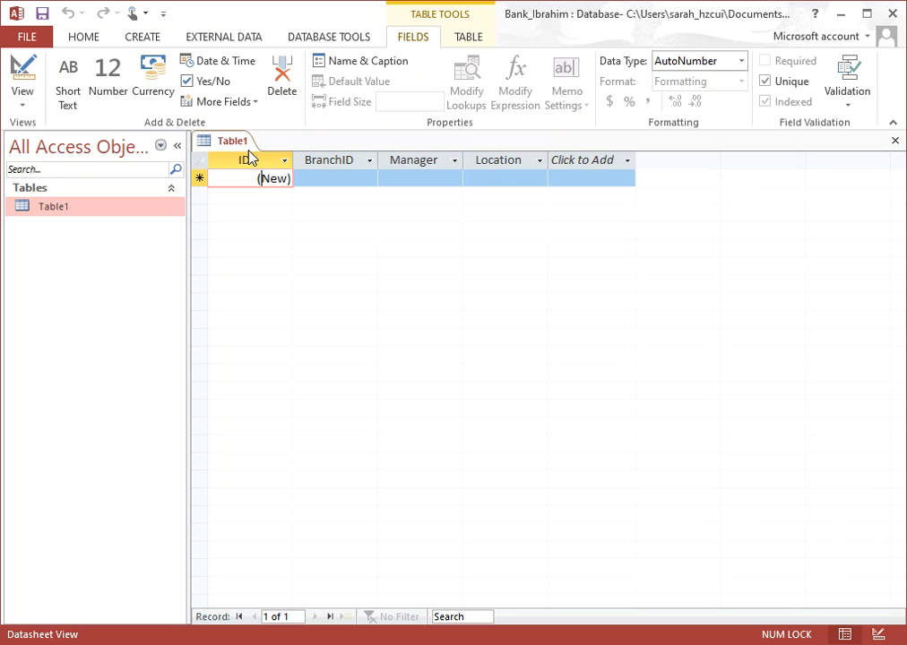
click(250, 164)
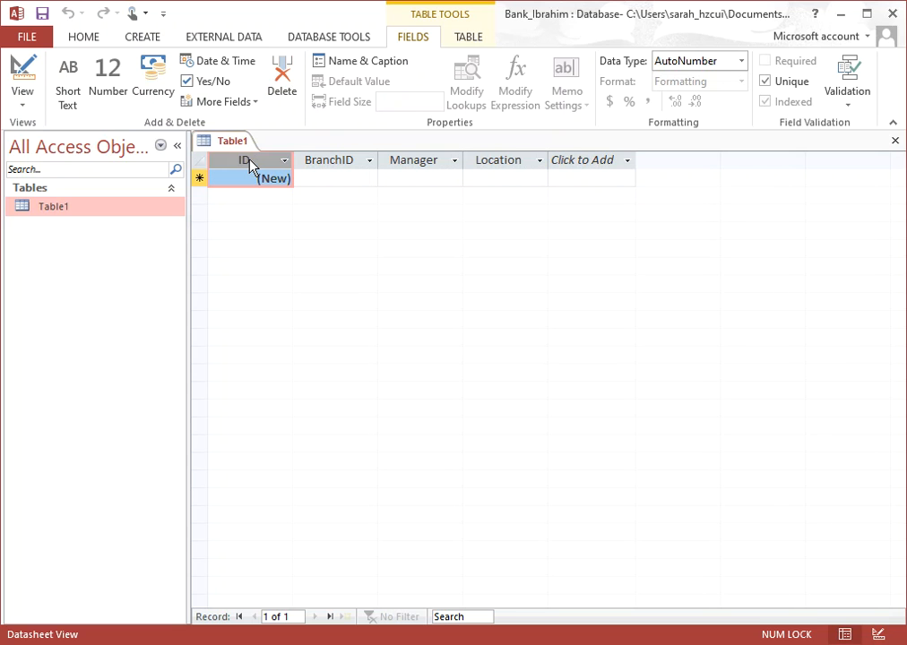
right_click(253, 164)
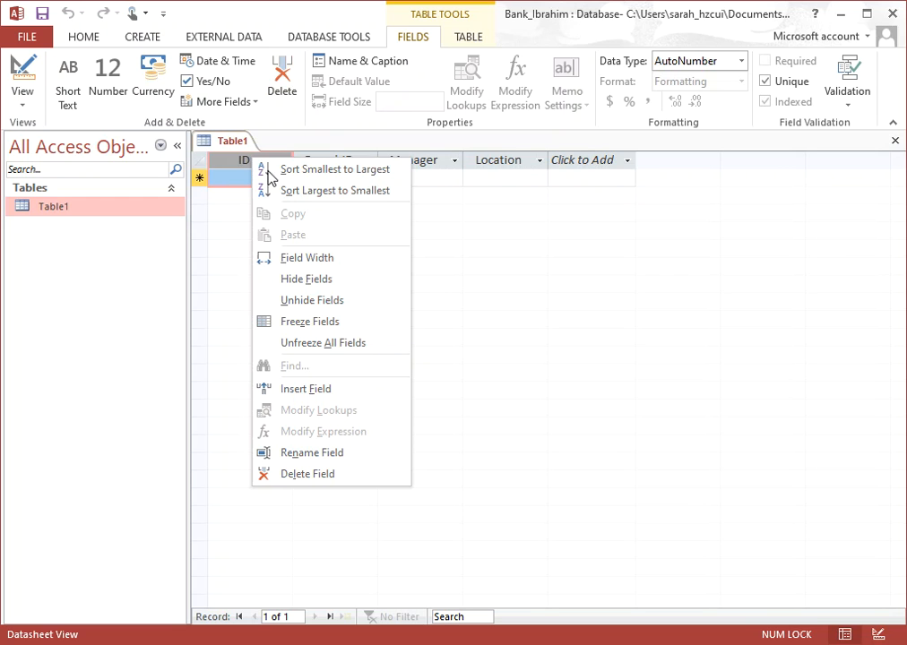
click(230, 184)
- Switch the table to Design view and save it under the name Branch
right_click(228, 146)
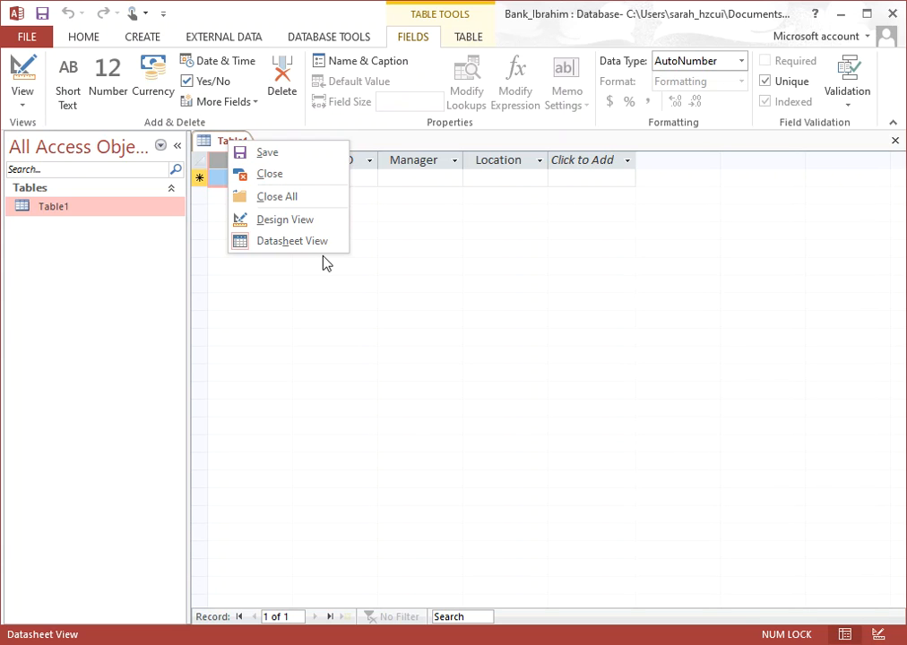
click(301, 223)
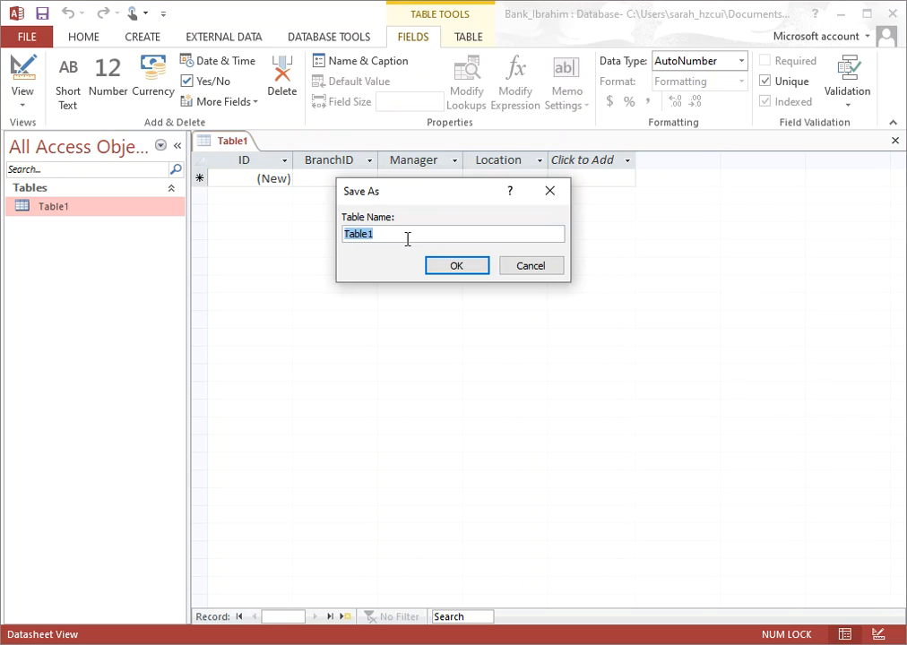
text(Branch)
key(Return)
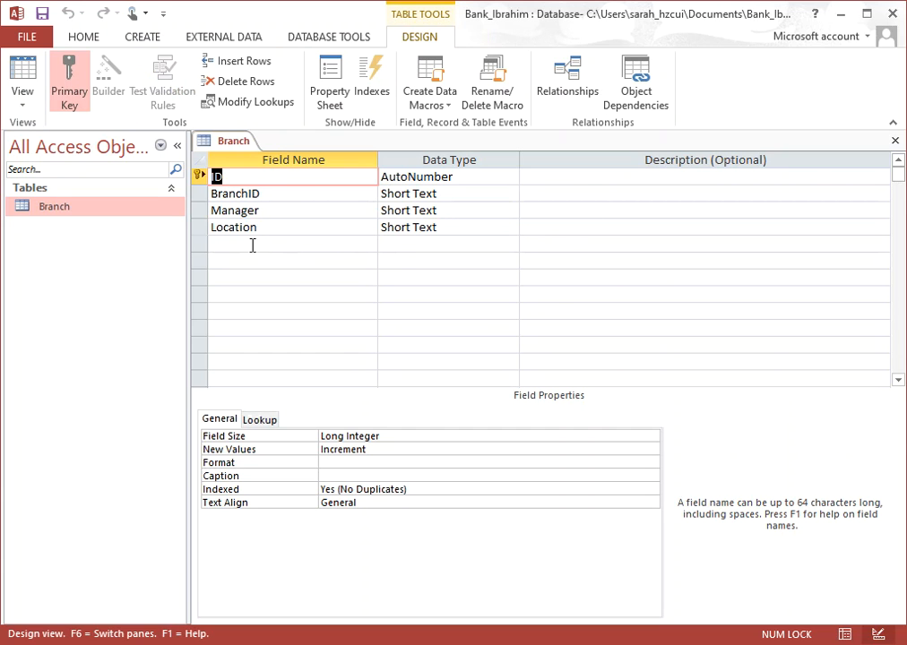
- Delete the ID field from the Branch table together with its primary key
click(199, 177)
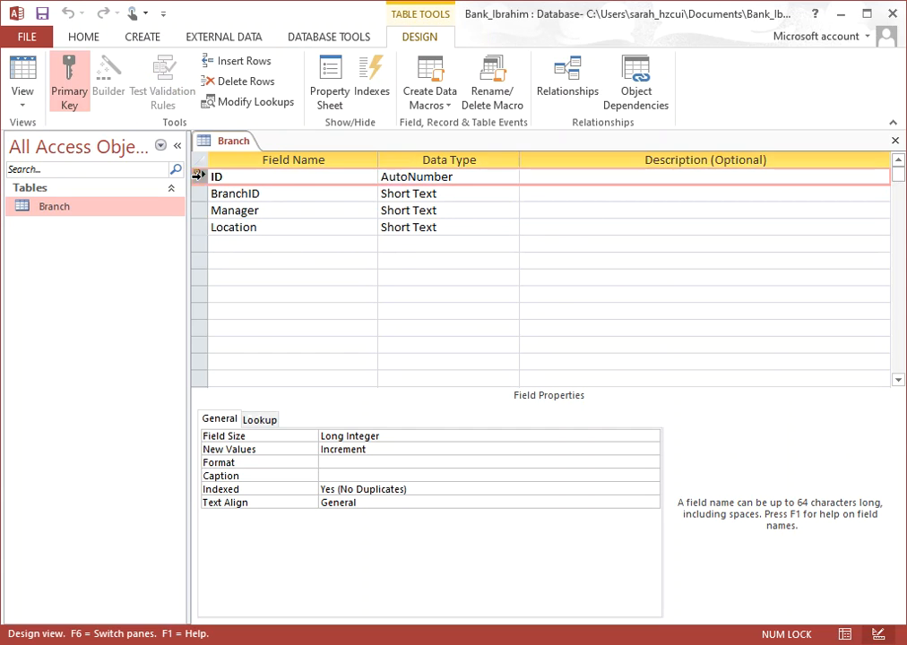
right_click(201, 180)
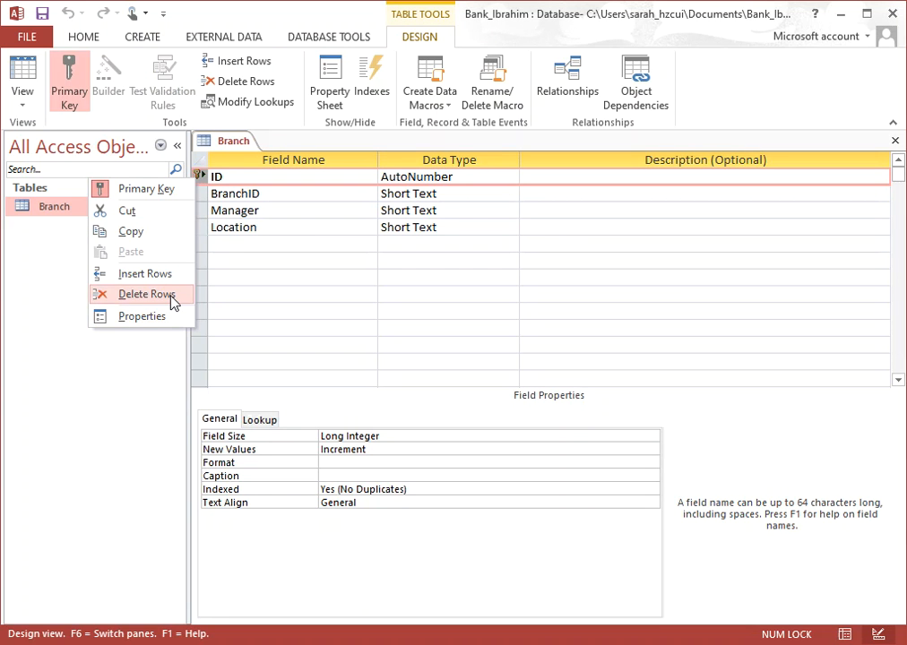
click(233, 178)
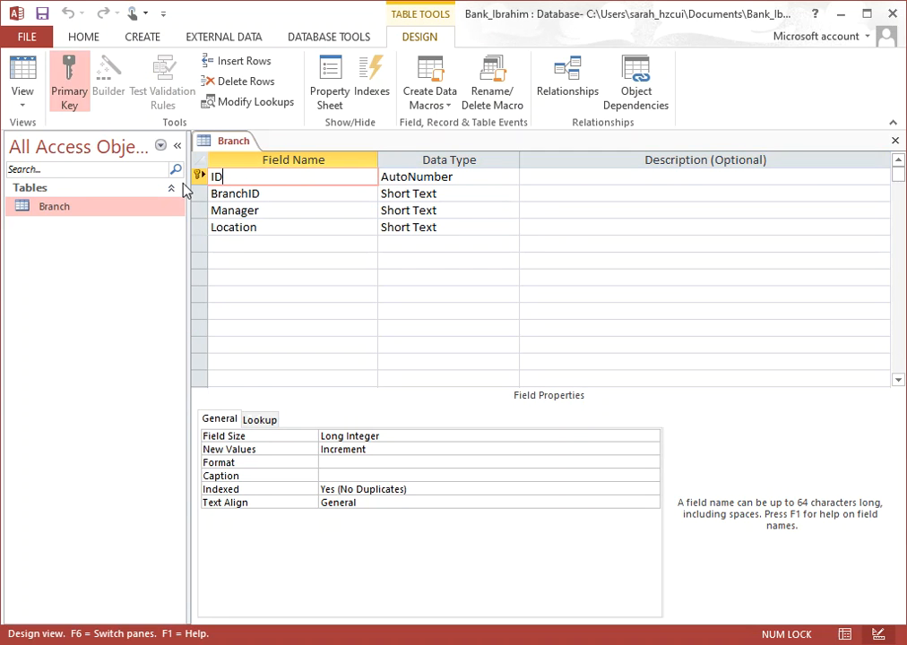
click(265, 87)
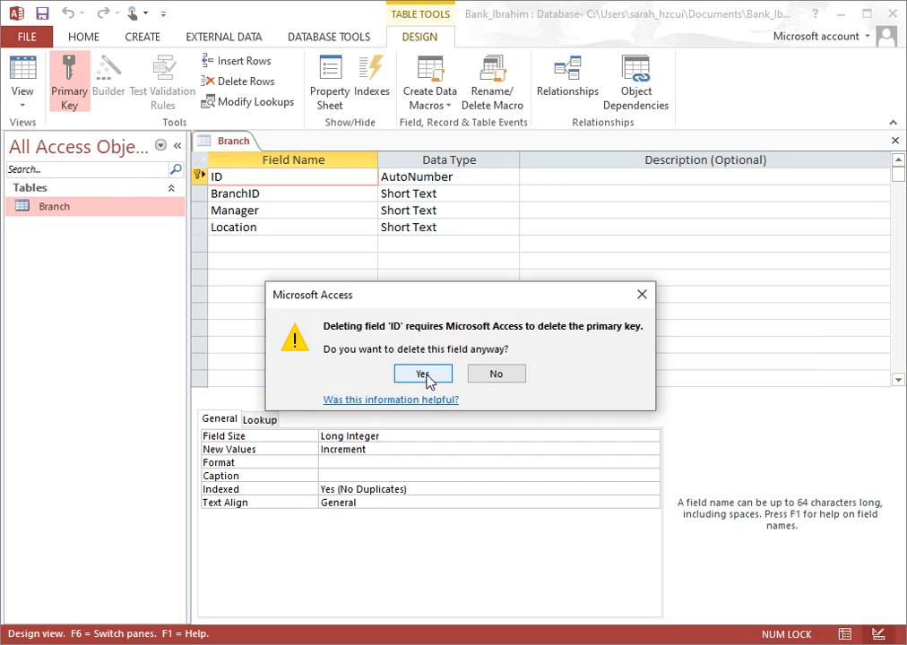
click(425, 375)
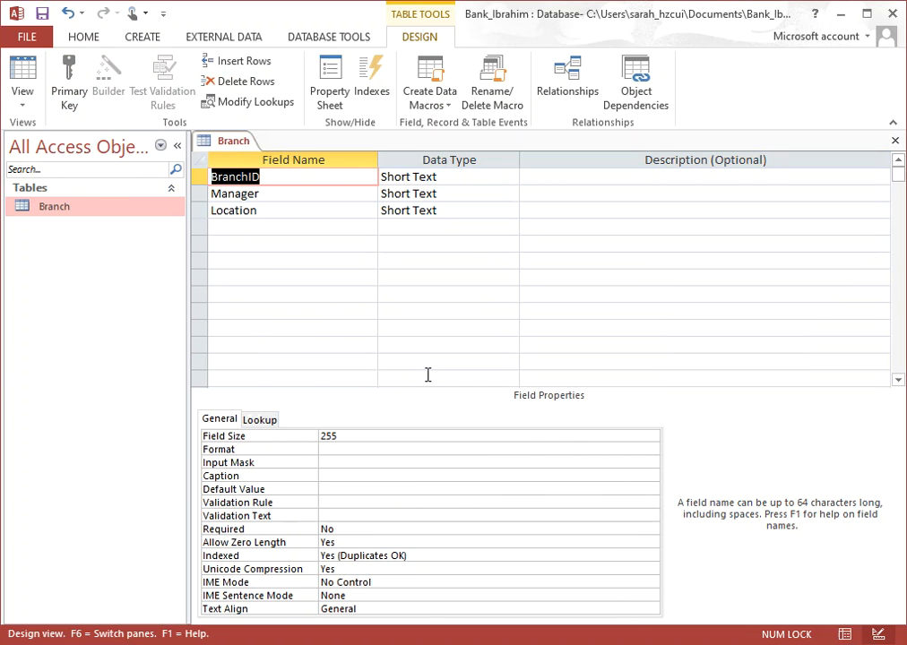
- Set BranchID as the primary key of the Branch table
click(292, 180)
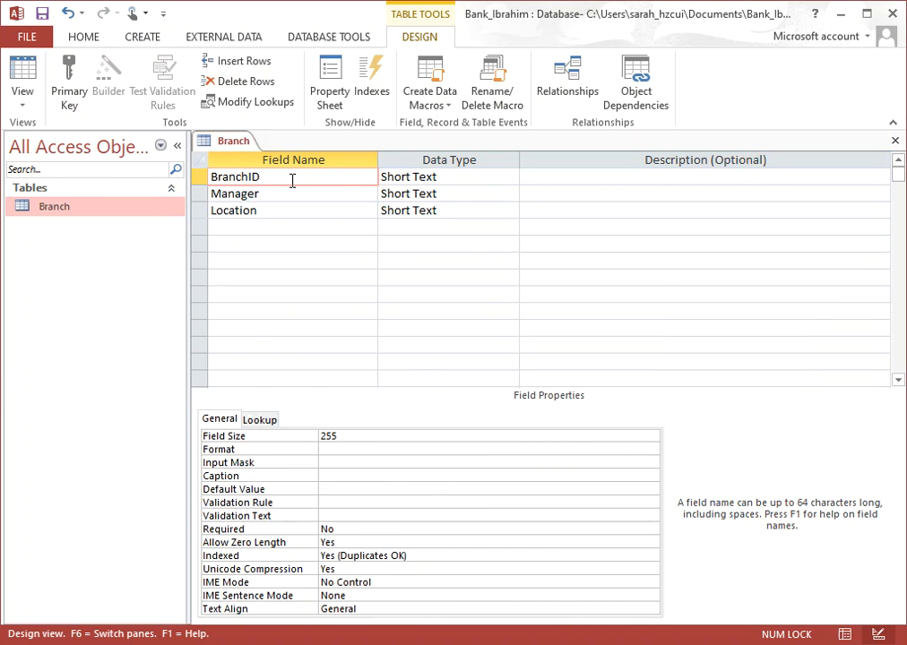
key(Down)
key(Down)
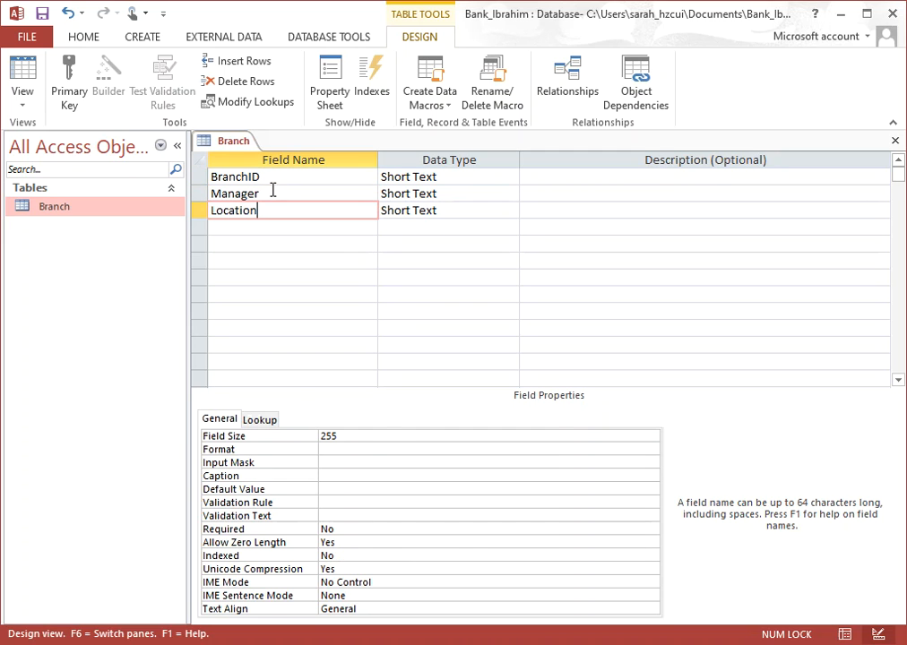
click(272, 176)
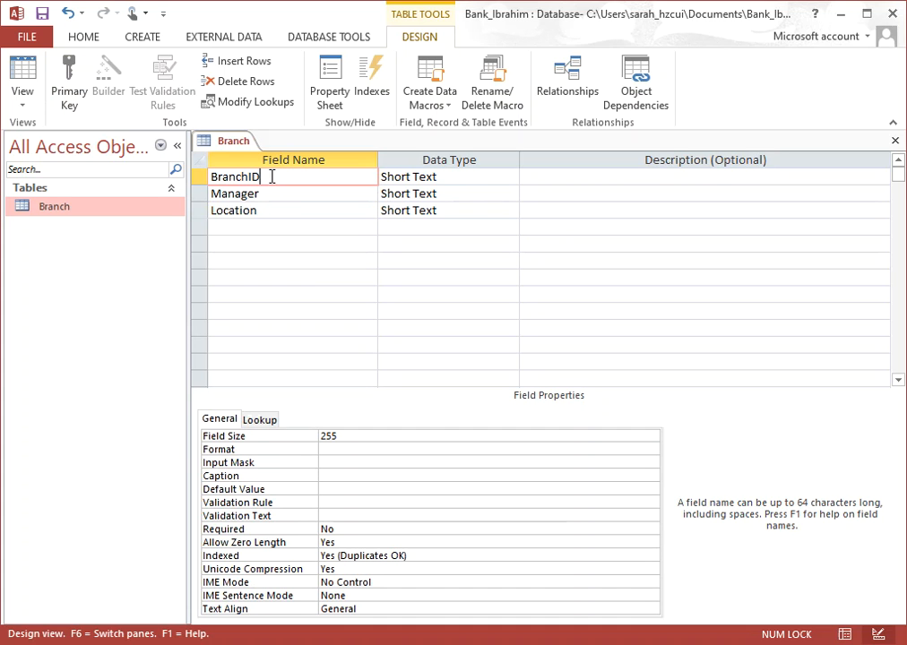
click(69, 78)
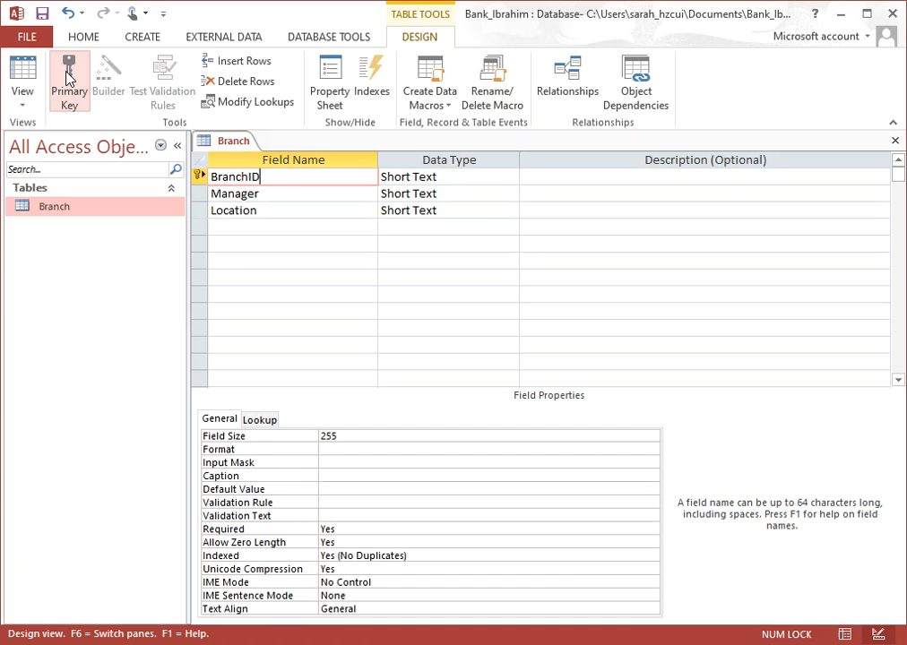
- Set the field size of the BranchID field to 15
click(452, 180)
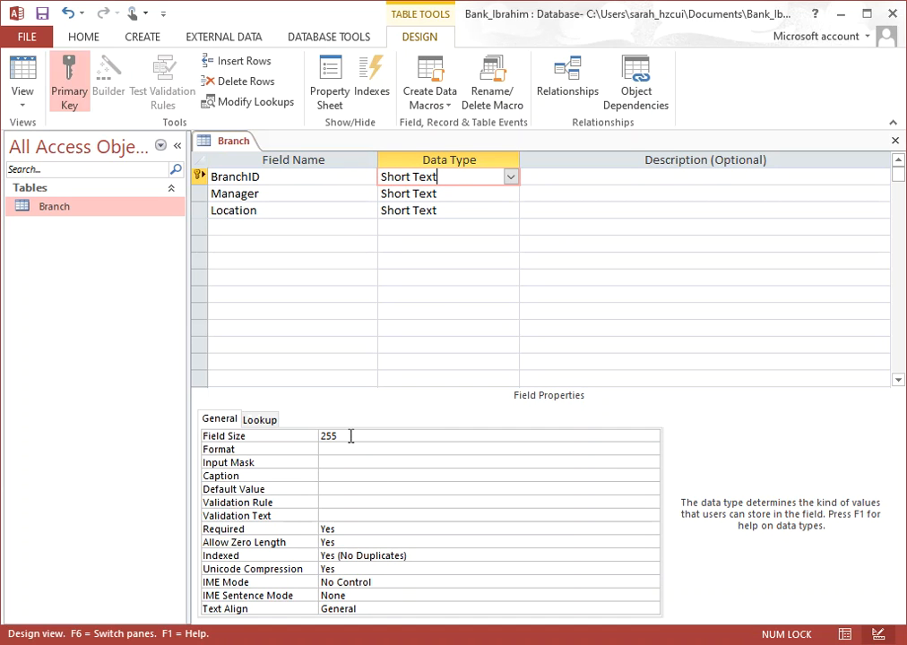
drag(350, 436, 301, 431)
text(15)
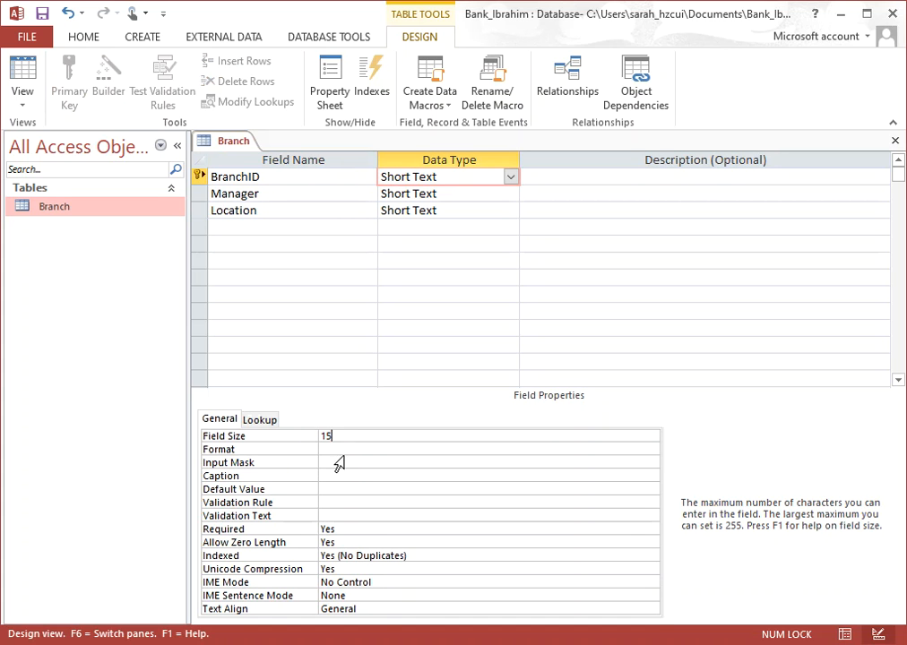
click(342, 447)
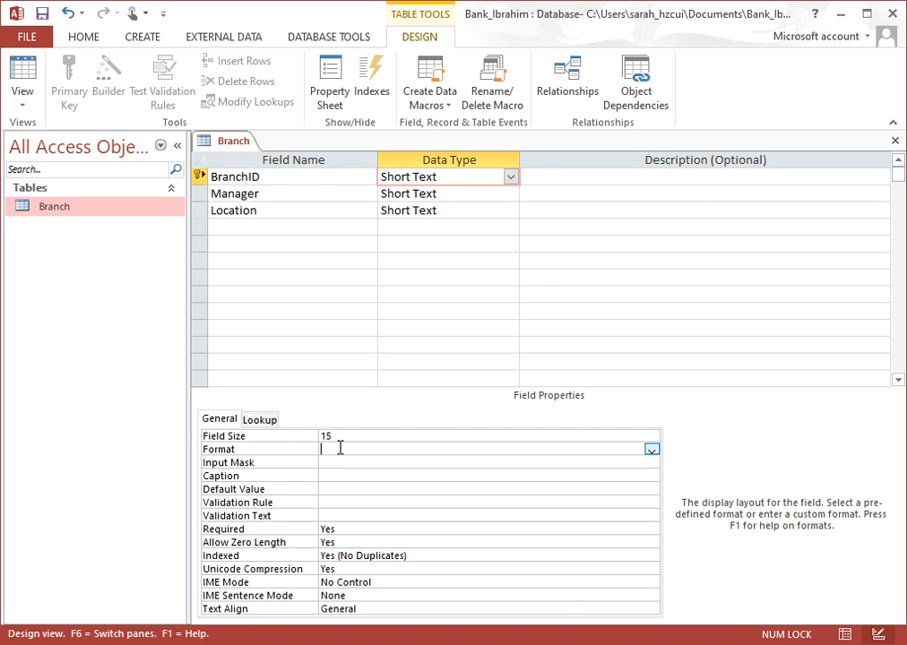
- Set the caption of the BranchID field to Branch ID
click(453, 177)
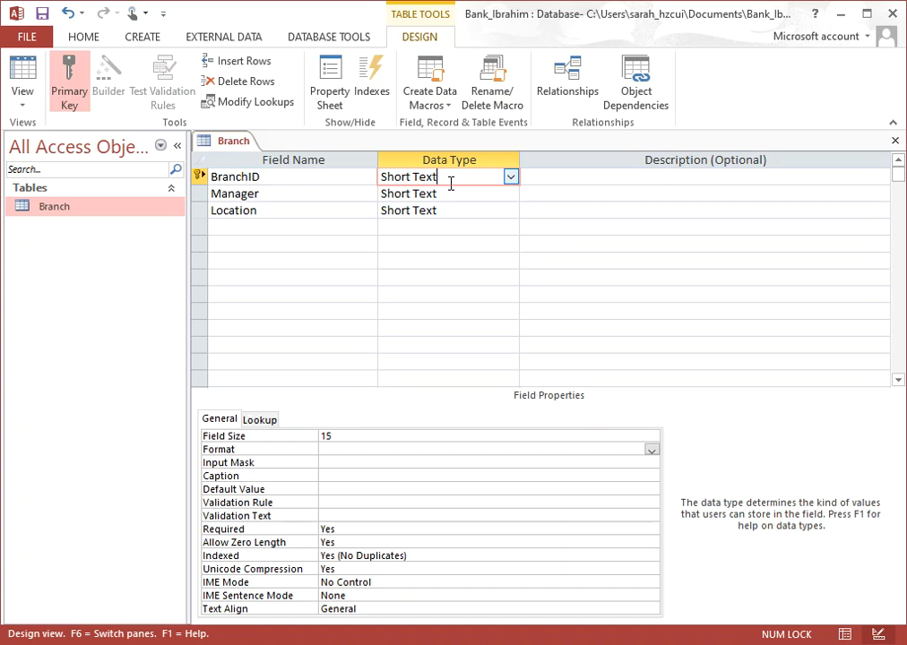
click(344, 435)
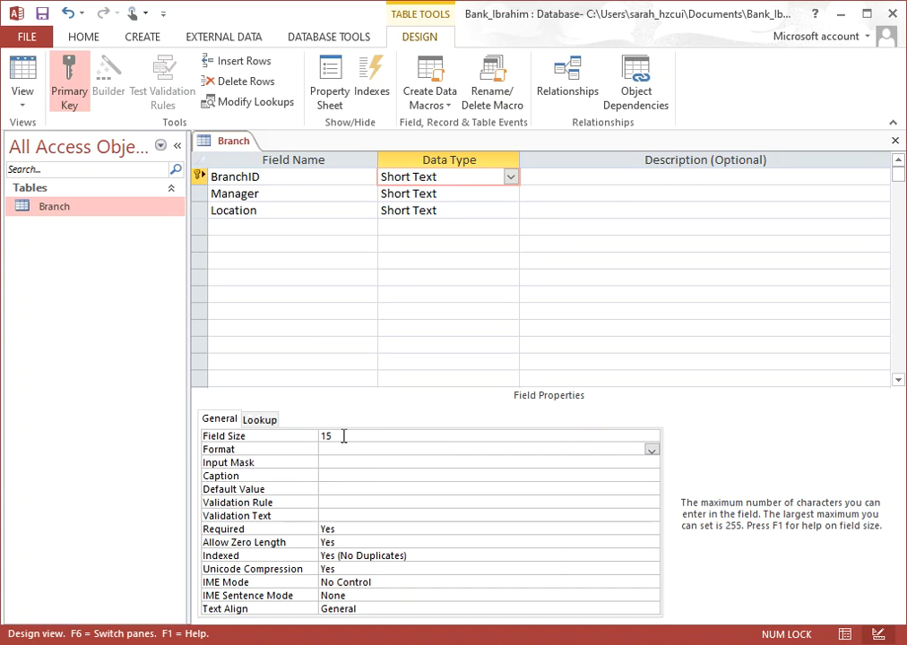
click(337, 449)
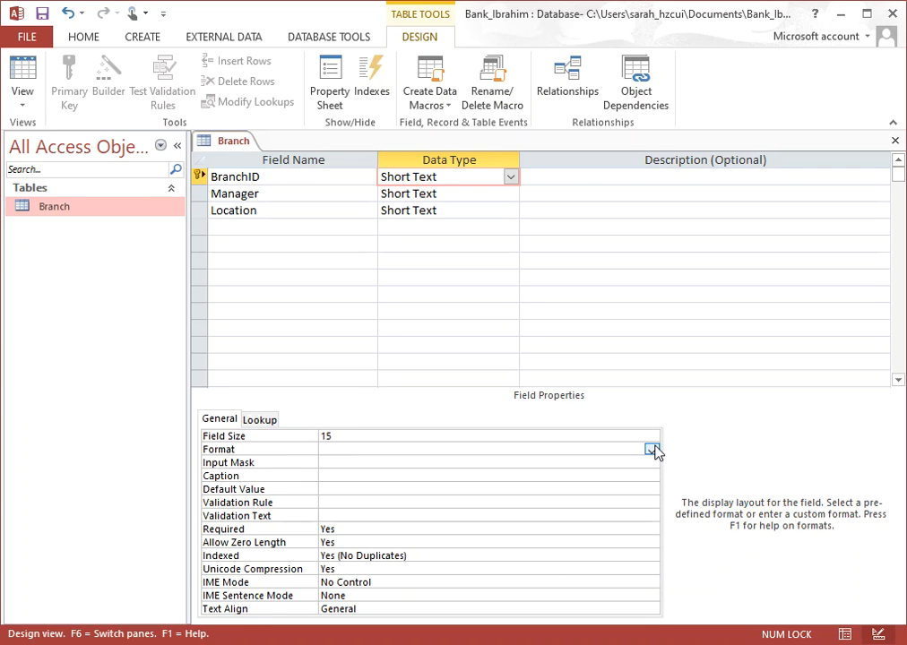
click(331, 477)
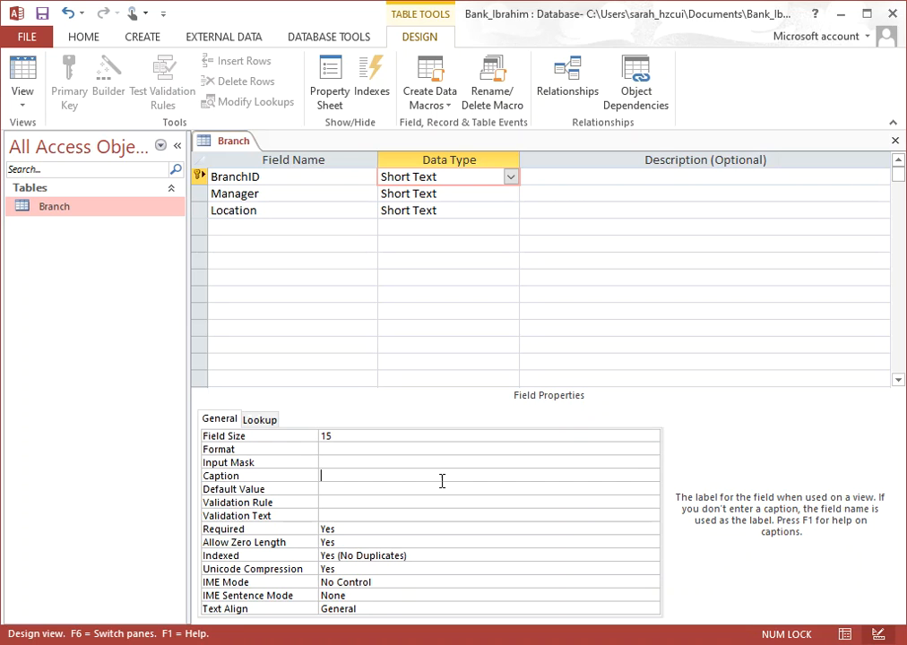
text(Branch Id)
key(BackSpace)
text(D)
click(386, 490)
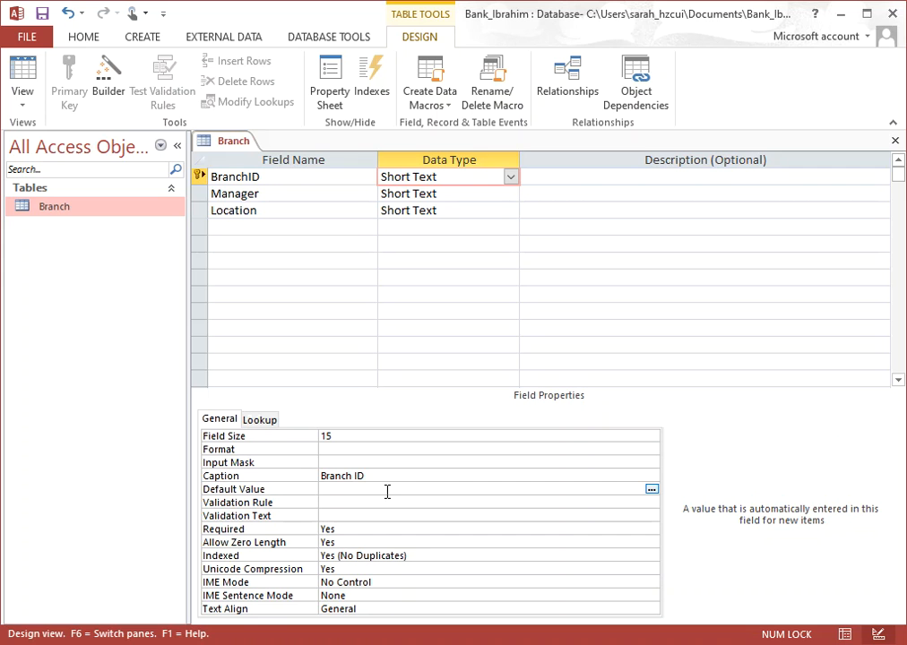
click(379, 554)
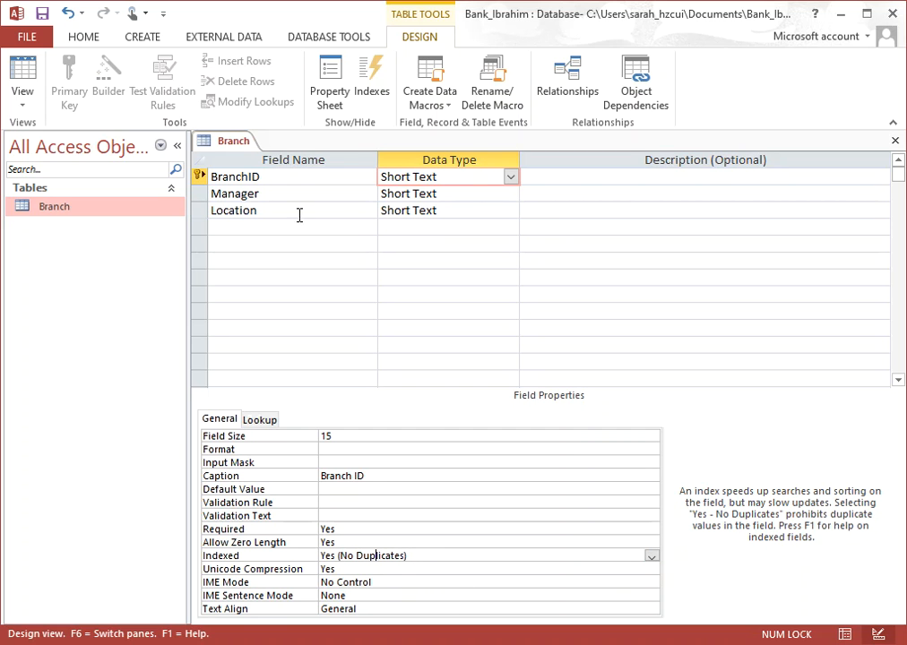
- Set the Manager field's size to 25 and its caption to Branch Manager's Name
click(282, 194)
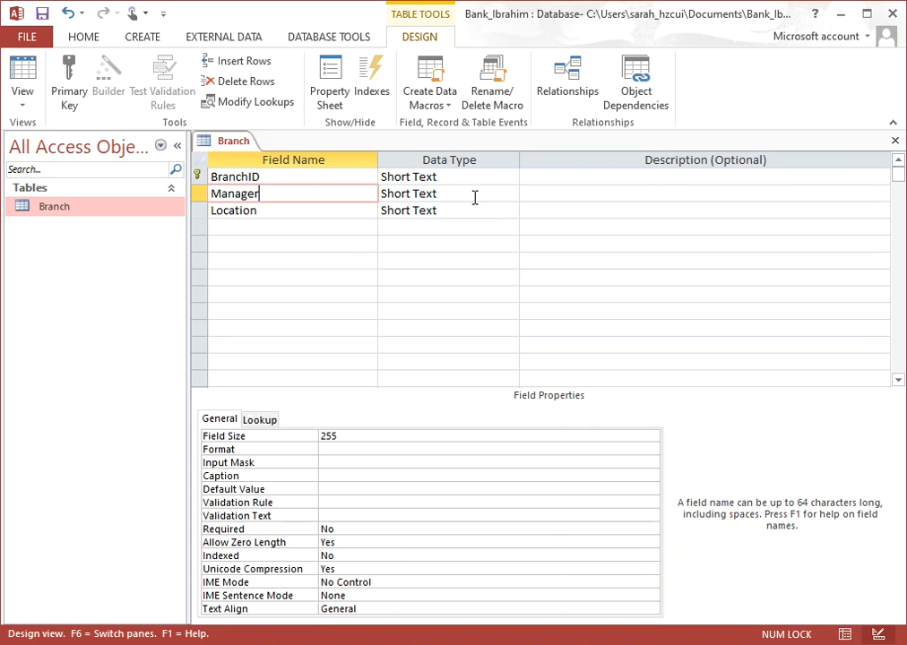
click(356, 437)
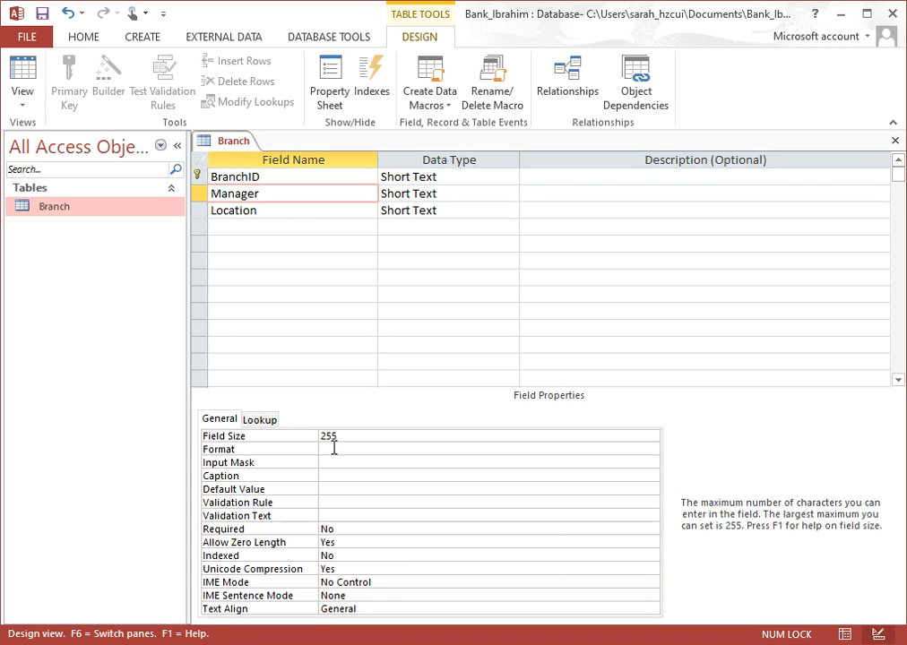
click(306, 439)
text(2)
click(346, 474)
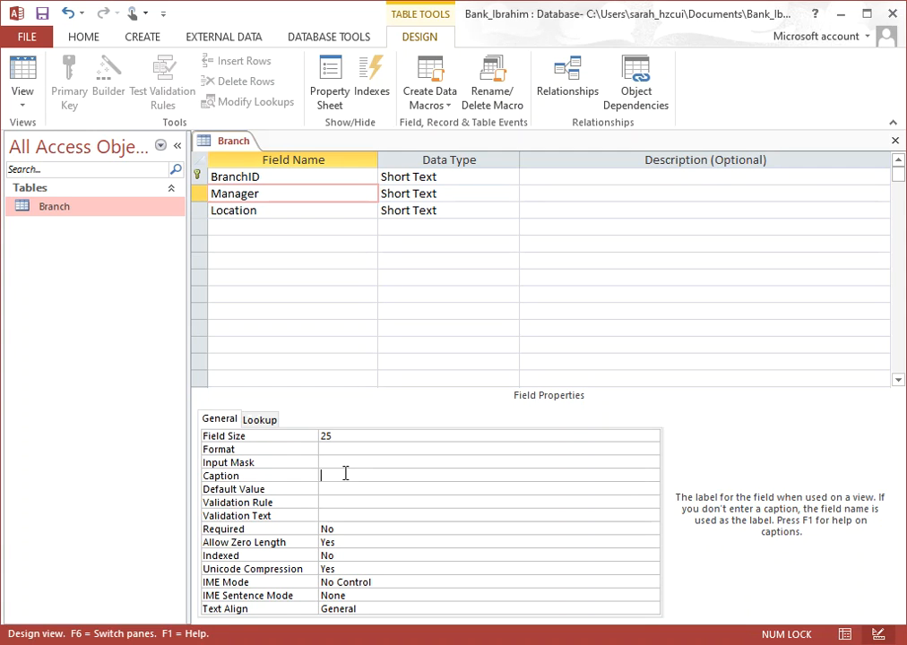
text(Branch Manager's Name)
click(361, 486)
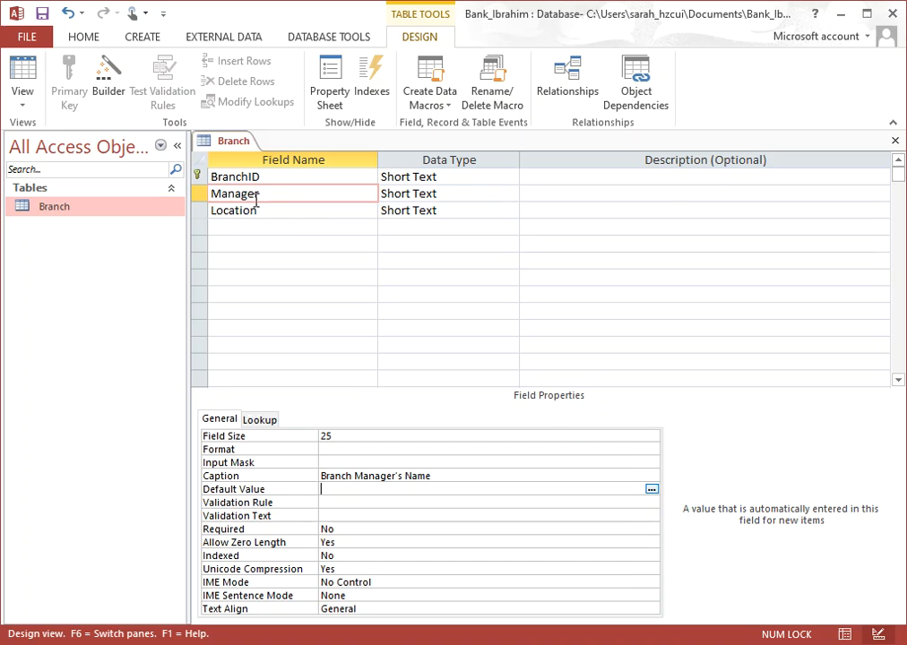
- Set the Location field's size to 25 and its caption to Branch Location
click(290, 210)
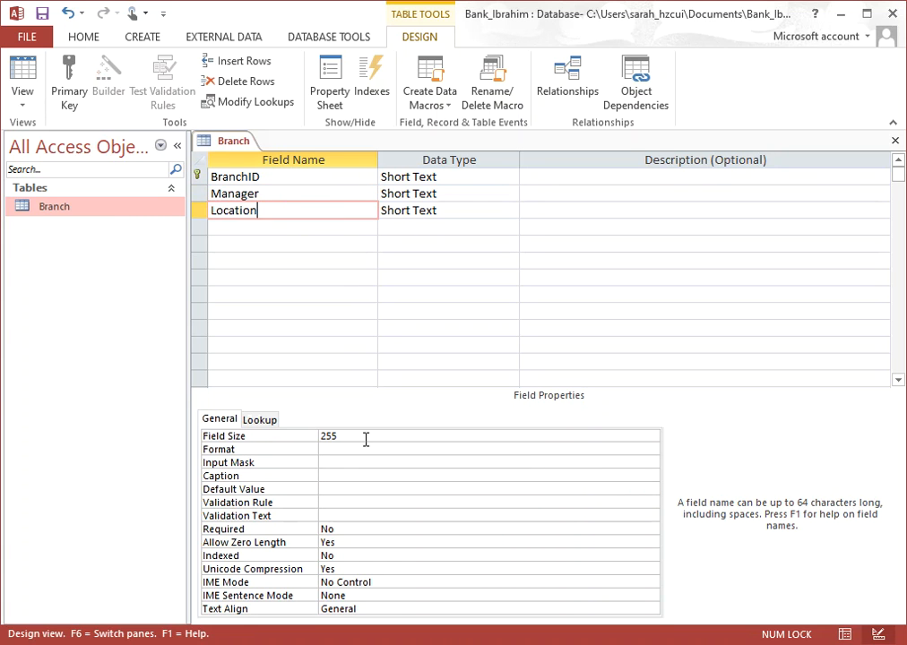
click(269, 438)
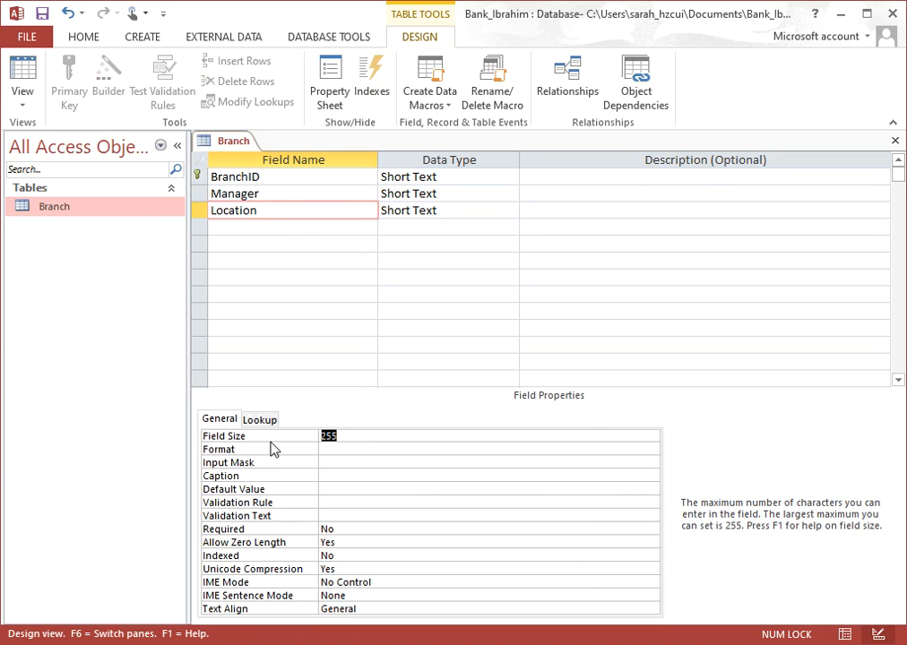
text(25)
click(325, 475)
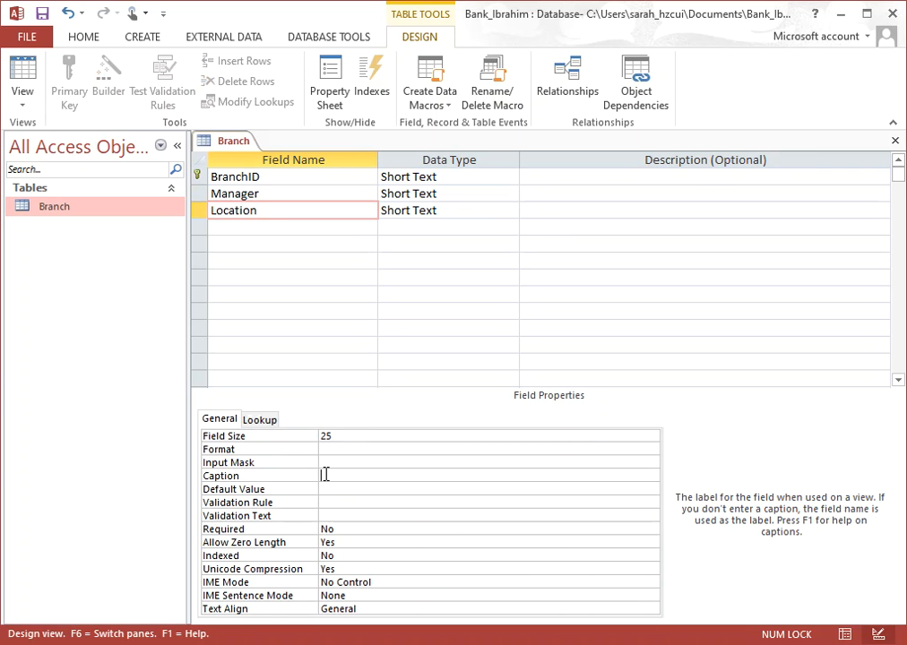
text(Branch Location)
click(327, 489)
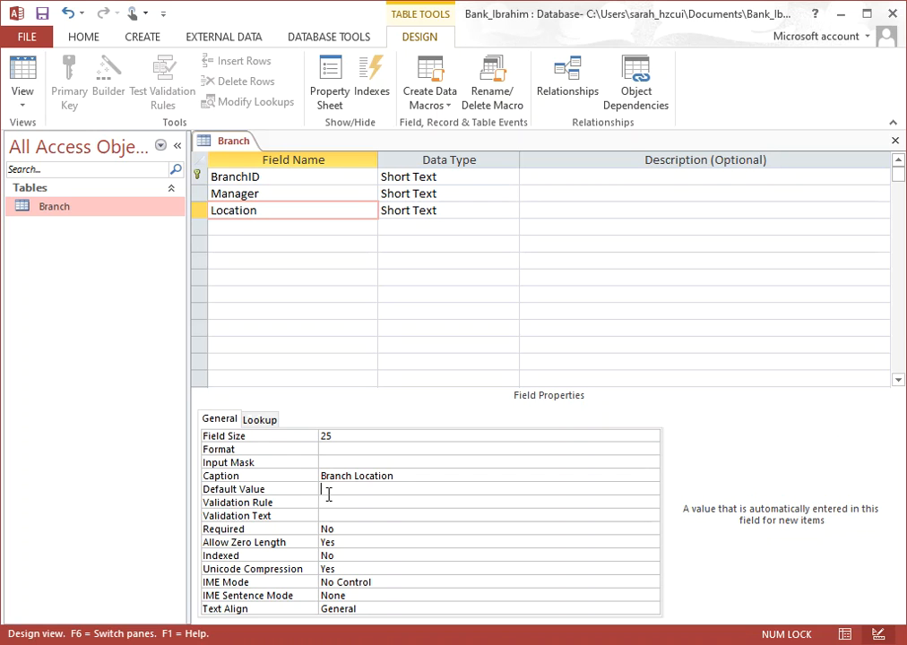
- Save the Branch table design and show it in Datasheet view with the columns fitted to their full captions
right_click(232, 143)
click(239, 149)
right_click(238, 144)
click(275, 242)
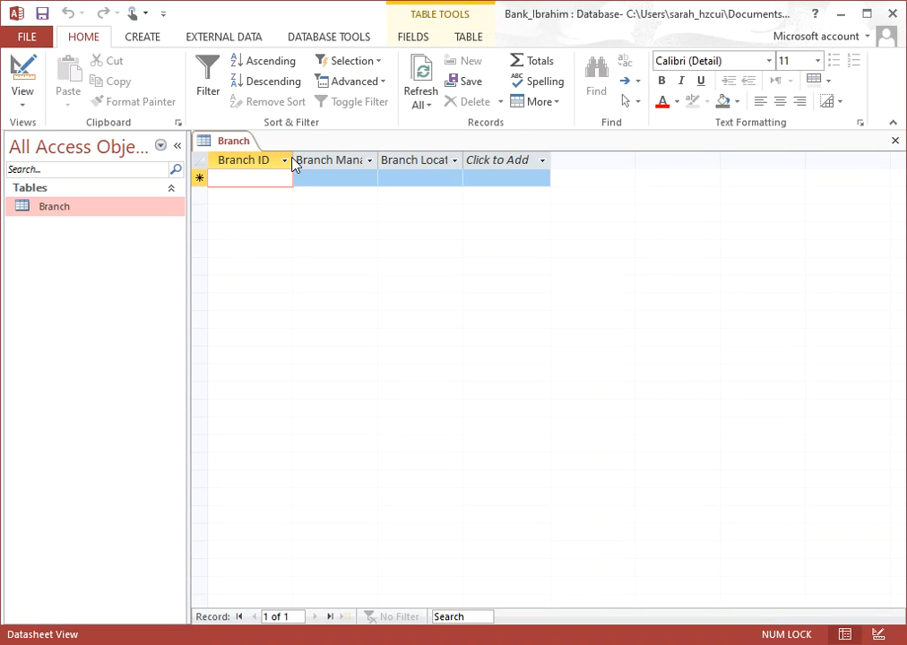
double_click(371, 158)
double_click(524, 159)
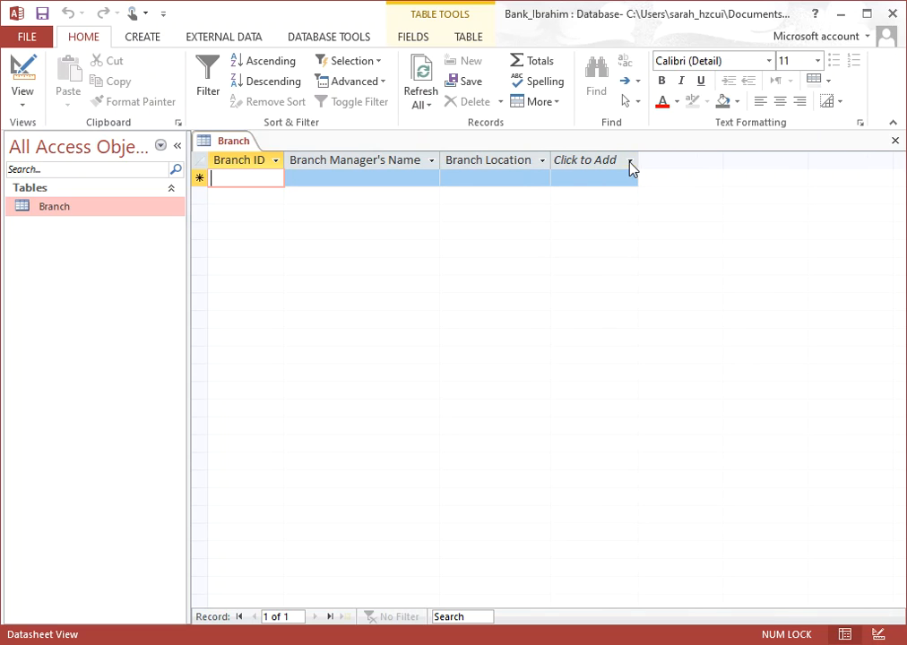
click(303, 176)
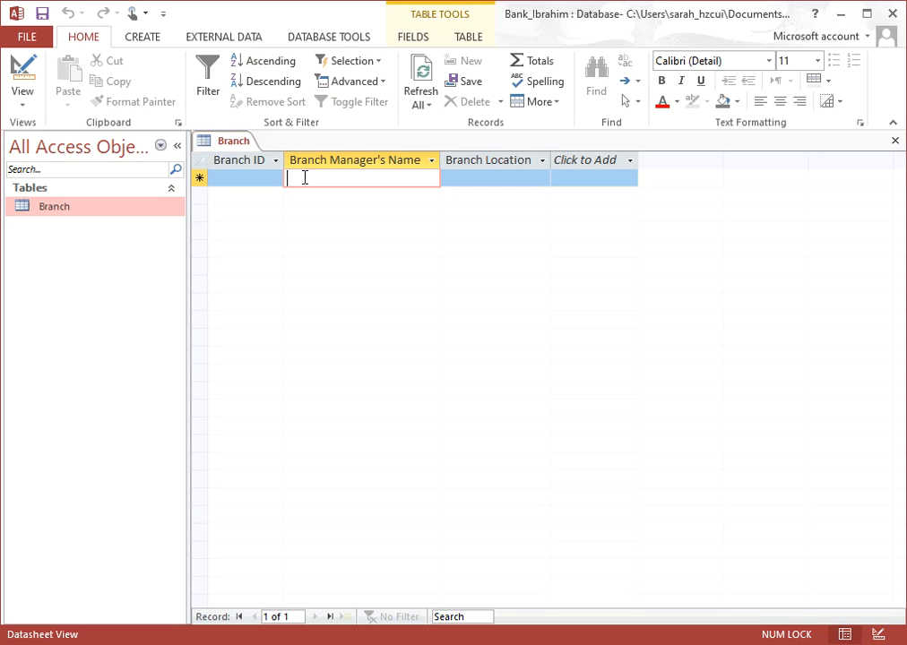
click(260, 177)
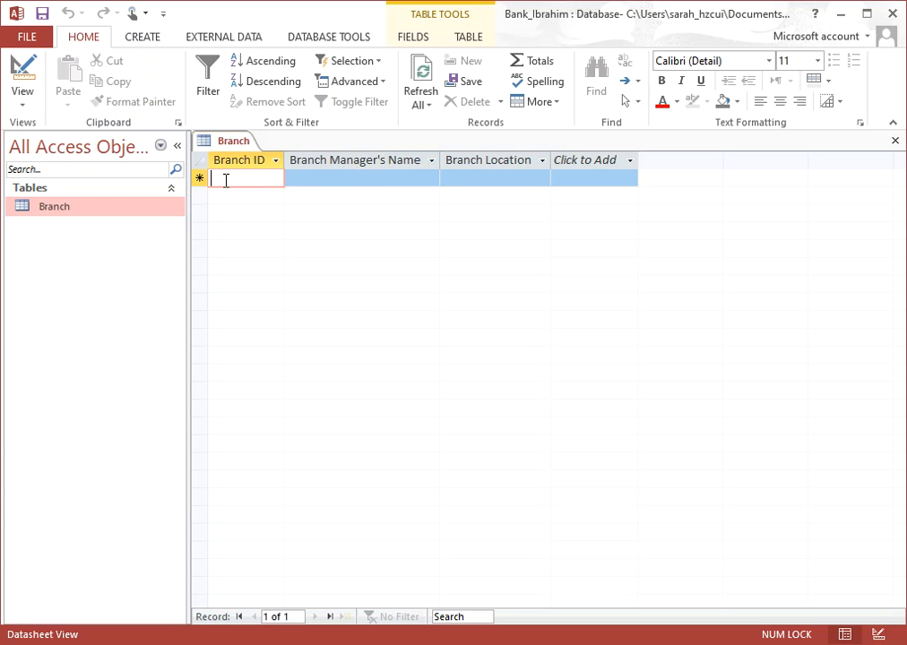
key(Tab)
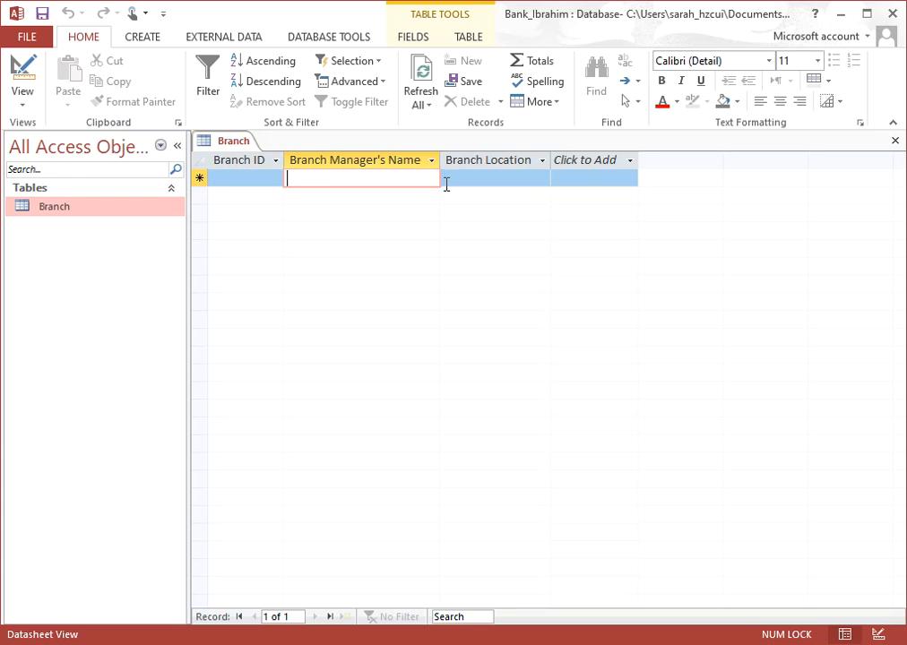
key(Tab)
key(Tab)
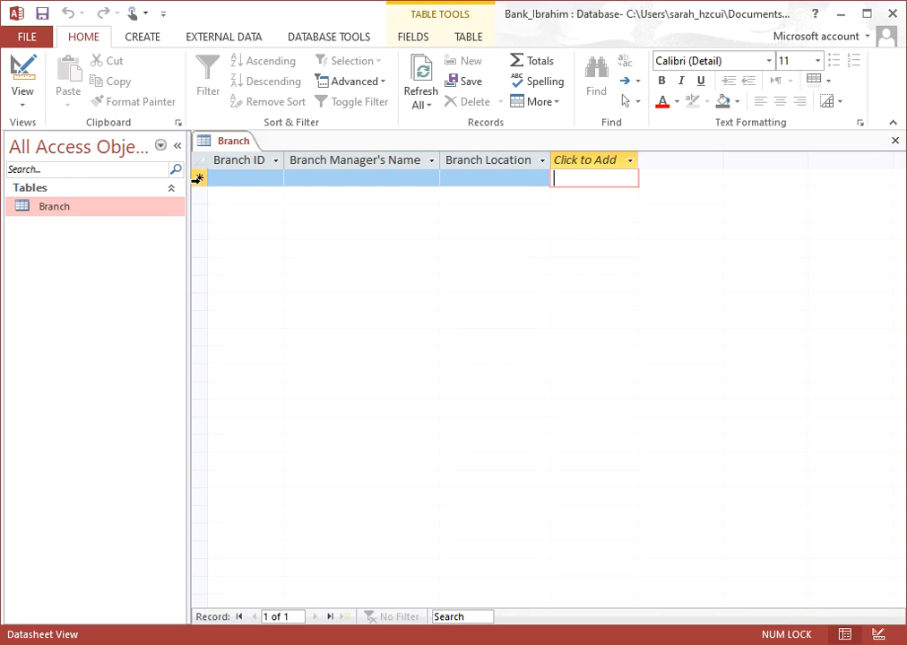
- Enter the first Branch record with Branch ID B10, the branch manager's name and location Uptown
click(233, 178)
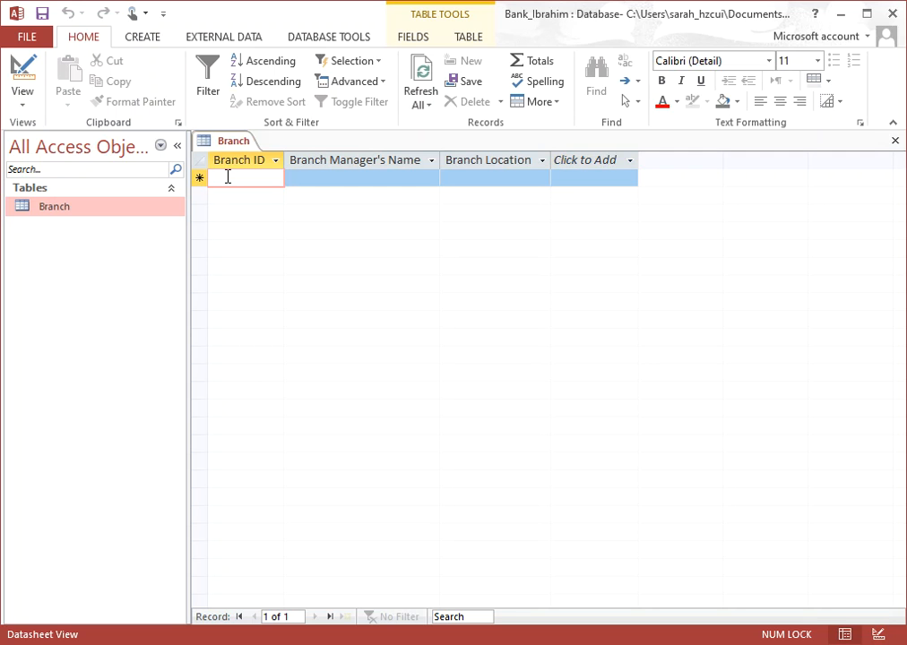
text(B10)
key(Tab)
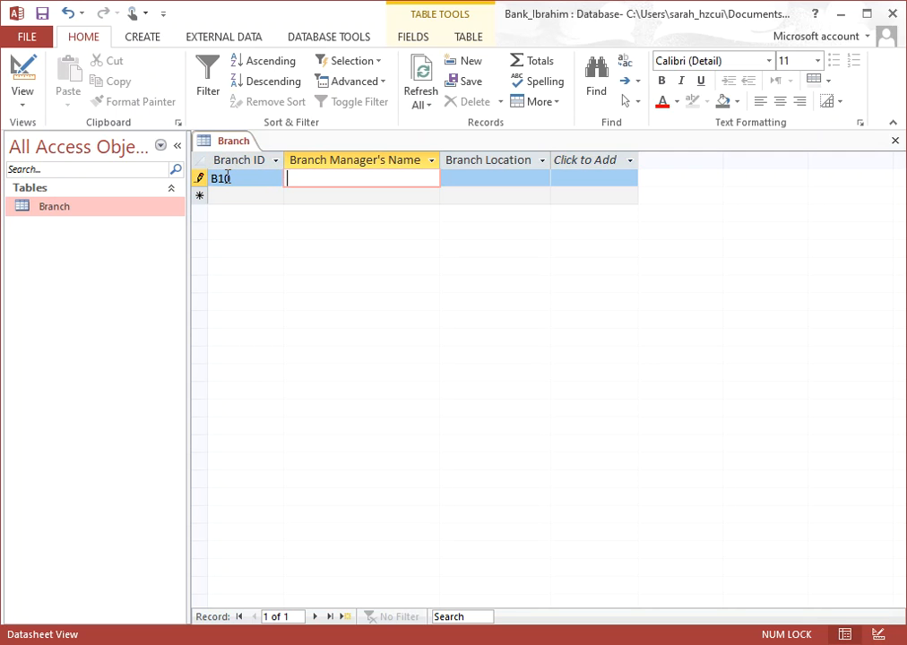
text(Krebs)
key(Tab)
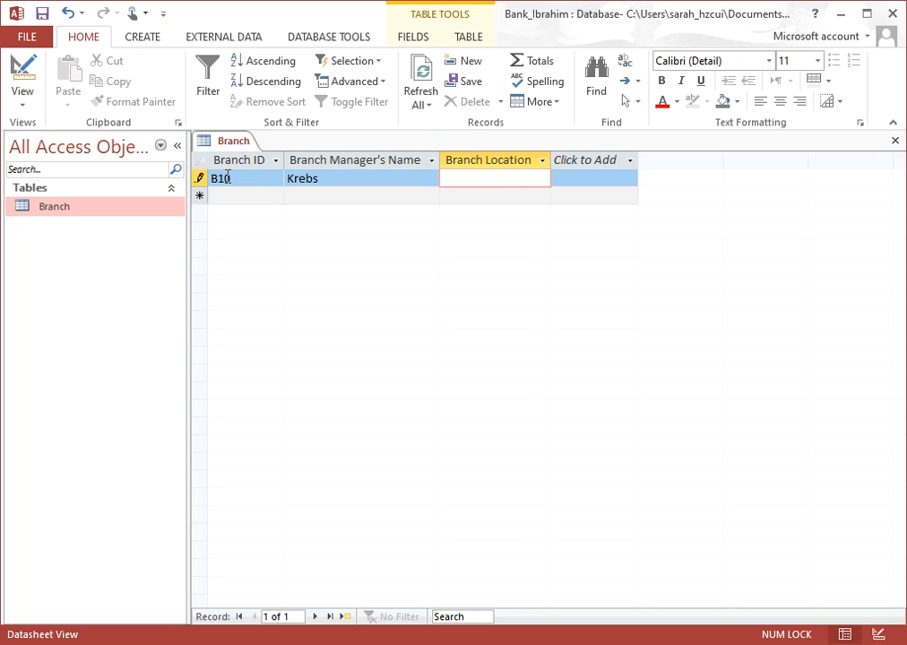
text(Uptown)
key(Tab)
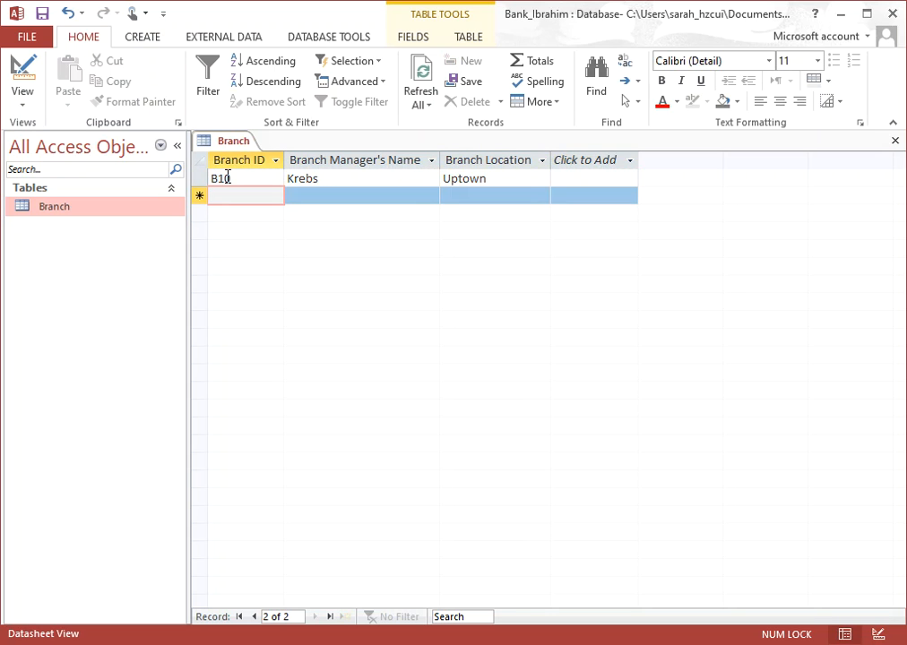
text(12/3/20)
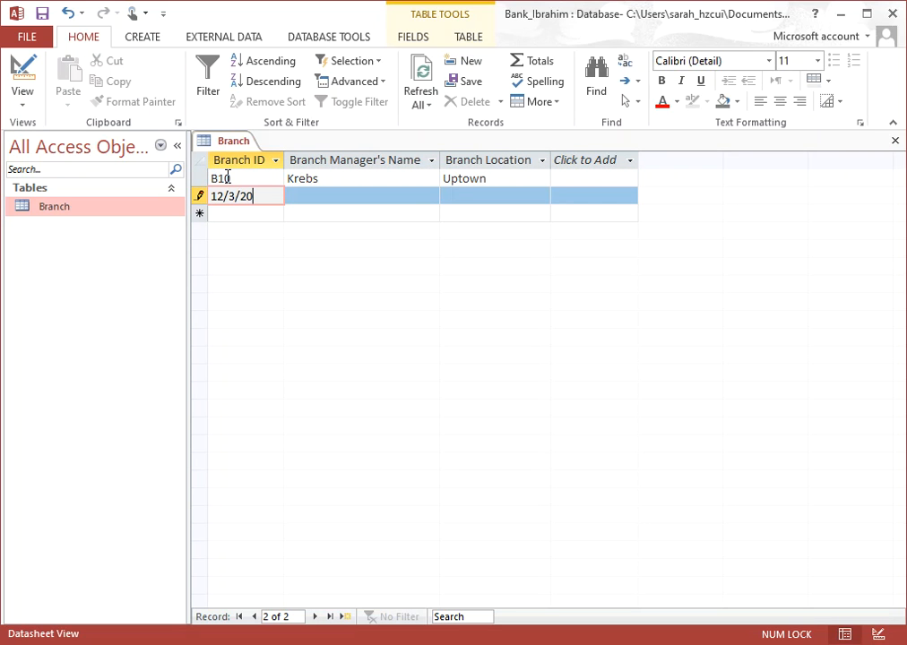
text(\\)
key(BackSpace)
key(BackSpace)
key(BackSpace)
key(BackSpace)
key(BackSpace)
key(BackSpace)
key(BackSpace)
key(BackSpace)
key(BackSpace)
click(584, 168)
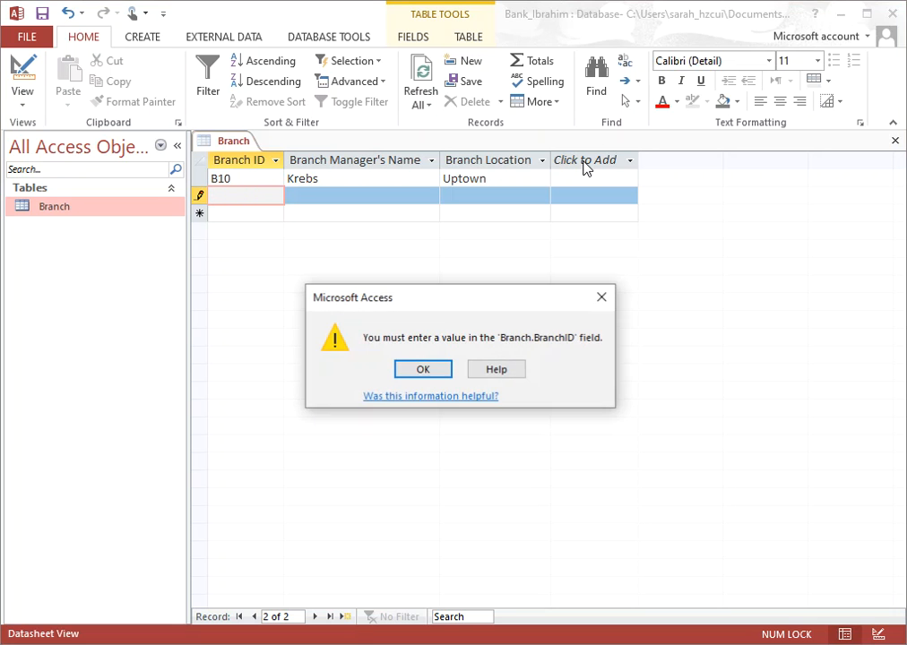
click(438, 371)
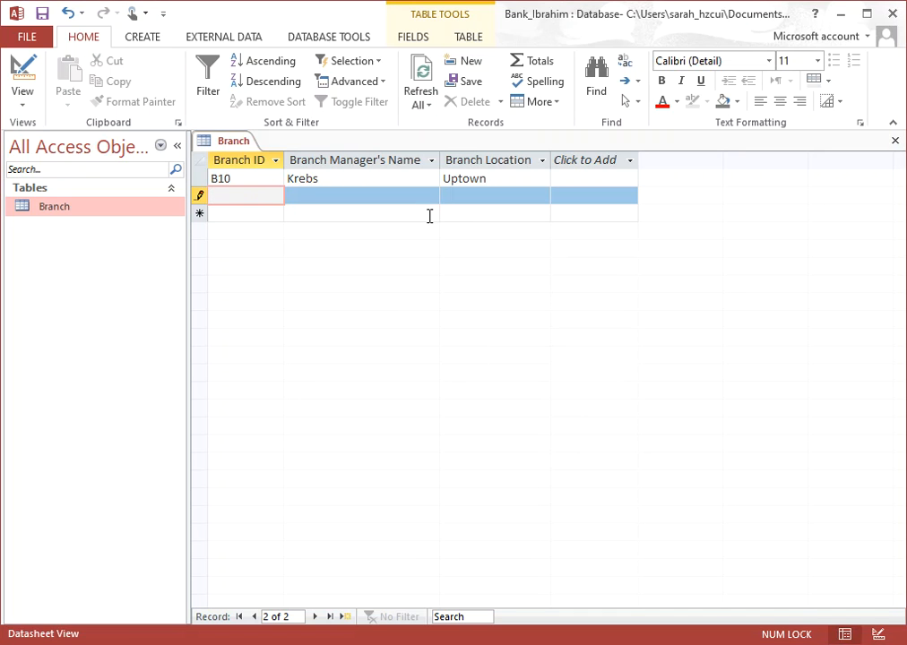
key(Escape)
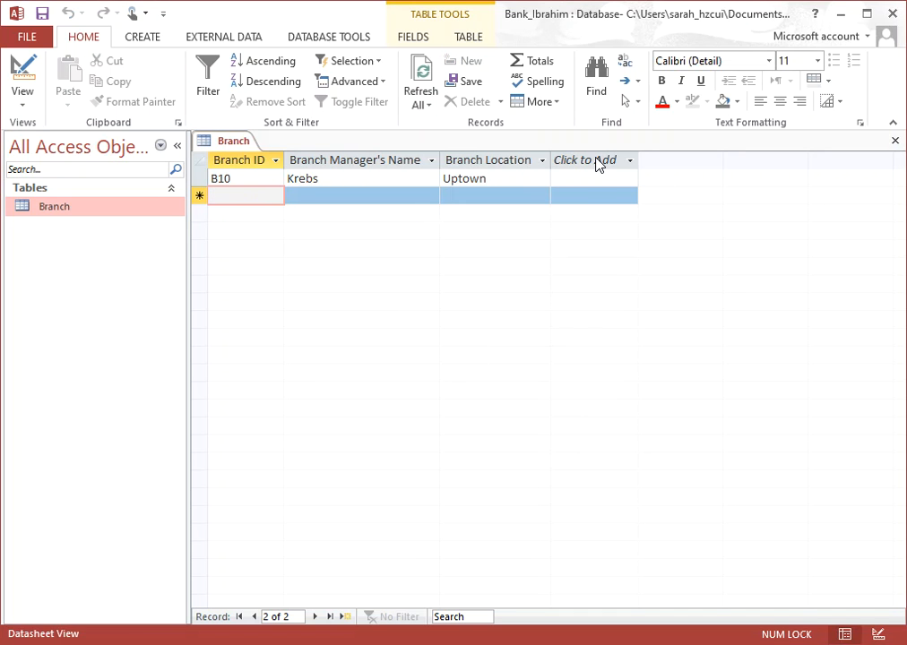
- Add a Date & Time field named Manager's Start Date after Branch Location in the Branch table
click(596, 163)
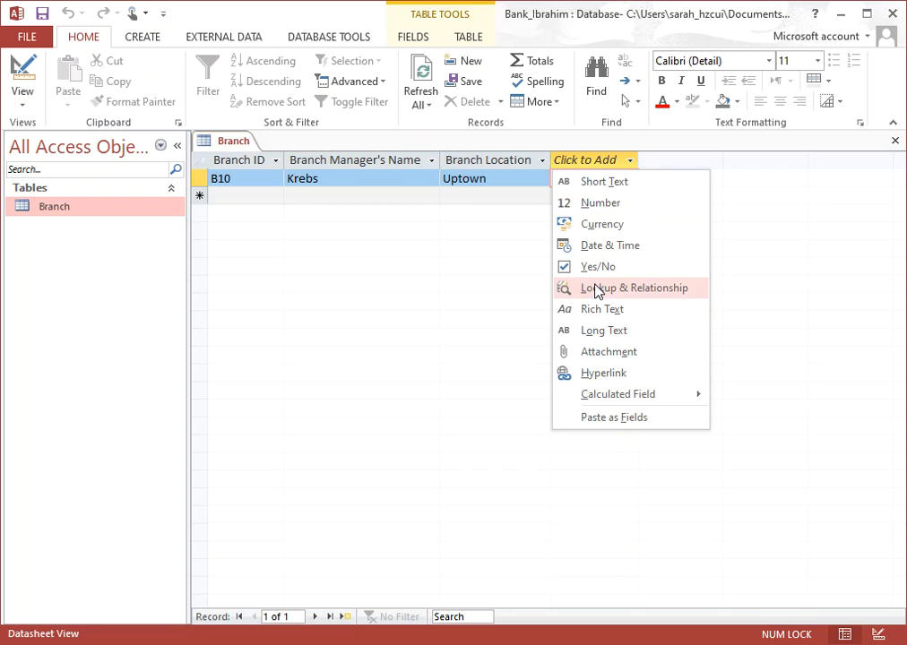
click(623, 245)
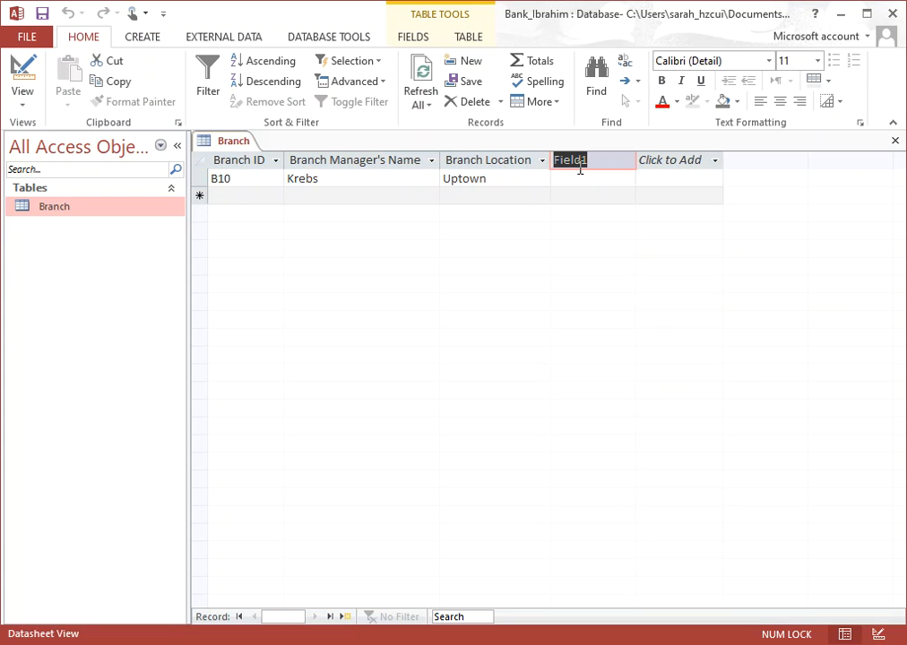
text(Ma)
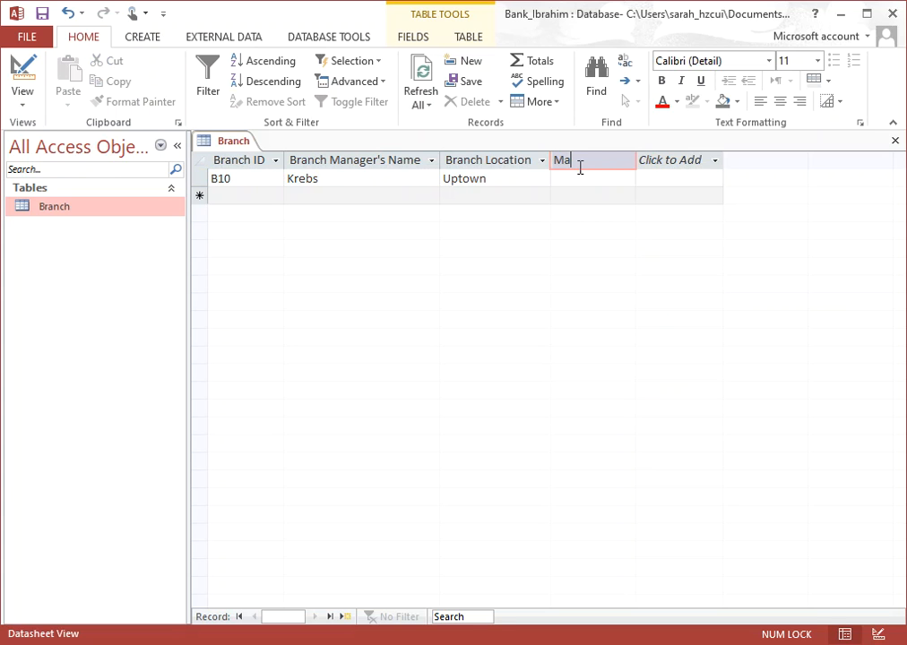
text(nager's Start Date)
key(Return)
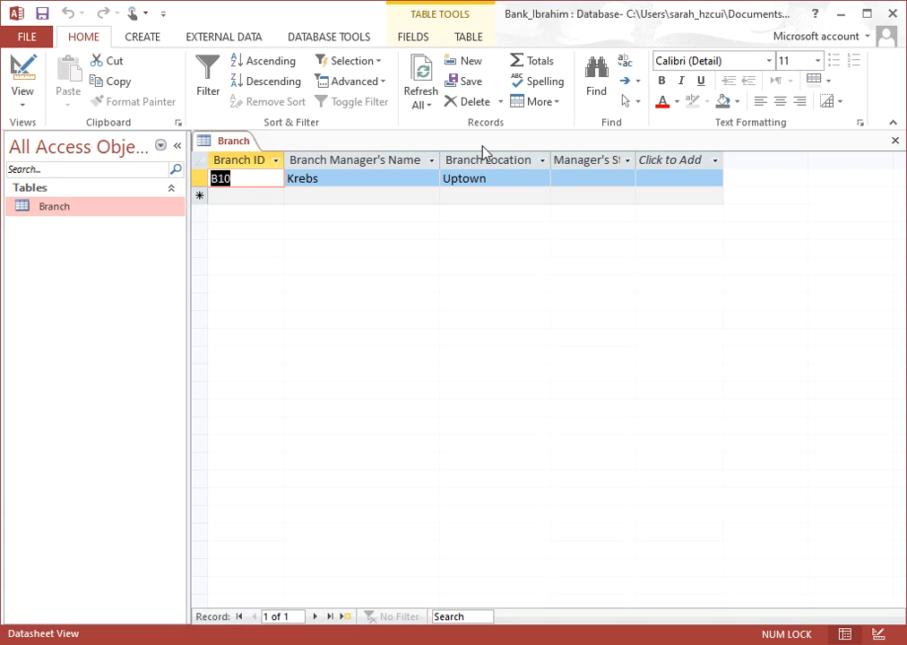
- Rename the Manager's Start Date field to Start_Date in the Branch table's Design view
right_click(248, 143)
click(301, 220)
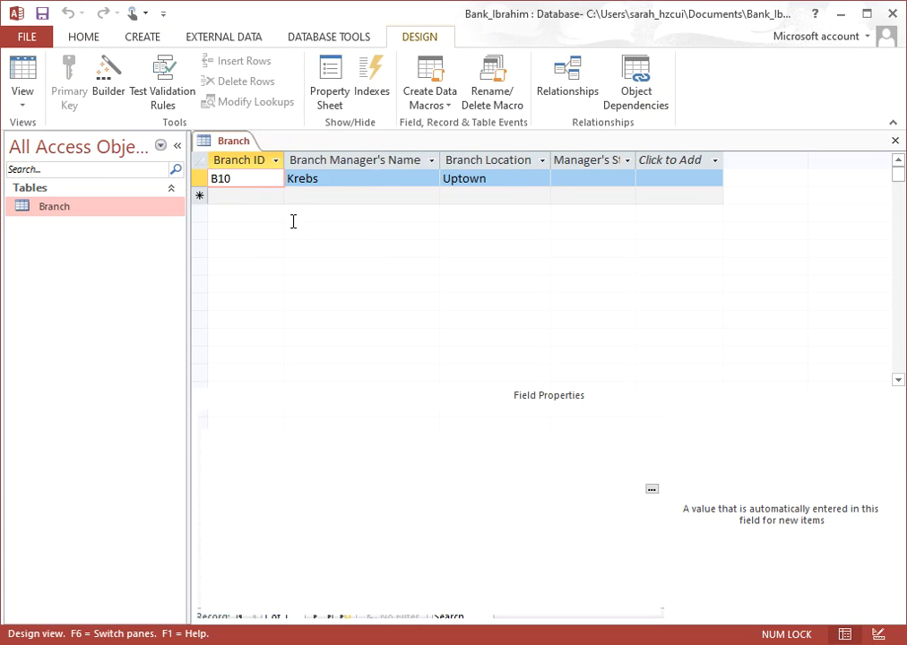
click(270, 227)
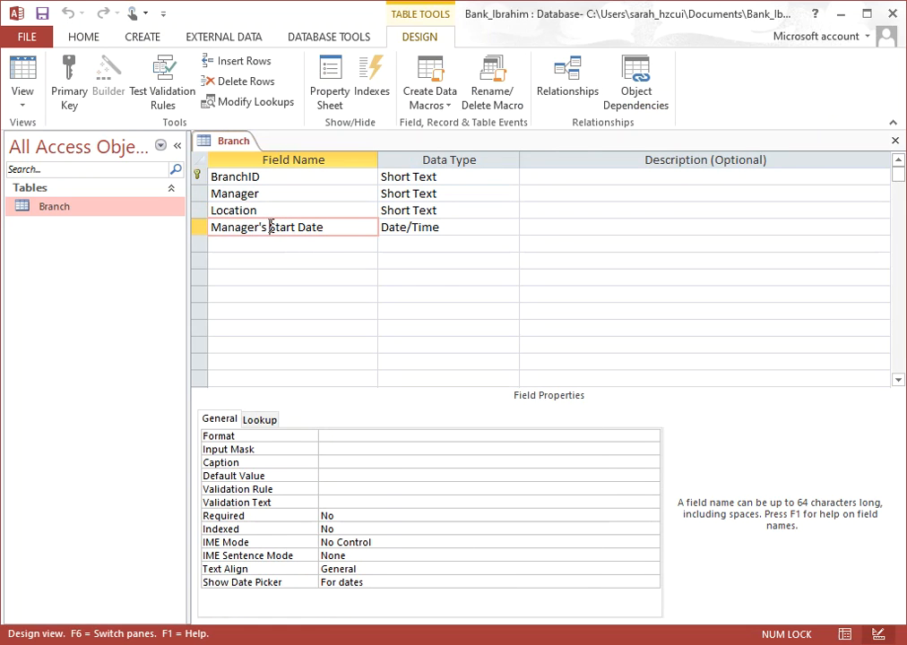
drag(270, 228, 206, 226)
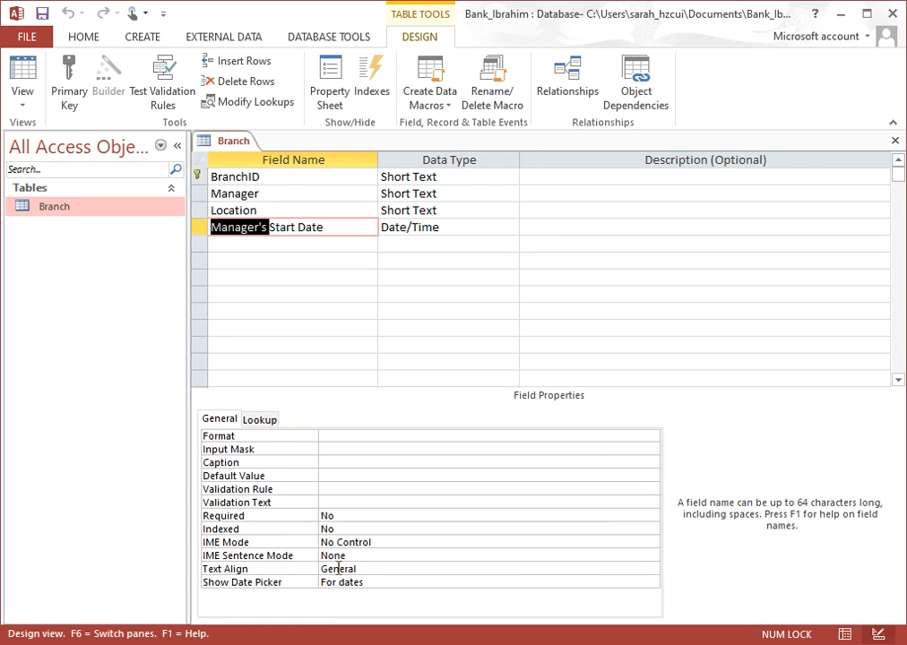
key(Delete)
click(237, 226)
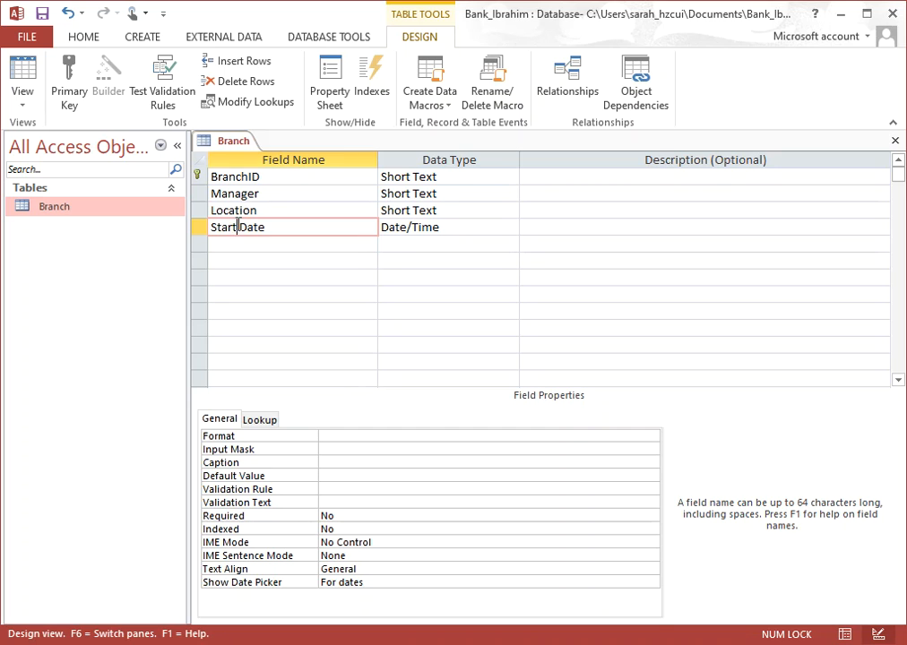
text(_)
click(281, 225)
- Set the Start_Date field's caption to Manager's Start Date
click(354, 500)
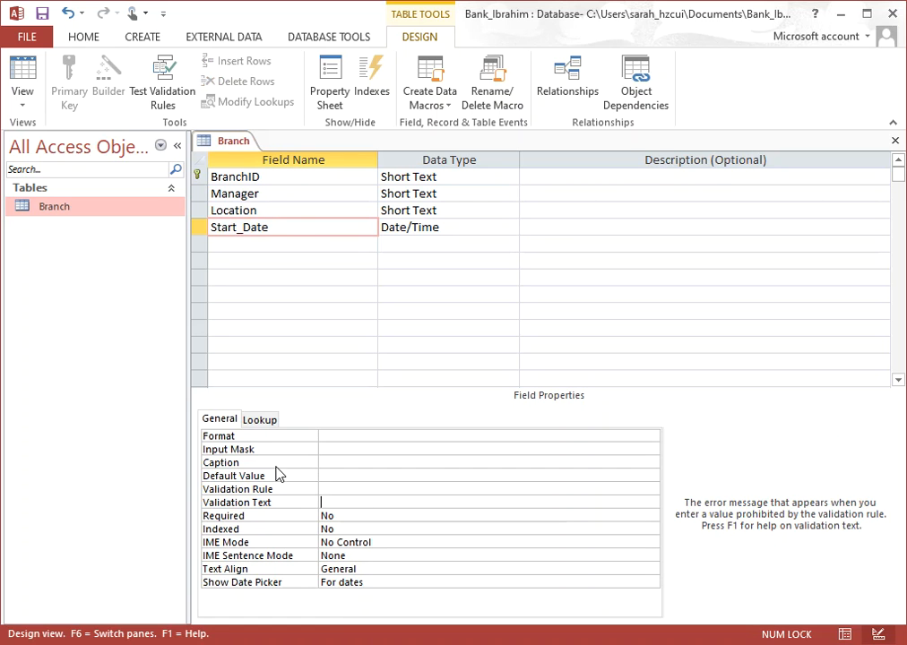
click(332, 461)
text(Manager's Start Date)
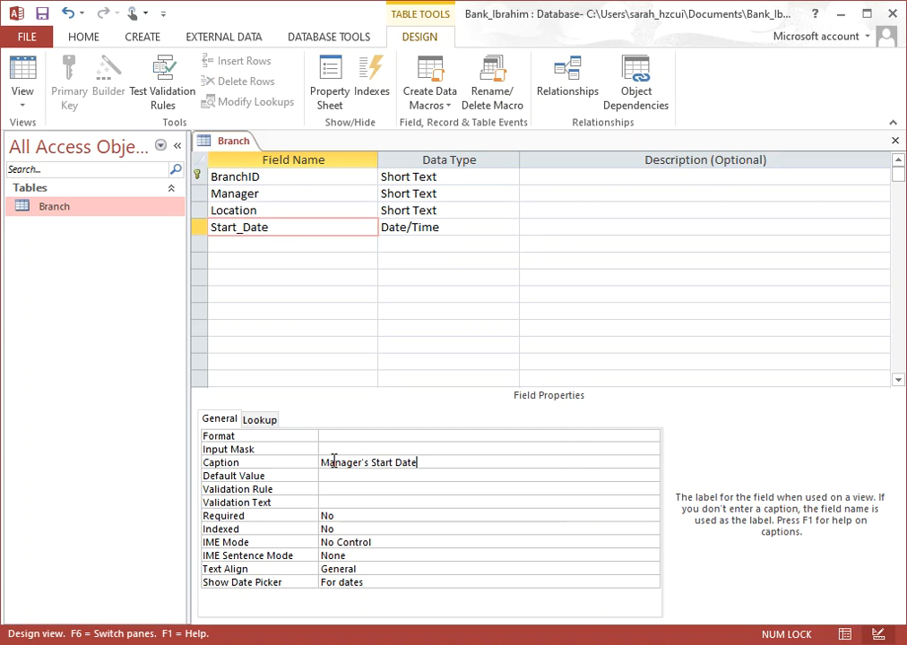
- Save the Branch table design and fit the Manager's Start Date column to its full caption in Datasheet view
right_click(239, 142)
click(288, 154)
right_click(231, 136)
click(309, 235)
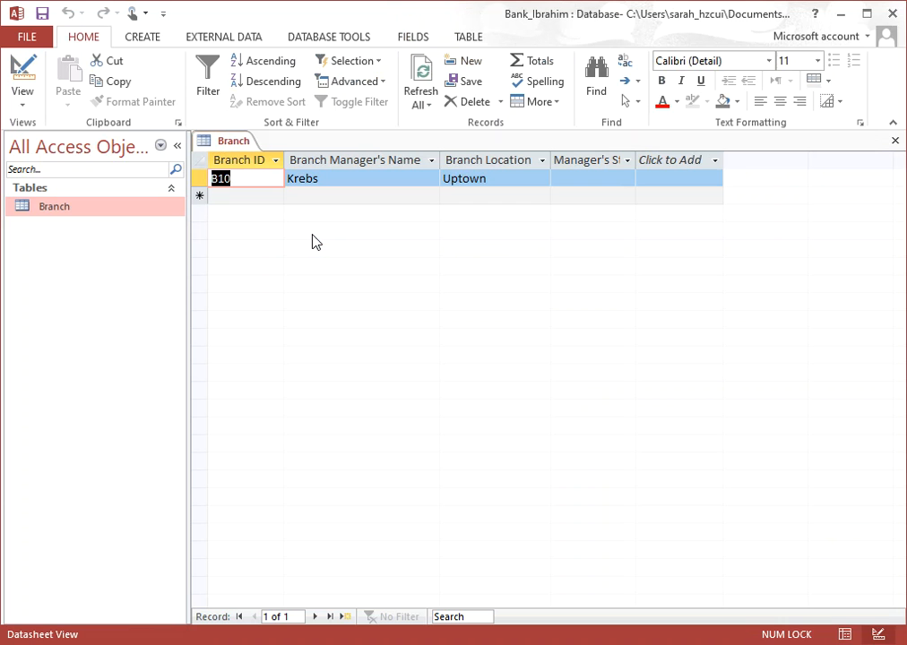
click(605, 178)
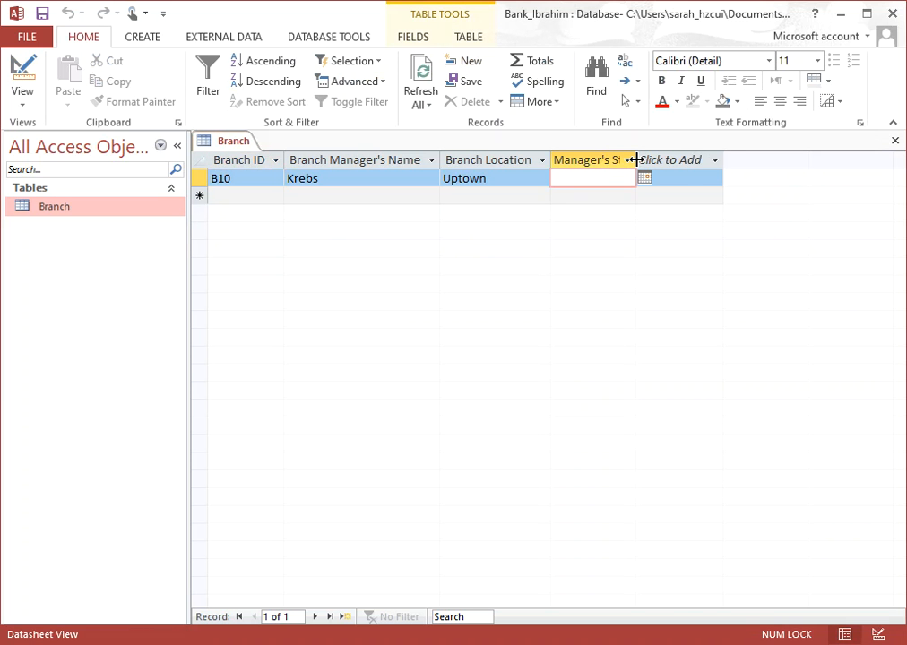
double_click(636, 159)
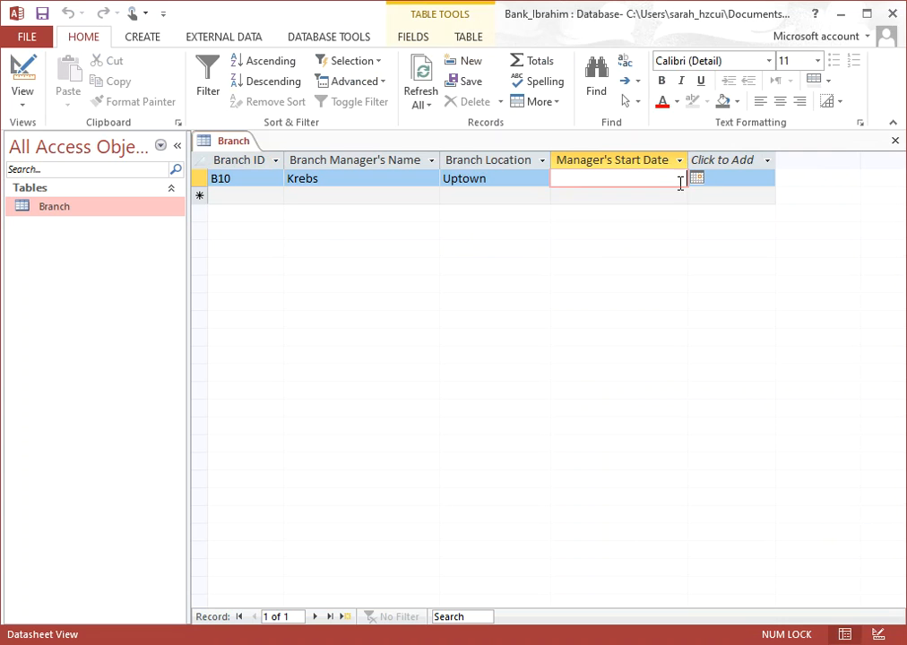
- Enter 12/3/2014 as the manager's start date for branch B10
click(698, 178)
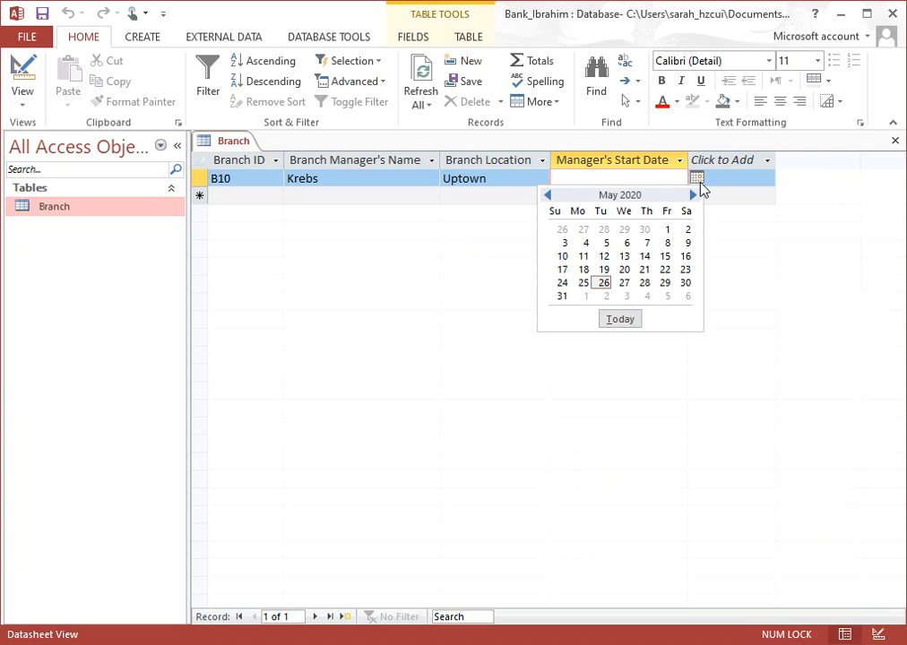
click(570, 184)
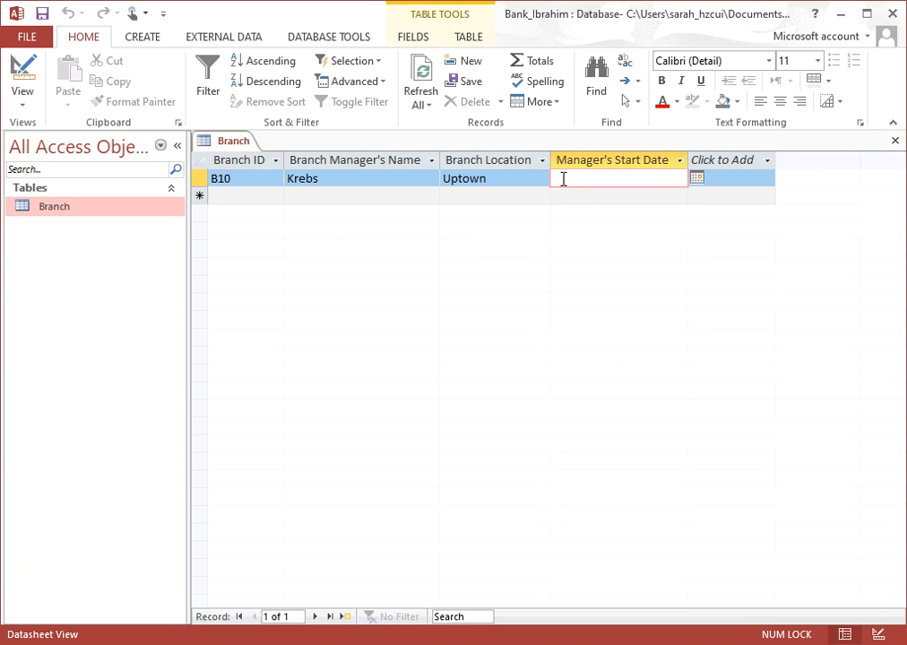
text(12/3/2014)
- Add a Branch record with Branch ID B20, the manager's name, location Eastern and start date 6/18/2013
click(252, 195)
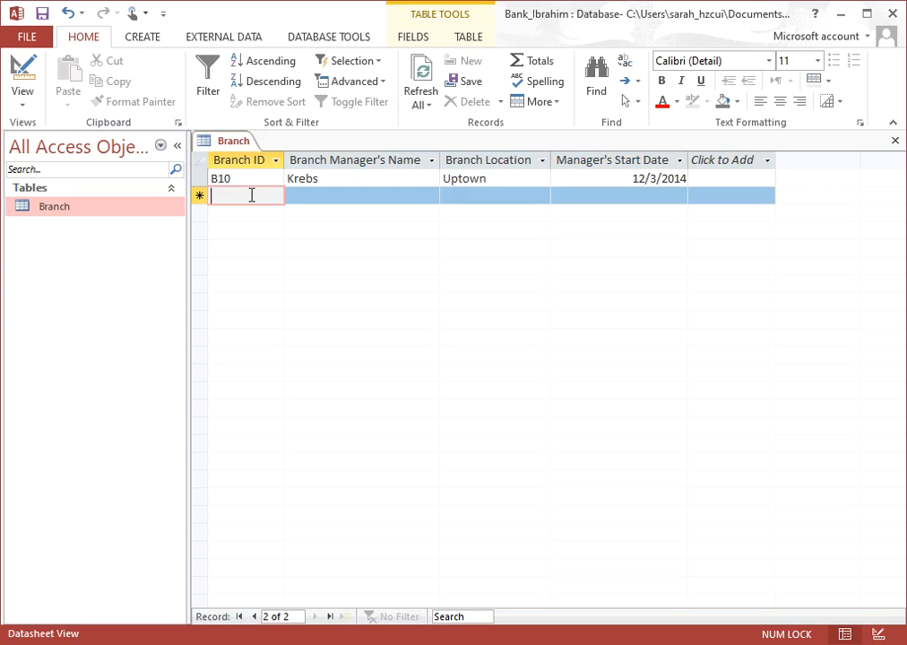
text(B20)
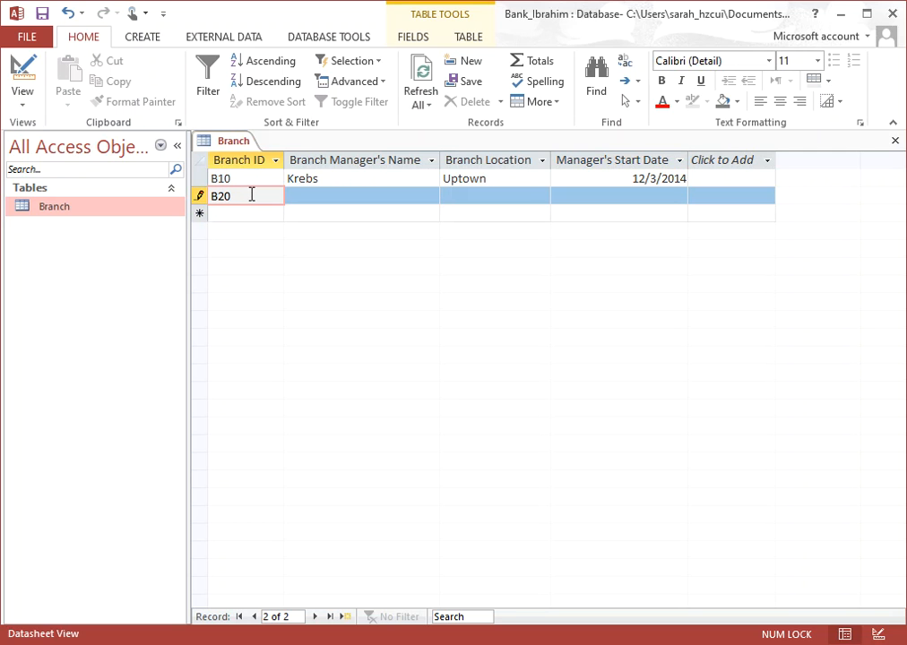
key(Tab)
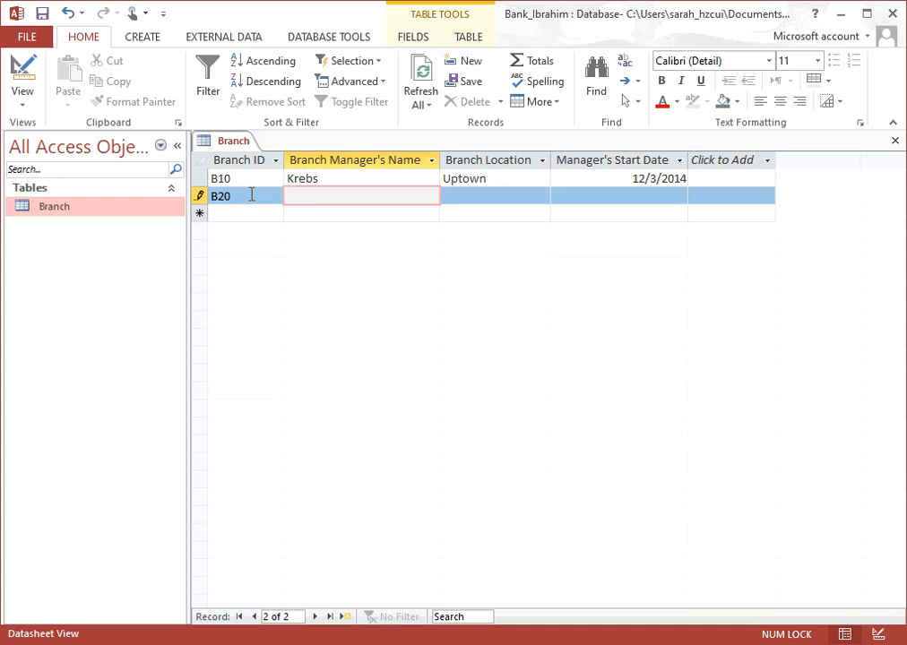
text(Espostito)
key(Tab)
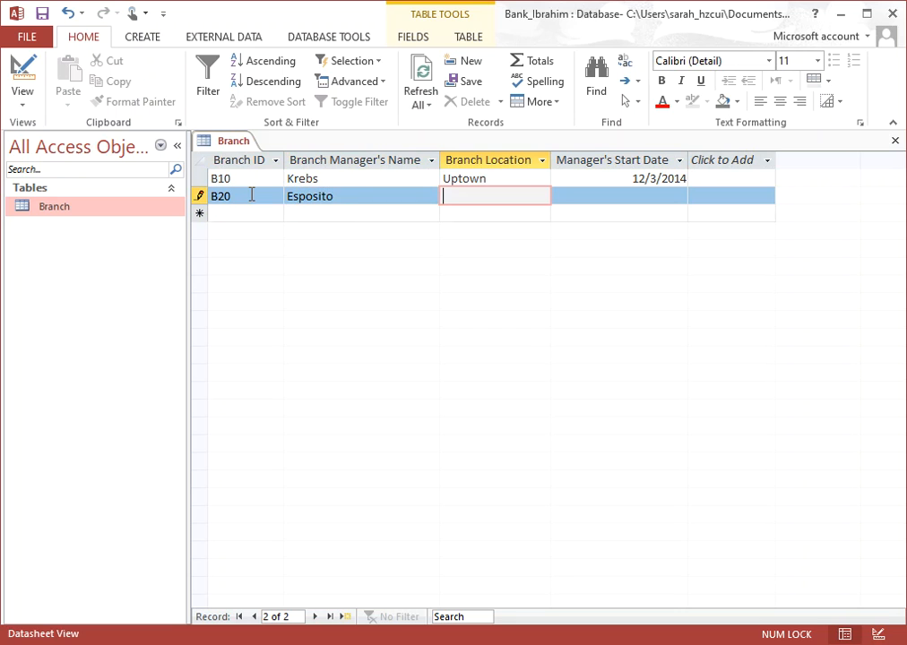
text(Eastern)
key(Tab)
text(6/18/2013)
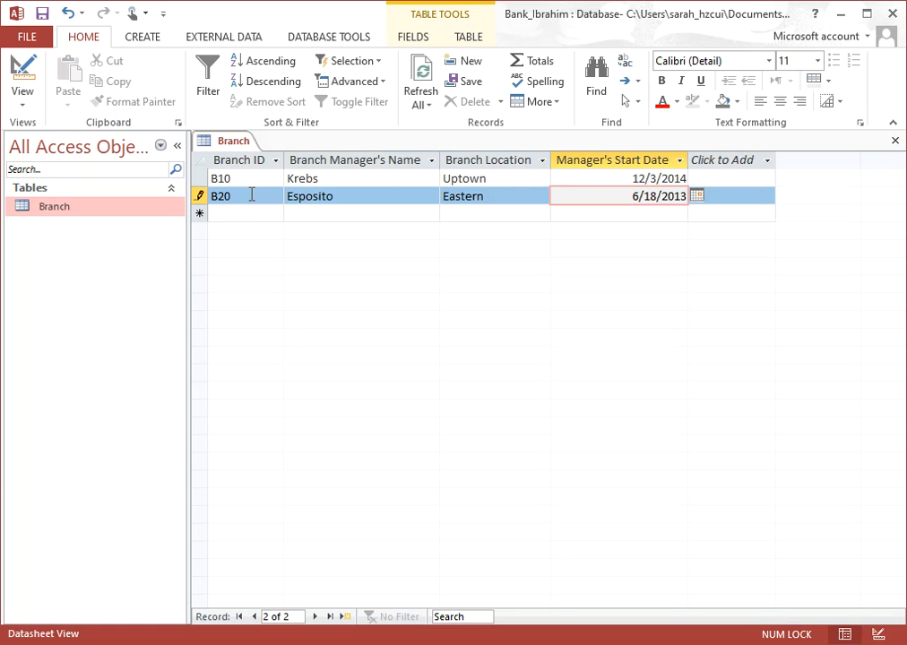
- Add a Branch record with Branch ID B30, the manager's name, location Western and start date 3/13/2011
click(231, 213)
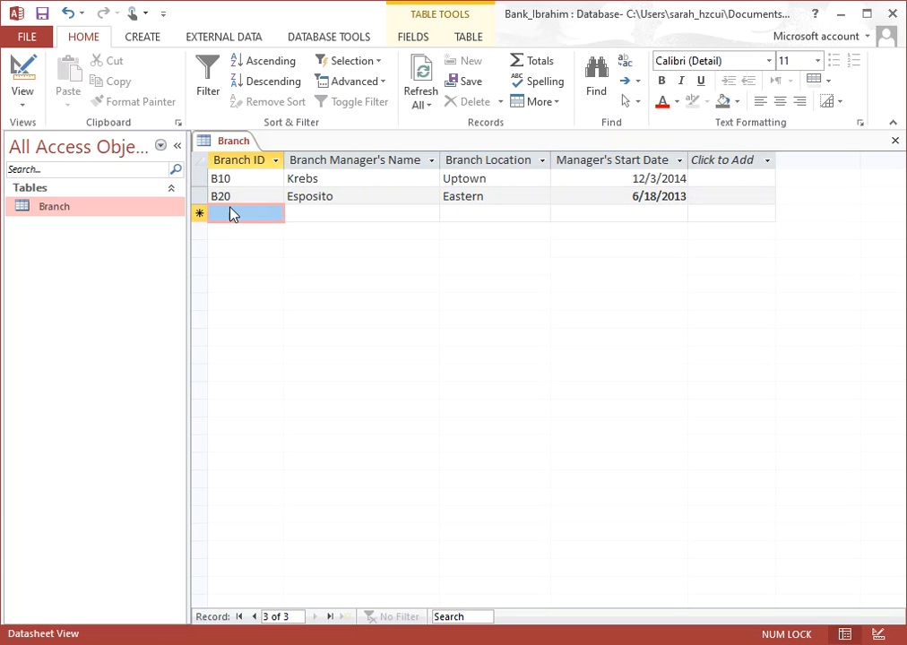
text(B30)
key(Tab)
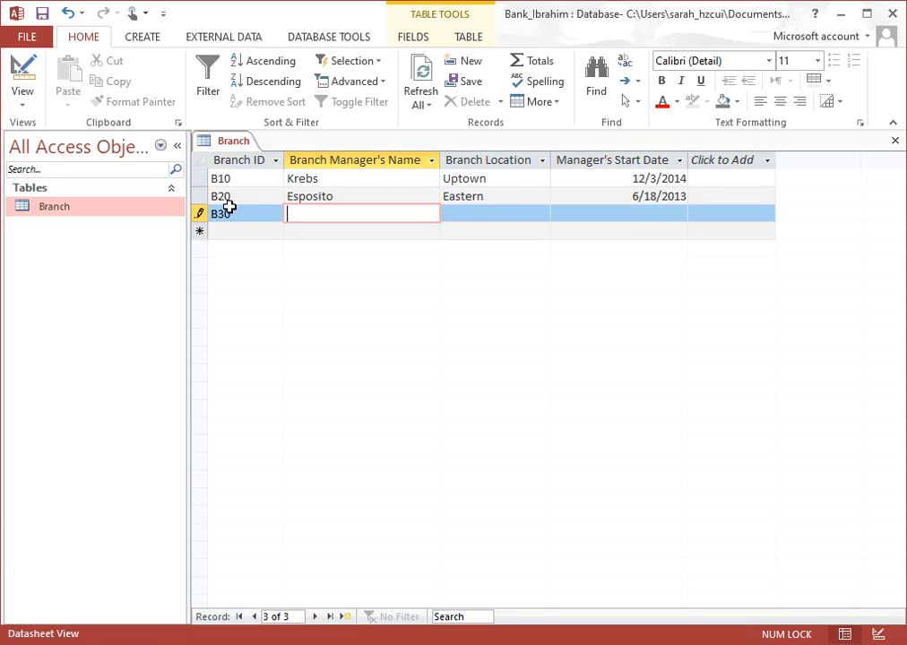
text(Amoako)
key(Tab)
text(Western)
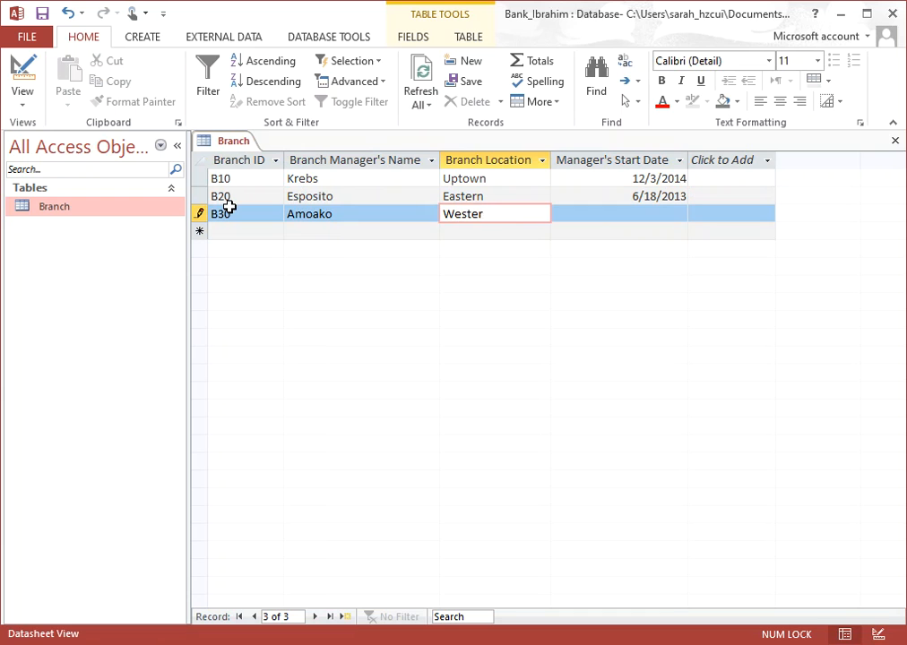
key(Tab)
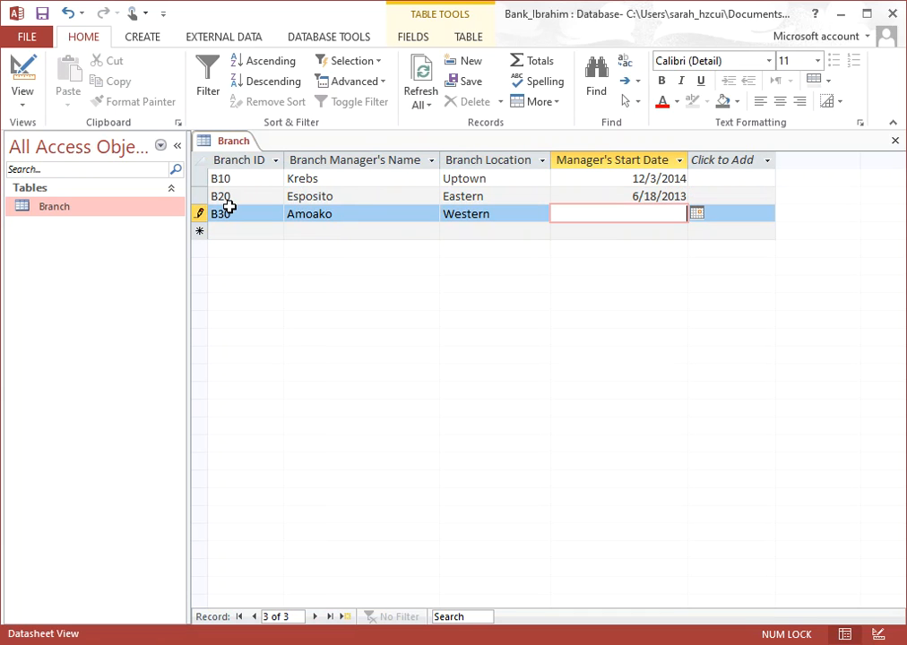
text(3/13/2011)
click(218, 230)
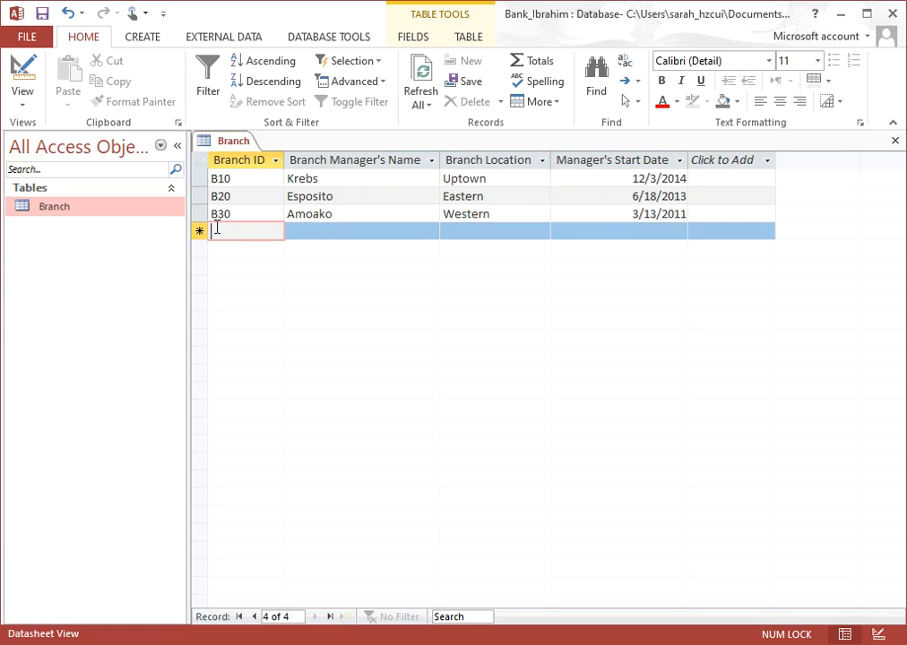
text(Singh)
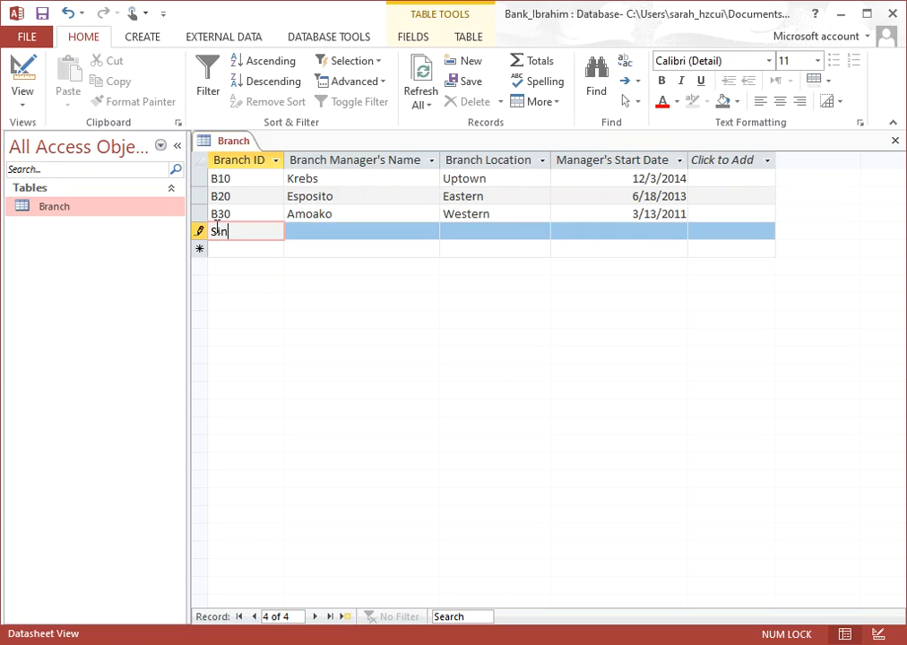
key(Tab)
text(Southern)
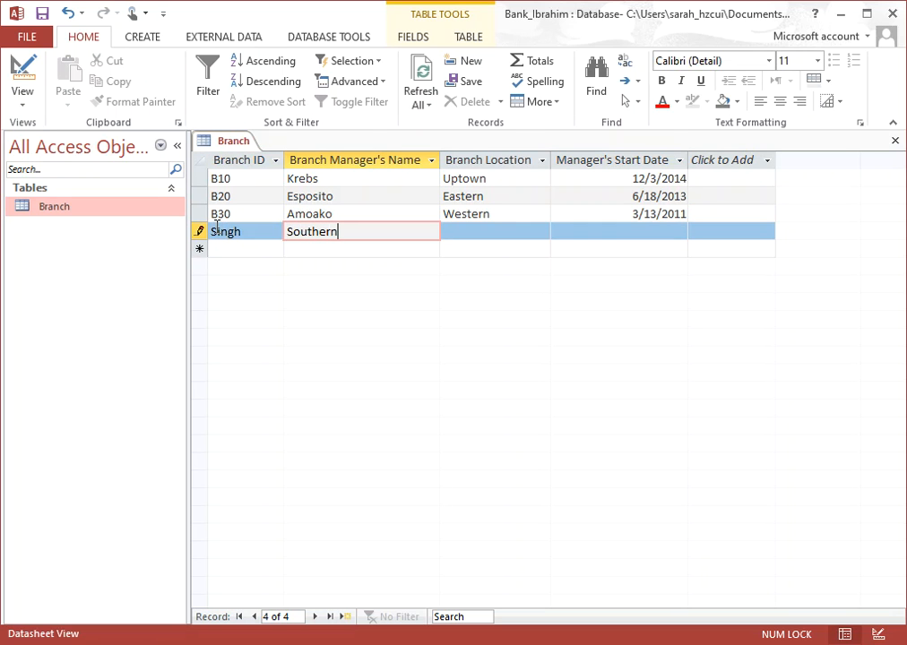
key(Tab)
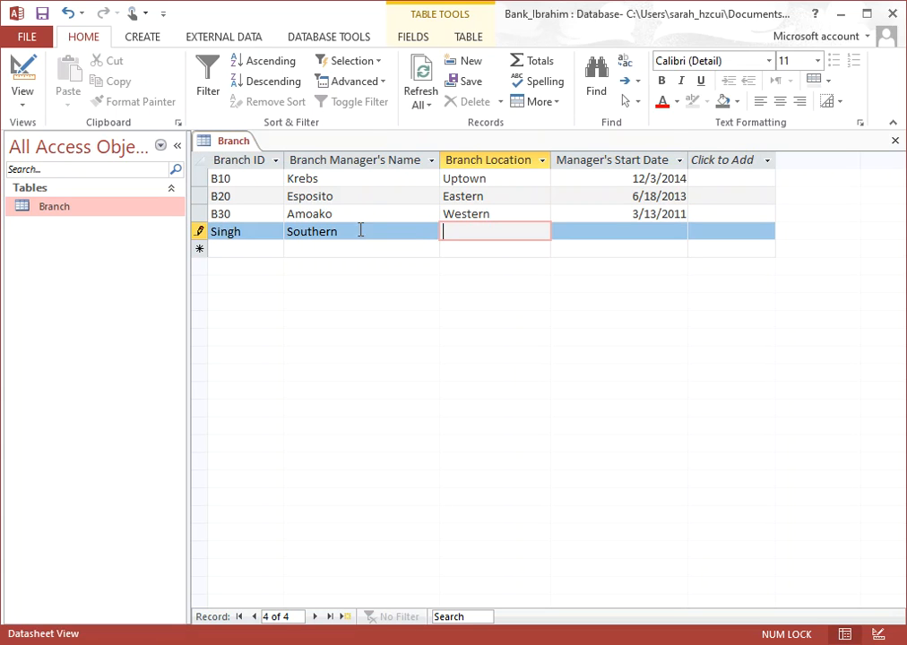
- Fill in the fourth Branch record with Branch ID B40, the manager's name, location Southern and start date 9/15/2014
click(209, 231)
text(B40)
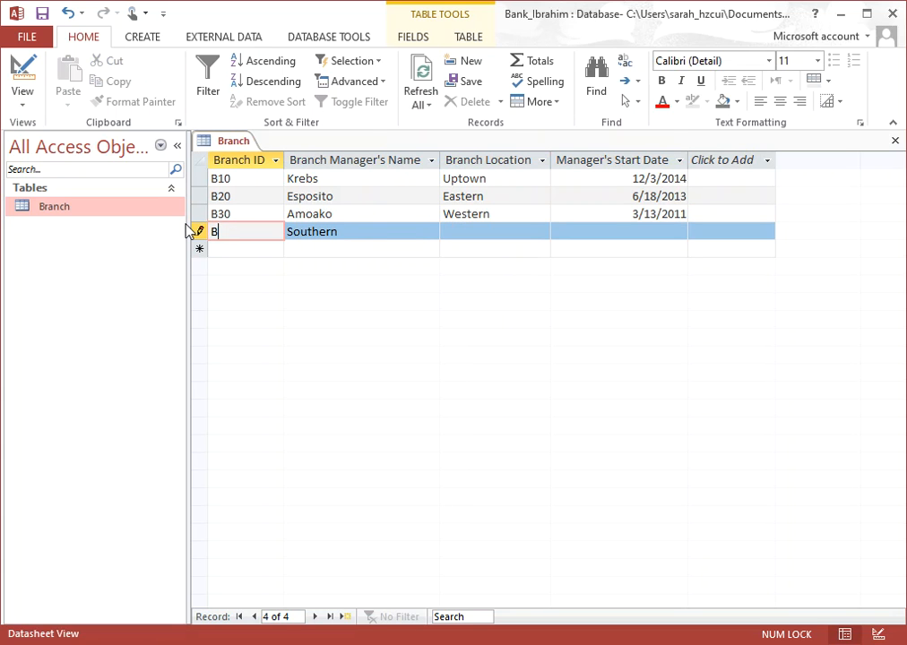
key(Tab)
text(Singh)
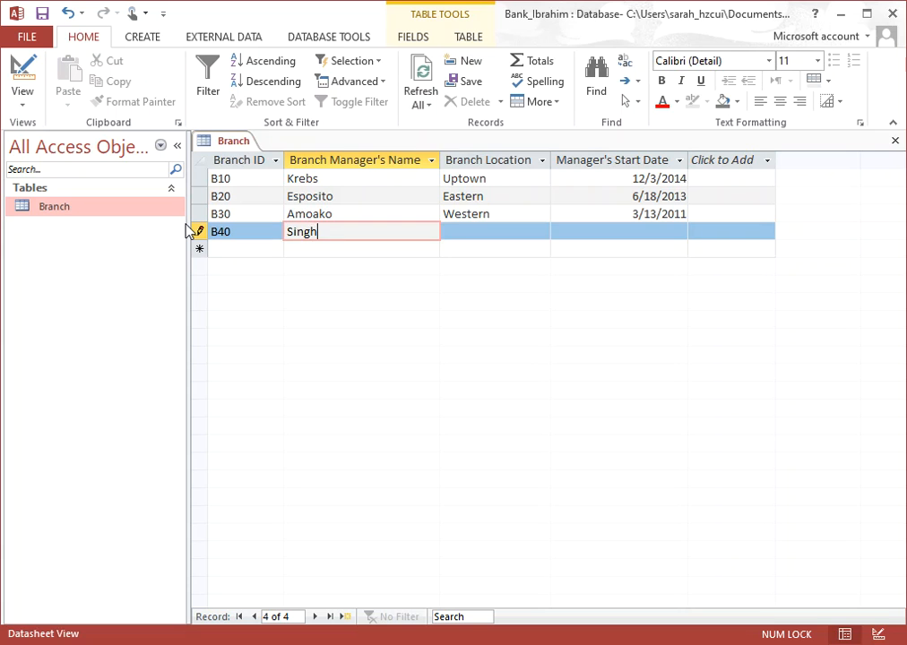
key(Tab)
text(Southern)
key(Tab)
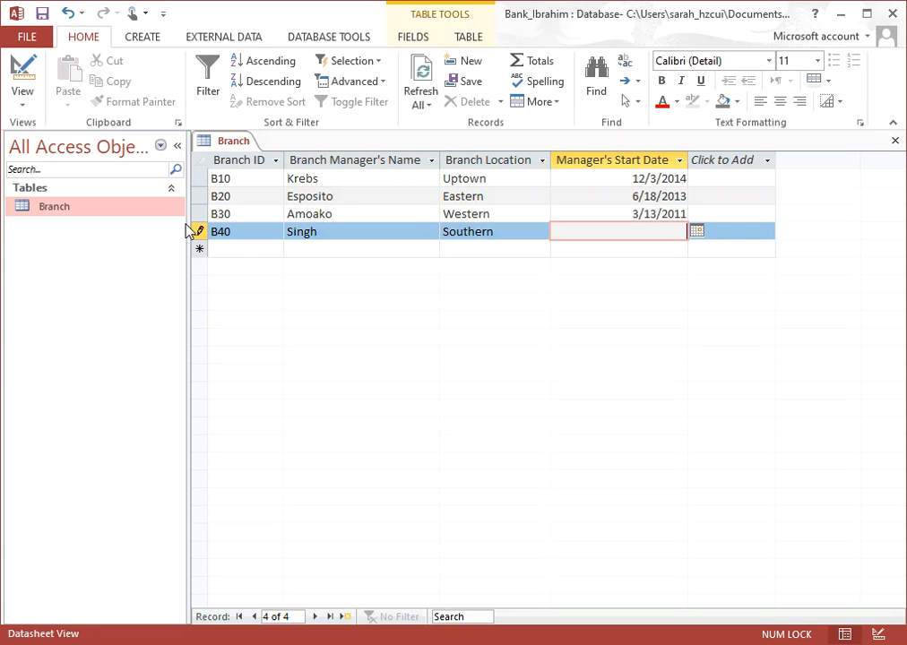
text(9/15/2014)
- Add a Branch record with Branch ID B50, the manager's name, location Campus and start date 10/11/2016
click(228, 250)
text(B50)
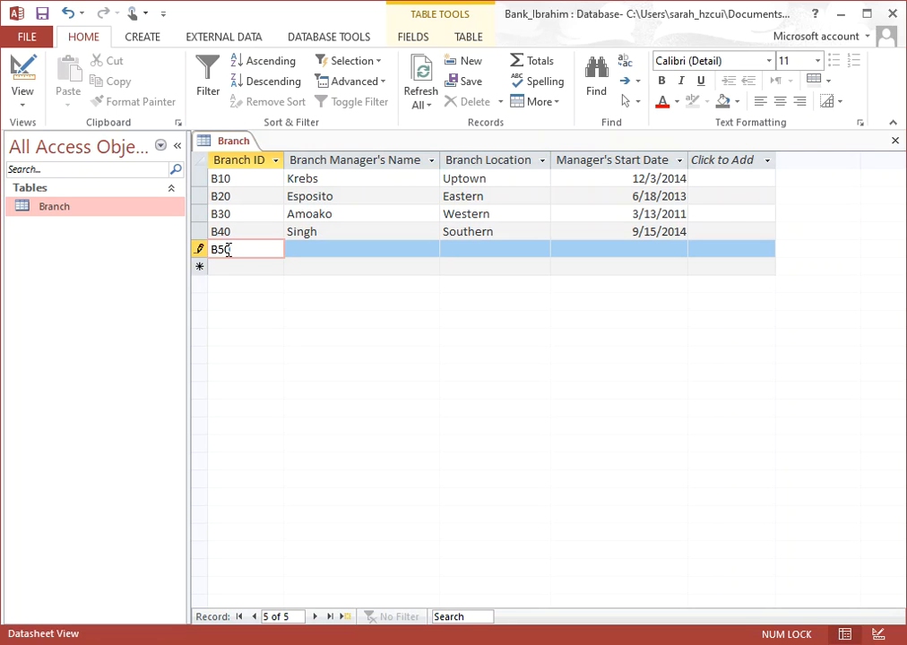
key(Tab)
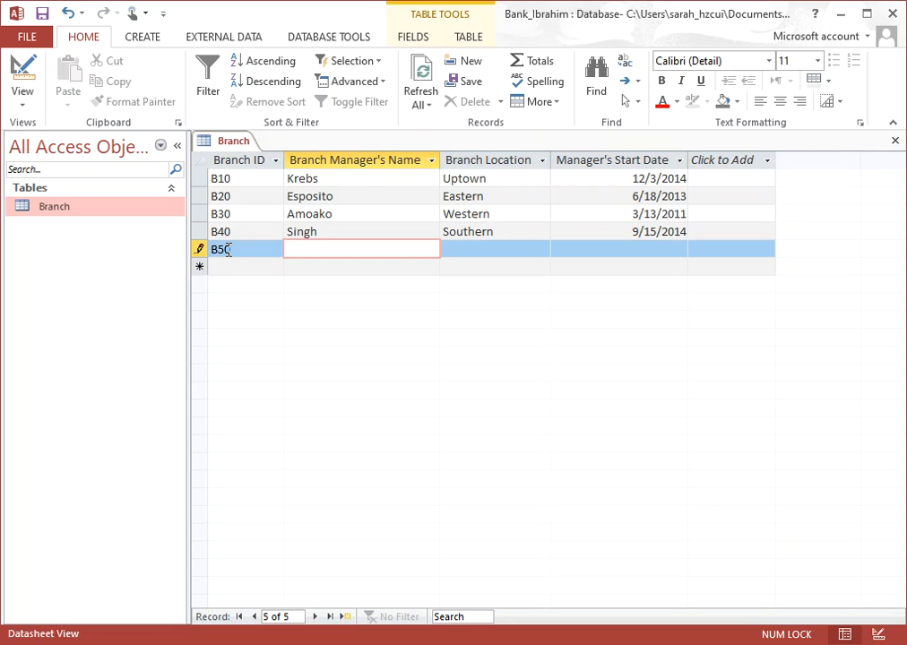
text(Ibrahim)
key(Tab)
text(Campus)
key(Tab)
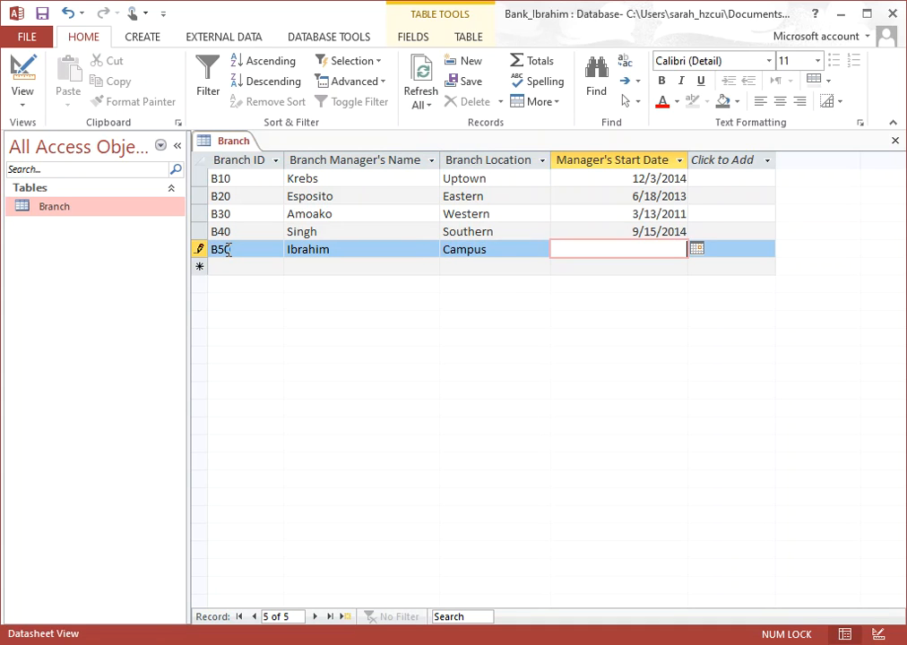
text(10/11/2016)
click(530, 197)
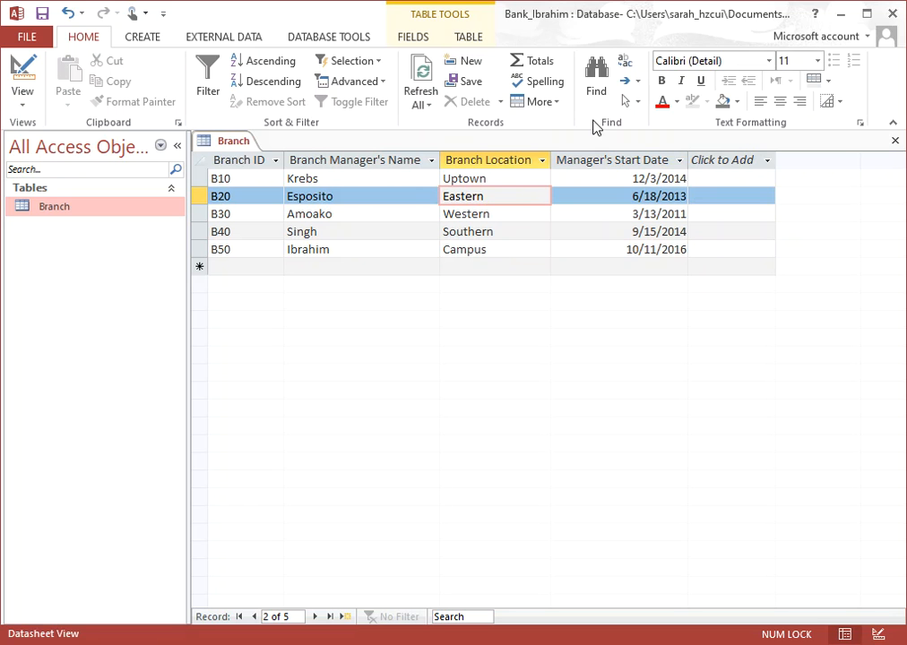
- Set the Start_Date field's display format to Long Date in the Branch table design and save the table
right_click(237, 149)
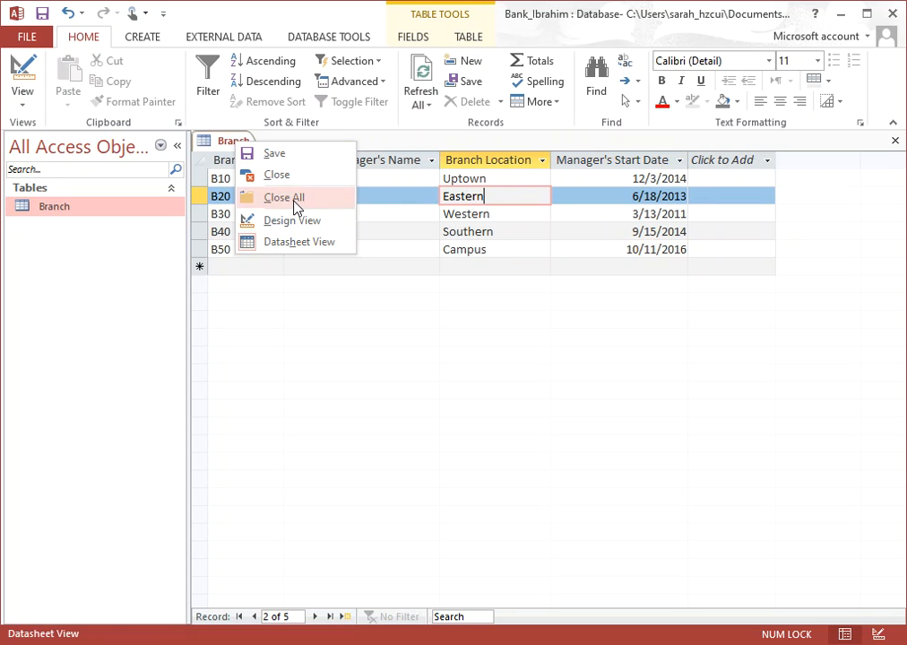
click(294, 223)
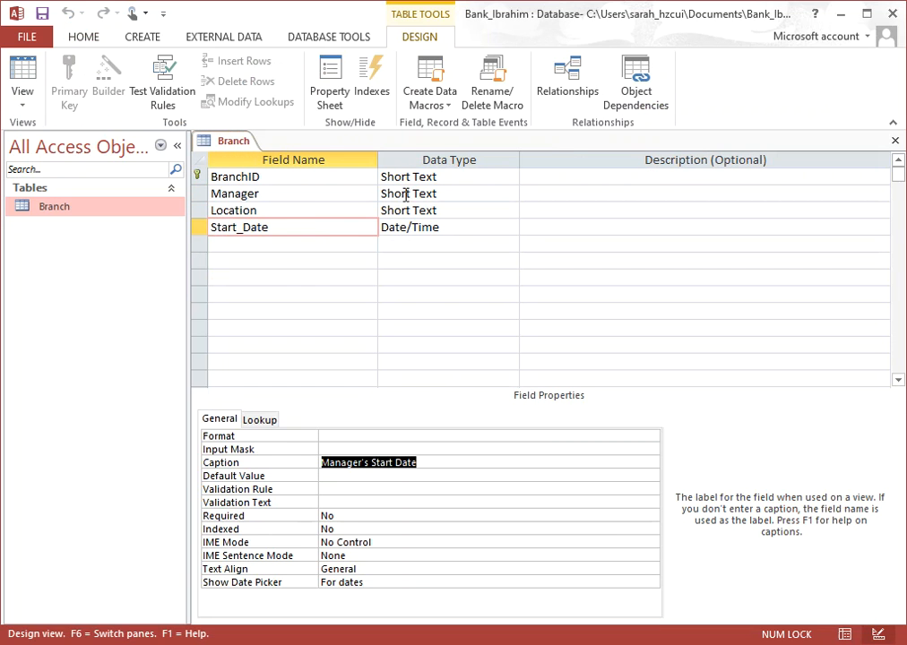
click(280, 260)
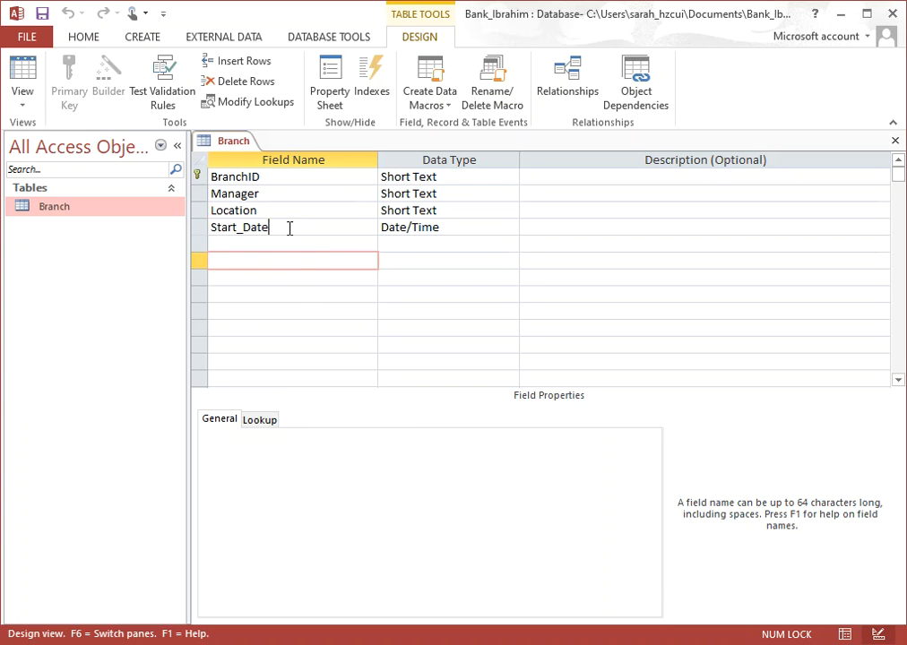
click(293, 227)
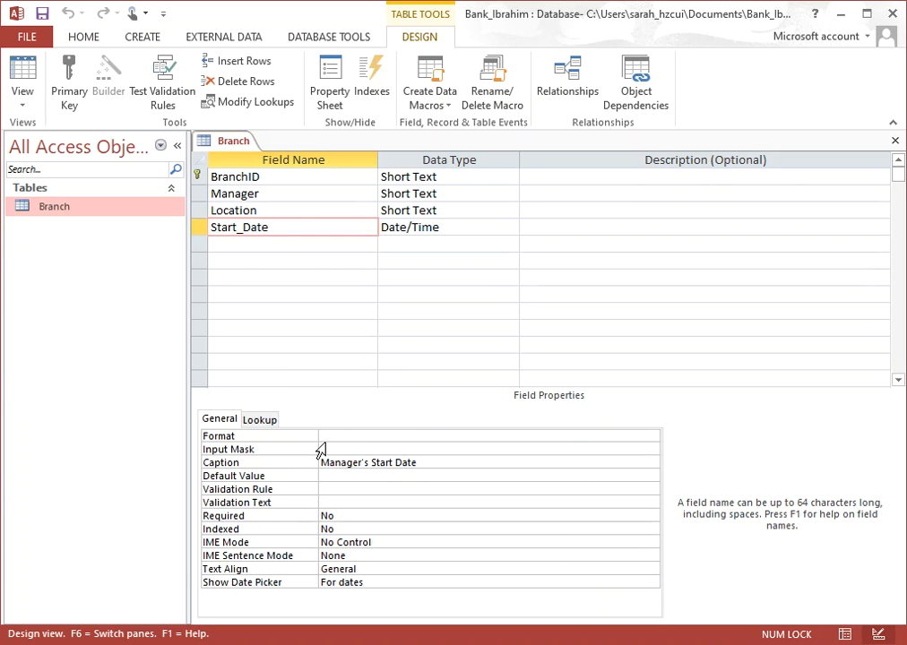
click(456, 228)
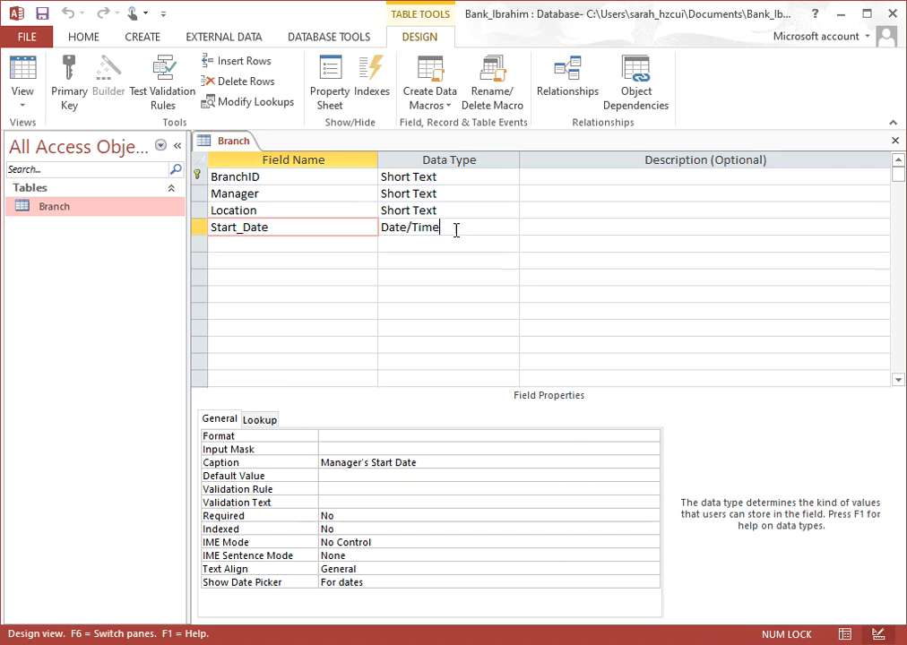
click(358, 435)
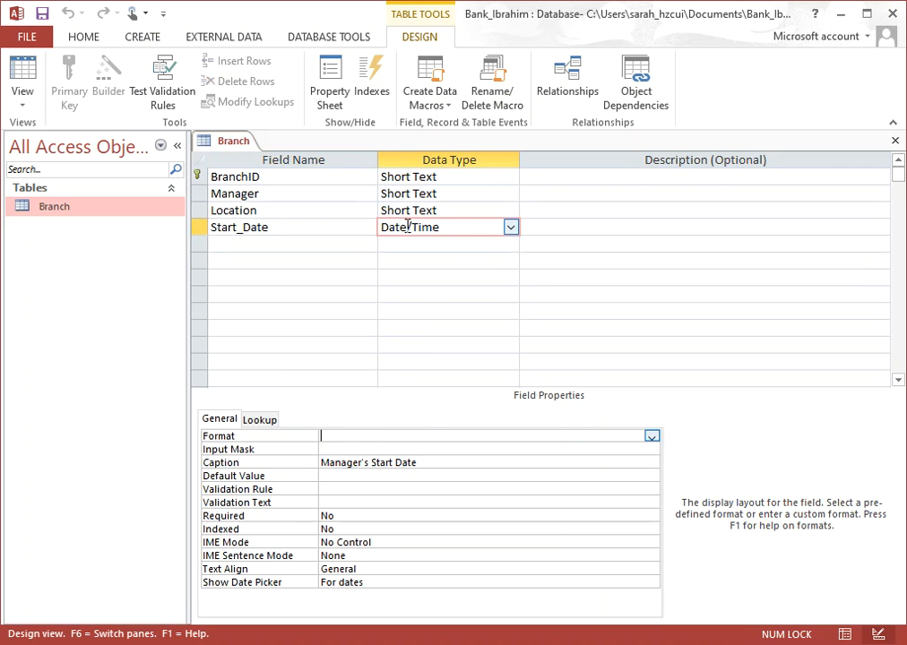
click(652, 437)
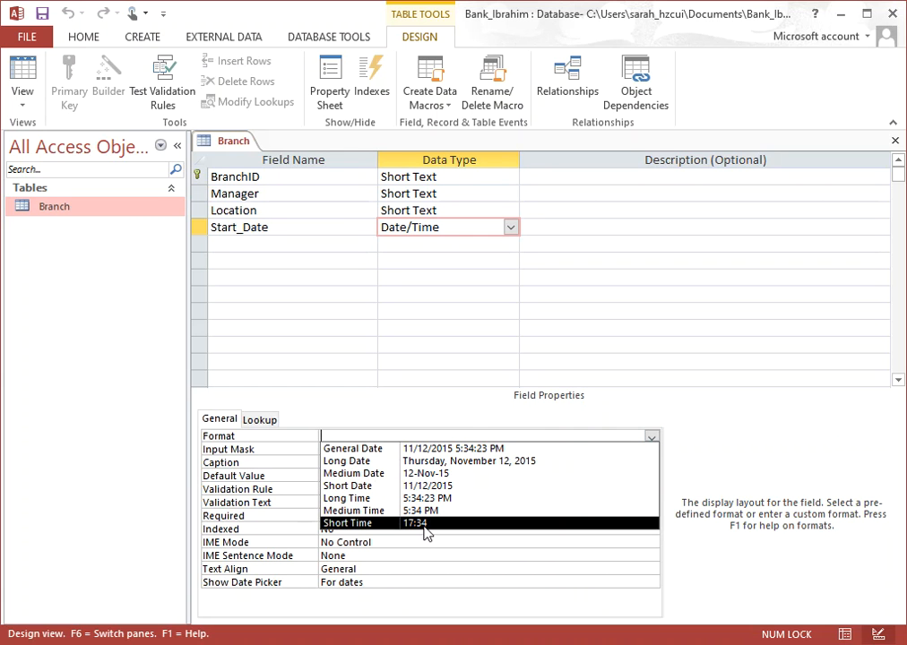
click(492, 460)
click(398, 437)
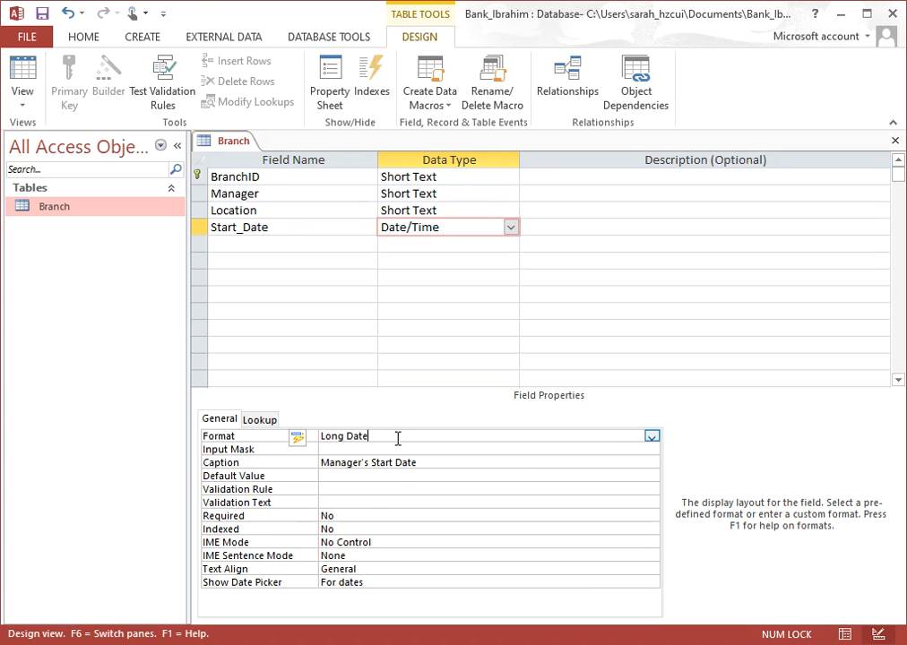
right_click(239, 141)
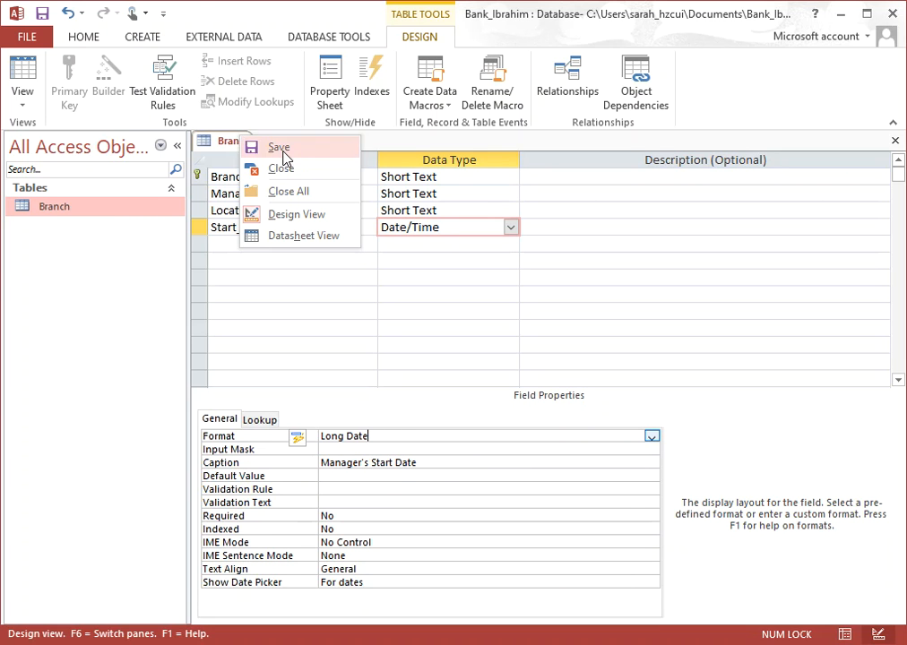
click(286, 158)
- Show the Branch table in Datasheet View and widen the Manager's Start Date column to fit its contents
right_click(231, 143)
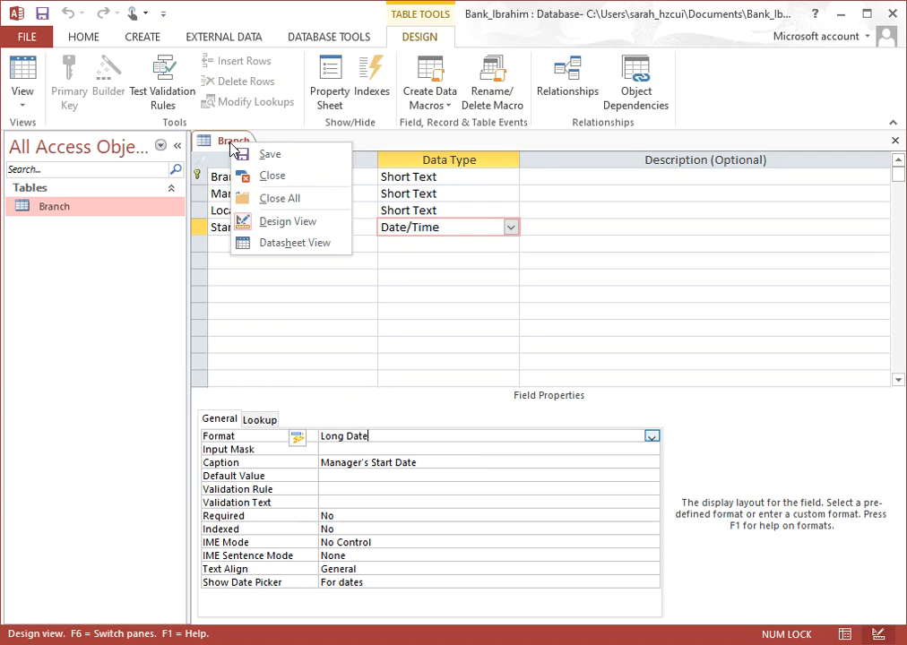
click(289, 245)
drag(687, 158, 689, 158)
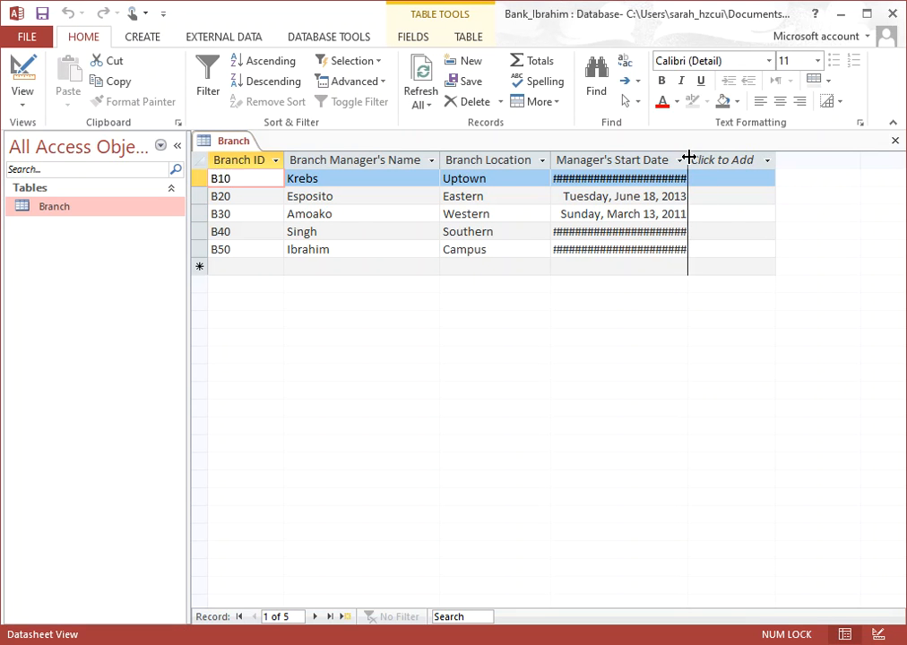
double_click(688, 158)
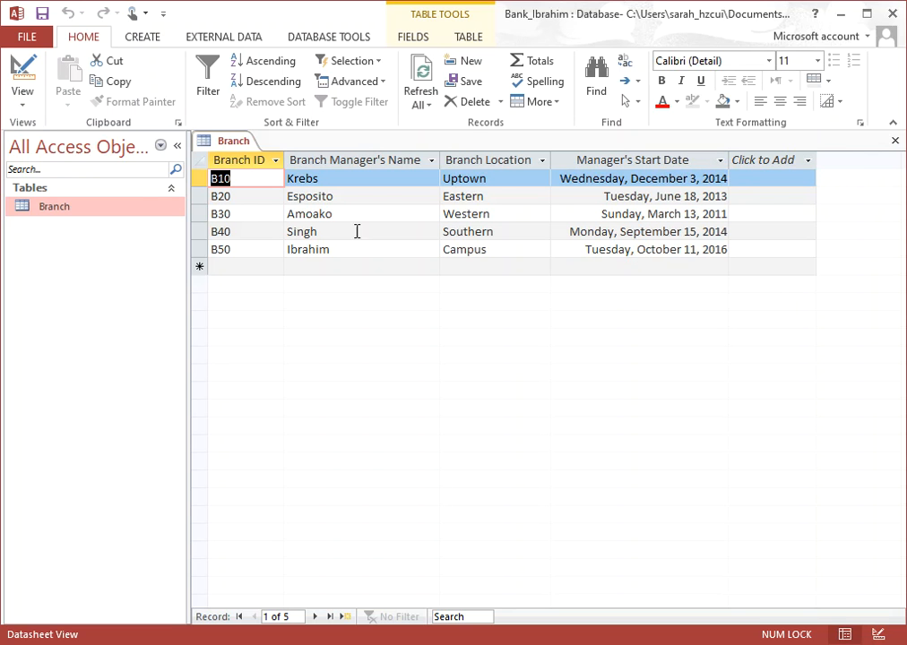
click(177, 145)
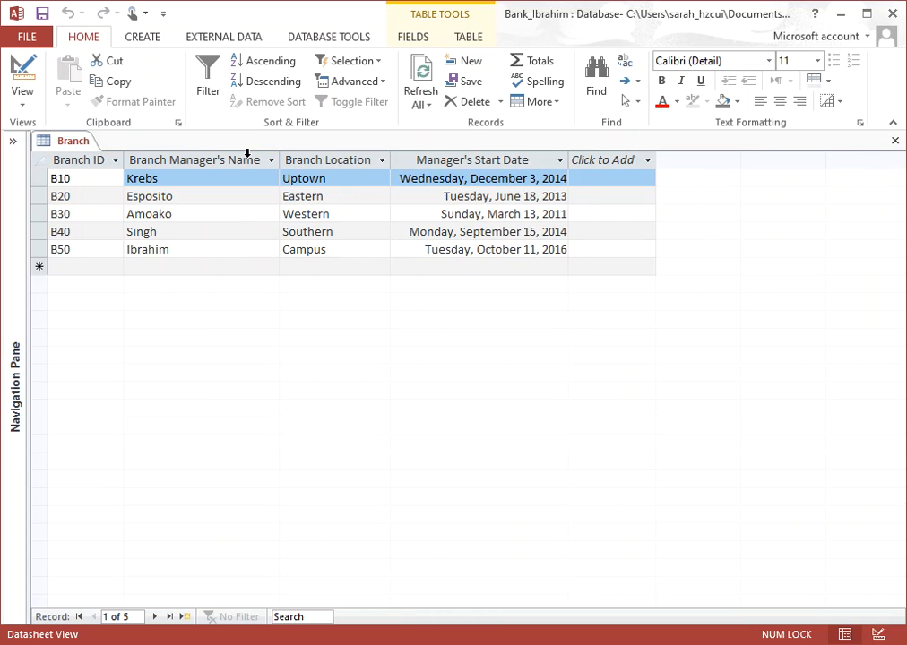
click(13, 142)
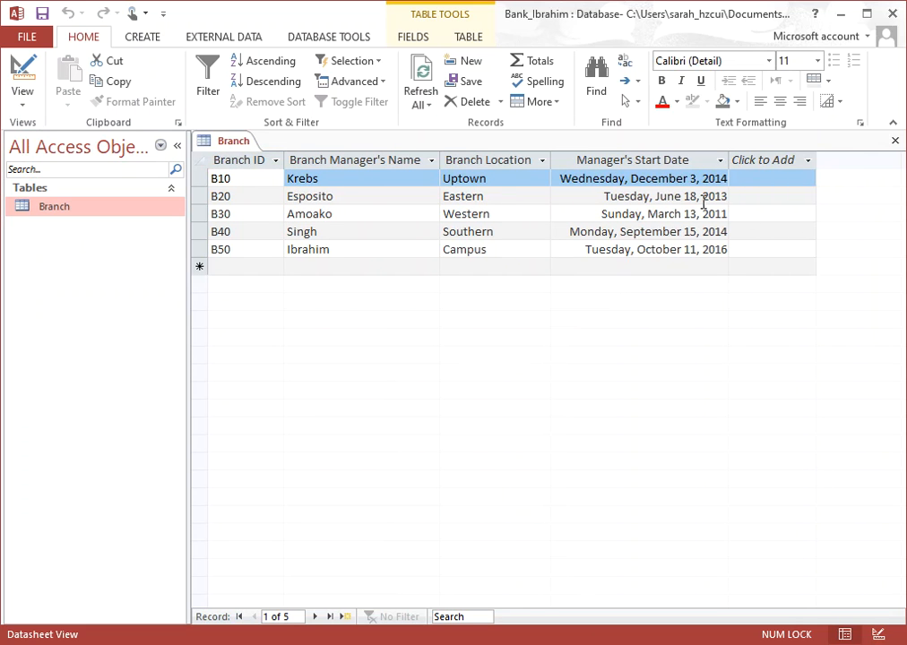
- Change the Start_Date field's format to Short Date, save the Branch table and return to Datasheet View
right_click(228, 142)
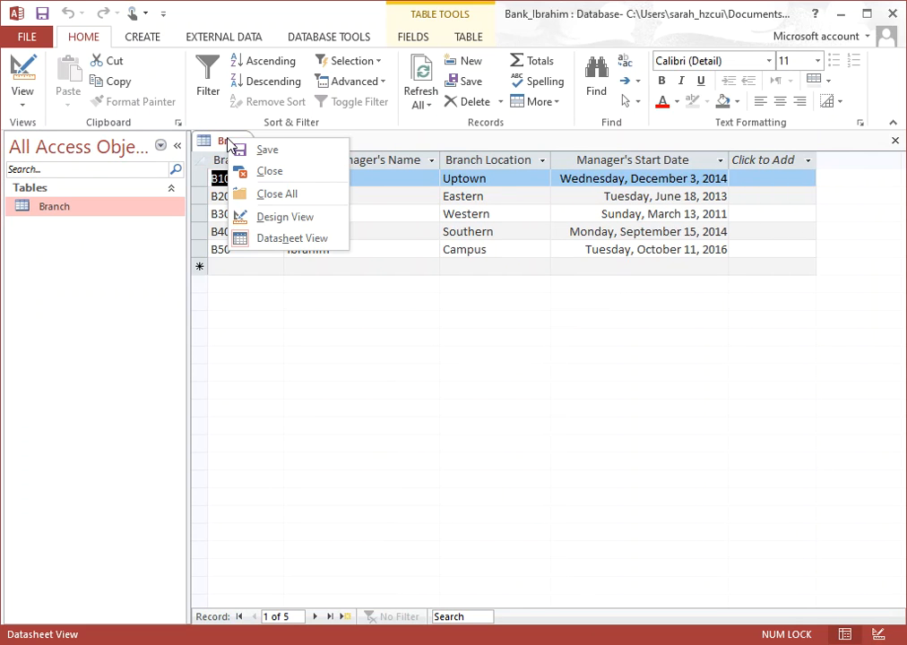
click(285, 217)
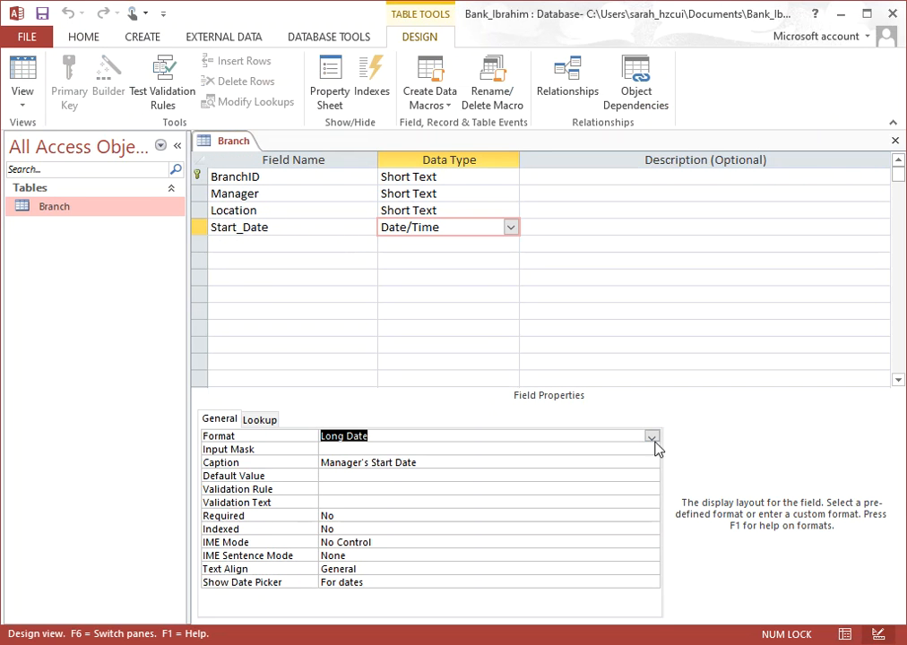
click(651, 436)
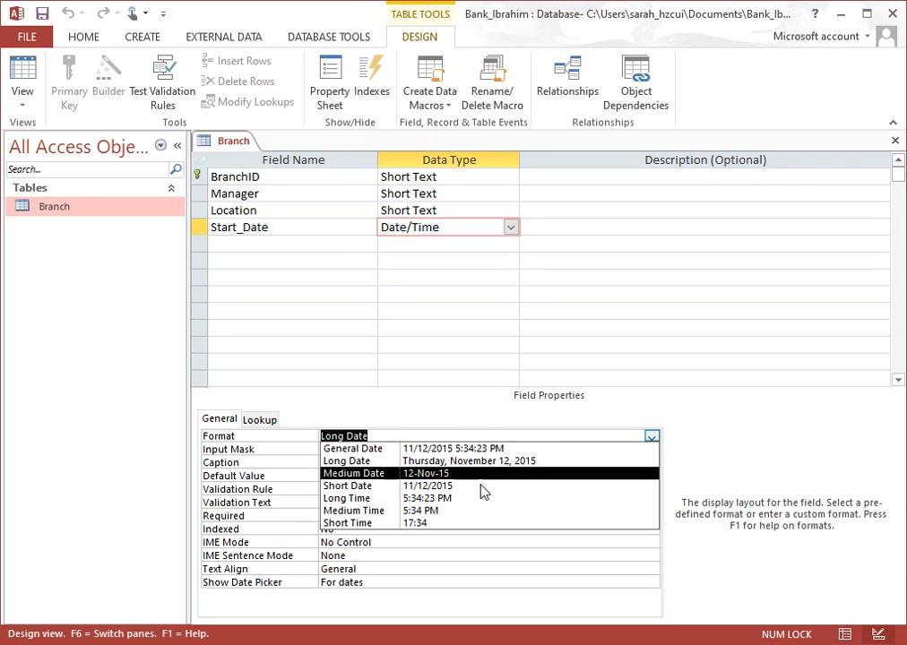
click(415, 486)
right_click(223, 143)
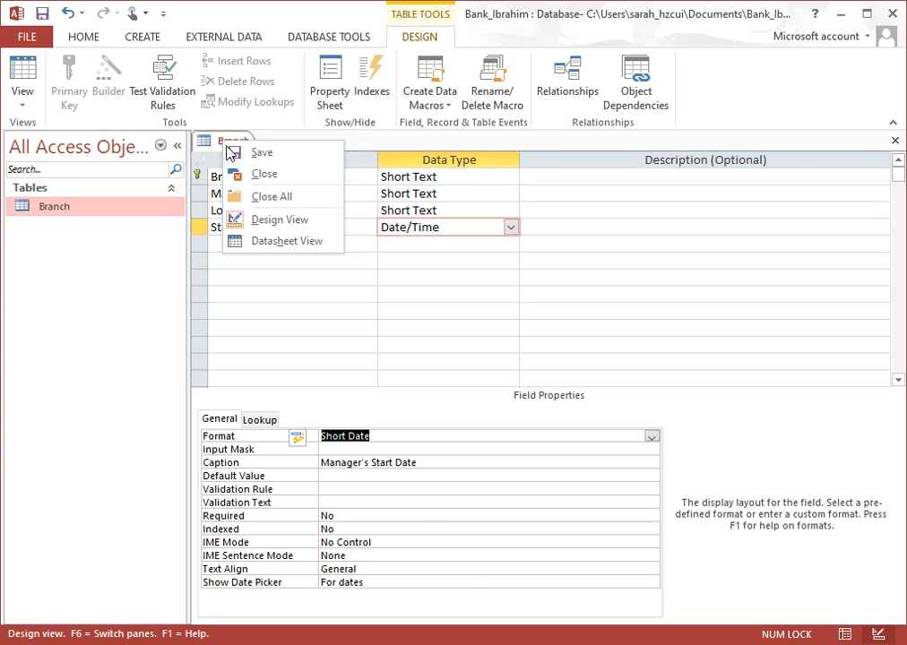
click(263, 155)
click(484, 258)
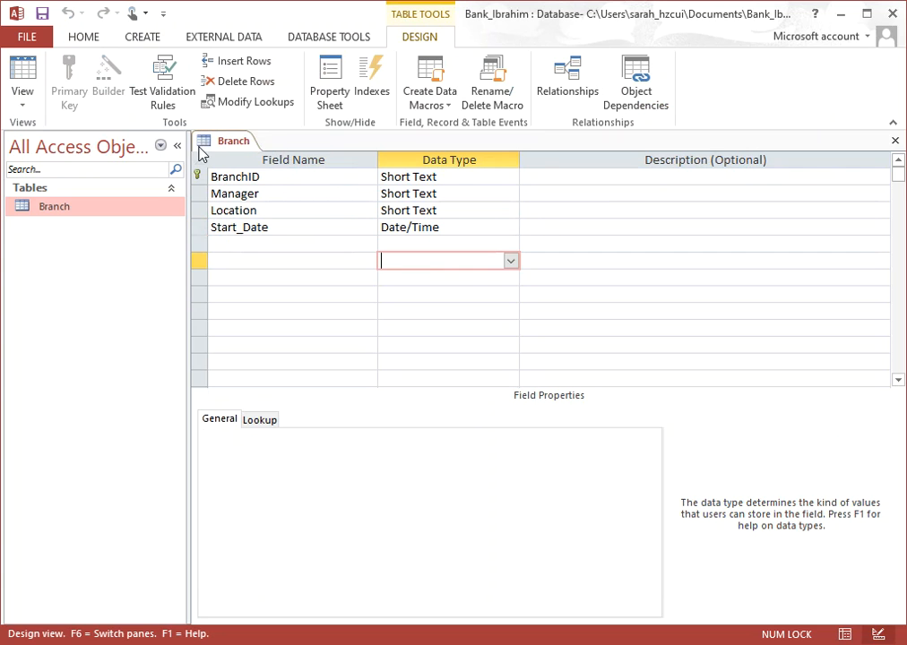
right_click(237, 145)
click(280, 242)
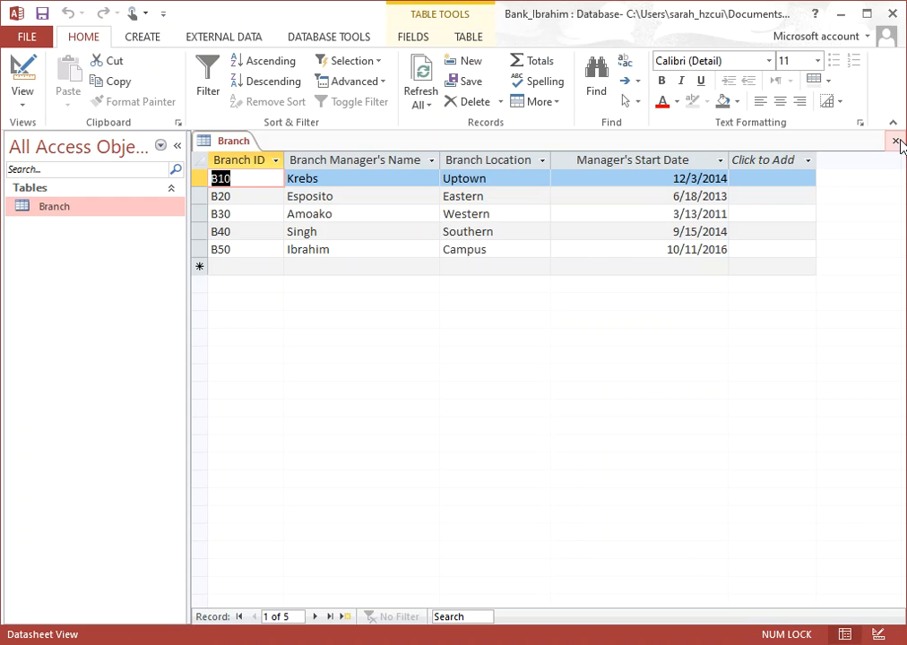
- Close the Branch table and reopen it from the list of database objects
right_click(239, 146)
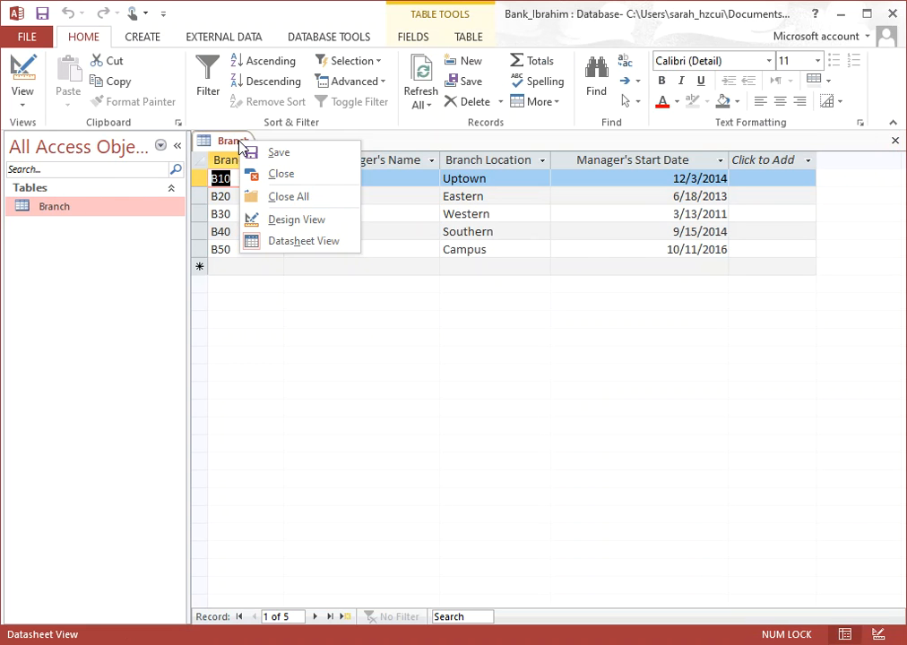
click(380, 370)
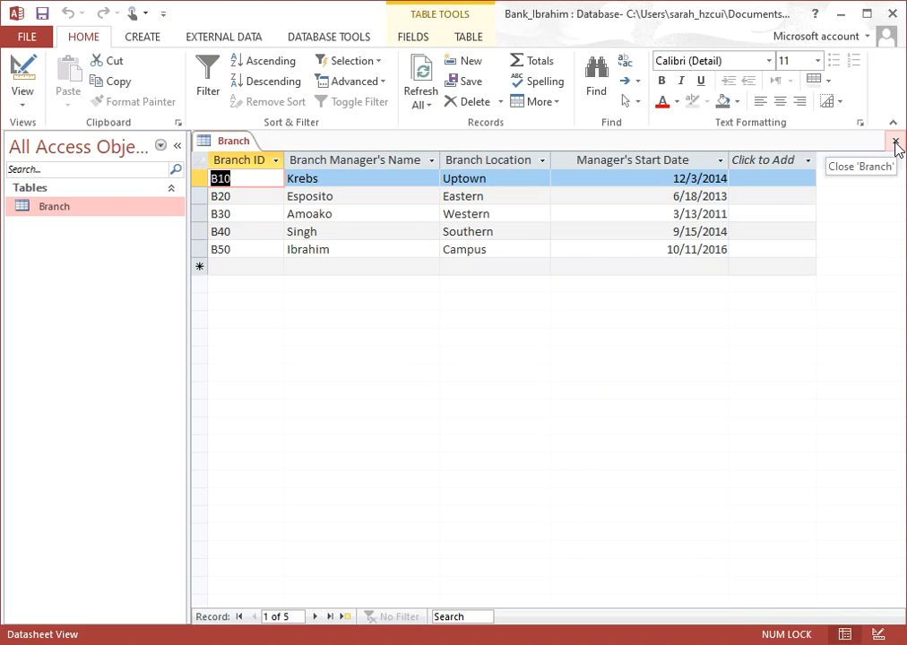
click(896, 143)
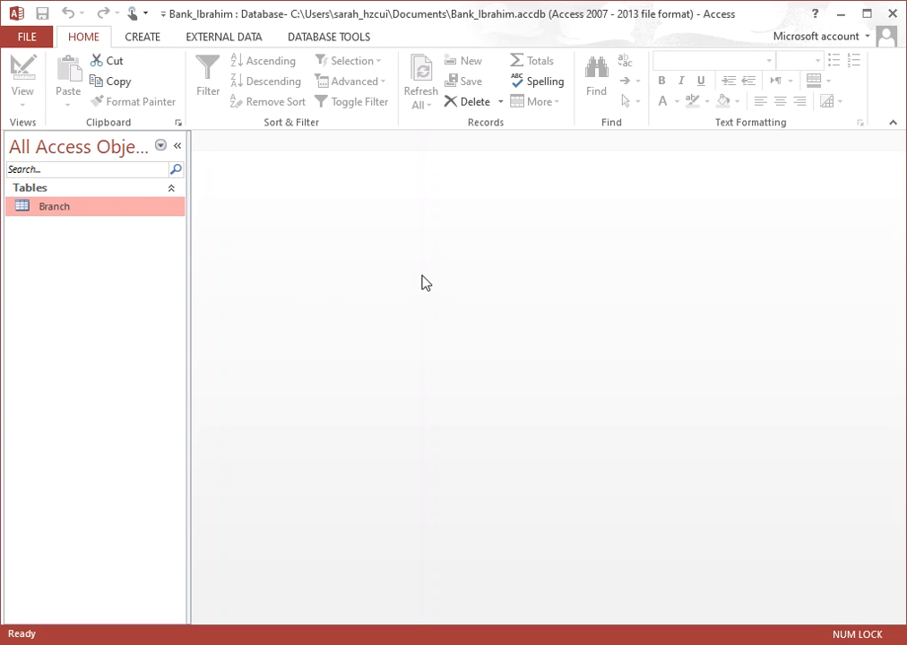
right_click(91, 208)
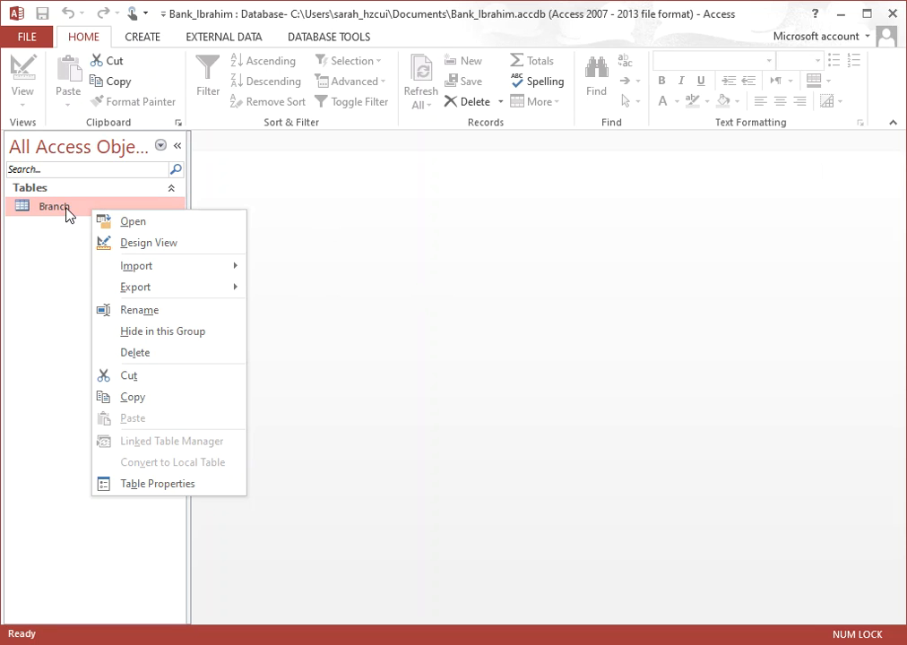
click(41, 208)
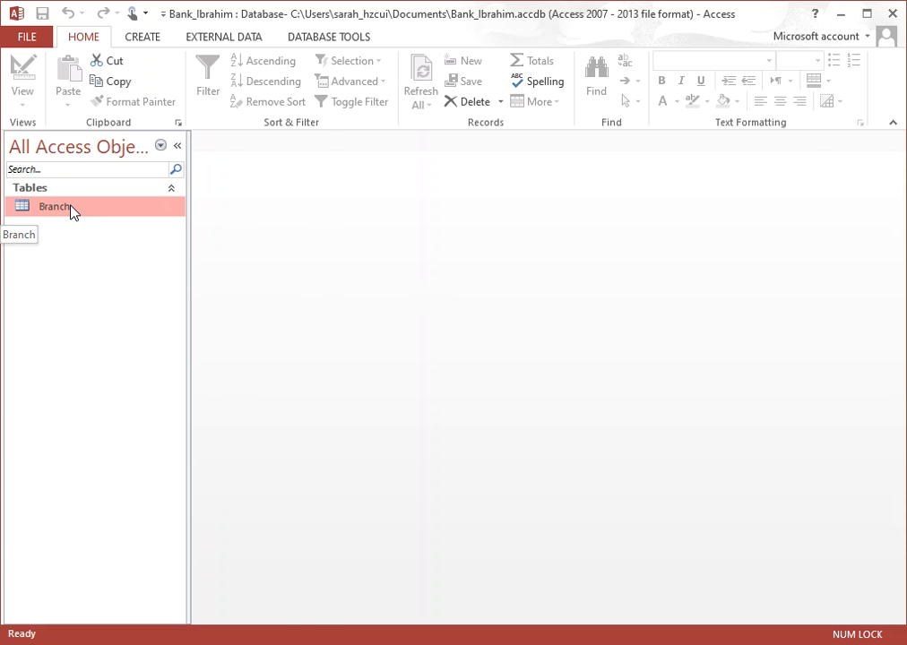
double_click(75, 210)
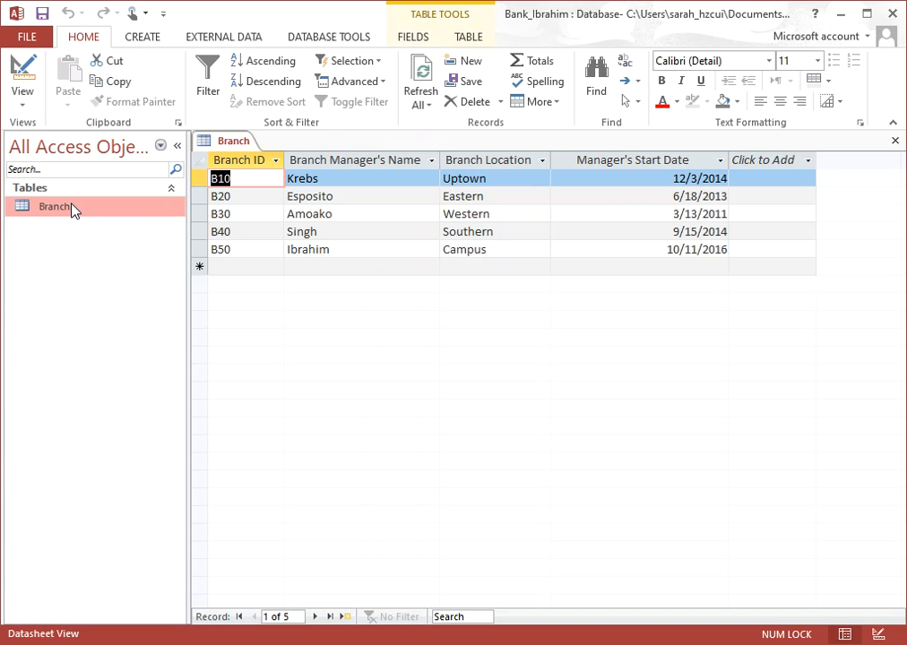
- Close all open objects and open the Branch table again
right_click(231, 148)
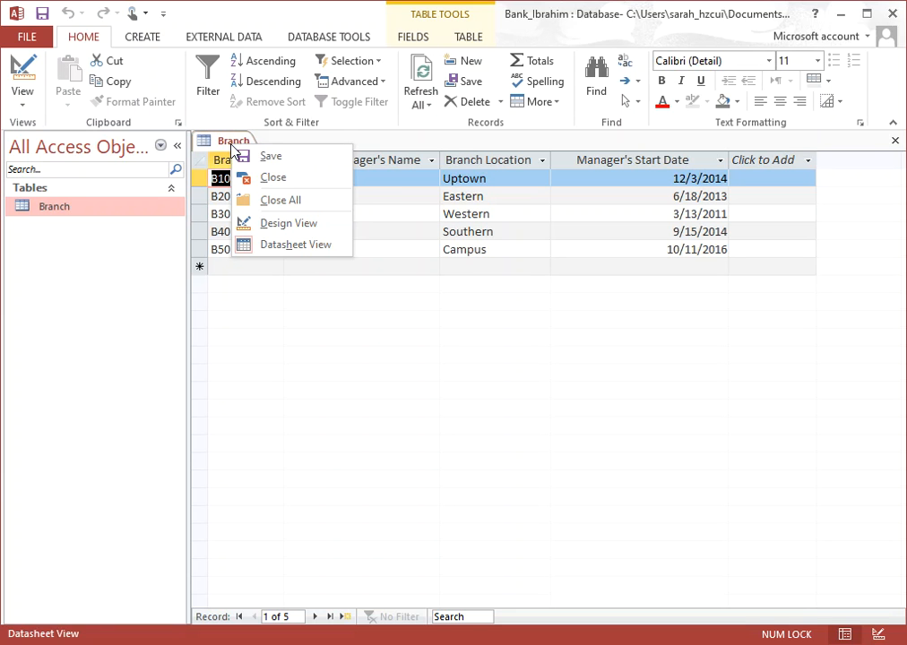
click(276, 202)
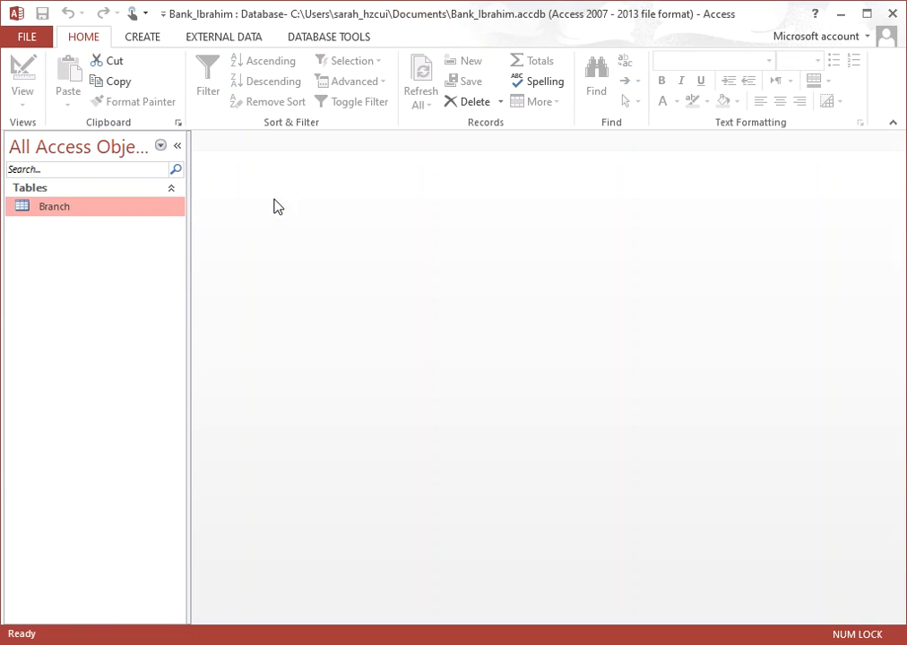
right_click(80, 209)
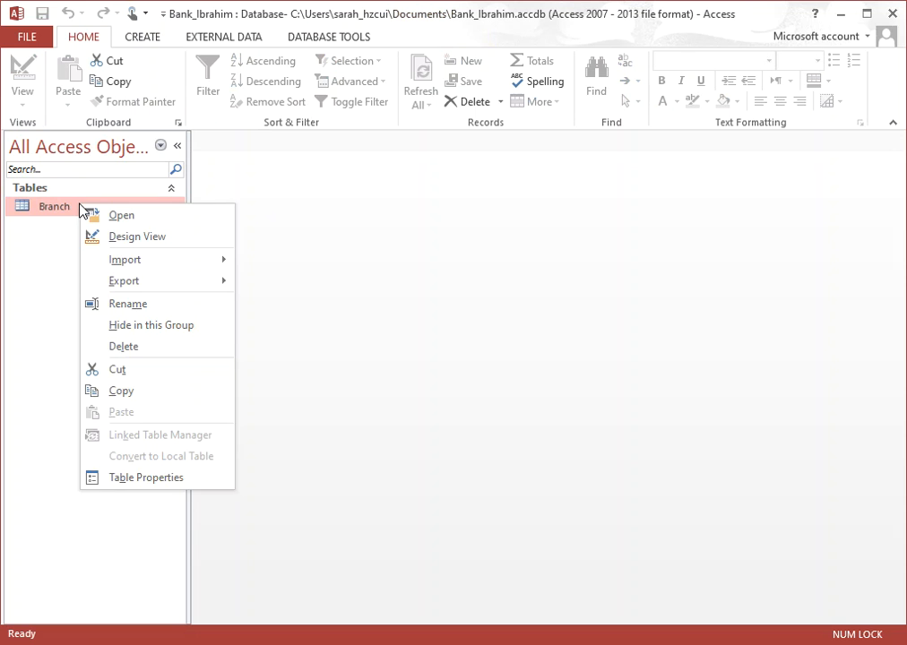
click(124, 215)
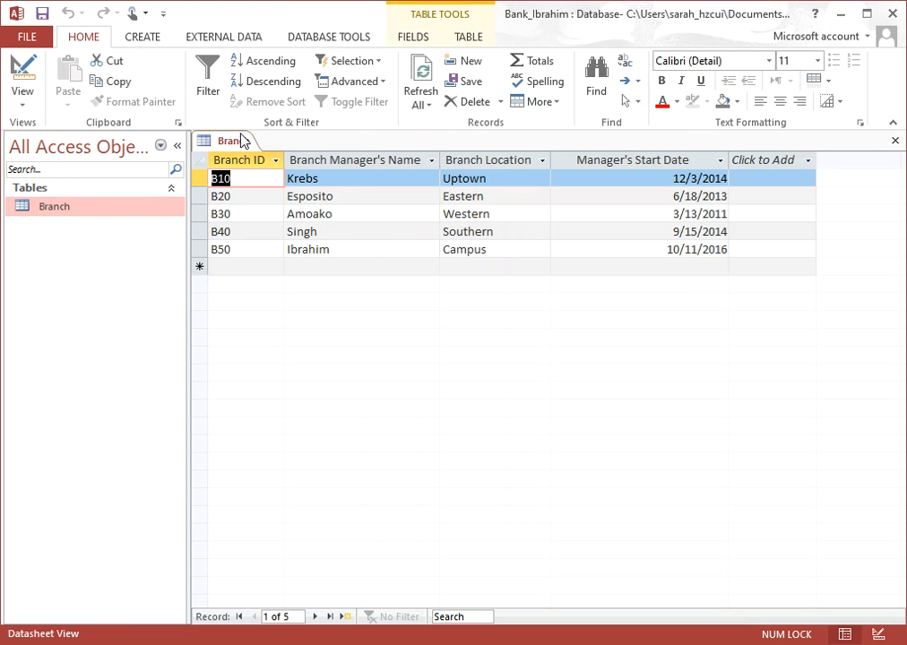
- Close only the Branch table and open it once more in Datasheet View
right_click(240, 140)
click(279, 171)
right_click(103, 213)
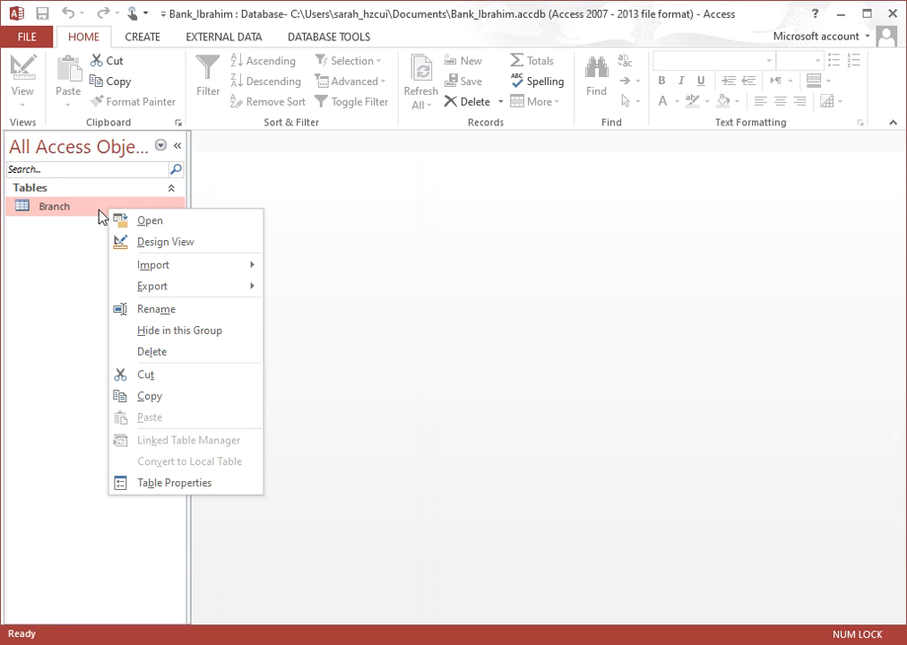
click(150, 220)
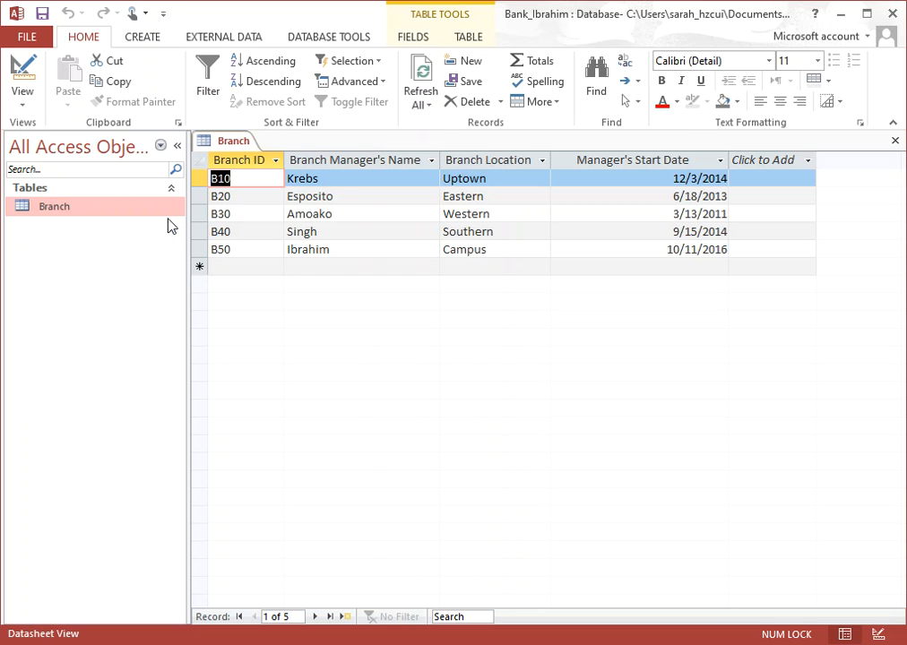
click(351, 197)
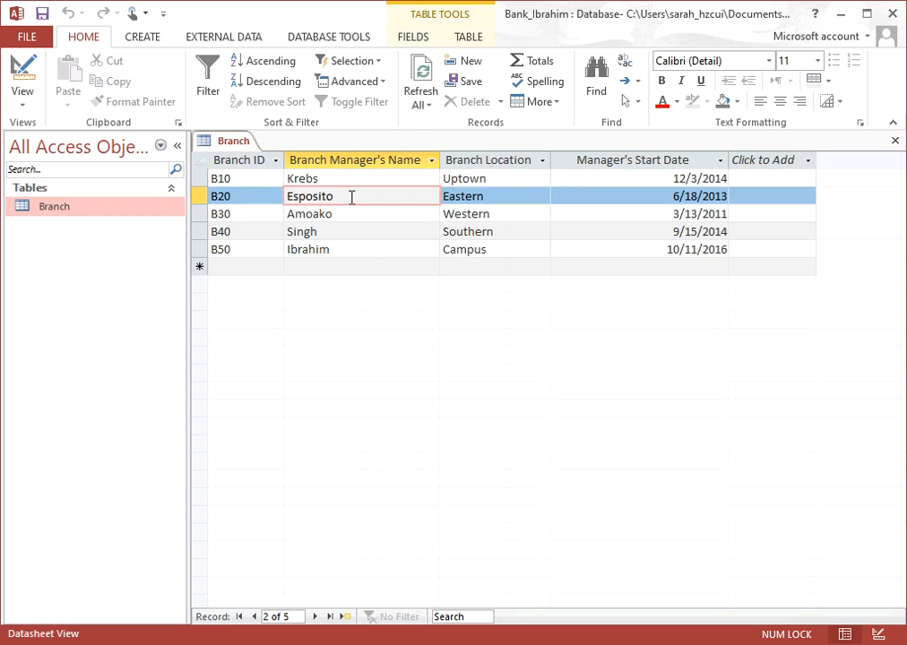
click(347, 213)
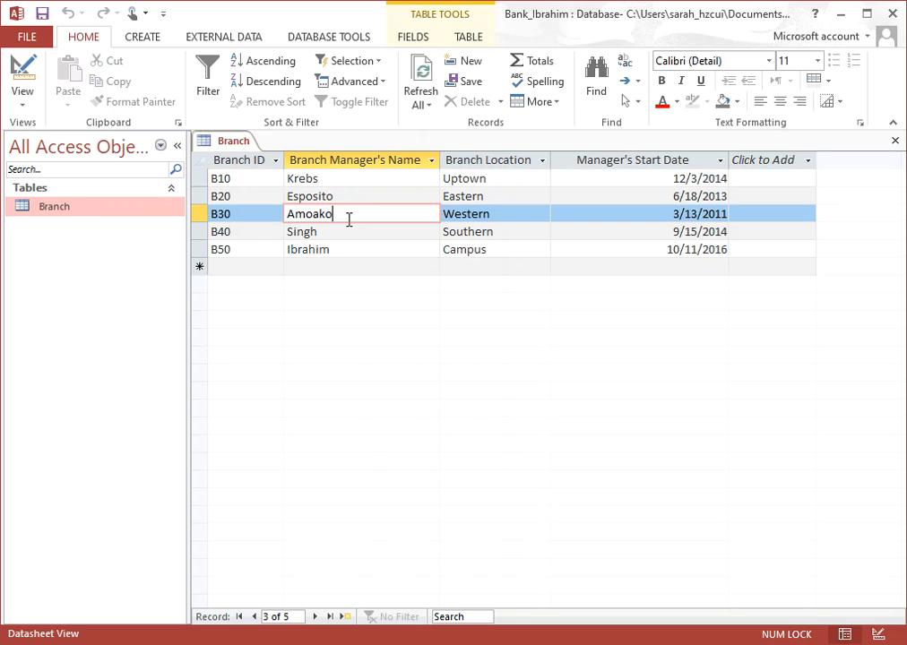
click(337, 235)
click(334, 250)
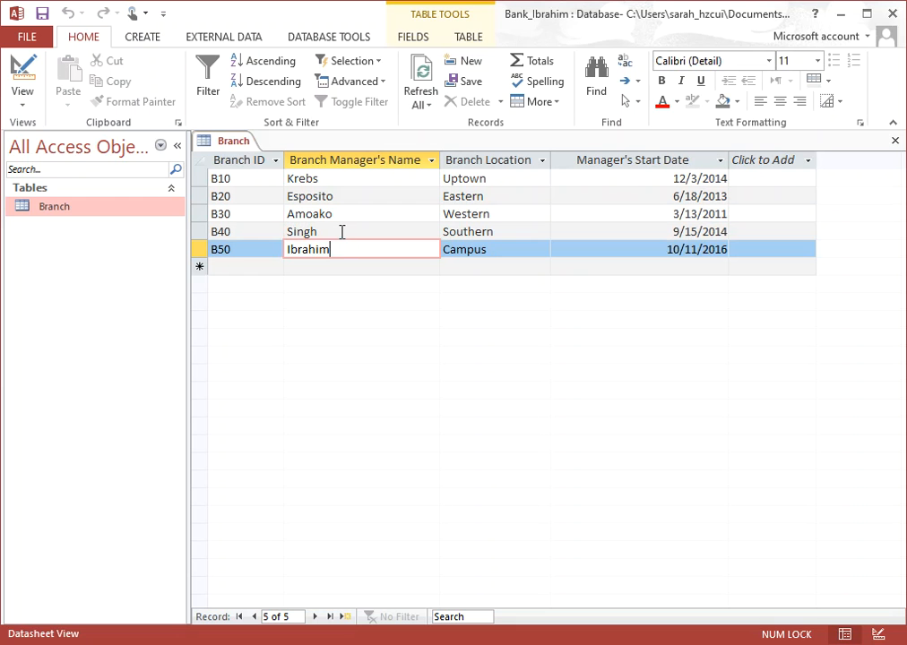
- Switch to the PowerPoint objectives presentation and cut the Single-Table Query and Query Wizard bullets from the Chapter 2 Video 1a slide
click(342, 232)
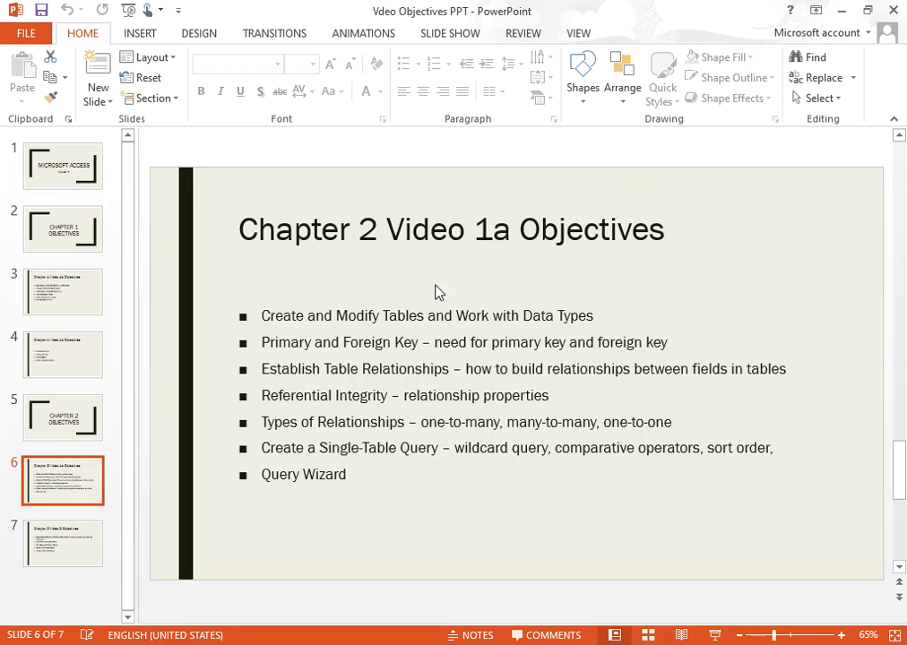
click(352, 422)
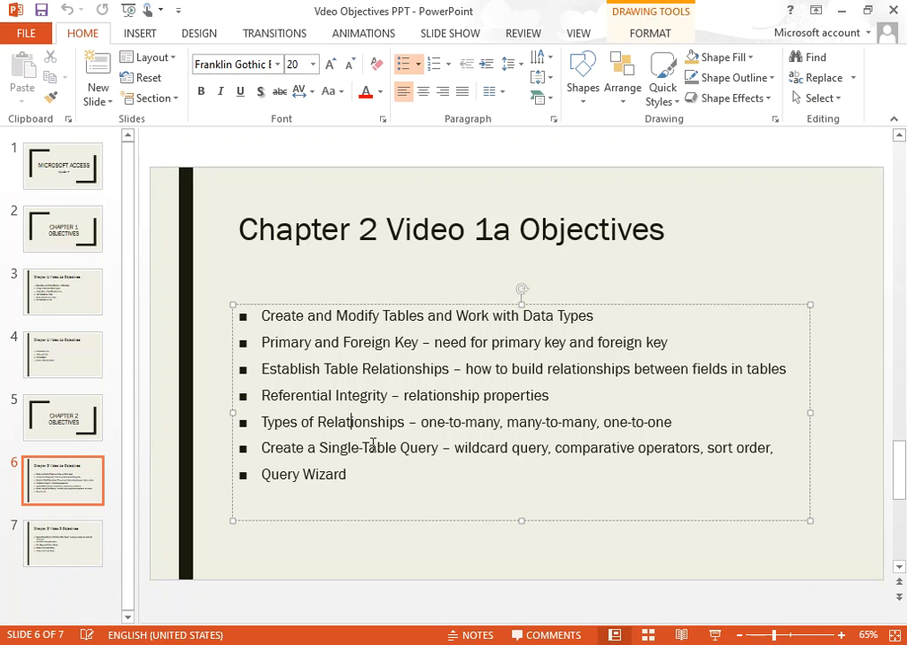
click(341, 475)
drag(259, 447, 364, 485)
right_click(313, 473)
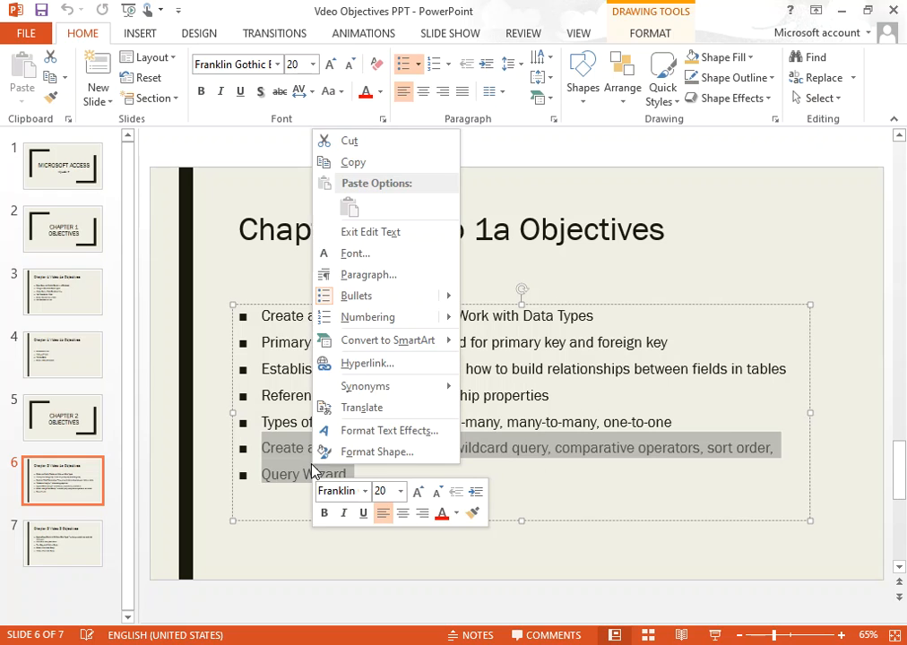
click(358, 141)
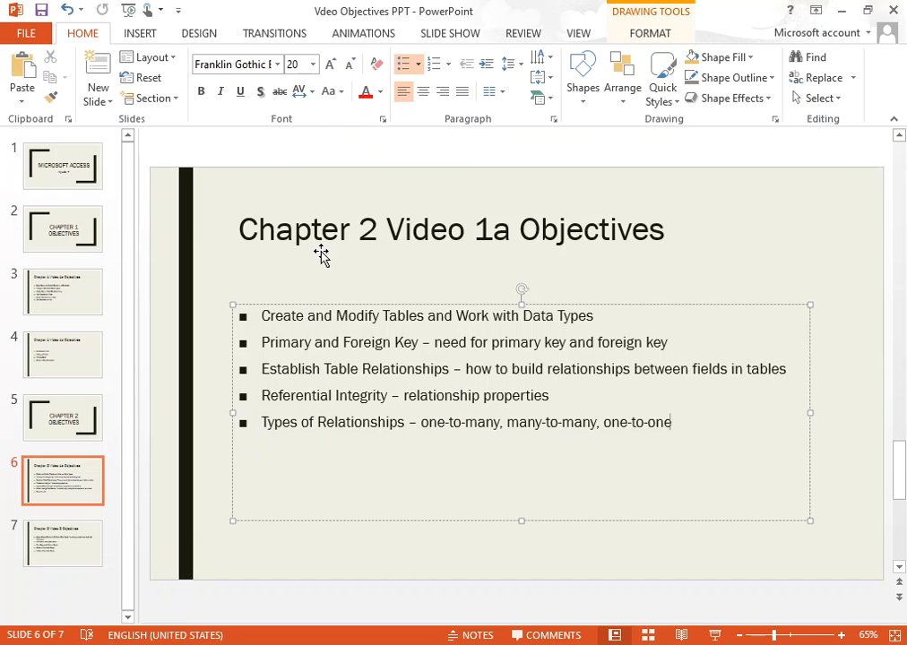
- Paste the cut bullets before the first objective on the Chapter 2 Video 2 slide, save the presentation and return to Access
click(69, 545)
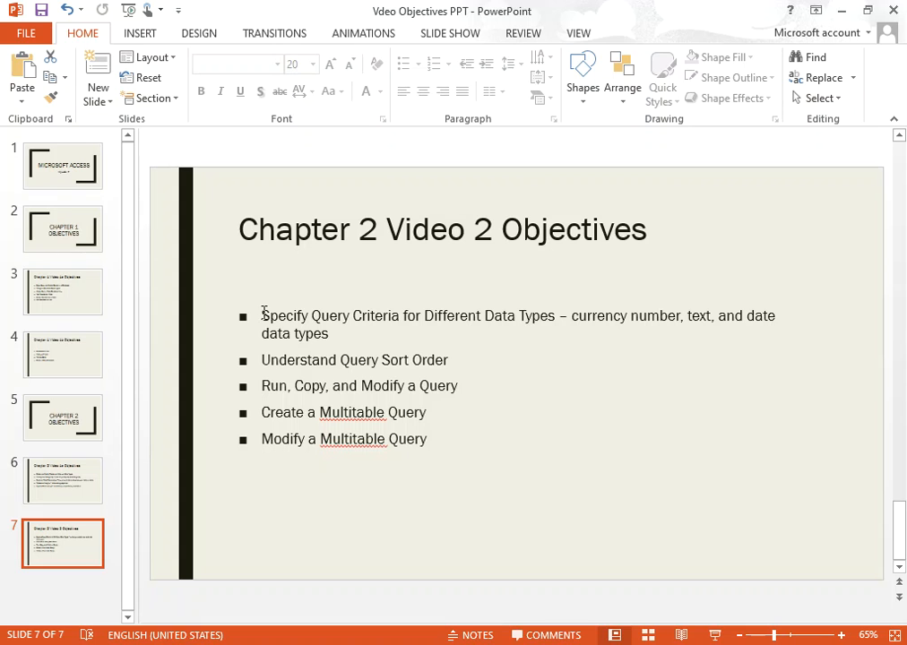
click(264, 315)
right_click(261, 318)
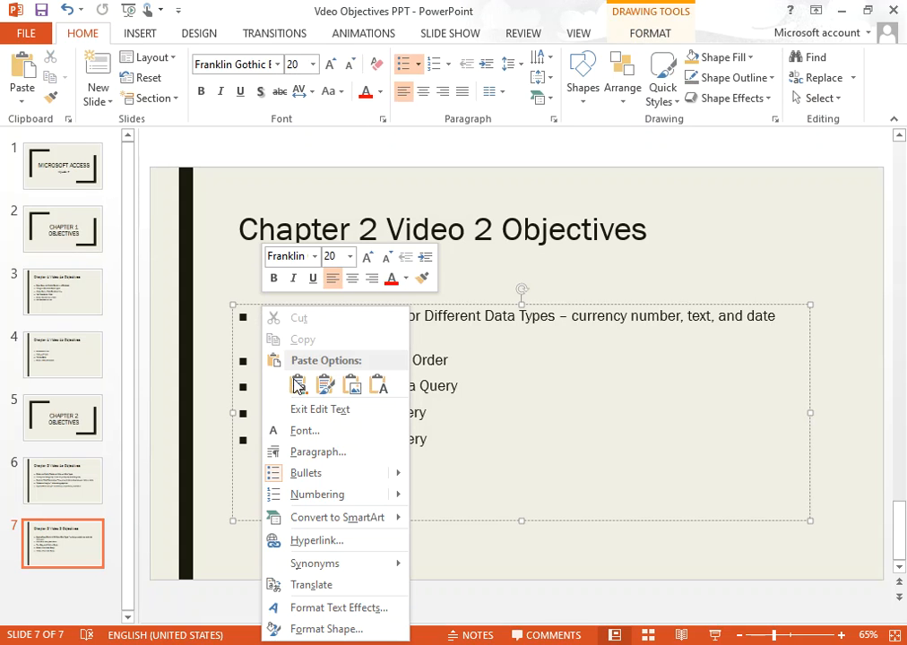
key(ctrl+v)
click(525, 437)
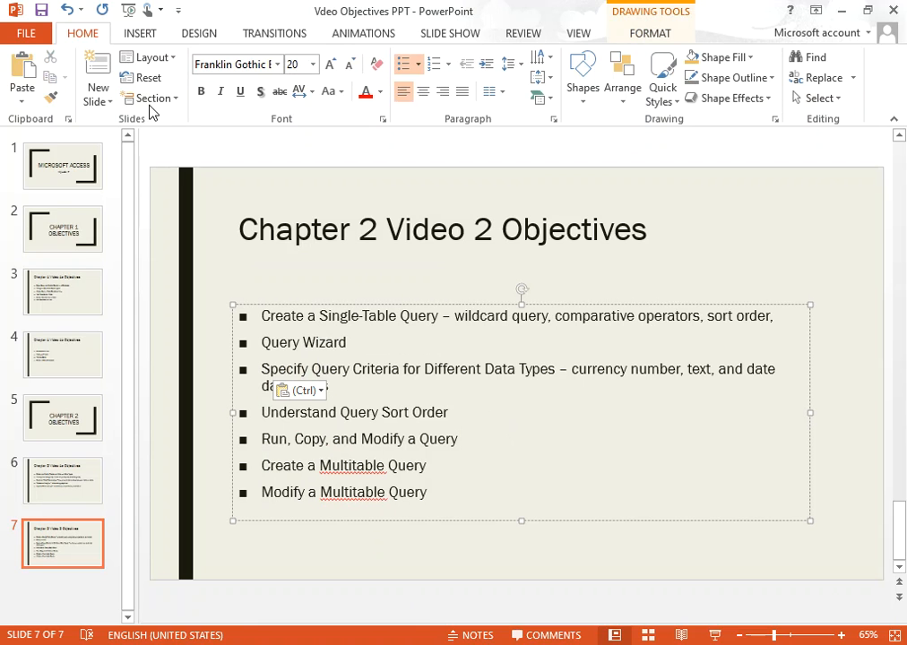
click(41, 10)
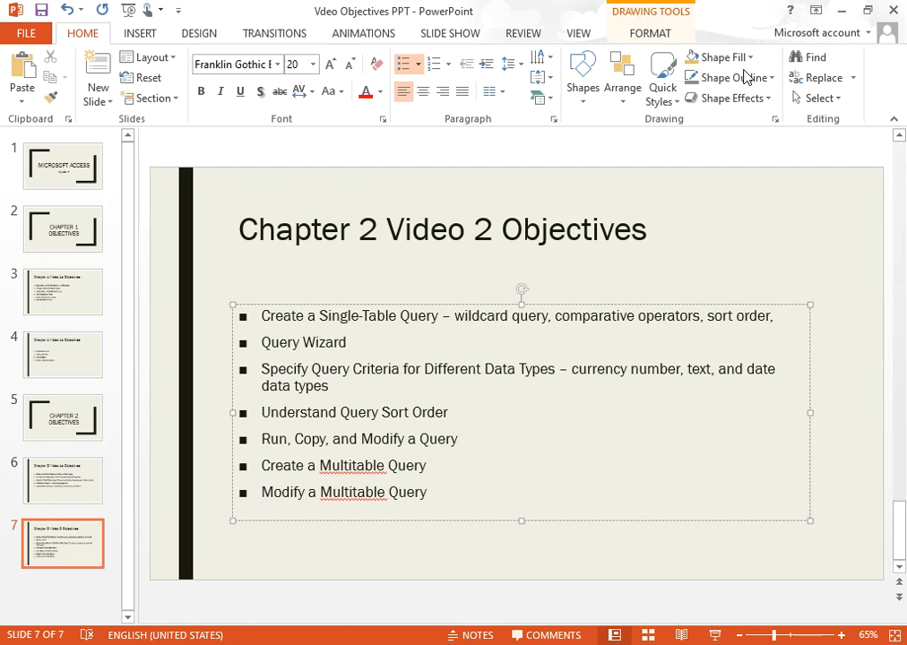
click(843, 10)
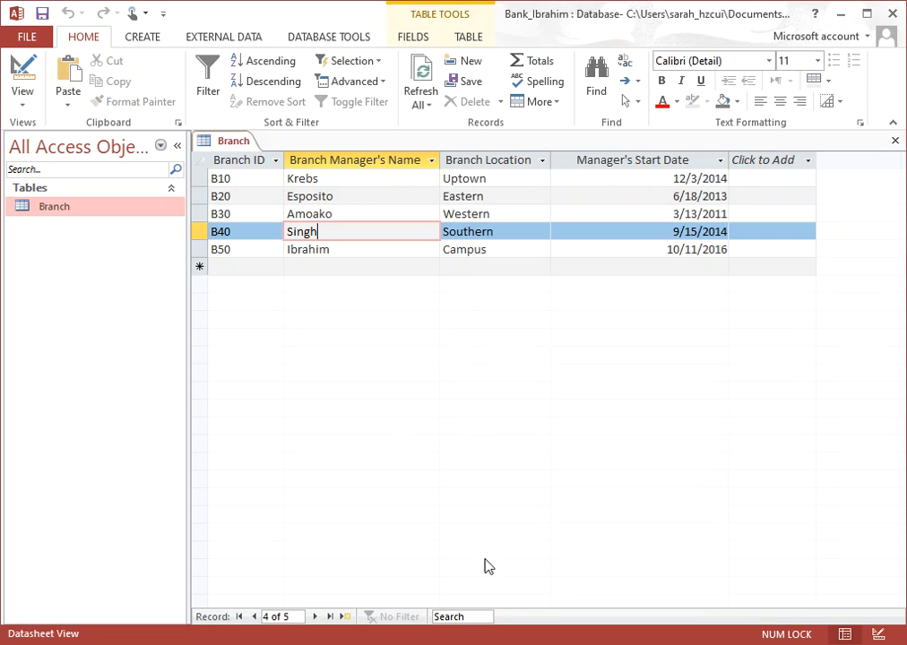
mouse_move(497, 644)
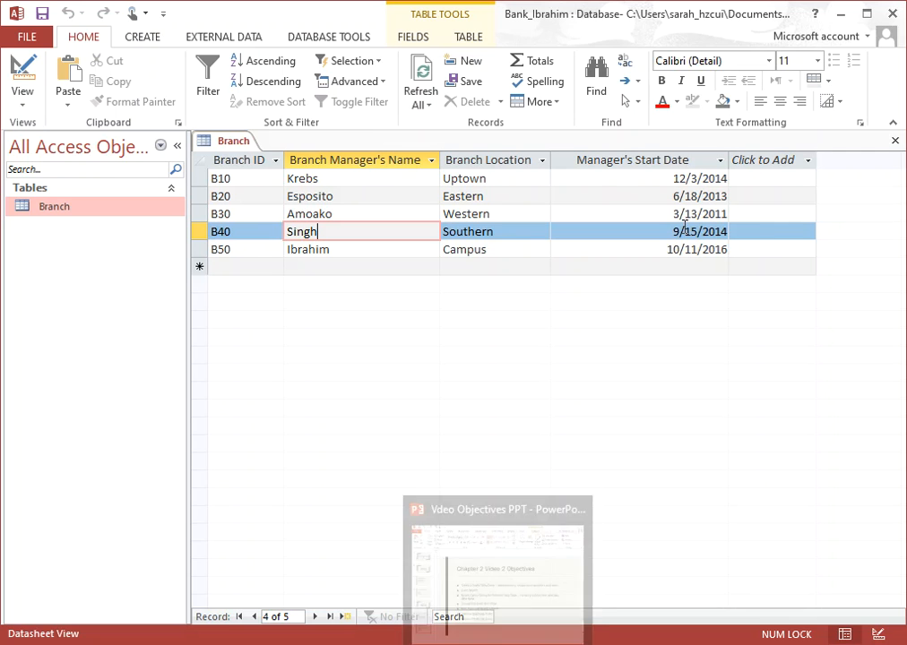
click(654, 233)
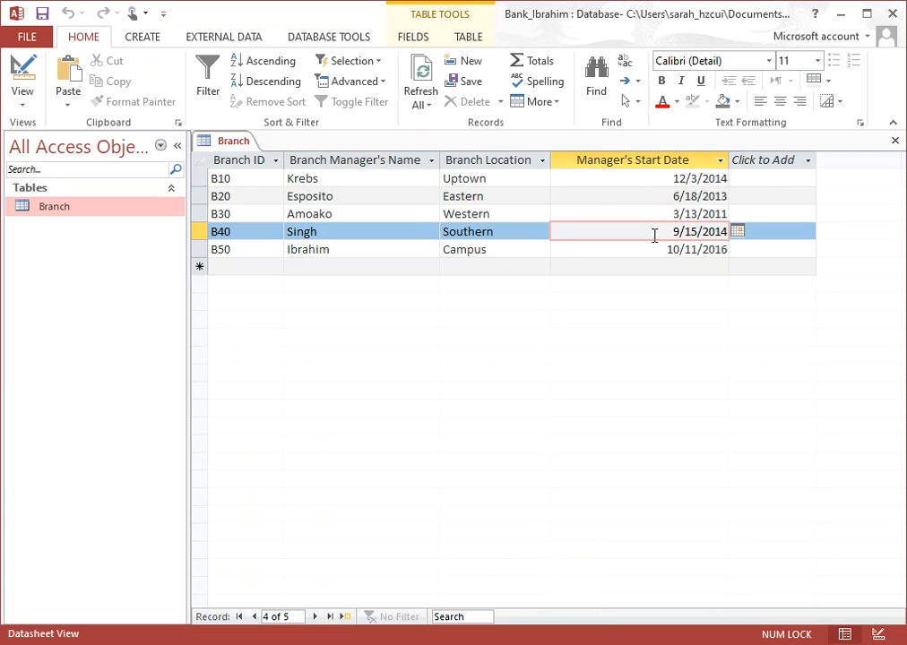
click(655, 251)
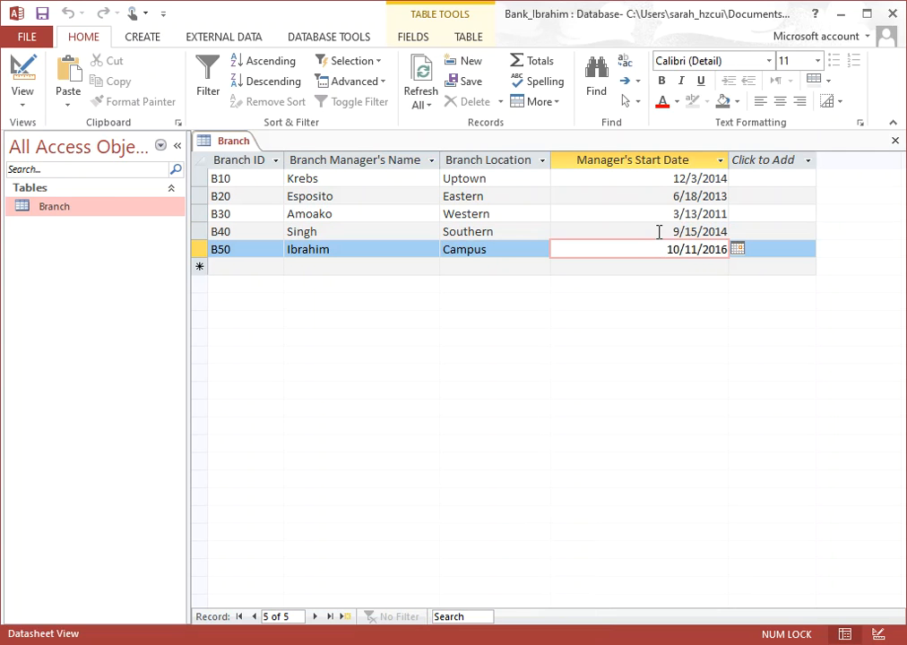
click(659, 232)
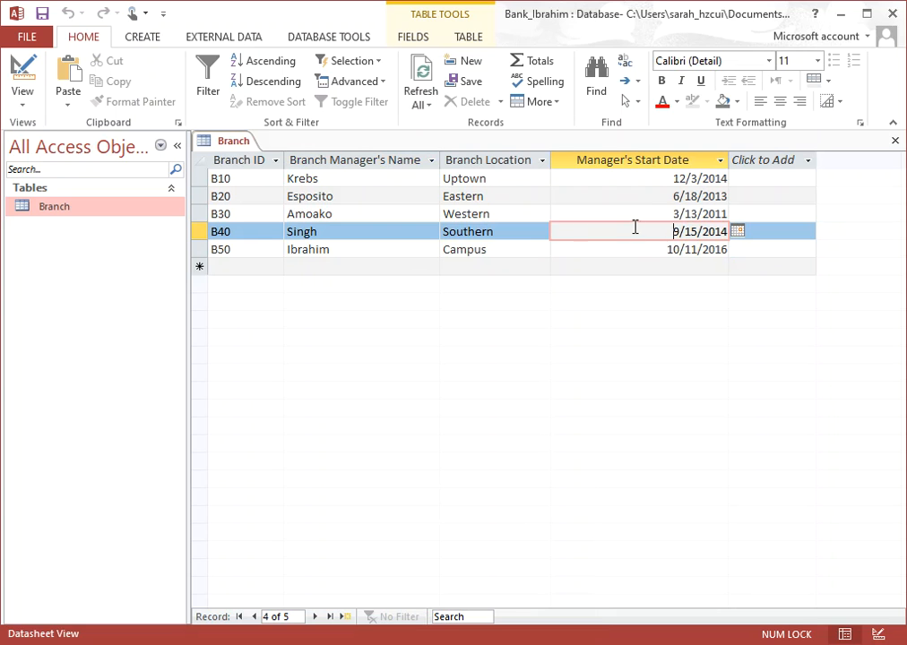
click(619, 212)
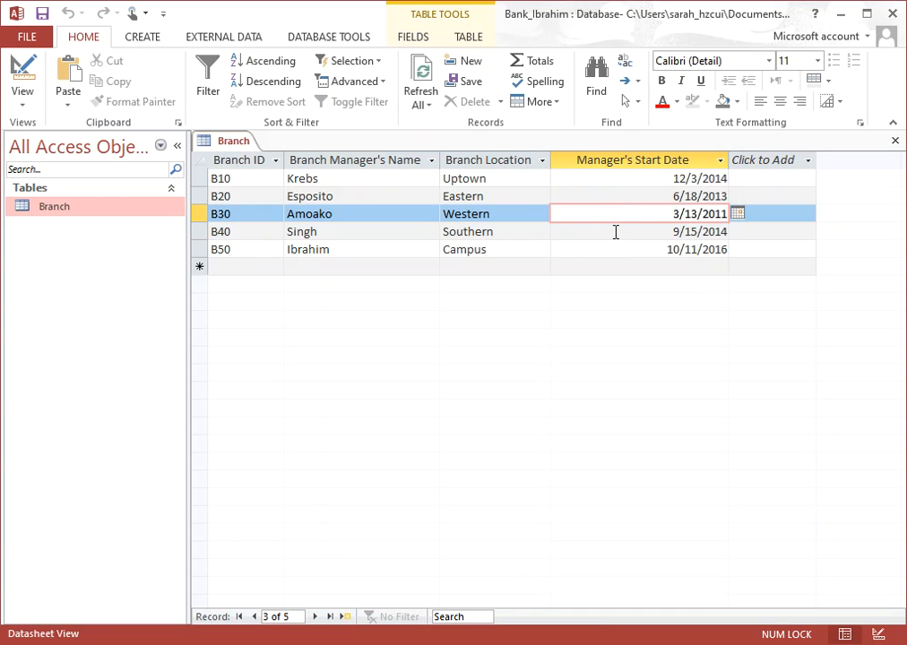
click(591, 231)
click(597, 249)
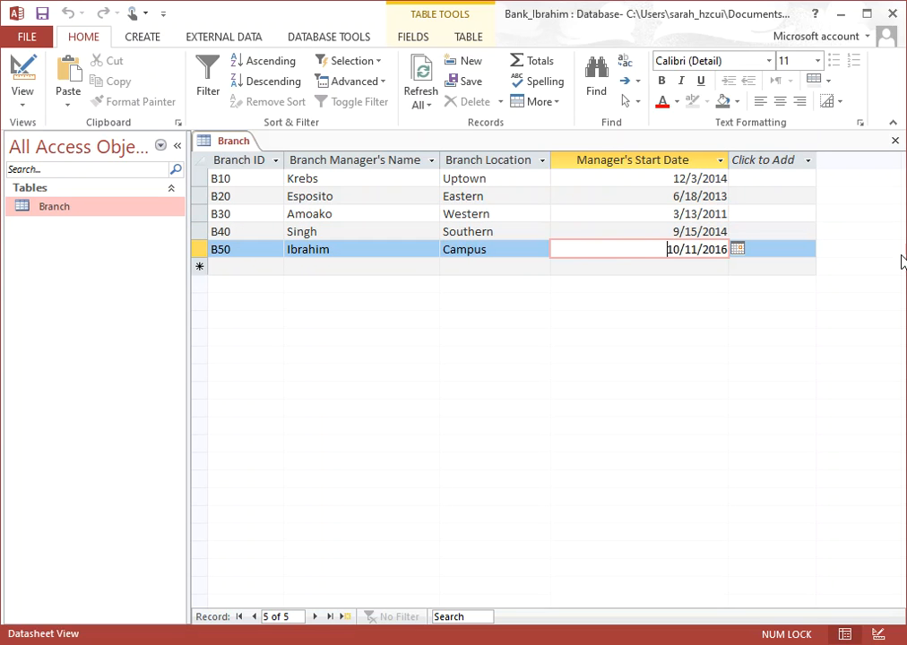